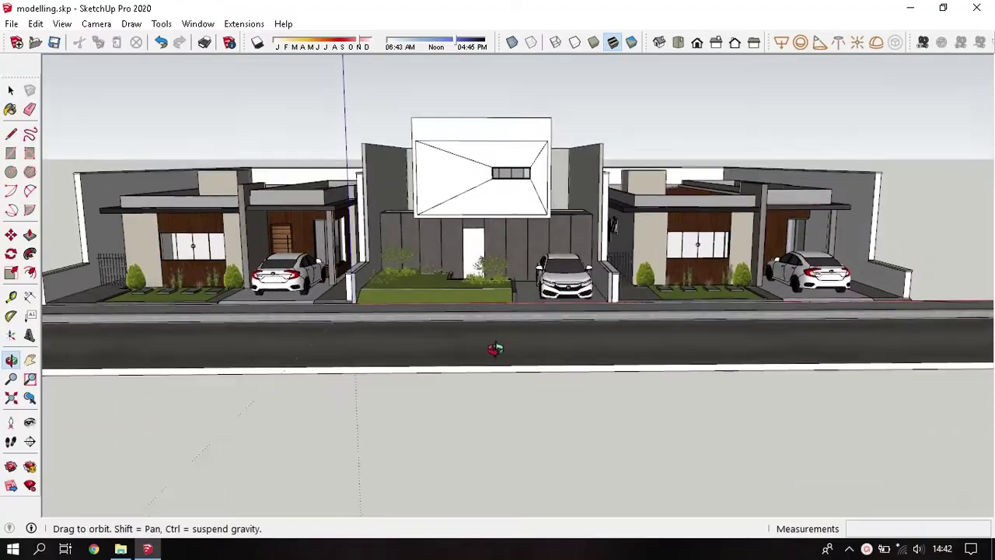
Step: Orbit and zoom the housing street view to look down on the road
middle_drag(493, 349, 522, 437)
scroll(522, 436, up, 3)
Step: Sample the road's Jalan material and open the V-Ray Asset Editor
scroll(520, 344, up, 2)
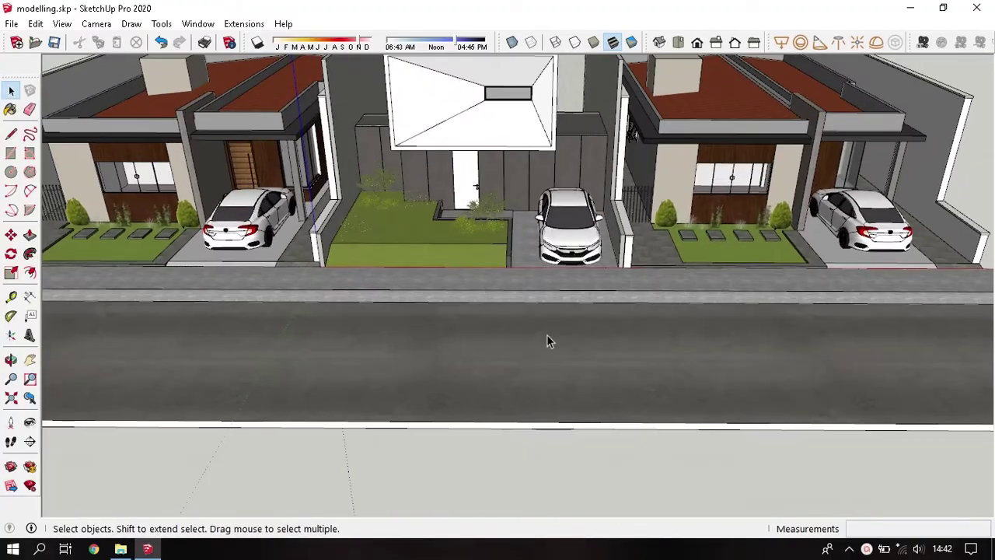
middle_drag(547, 340, 504, 362)
key(b)
scroll(415, 390, up, 2)
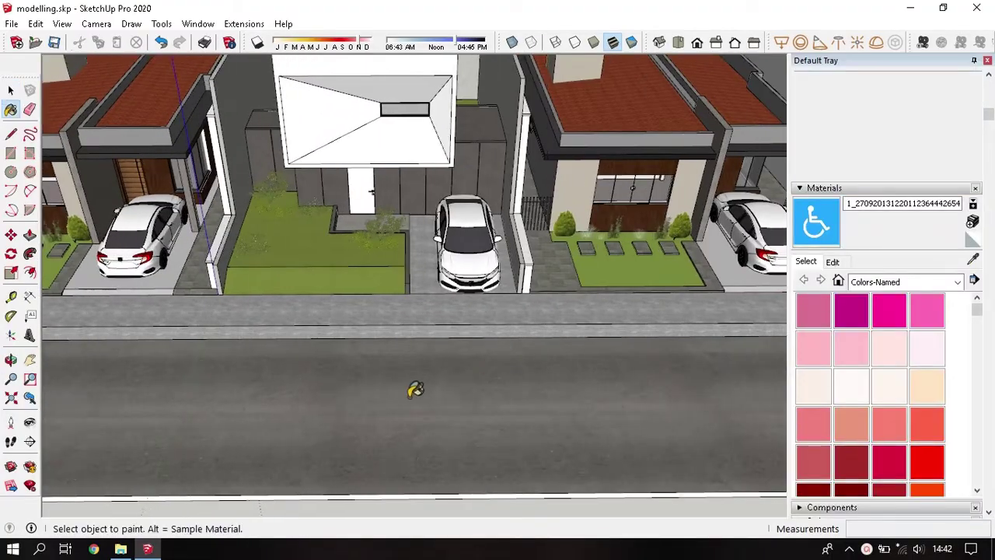
key(alt)
alt+click(375, 366)
scroll(382, 349, down, 2)
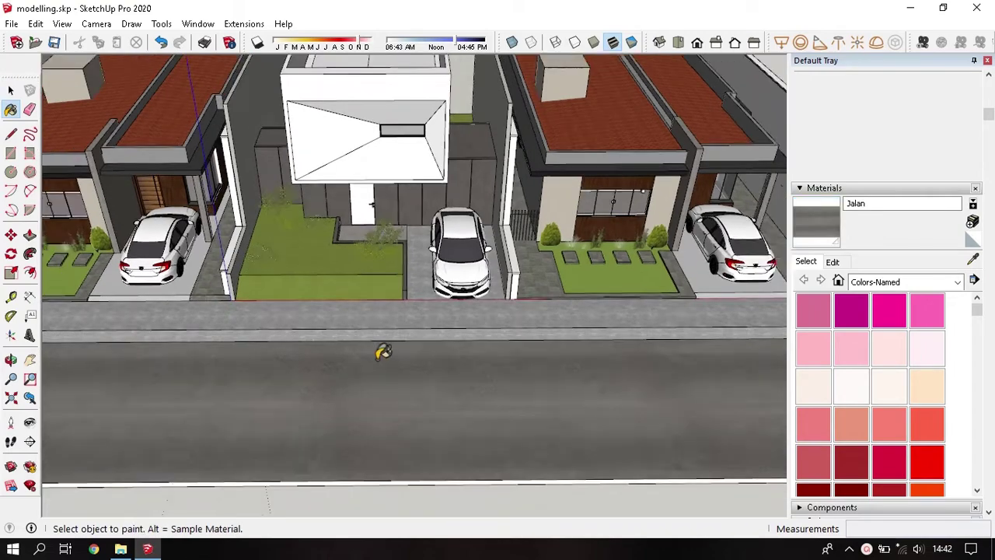
scroll(382, 349, down, 2)
click(243, 23)
mouse_move(256, 57)
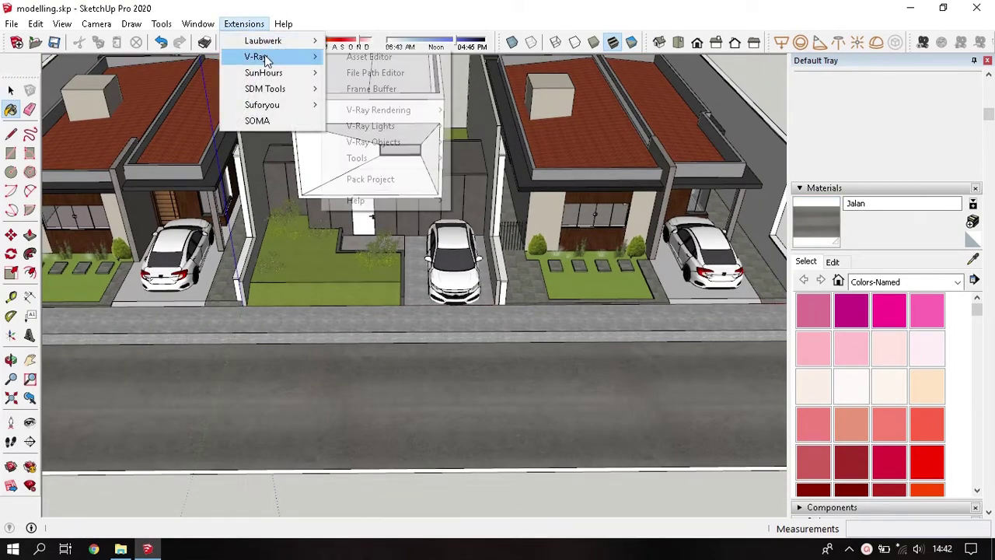
click(375, 58)
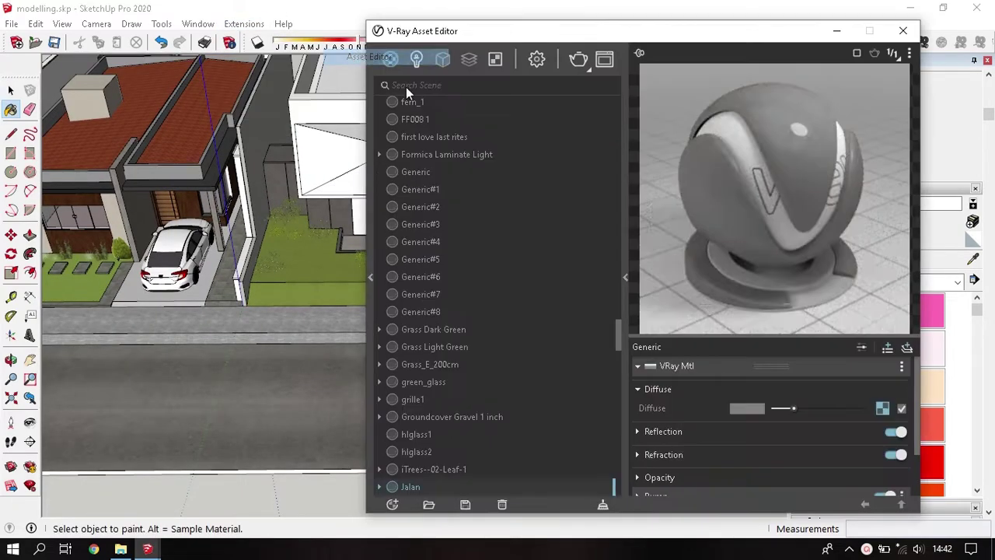
Step: Set Jalan's reflection colour to grey RGB 125, 125, 125 on the 0–255 scale
click(721, 433)
click(743, 451)
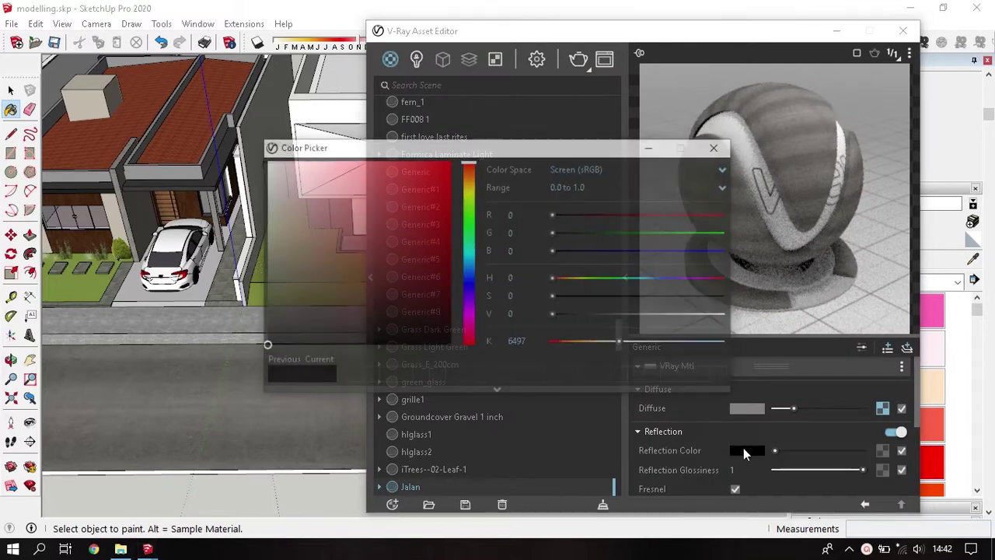
click(587, 193)
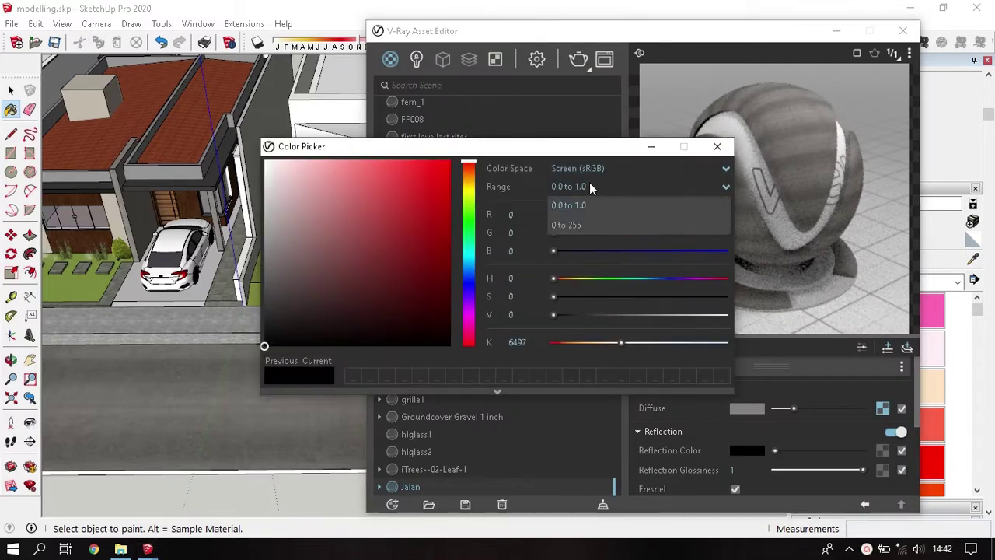
click(600, 226)
click(508, 218)
text(12)
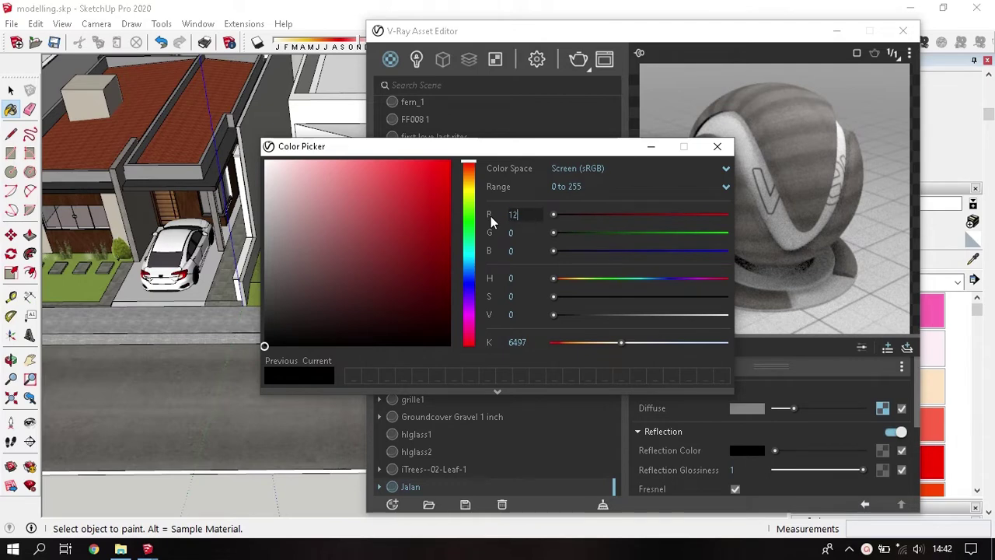
text(5)
key(Tab)
text(12512)
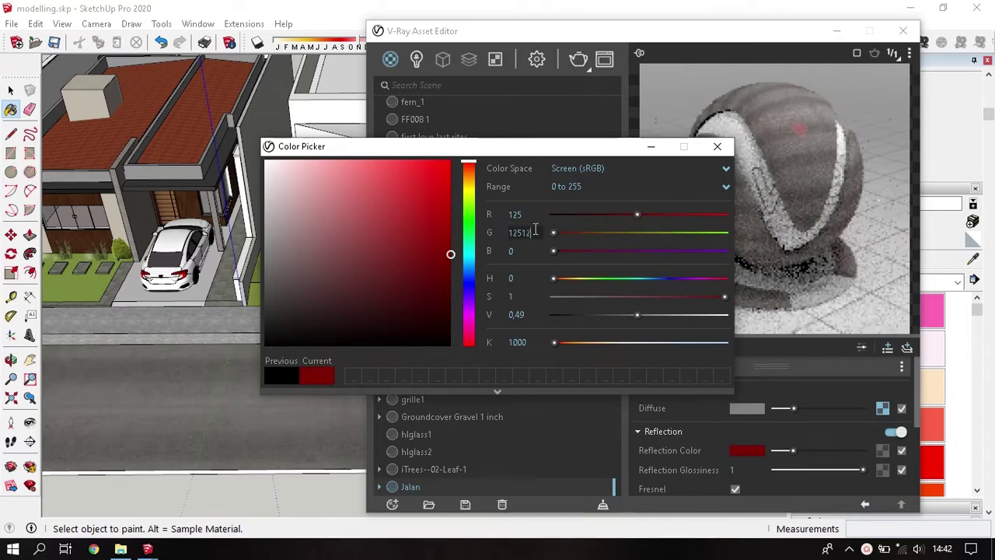
key(BackSpace)
key(BackSpace)
key(BackSpace)
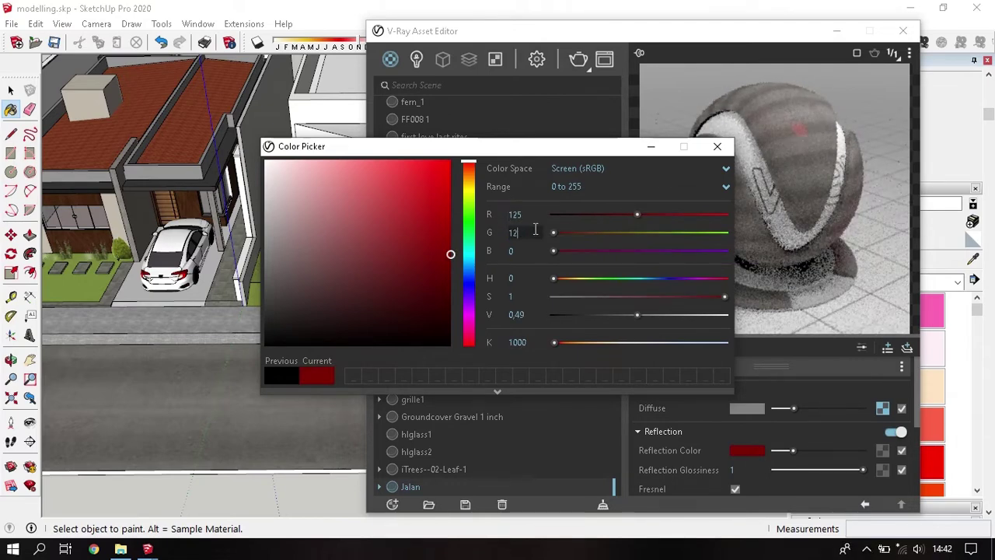
text(5)
key(Tab)
text(5)
key(Tab)
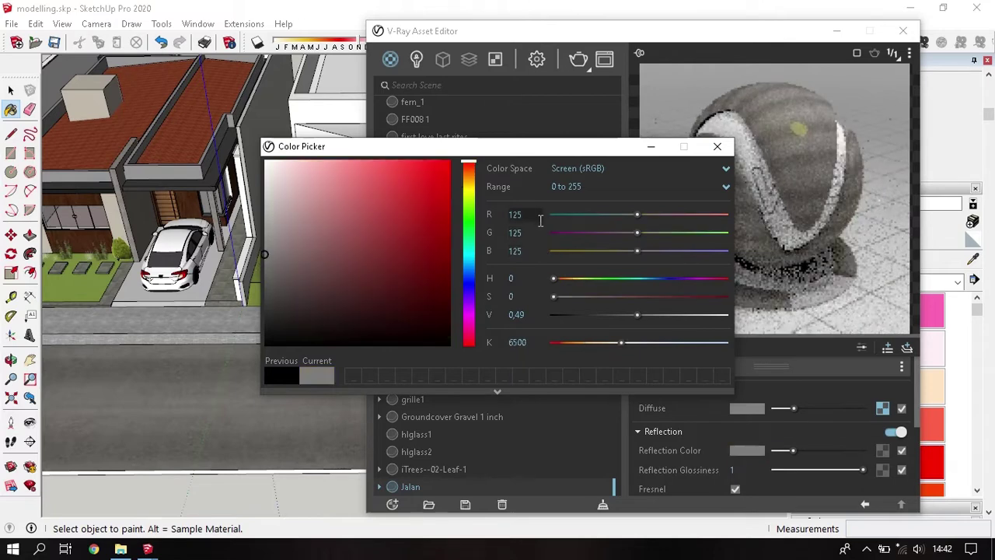
click(709, 152)
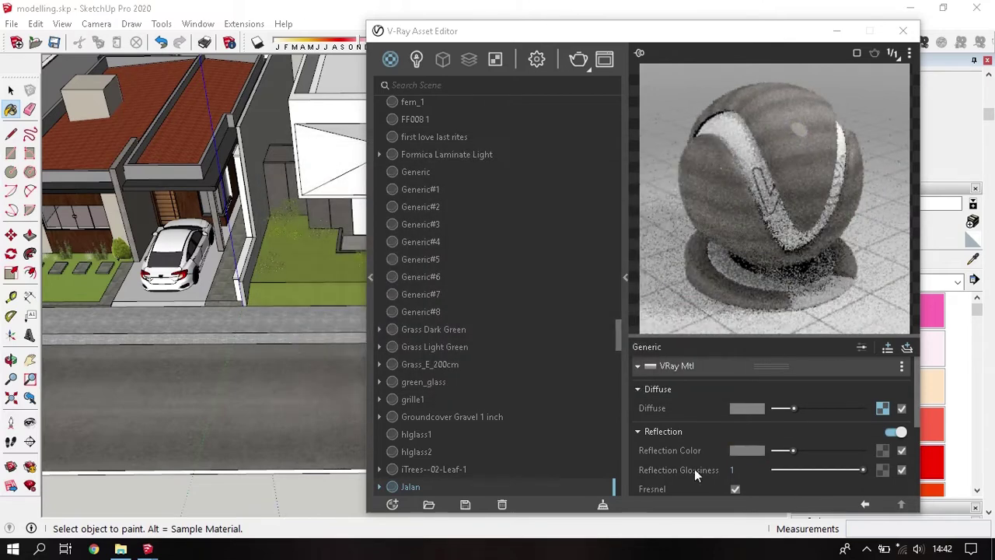
Step: Load jalan bw.jpg as a Bitmap in Jalan's Reflection Glossiness slot
scroll(728, 397, down, 2)
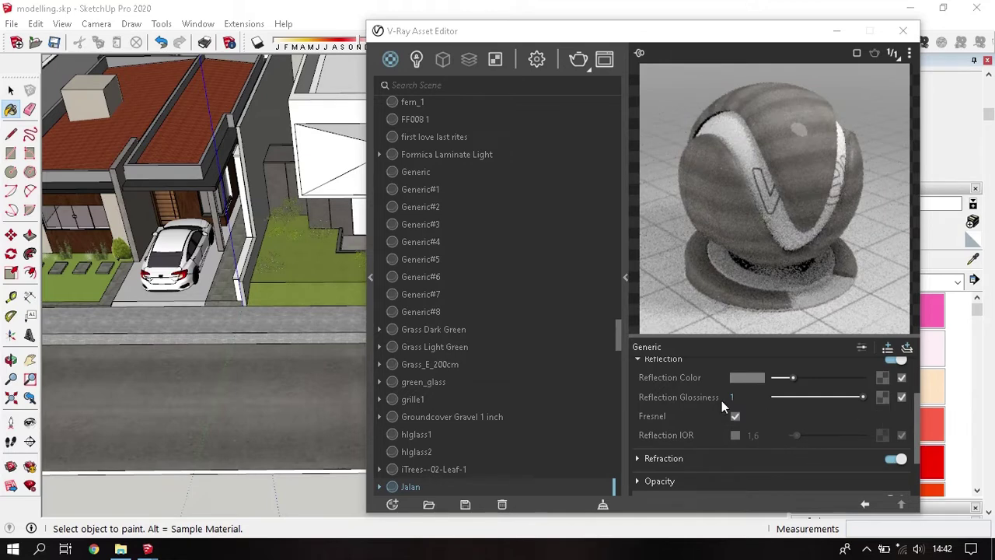
click(883, 398)
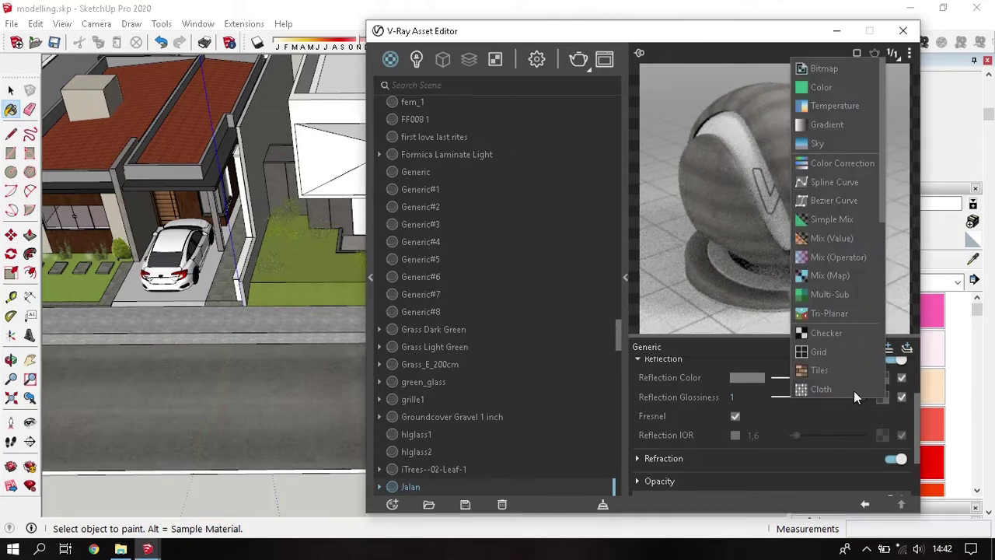
click(829, 65)
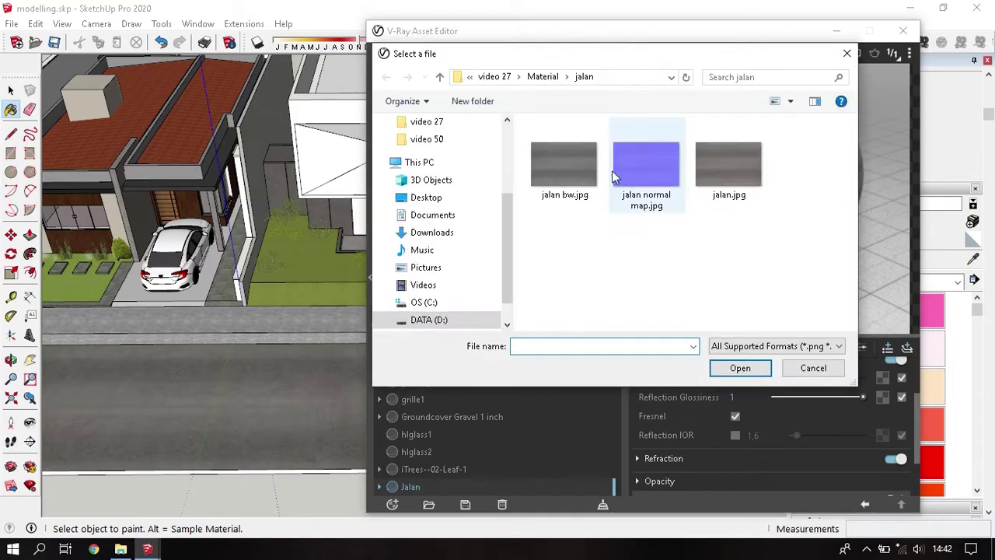
double_click(583, 171)
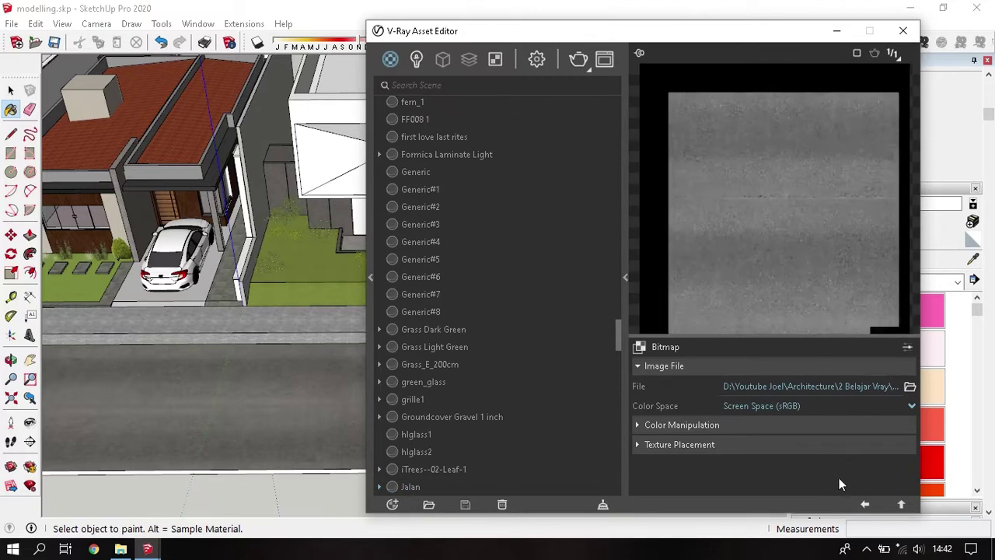
click(902, 503)
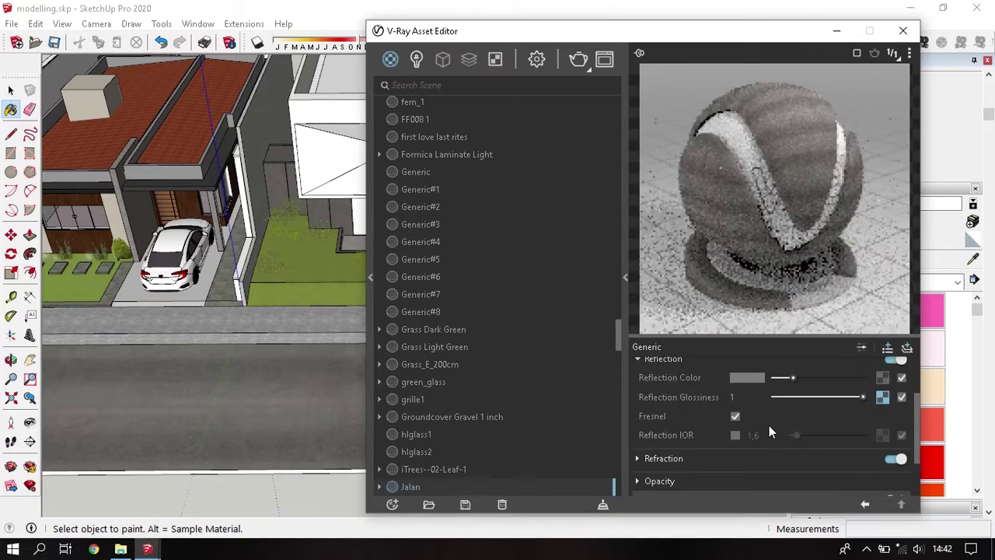
Step: Expand Jalan's bump settings and switch the material preview to the Floor scene
scroll(691, 428, down, 1)
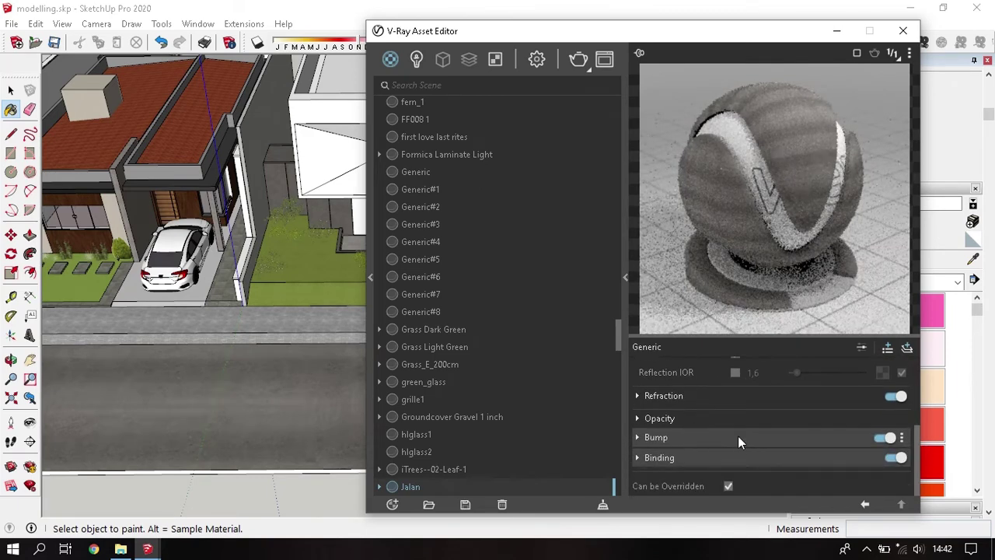
click(744, 439)
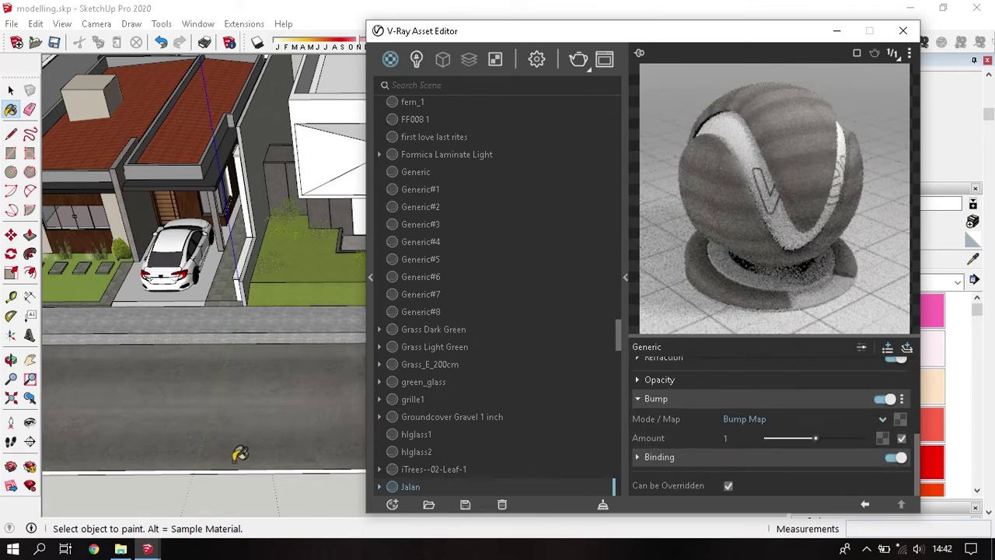
scroll(240, 433, up, 2)
scroll(255, 407, up, 2)
scroll(260, 378, up, 2)
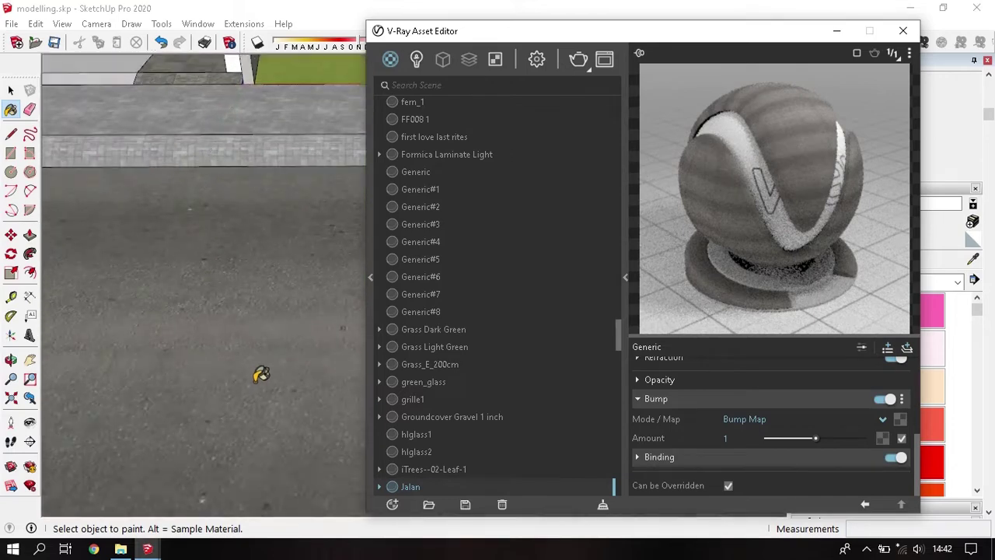
scroll(256, 434, up, 2)
scroll(288, 301, down, 2)
scroll(273, 278, down, 2)
scroll(272, 262, down, 2)
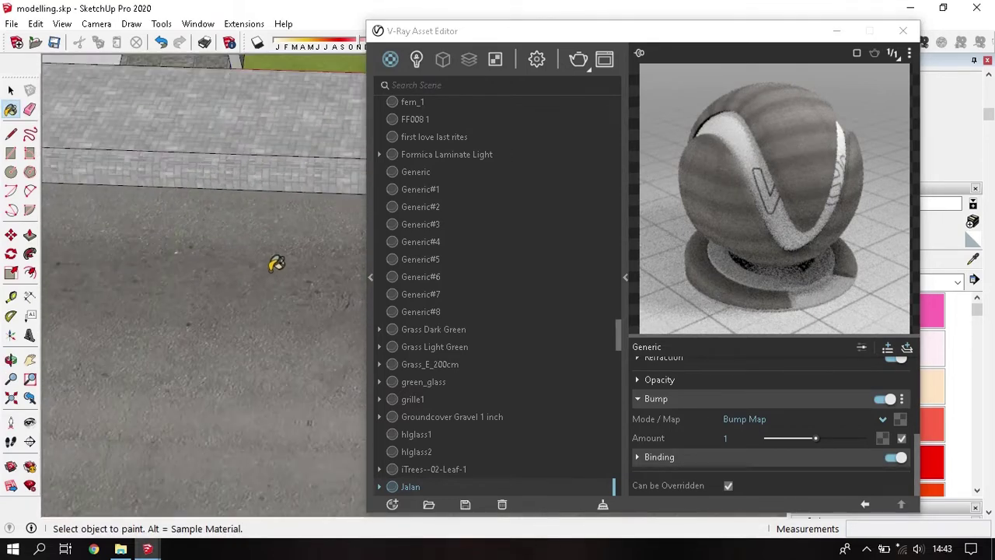
scroll(276, 265, down, 2)
scroll(272, 287, down, 2)
scroll(269, 311, up, 2)
scroll(269, 311, up, 2)
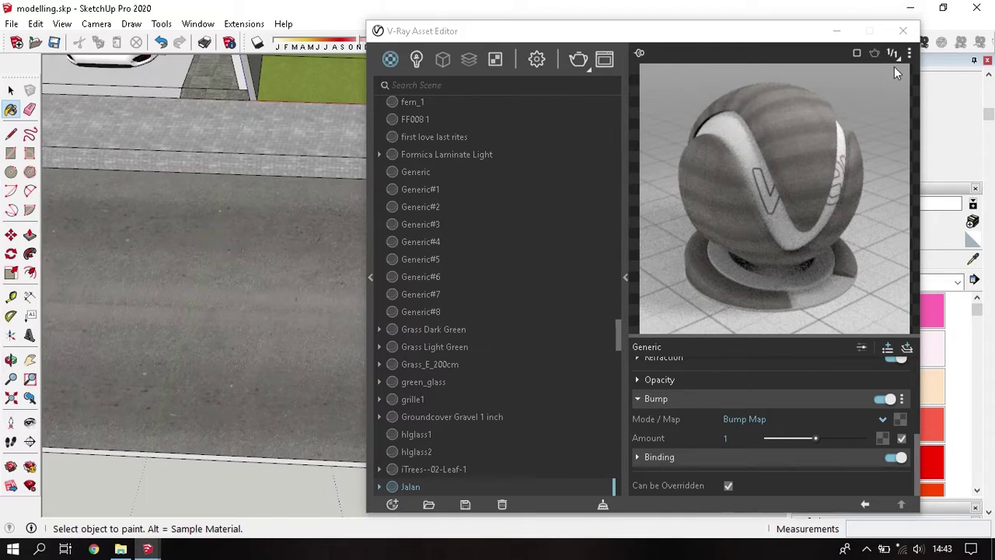
click(910, 54)
click(862, 112)
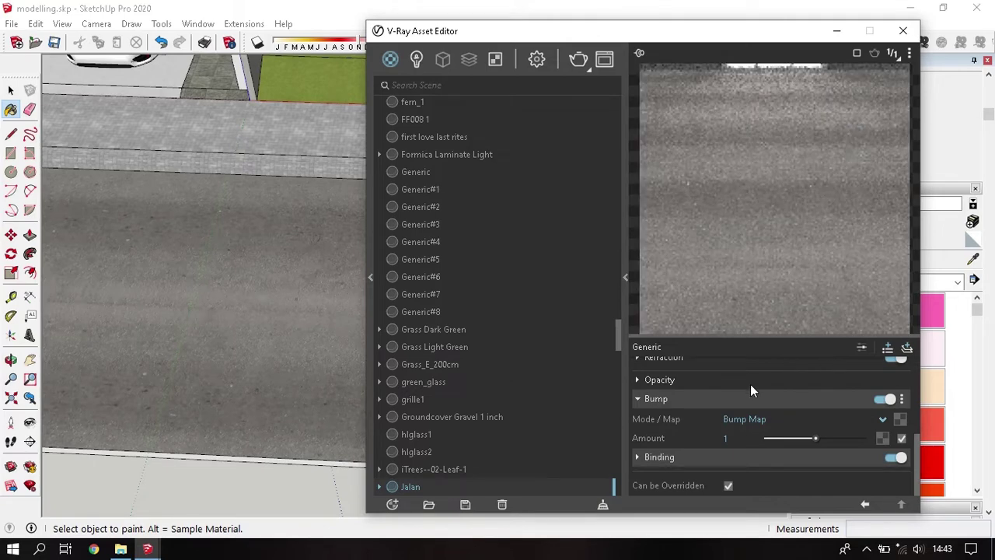
Step: Set Jalan's bump mode to Normal Map using the jalan normal map.jpg bitmap
click(881, 422)
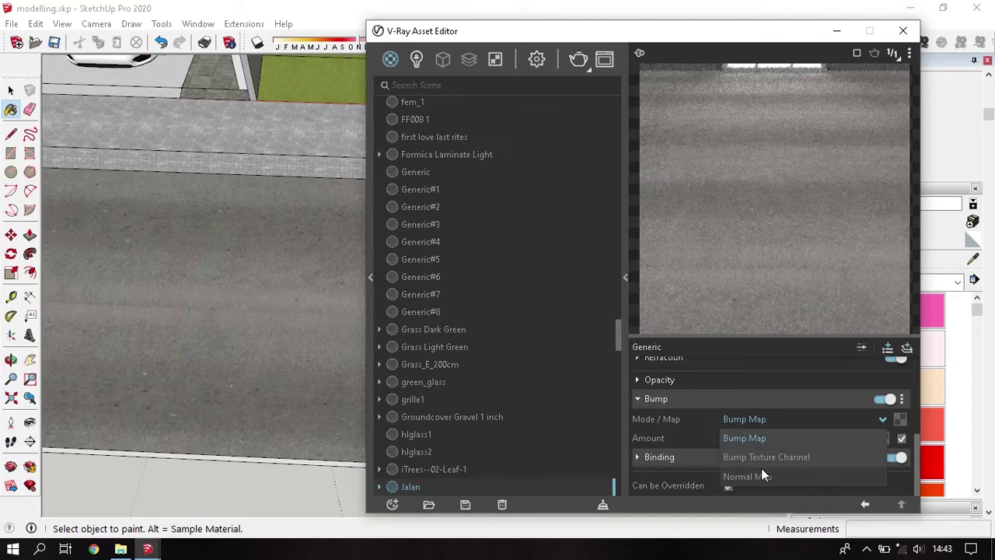
click(761, 469)
click(901, 421)
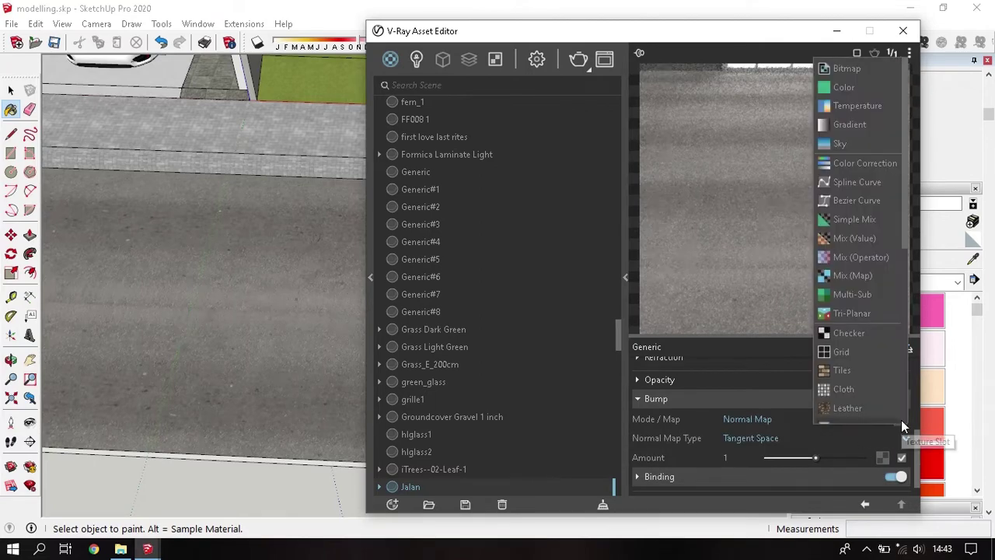
click(851, 84)
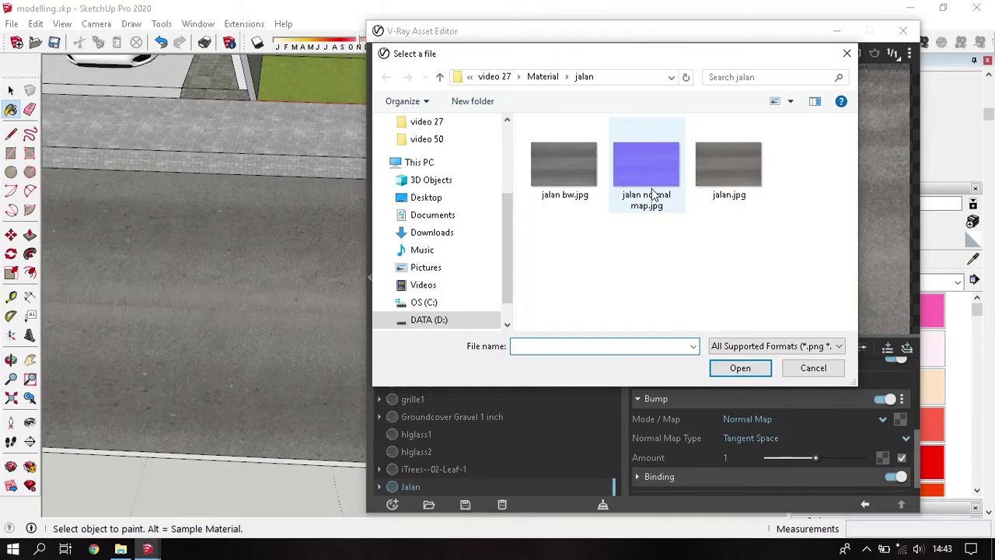
double_click(652, 196)
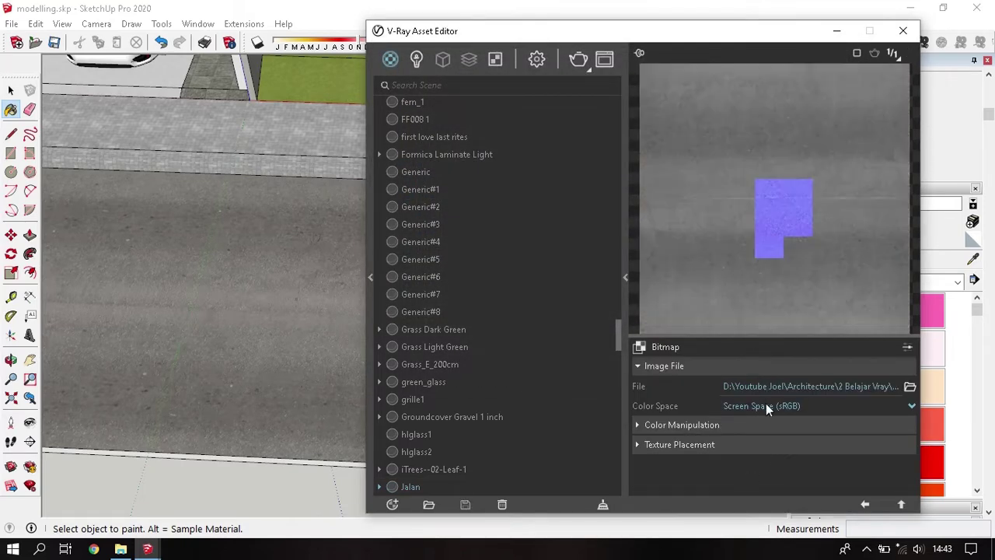
Step: Set the normal map to Rendering Space (Linear) and return to the Bump Amount field
click(766, 405)
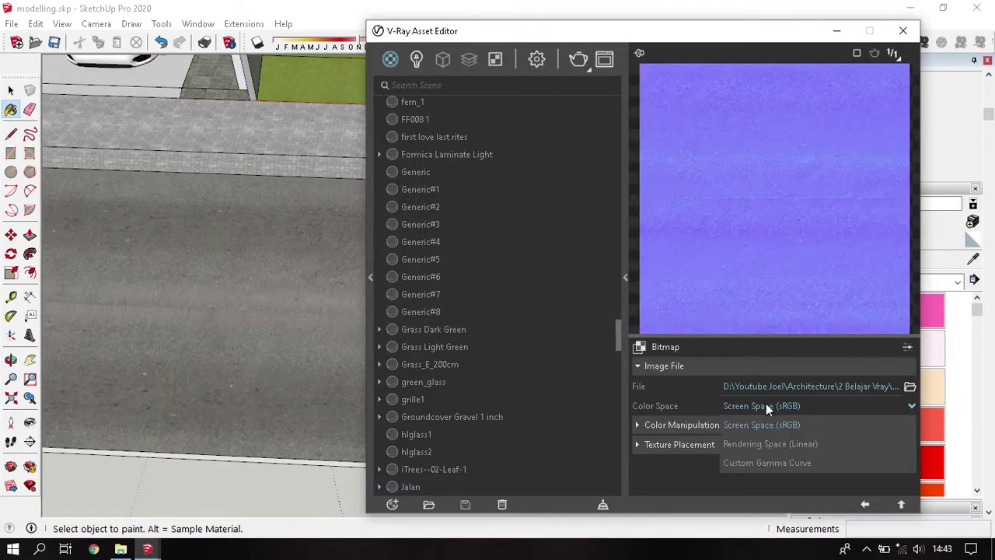
click(772, 444)
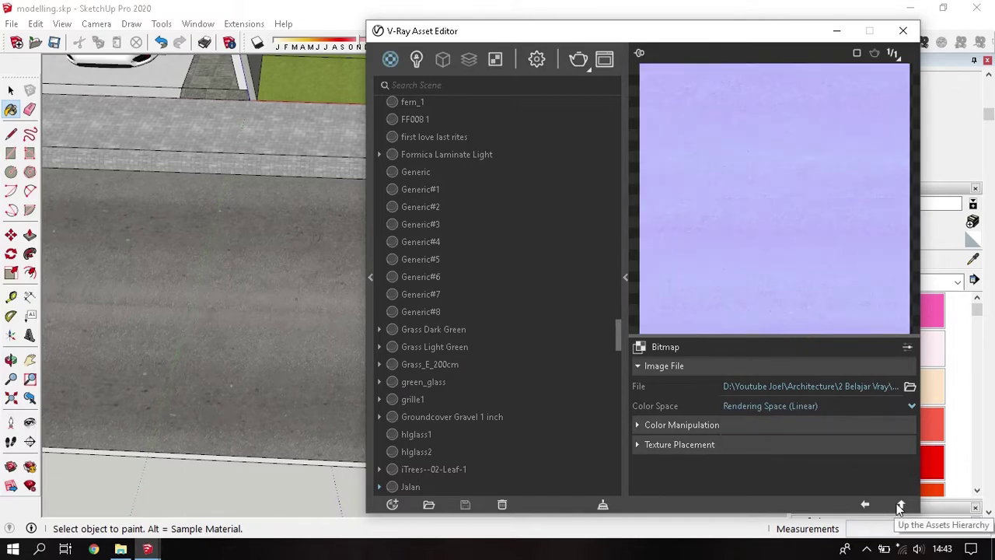
click(900, 505)
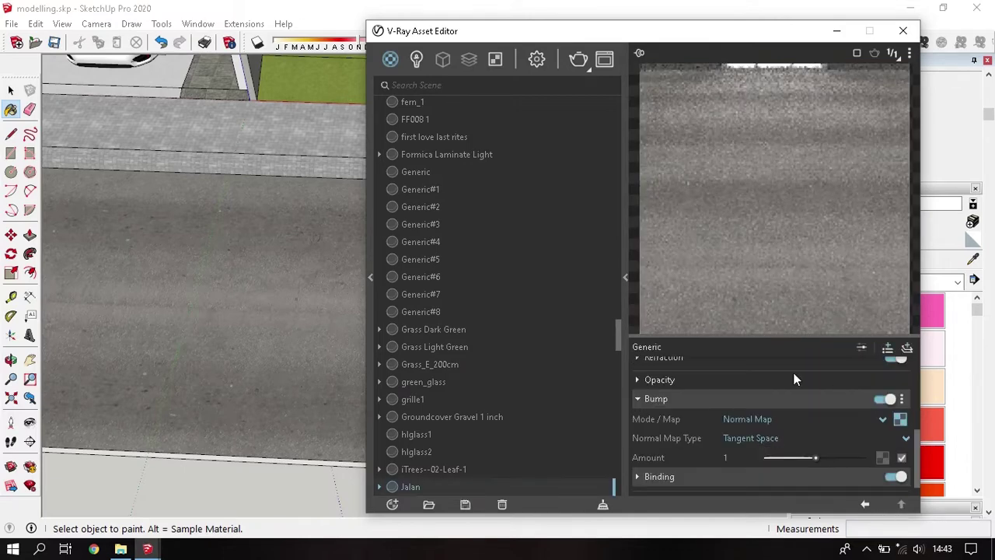
click(728, 458)
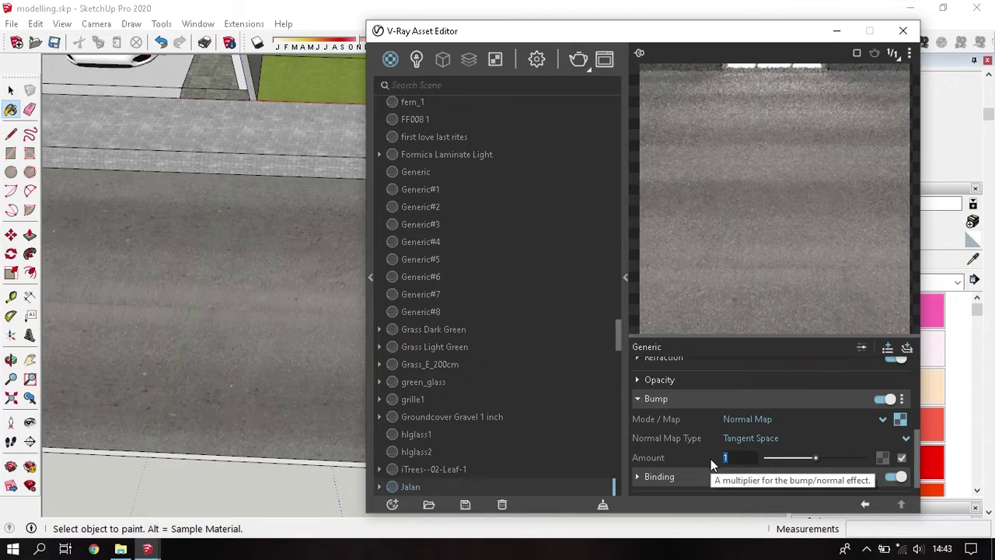
Step: Set Jalan's bump amount to 5, correcting an initial entry of 10
text(10)
key(Return)
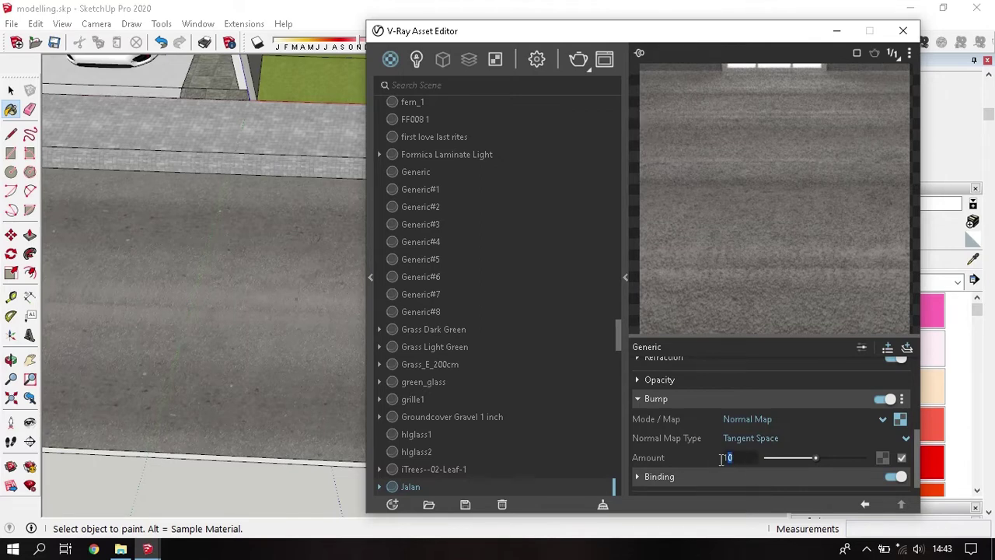
text(5)
key(Return)
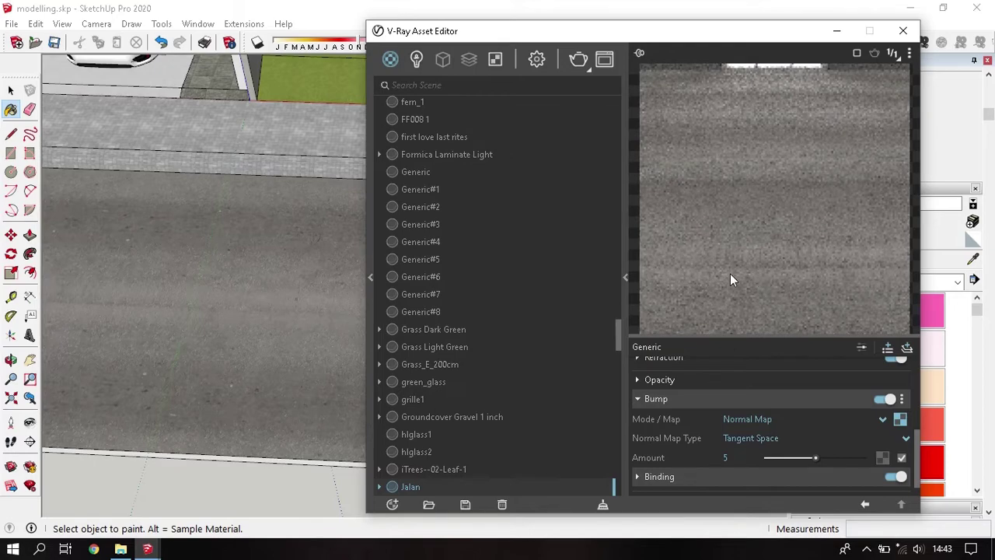
mouse_move(280, 284)
middle_down()
mouse_move(256, 288)
mouse_move(295, 163)
middle_up()
Step: Set the Conblock material's reflection colour to grey, entering 125 for the channels
alt+click(290, 183)
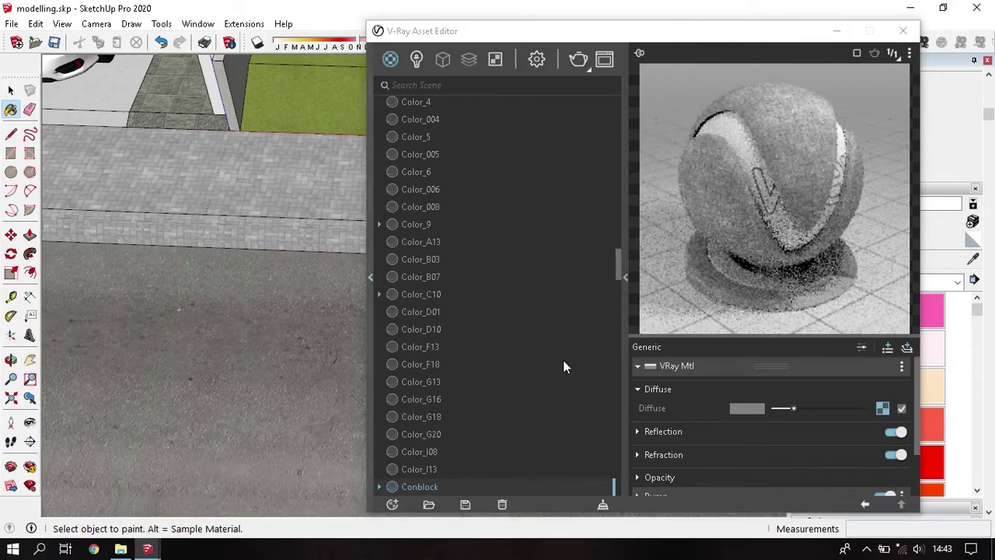
mouse_move(182, 175)
middle_down()
mouse_move(264, 196)
mouse_move(289, 223)
middle_up()
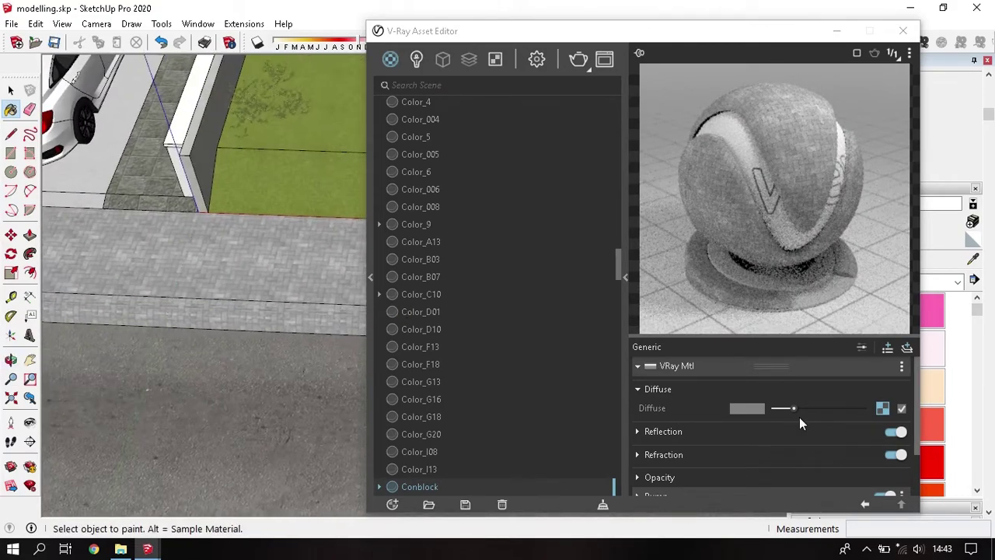
click(782, 431)
click(746, 450)
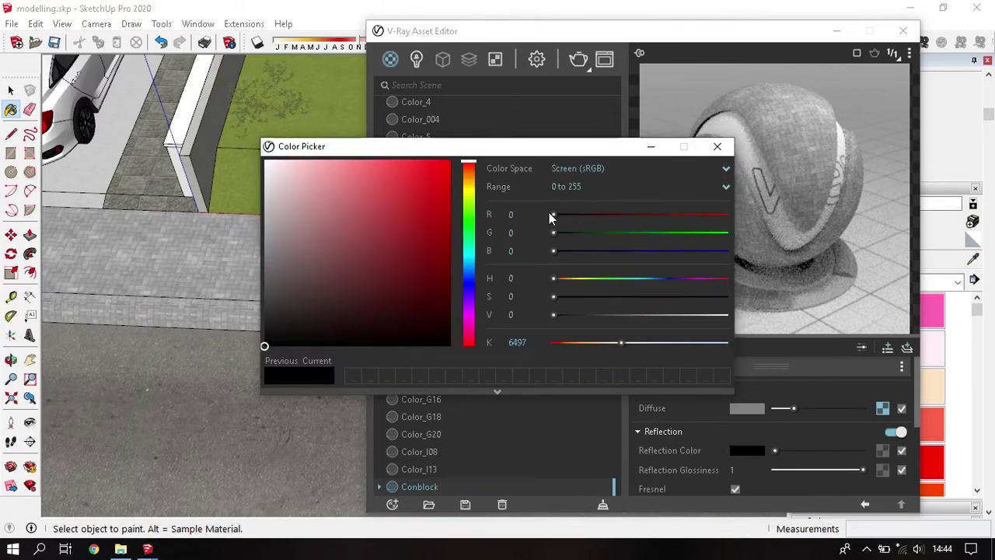
text(125)
key(Tab)
text(125)
key(Tab)
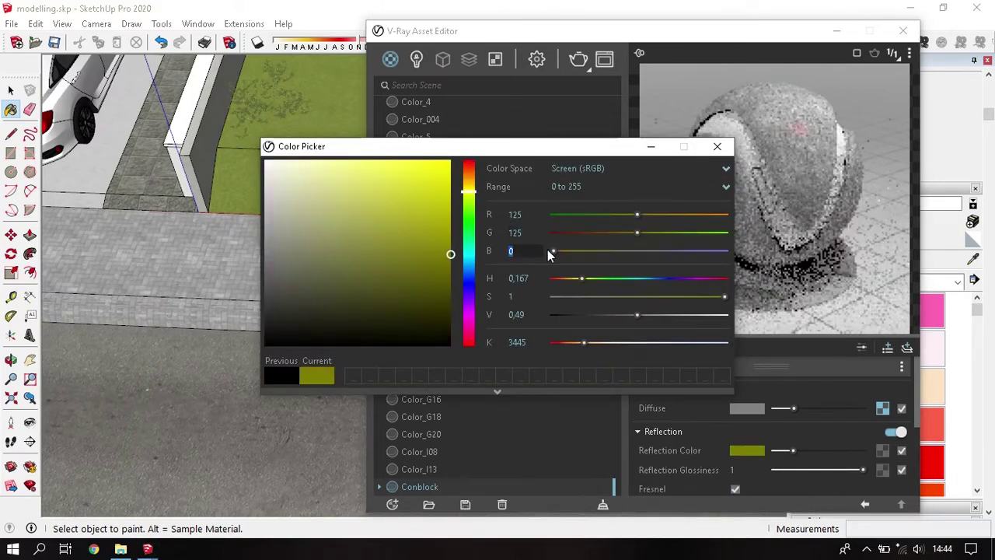
text(125)
key(Escape)
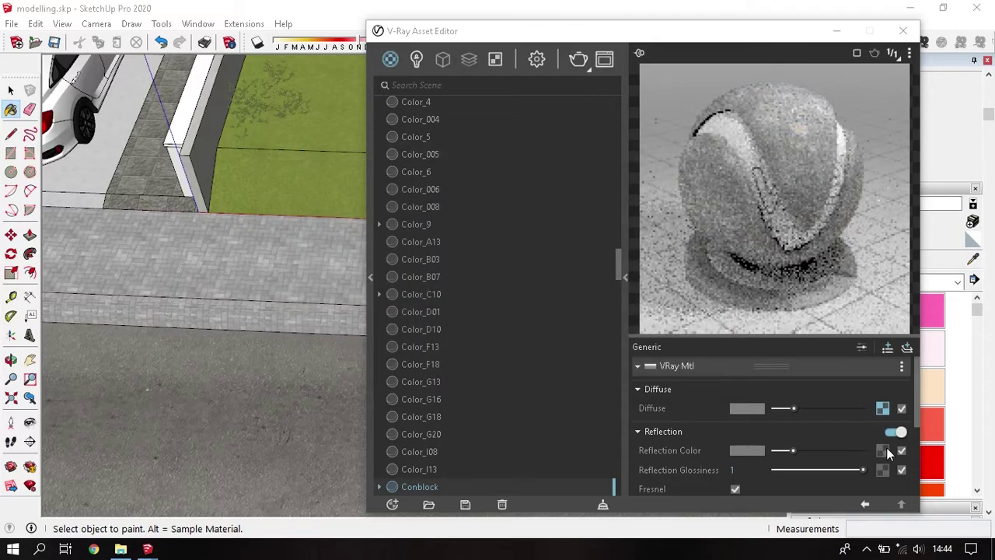
click(877, 470)
Step: Load conblock bw.jpg as the Bitmap for Conblock's Reflection Glossiness
click(821, 67)
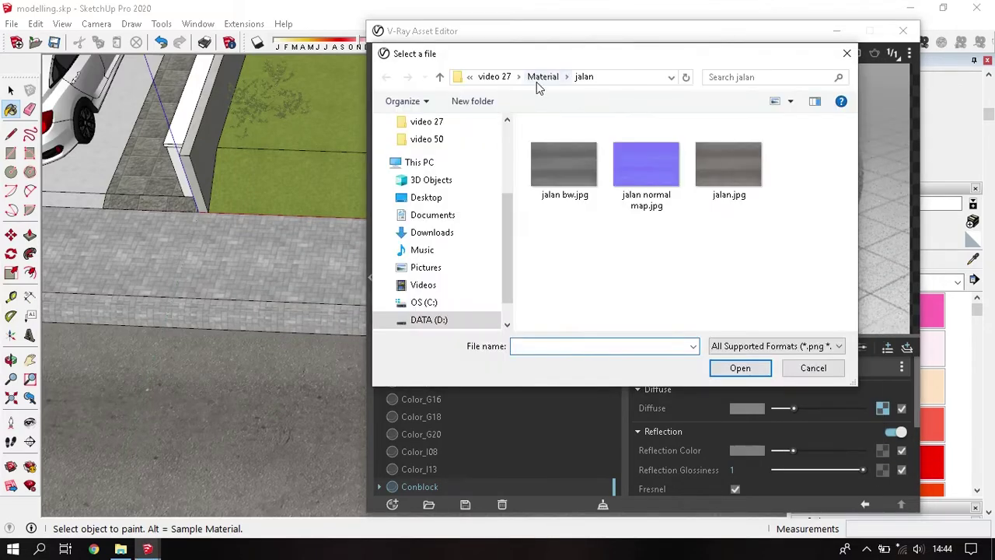
click(539, 78)
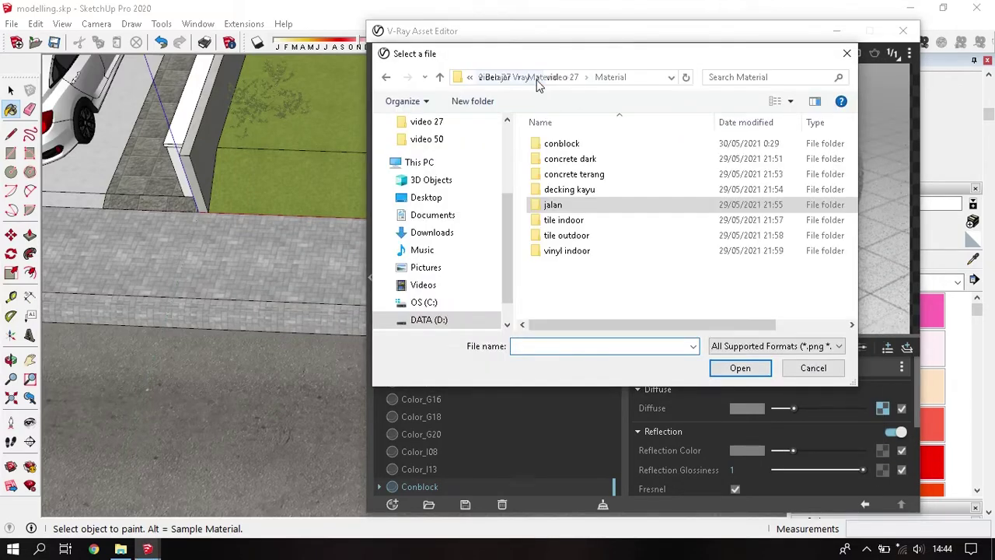
double_click(595, 143)
click(571, 162)
double_click(570, 158)
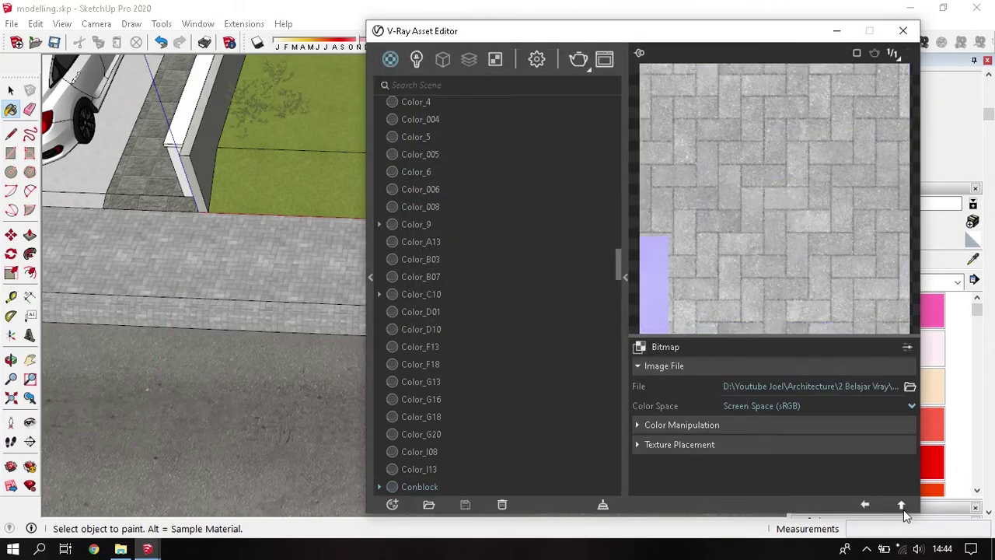
click(901, 504)
Step: Switch the Conblock material preview to the Floor scene
click(909, 52)
click(874, 111)
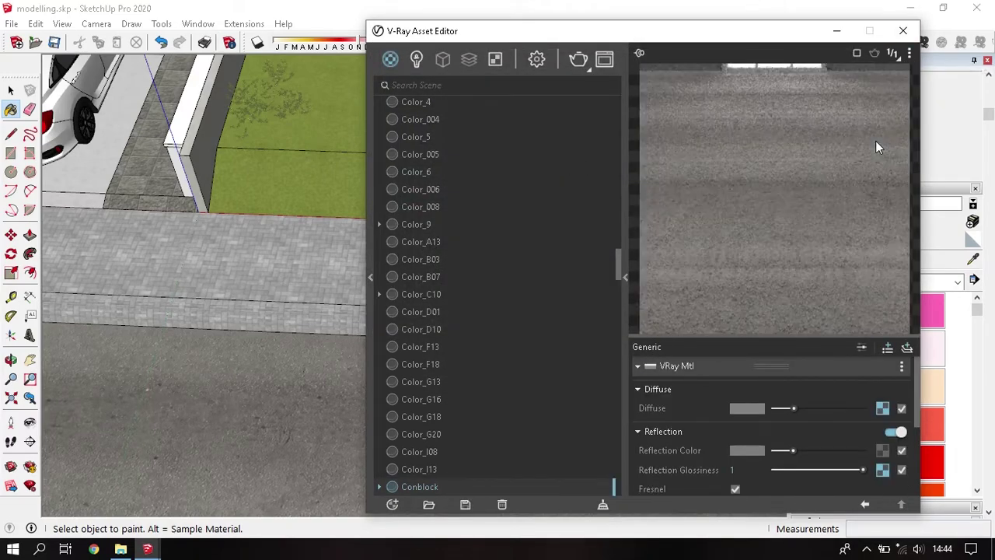
scroll(692, 431, down, 3)
scroll(701, 411, down, 3)
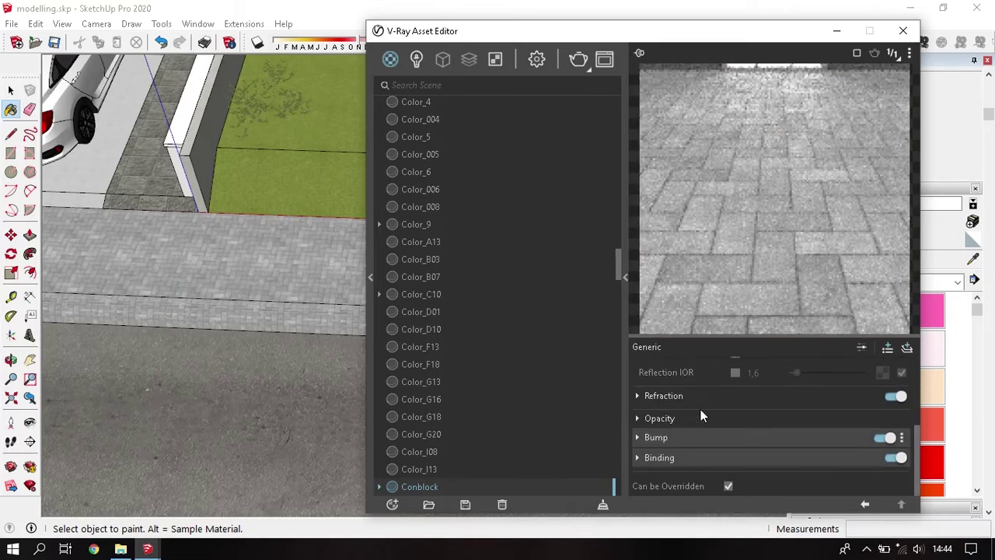
Step: Set Conblock's bump mode to Normal Map using the conblock normal map.jpg bitmap
click(695, 435)
click(771, 457)
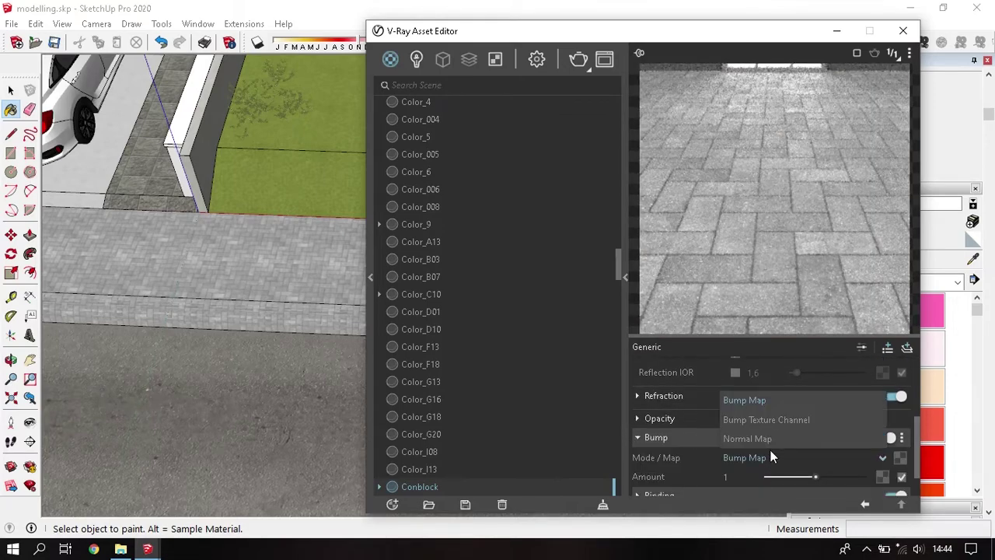
click(746, 439)
scroll(736, 436, down, 2)
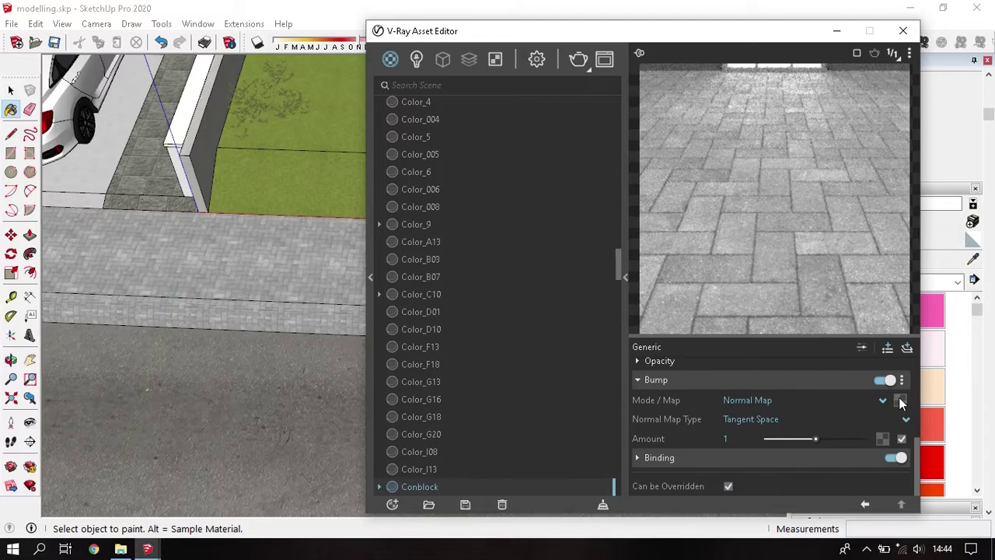
click(901, 401)
click(873, 69)
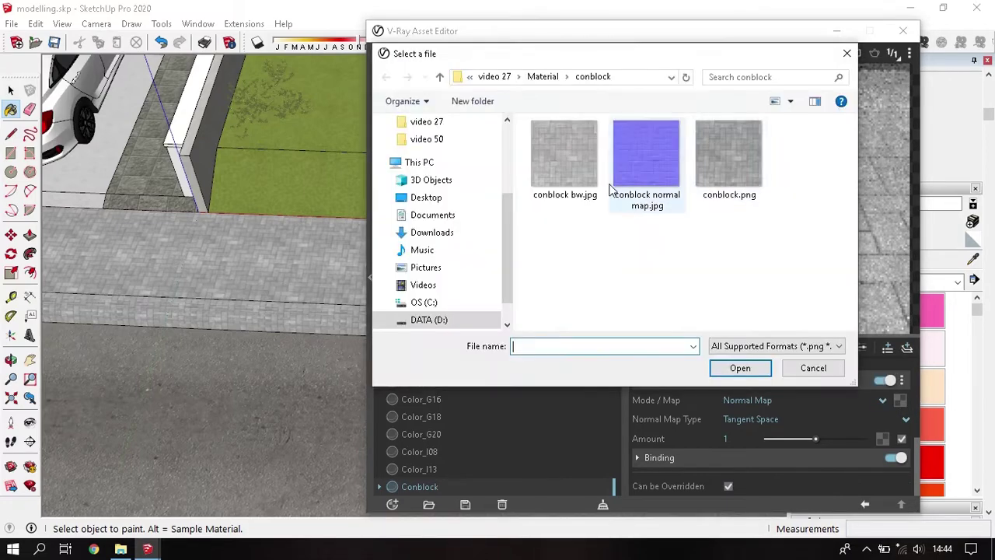
click(657, 149)
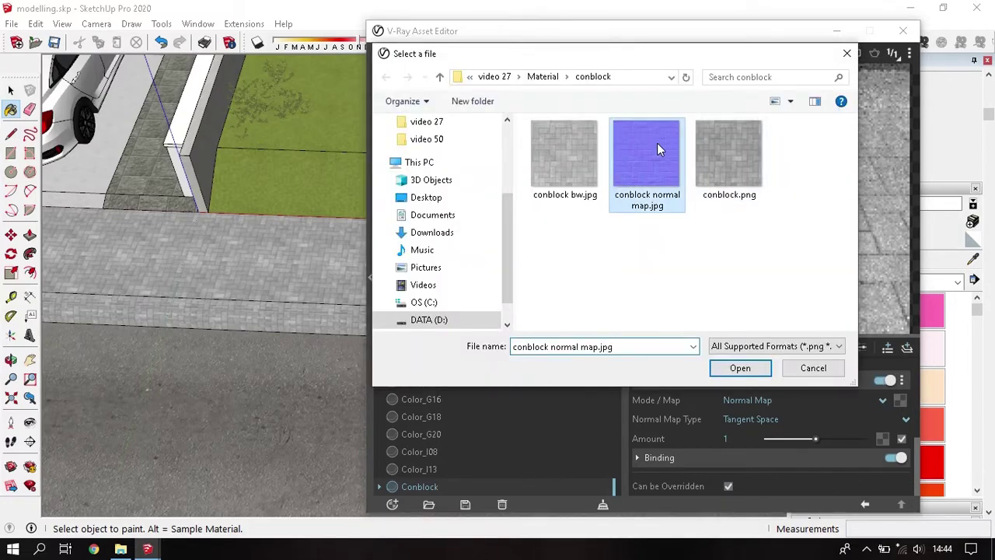
double_click(657, 143)
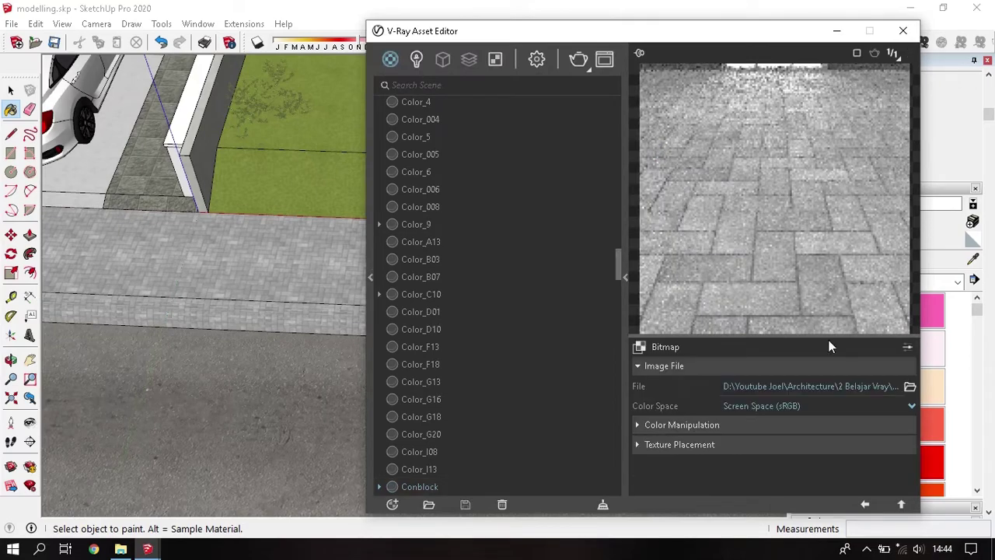
Step: Put the normal map in linear colour space, set bump amount 5, and close the editor
click(791, 405)
click(796, 441)
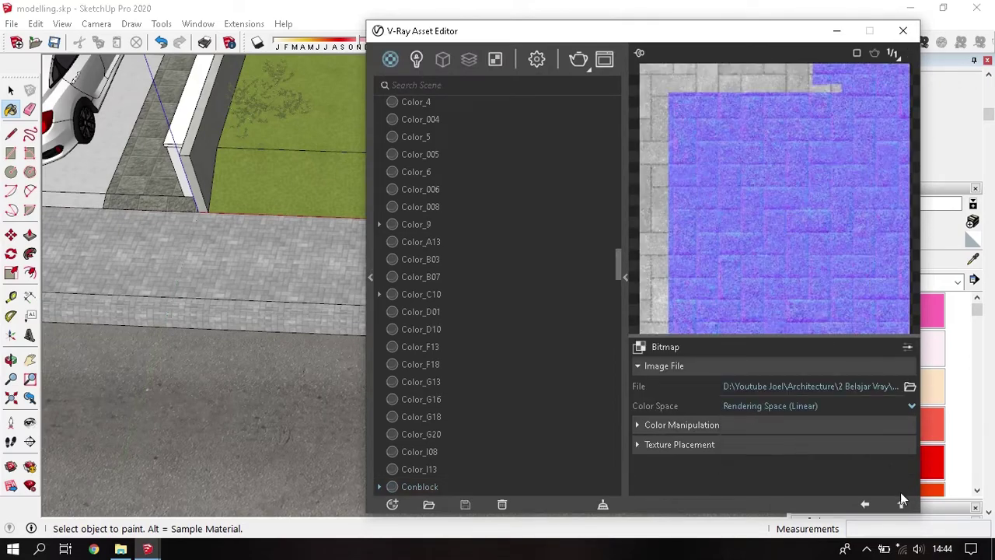
click(901, 504)
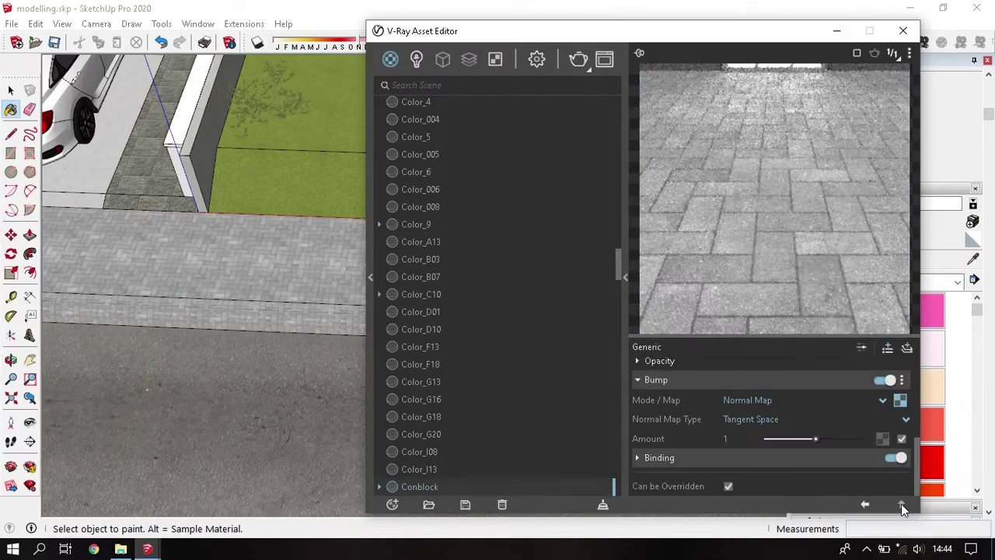
double_click(726, 438)
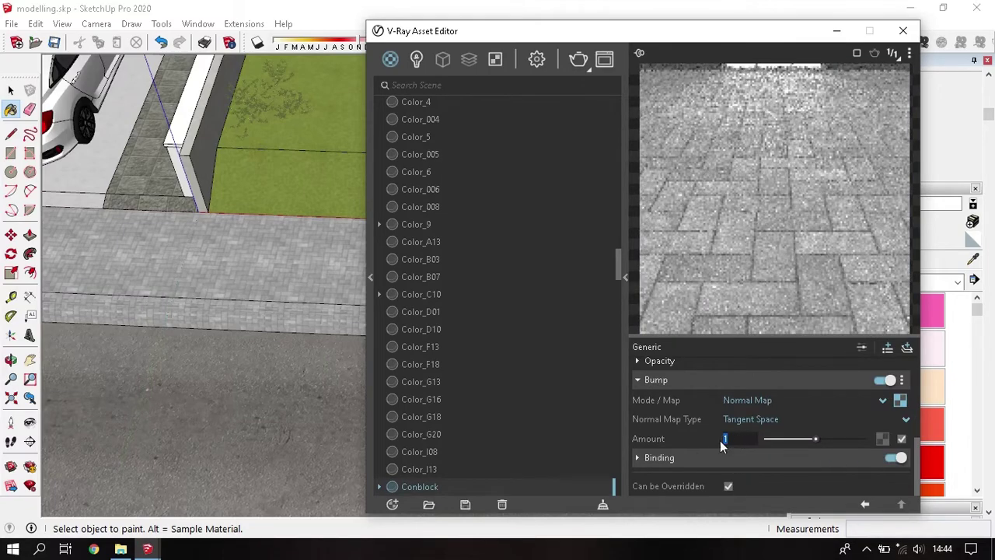
text(5)
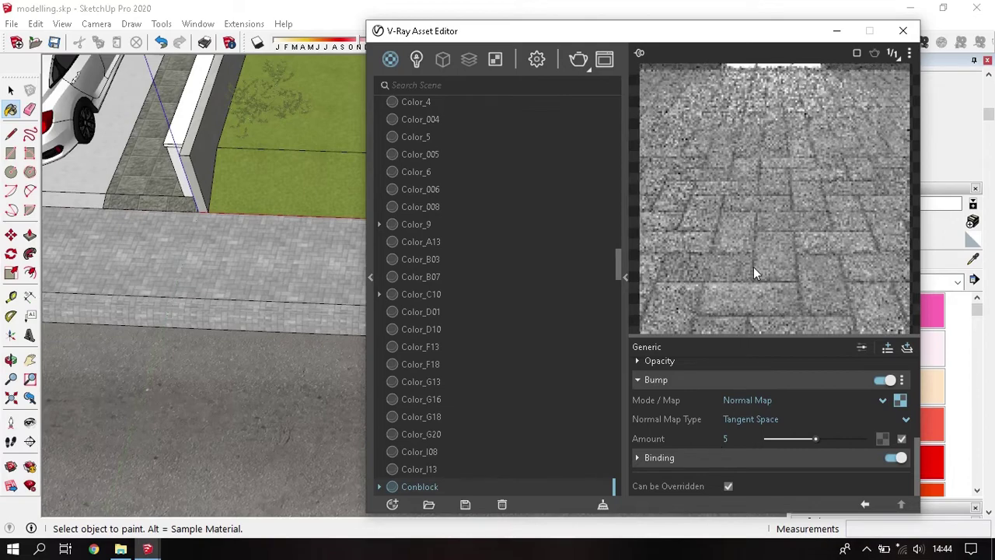
click(903, 31)
Step: Orbit and zoom down to a low view of the front lawn and wall
middle_drag(465, 315, 493, 351)
scroll(571, 285, up, 3)
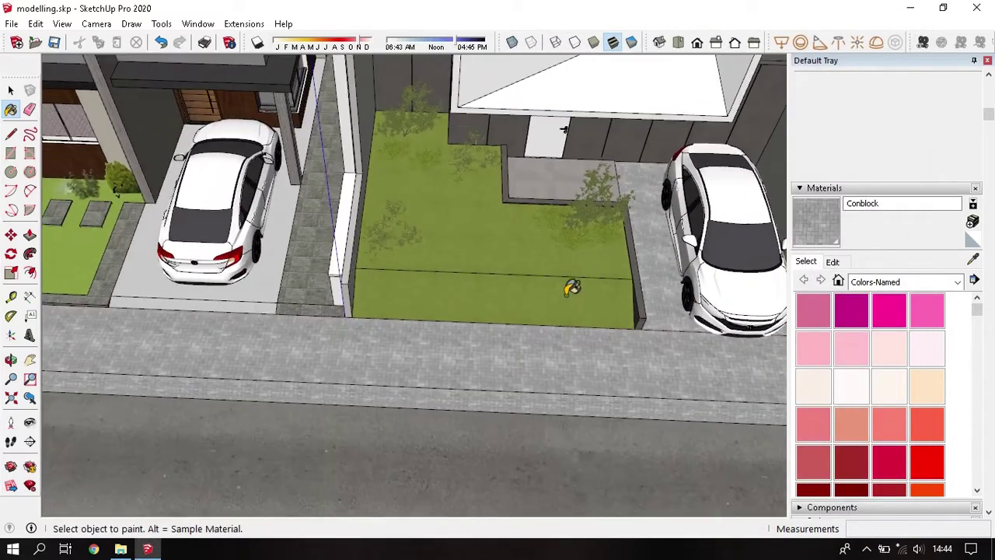
mouse_move(571, 284)
middle_down()
mouse_move(506, 362)
mouse_move(450, 267)
mouse_move(420, 256)
middle_up()
scroll(420, 256, down, 2)
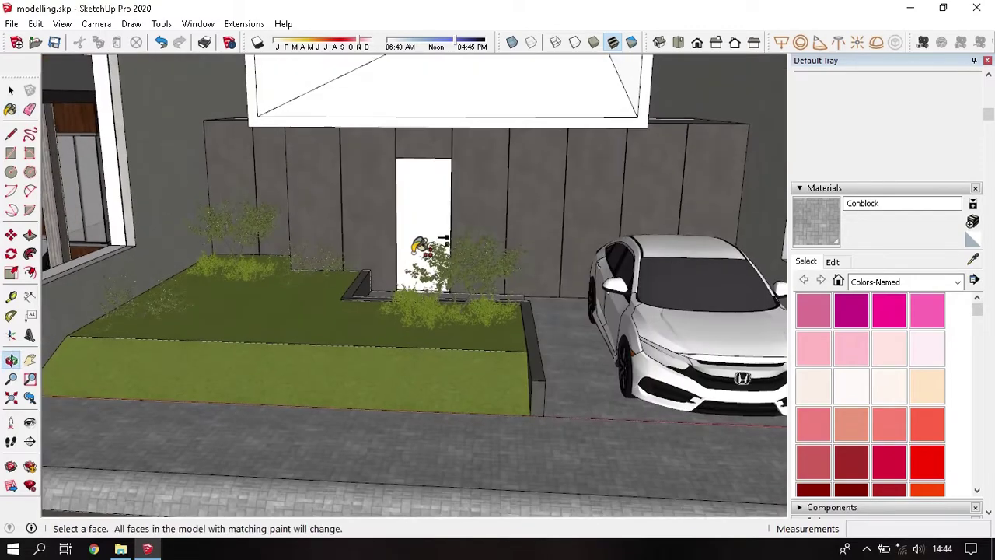
scroll(469, 332, up, 2)
scroll(539, 331, up, 2)
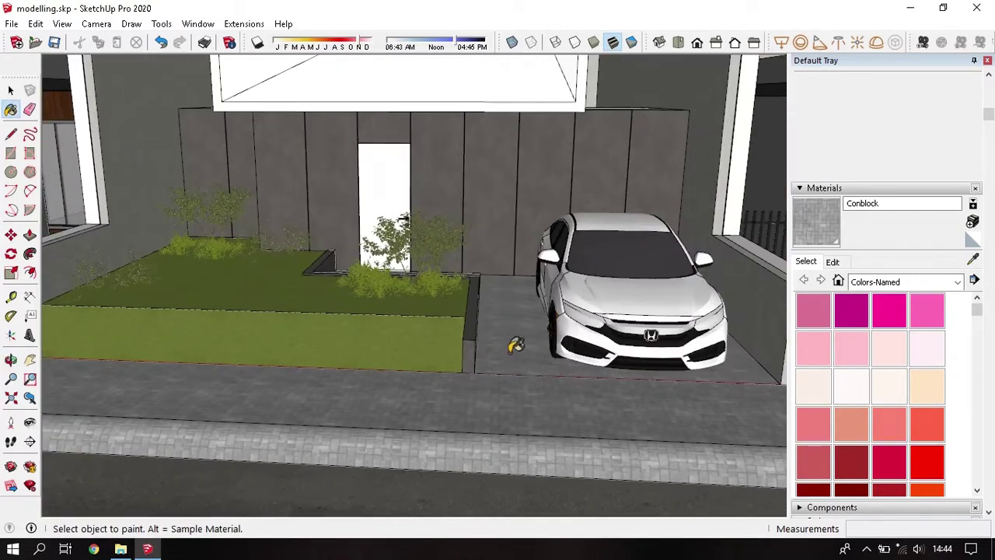
middle_drag(251, 402, 304, 378)
scroll(304, 378, up, 2)
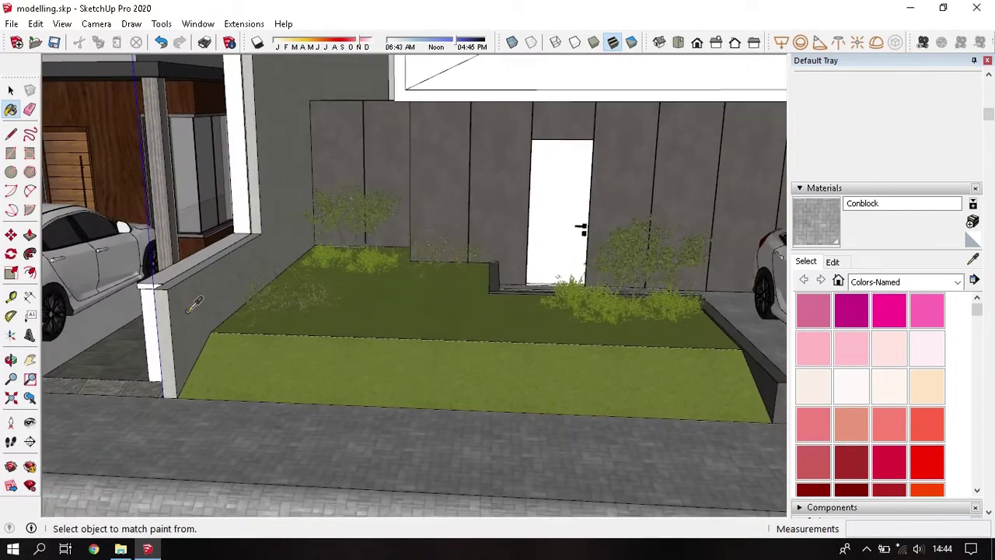
Step: Sample the wall's dinding concrete 1 material and open the V-Ray Asset Editor
alt+click(189, 311)
click(244, 25)
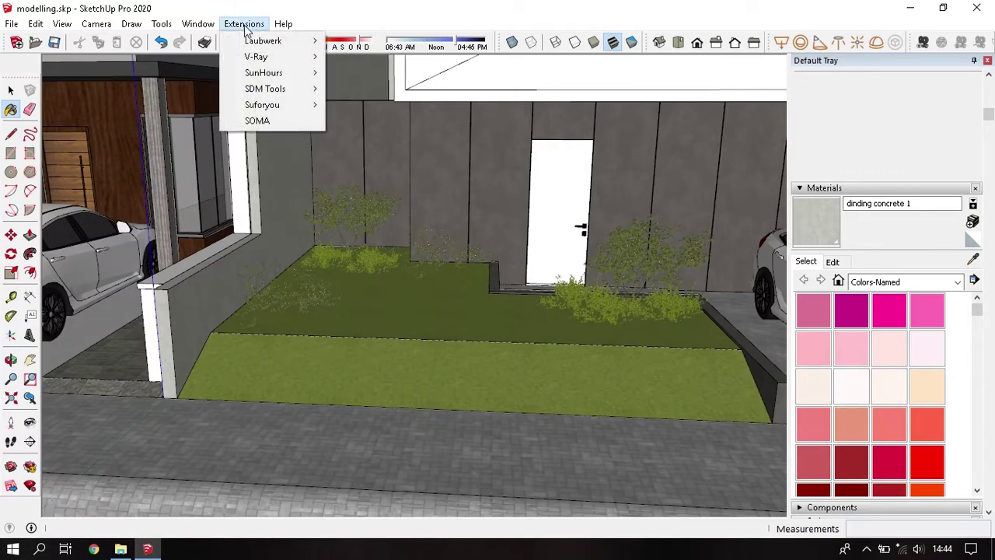
click(343, 57)
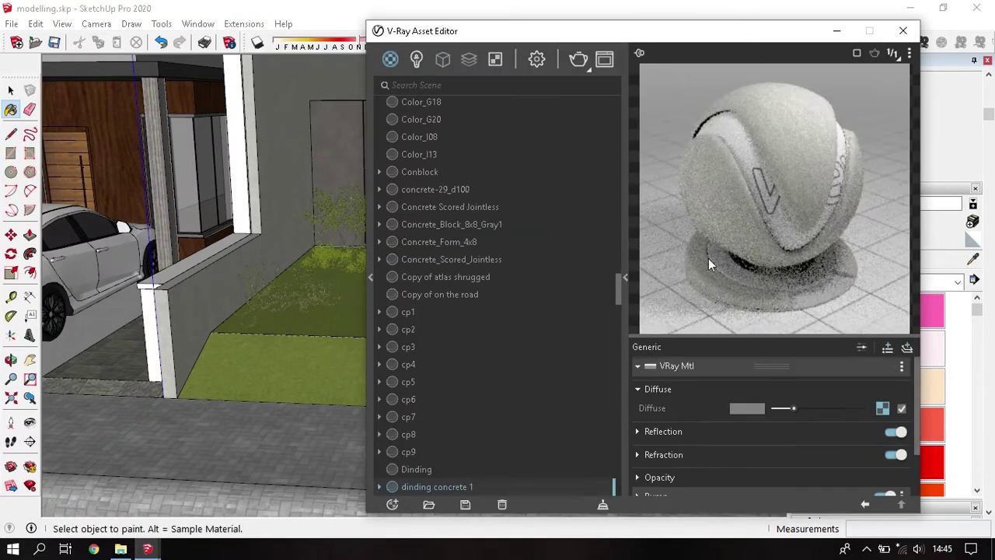
Step: Set dinding concrete 1's reflection colour to grey RGB 125, 125, 125
click(709, 432)
click(746, 450)
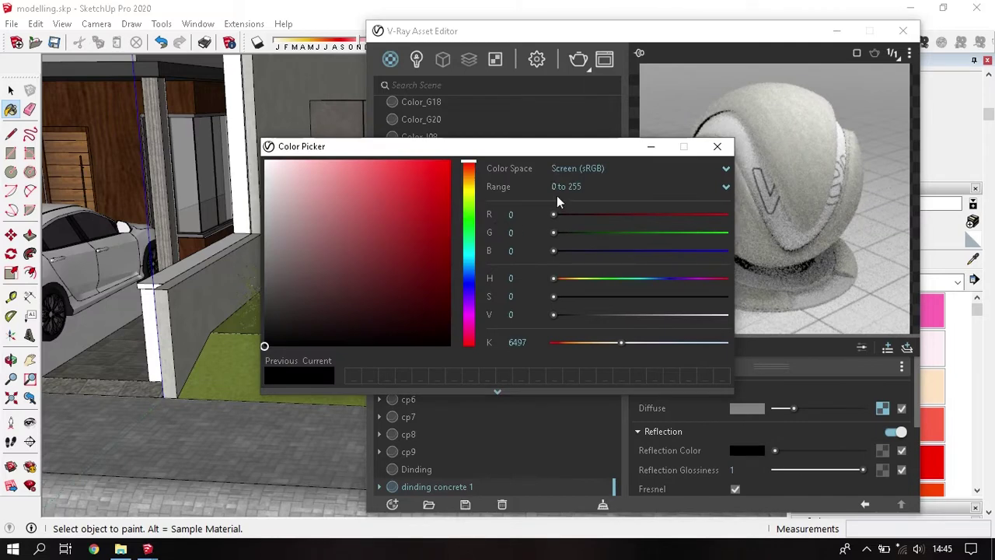
text(125)
key(Tab)
text(125)
key(Tab)
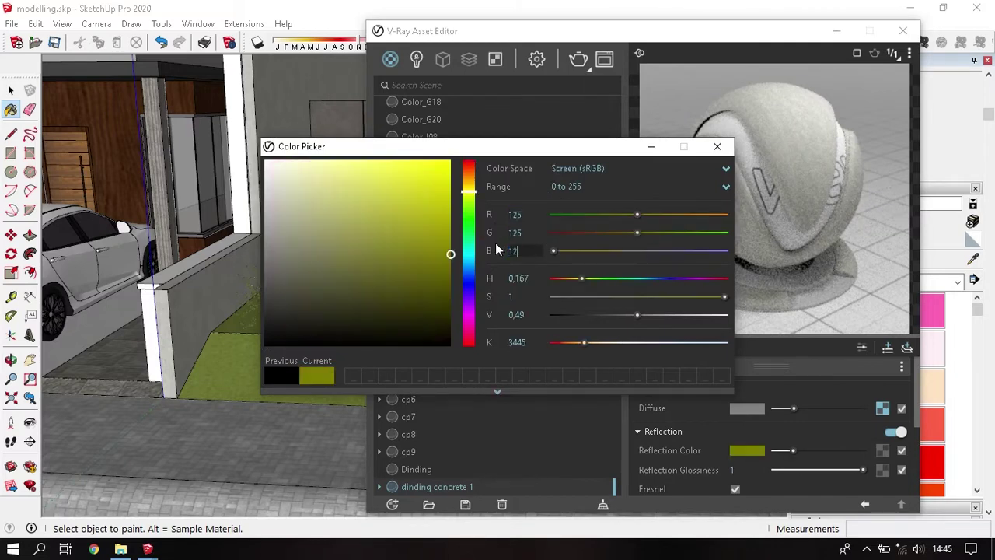
text(125)
key(Return)
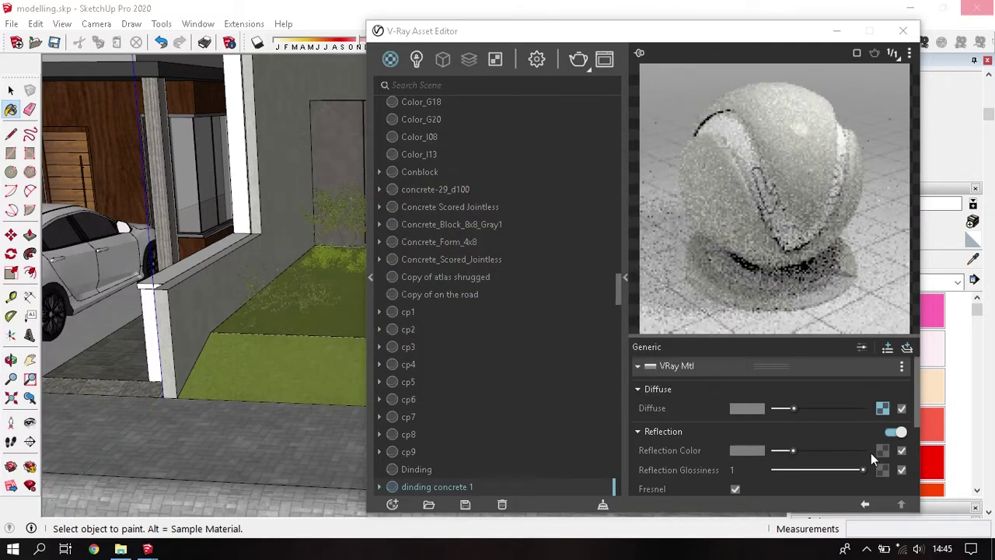
Step: Load concrete terang bw.jpg as the glossiness Bitmap and switch the preview to Floor
scroll(877, 478, down, 2)
click(884, 395)
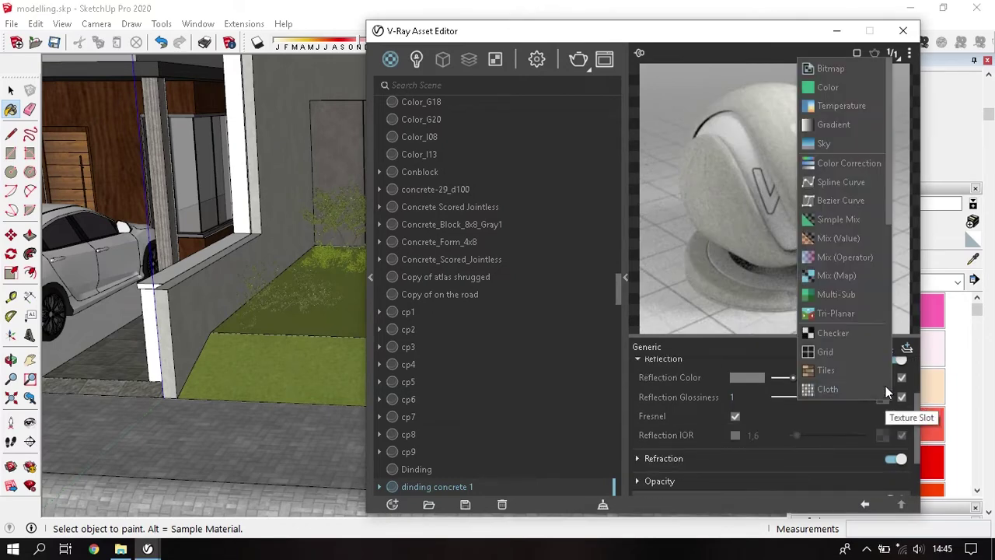
click(851, 75)
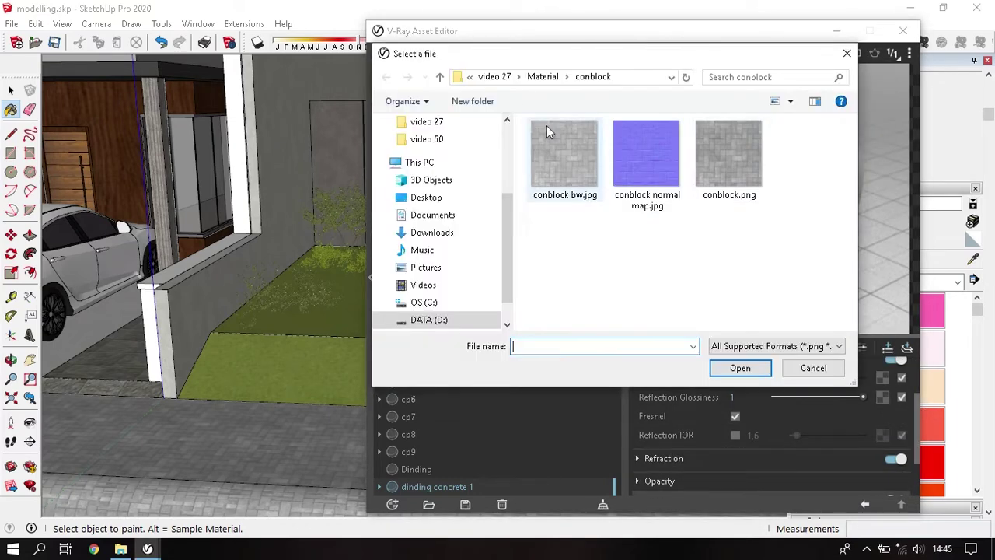
click(533, 77)
double_click(624, 173)
double_click(582, 154)
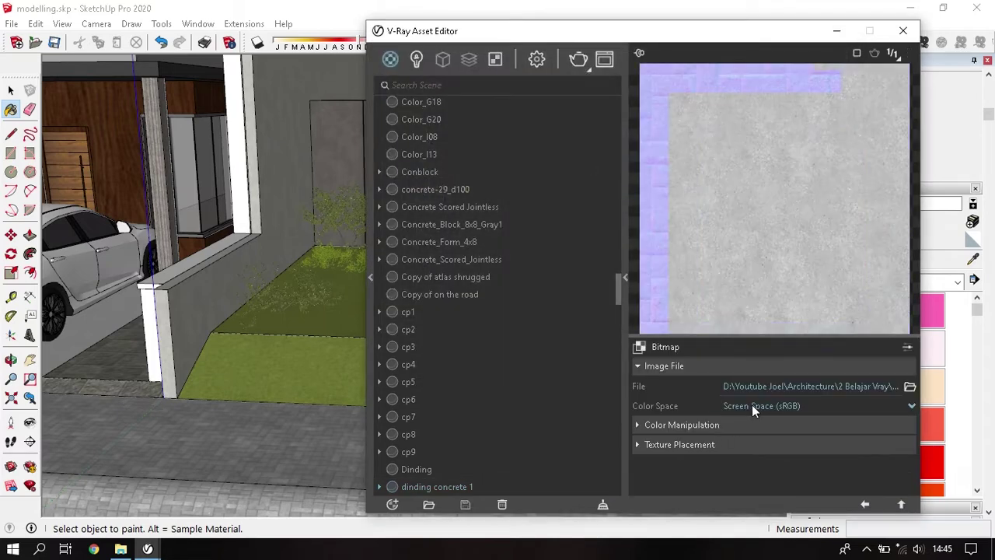
click(902, 506)
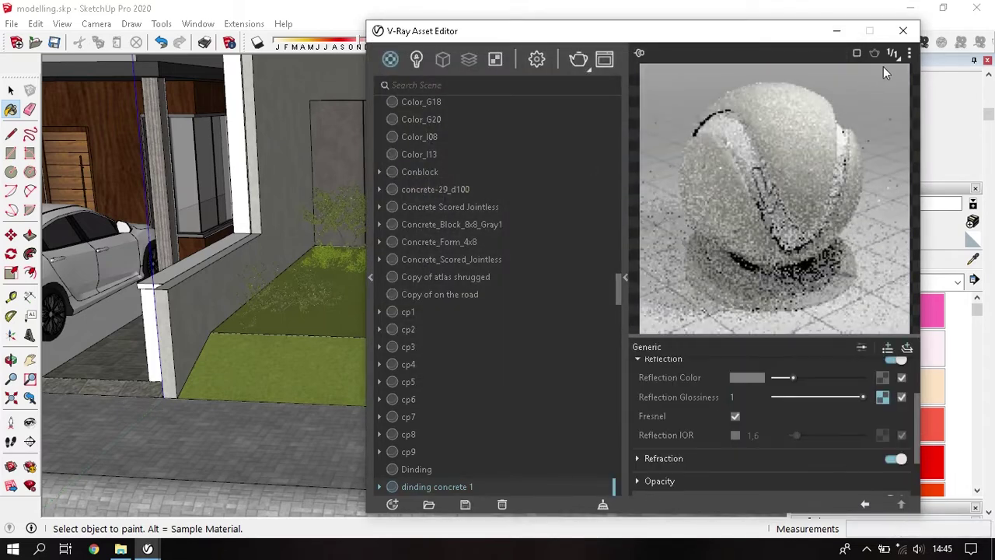
click(909, 55)
click(870, 114)
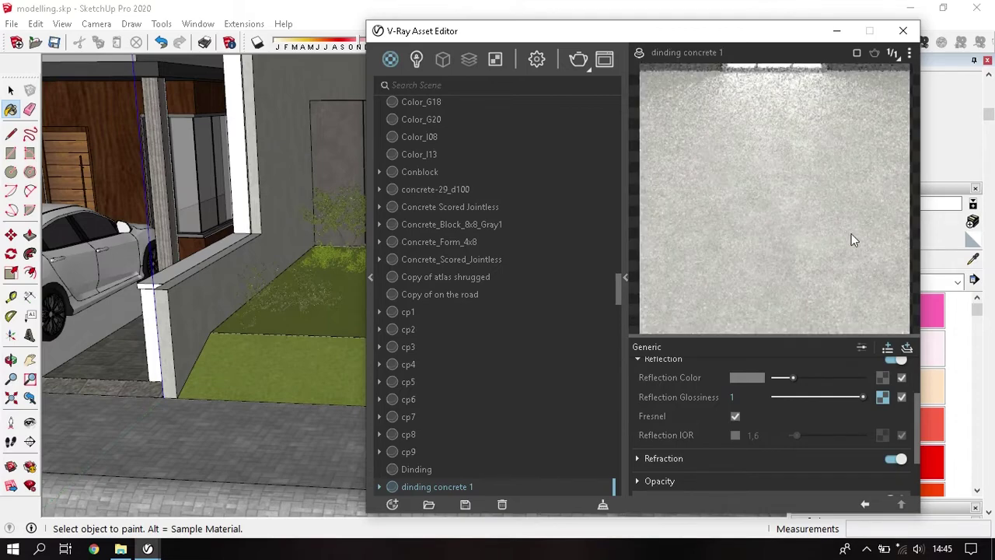
Step: Set the concrete terang bw bitmap's Color Offset to dark grey, then return to the material
click(883, 397)
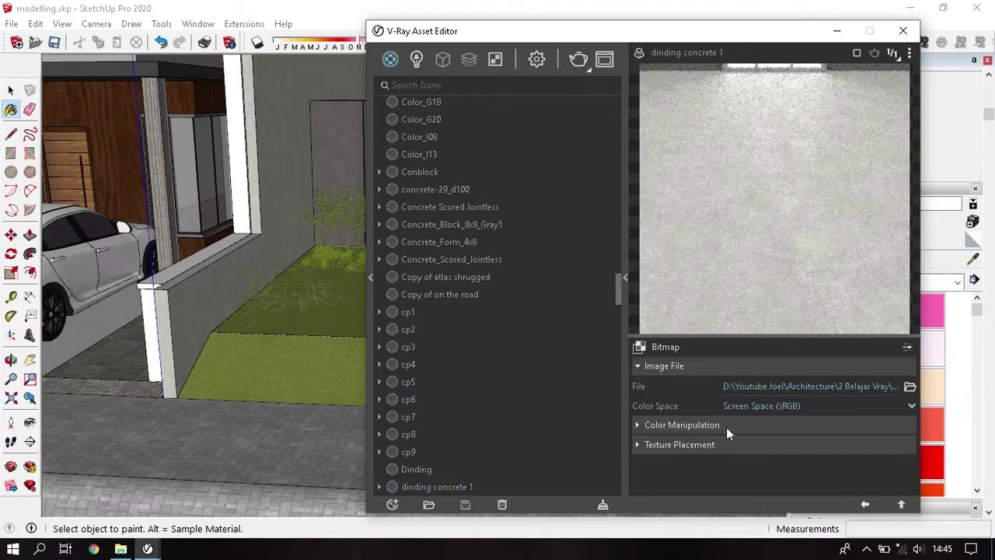
click(670, 427)
scroll(681, 416, down, 2)
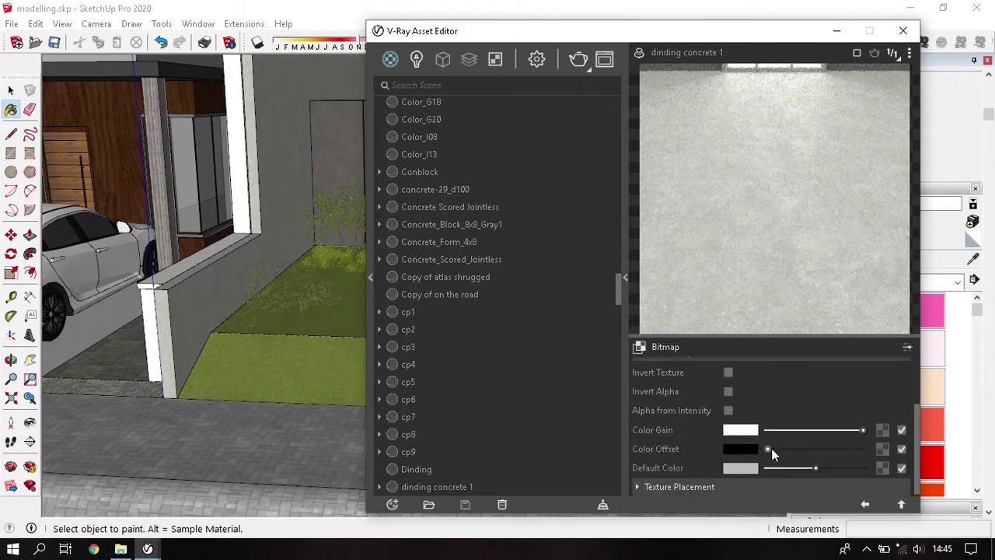
drag(770, 450, 858, 455)
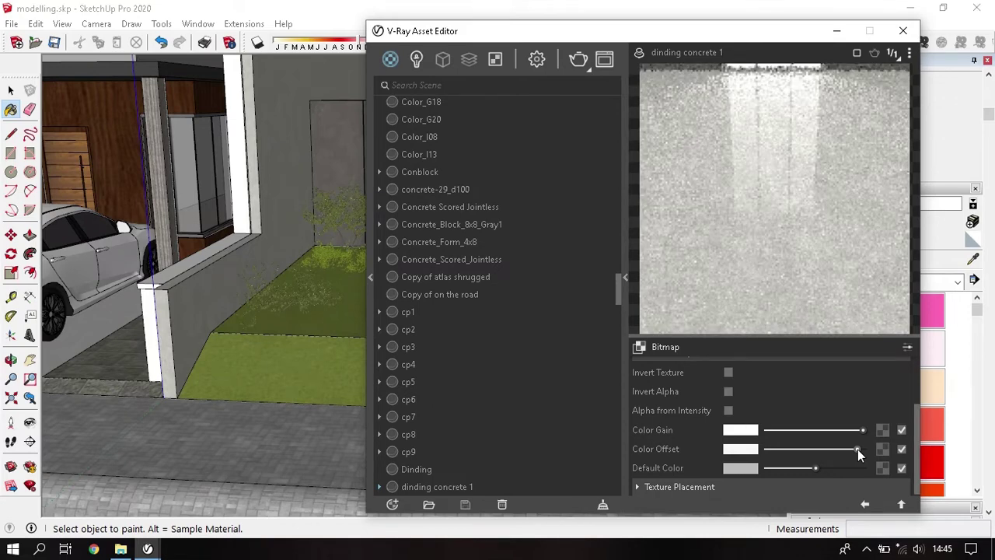
click(782, 451)
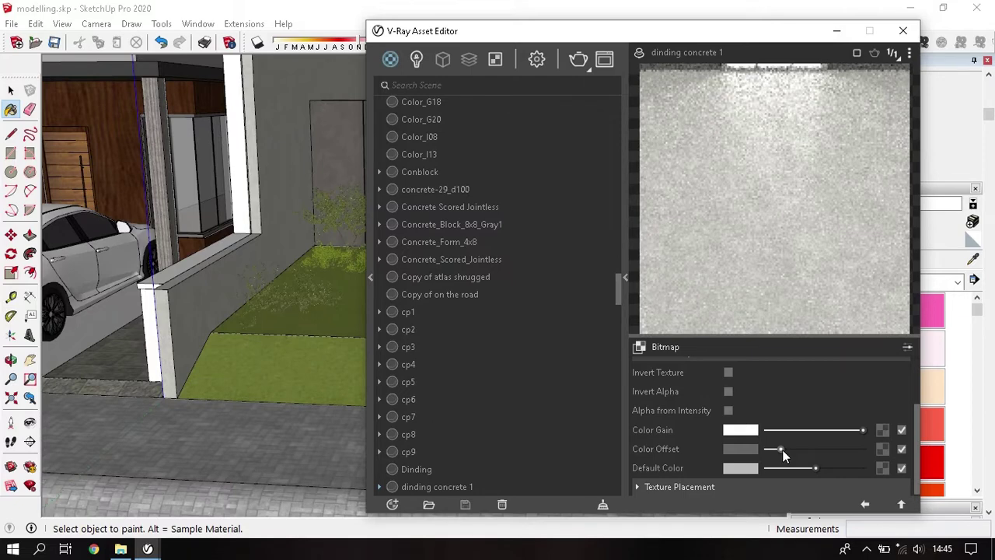
click(788, 449)
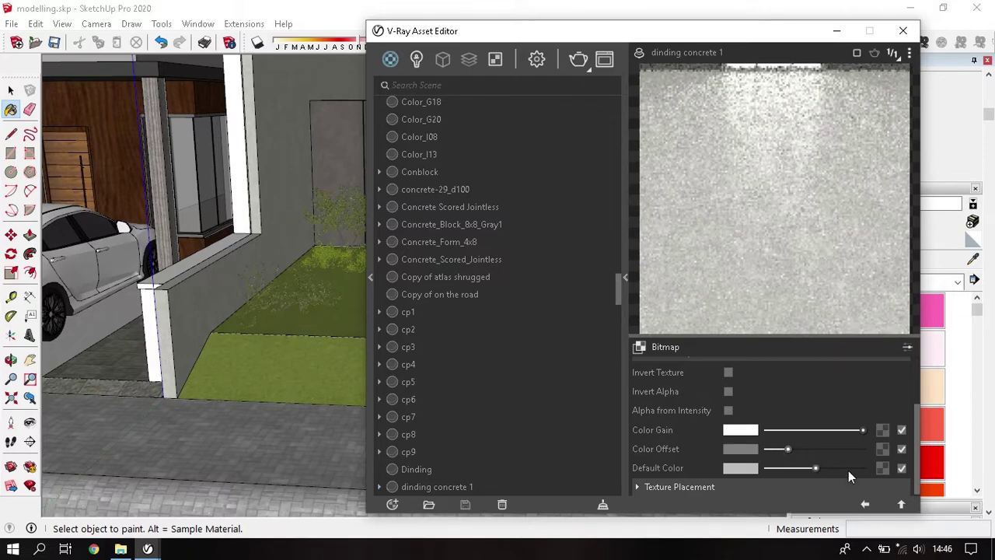
click(901, 503)
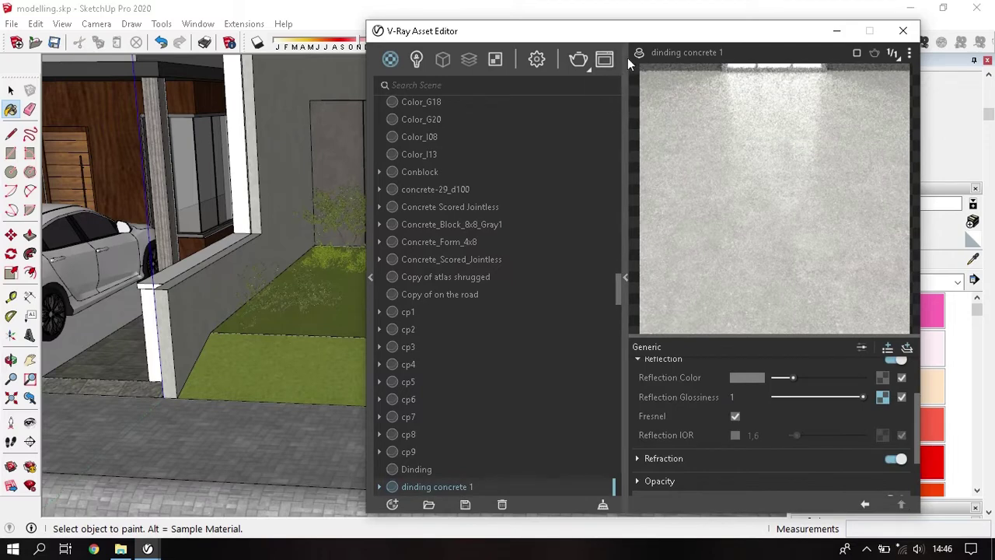
Step: Switch the bump to Normal Map mode and load concrete terang normal map.jpg as a bitmap
scroll(700, 441, down, 2)
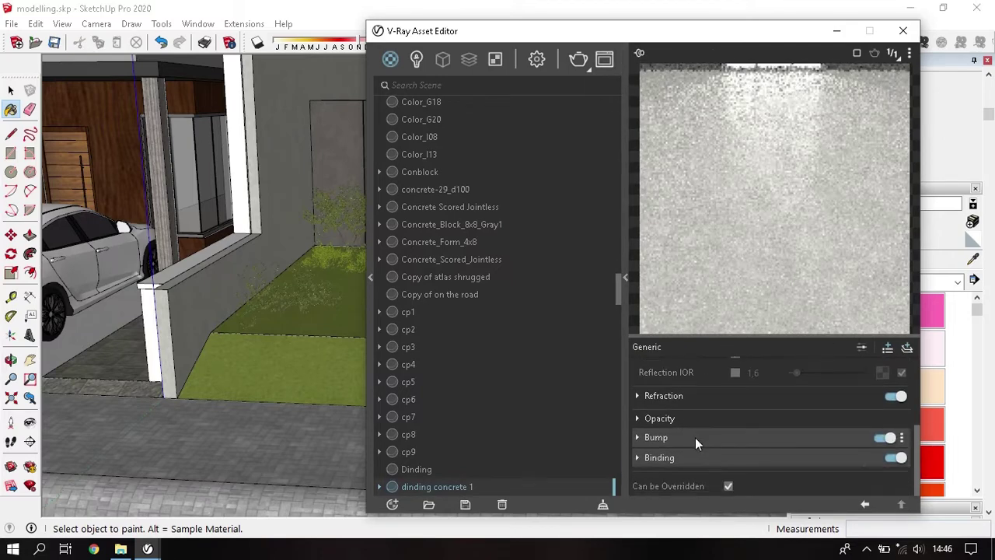
click(695, 437)
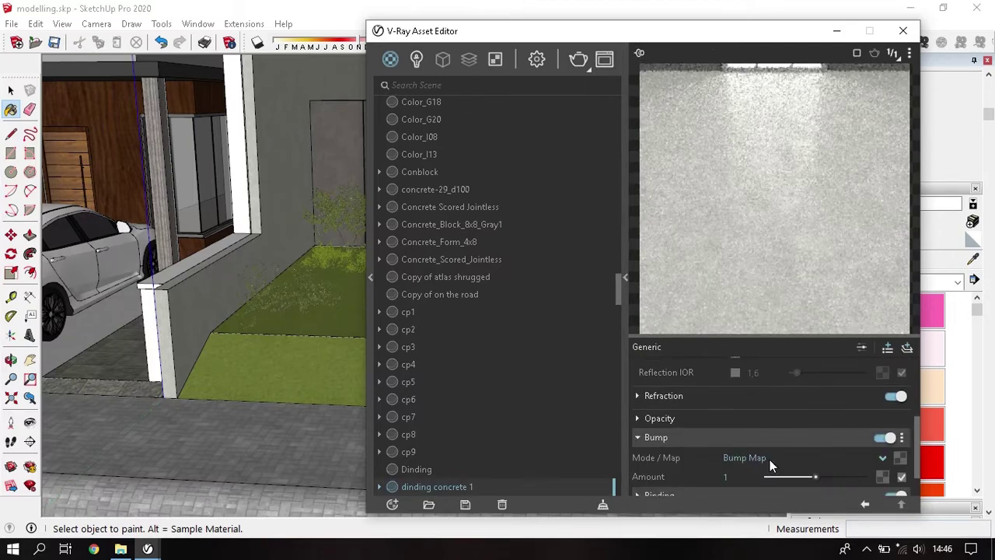
click(770, 460)
click(761, 442)
click(900, 459)
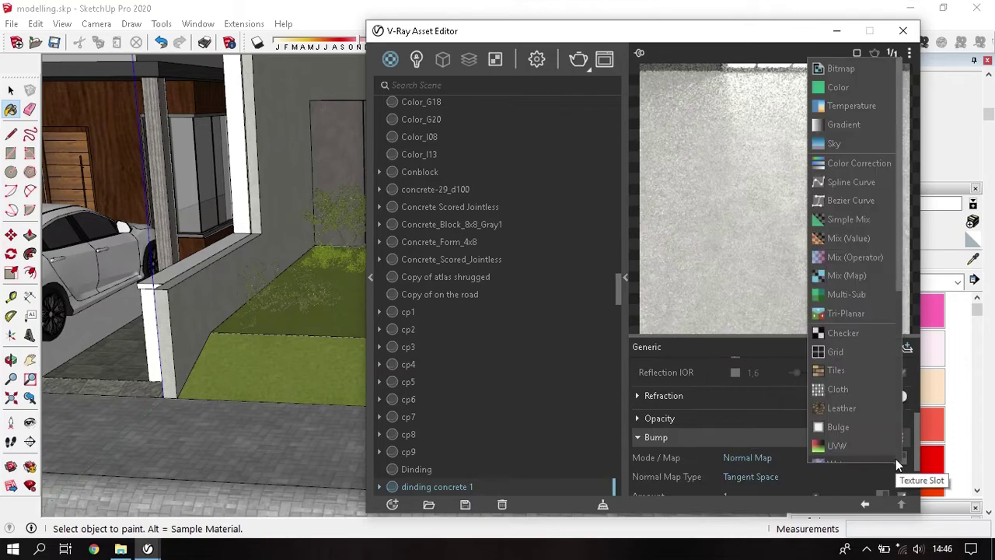
click(886, 69)
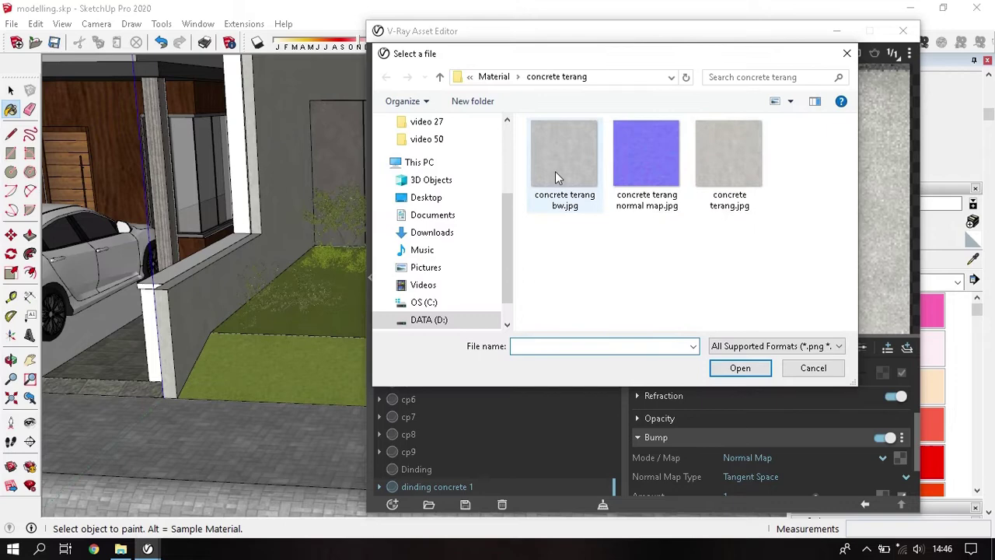
click(651, 164)
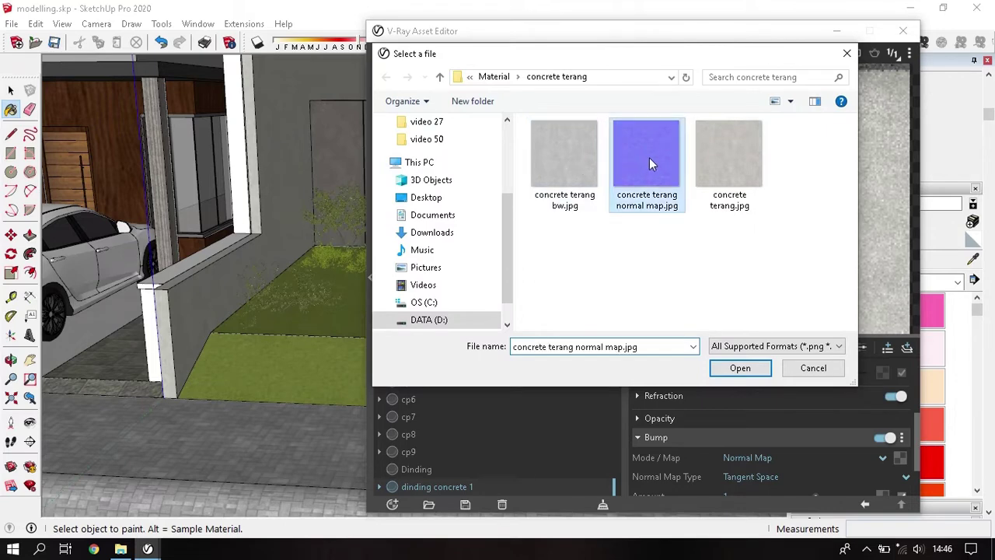
double_click(651, 164)
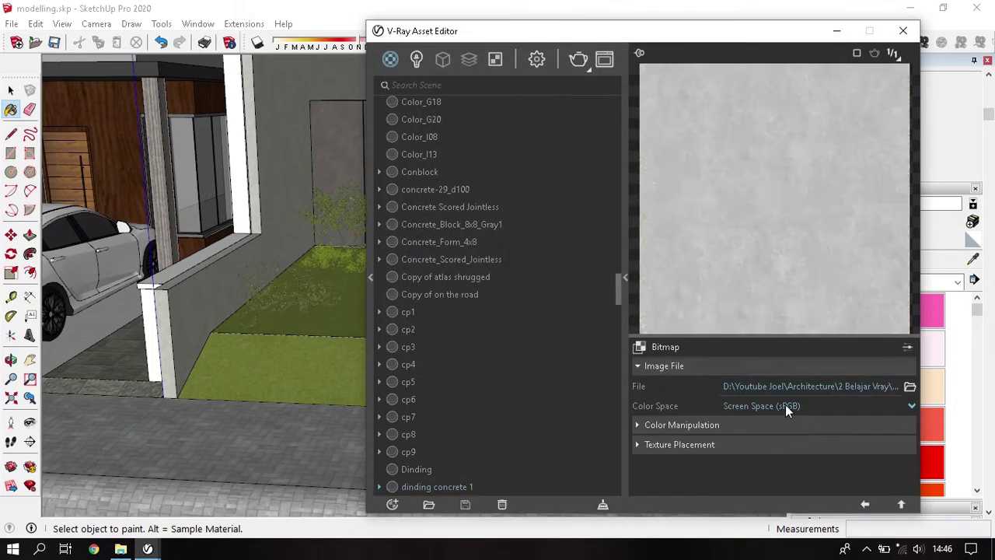
Step: Set the normal map to Linear colour space and bump Amount 5, then sample Dinding concrete 2
click(785, 405)
click(778, 444)
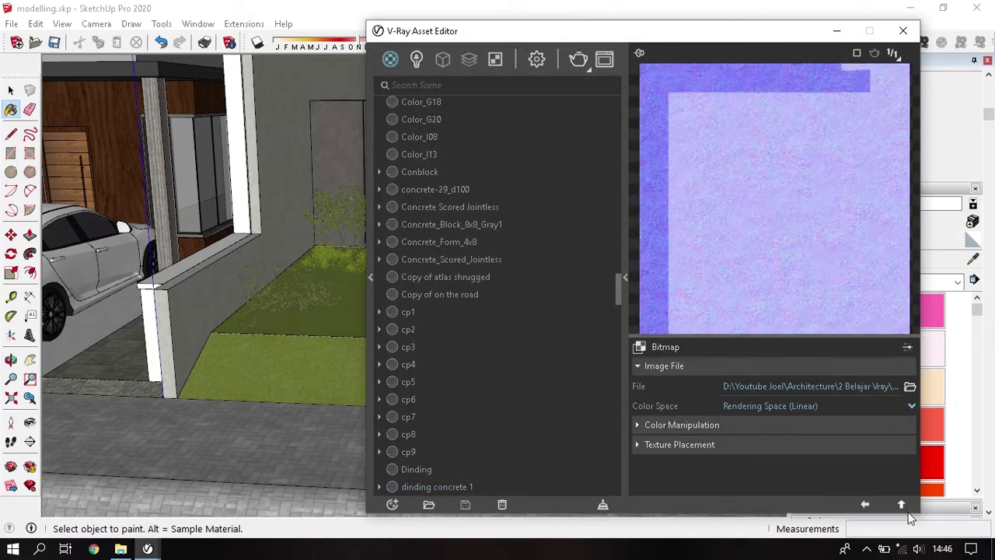
click(904, 507)
scroll(772, 451, down, 2)
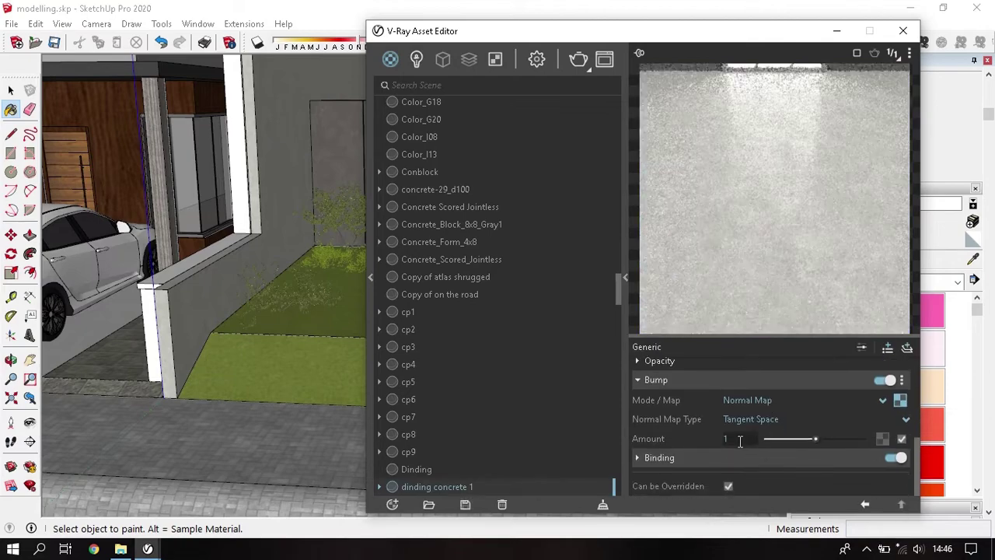
text(5)
key(Return)
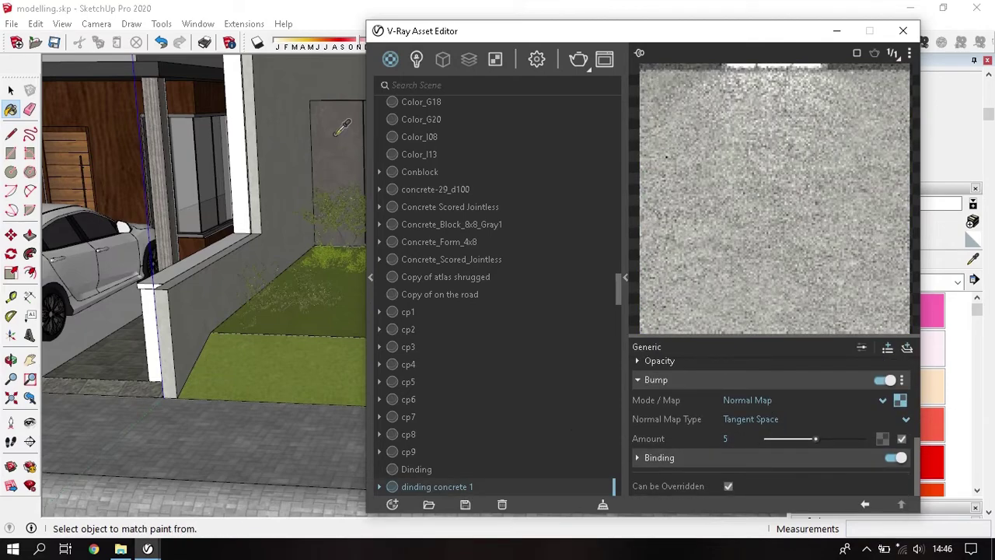
alt+click(339, 129)
alt+click(340, 129)
Step: Set the Dinding concrete 2 reflection colour to grey 125, 125, 125
click(699, 430)
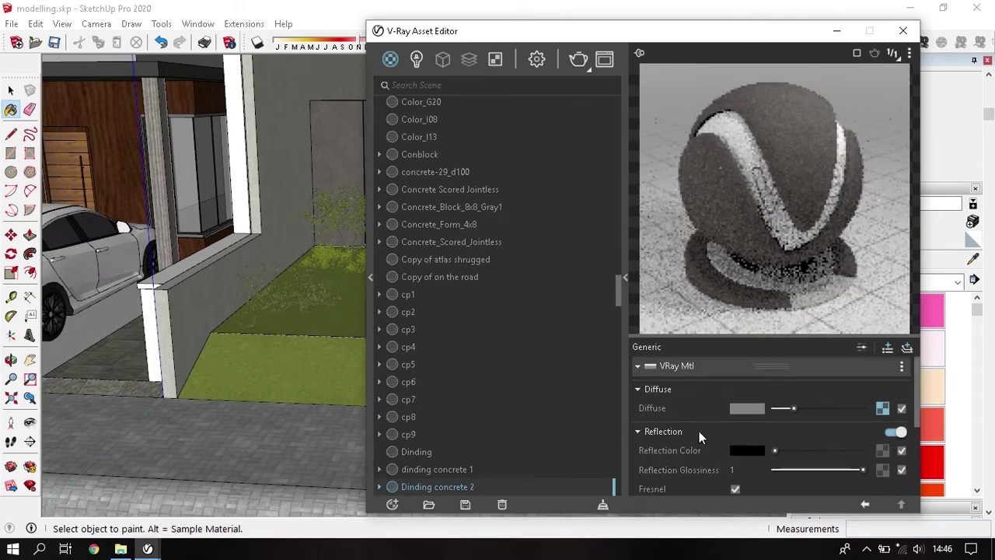
click(744, 450)
text(125)
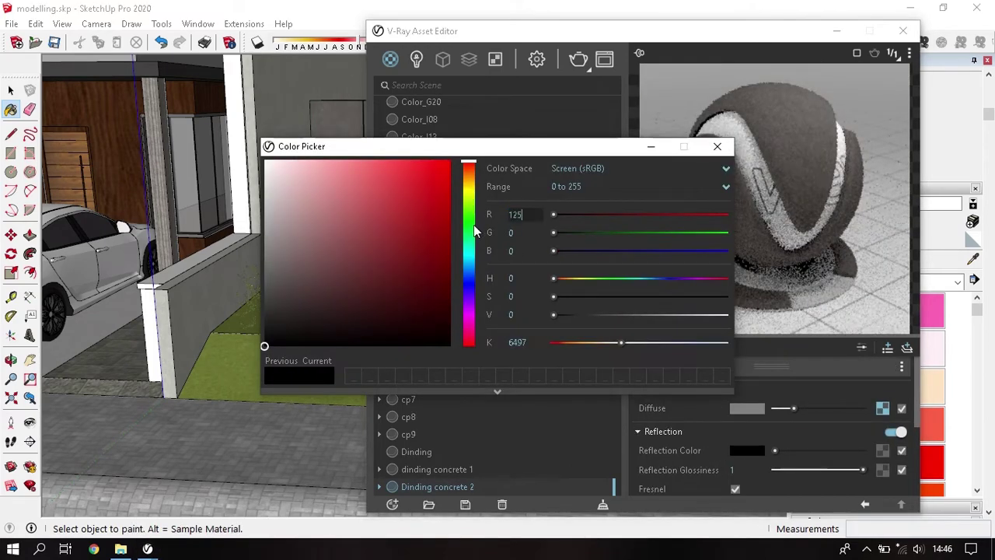
key(Tab)
text(125)
key(Tab)
text(125)
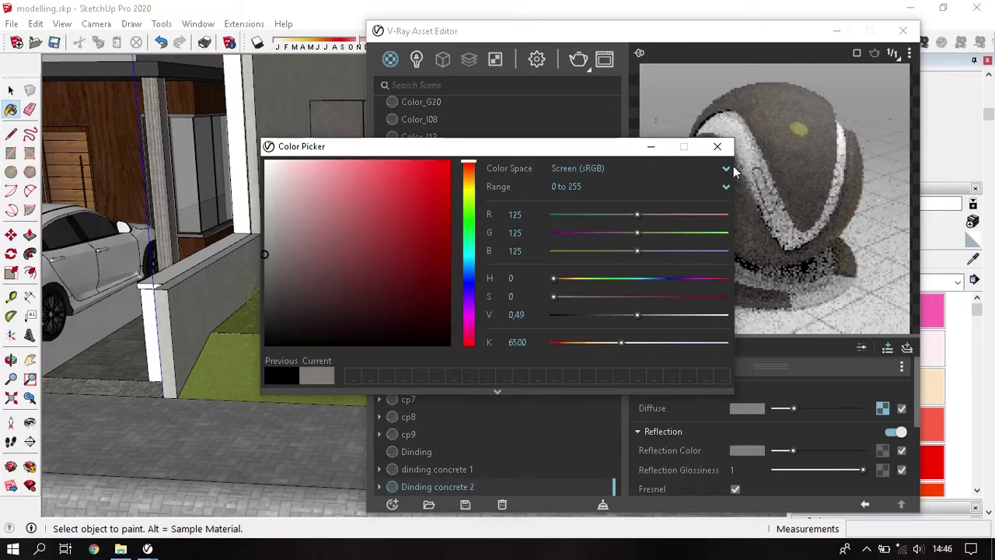
click(717, 146)
Step: Load the concrete dark fine image from the concrete dark folder as the reflection glossiness bitmap
click(877, 471)
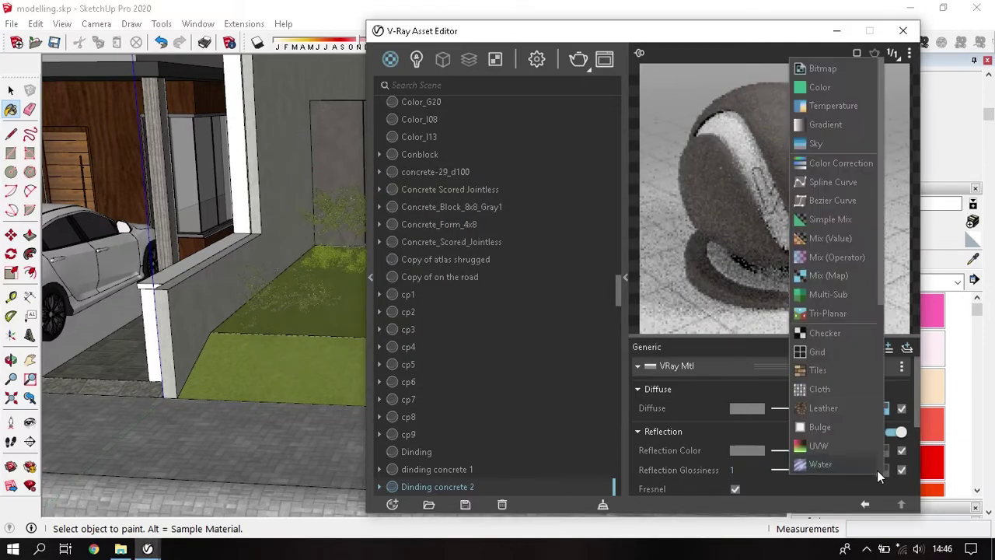
click(808, 71)
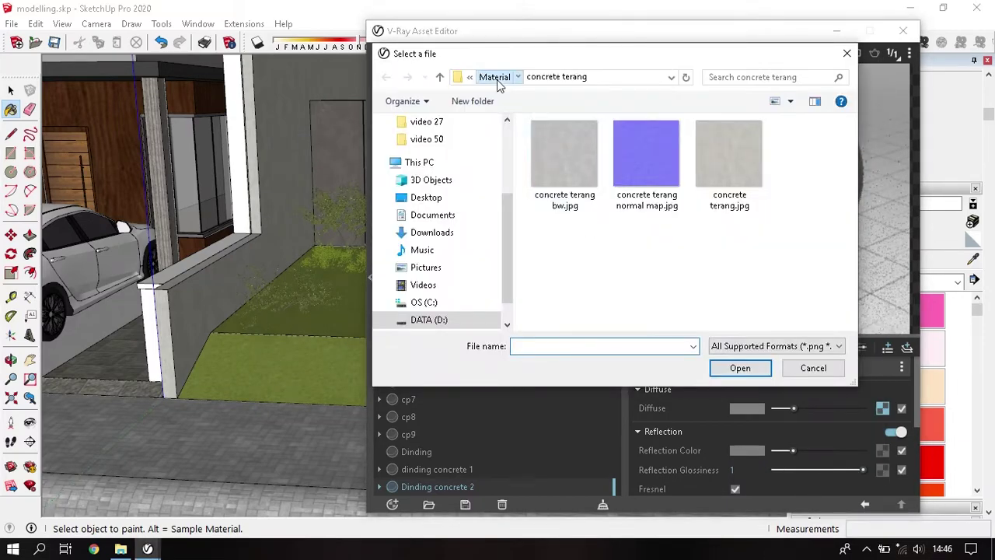
click(493, 78)
double_click(596, 159)
double_click(563, 156)
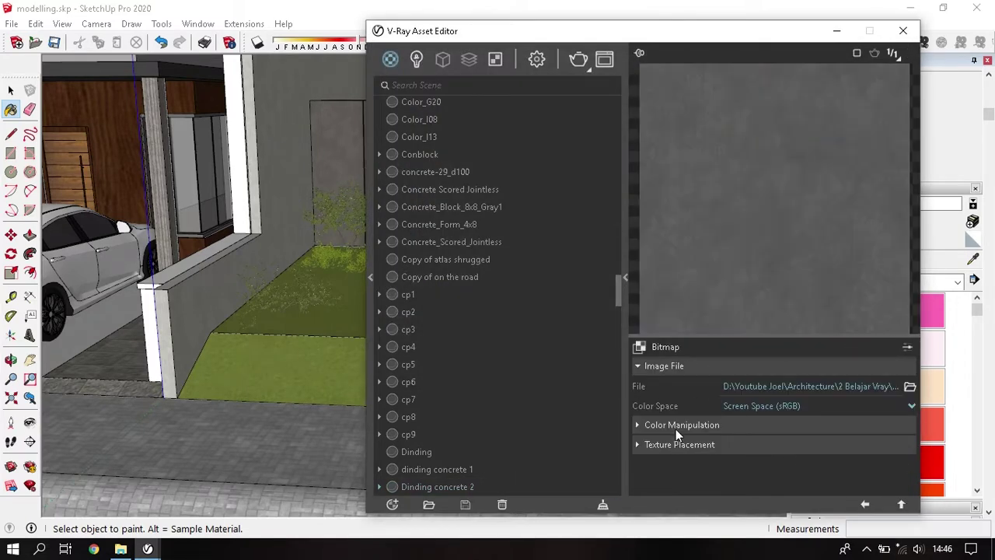
click(676, 424)
scroll(772, 451, down, 3)
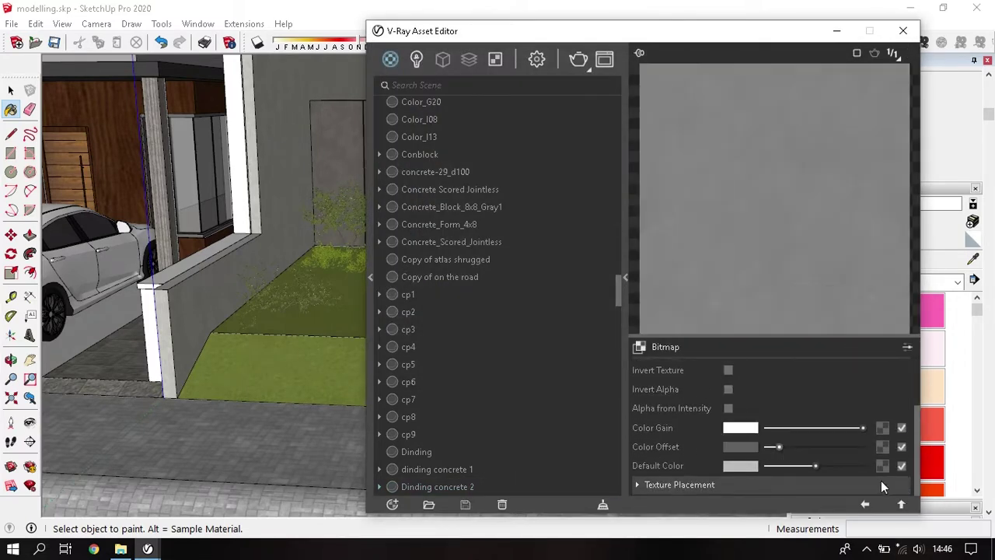
click(901, 503)
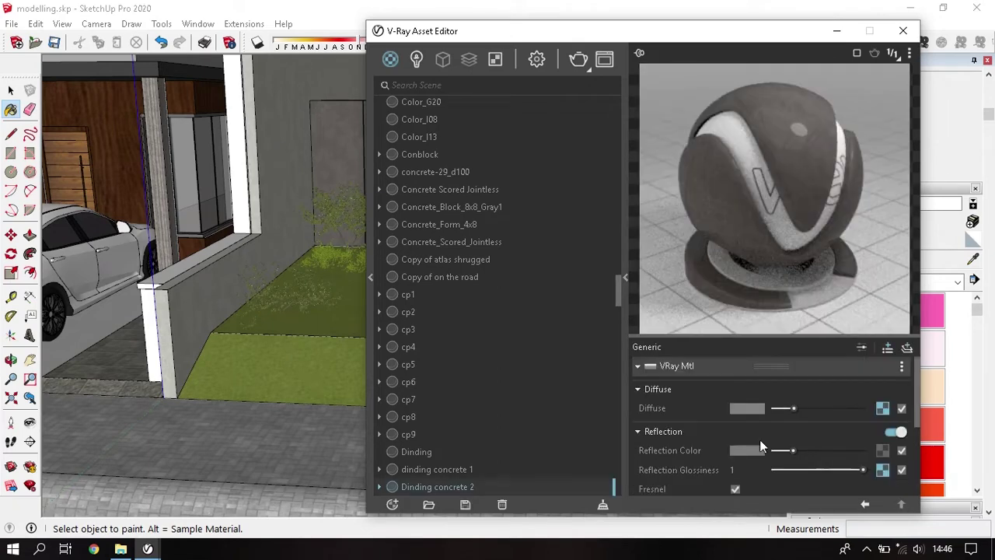
scroll(760, 439, down, 3)
scroll(715, 447, down, 3)
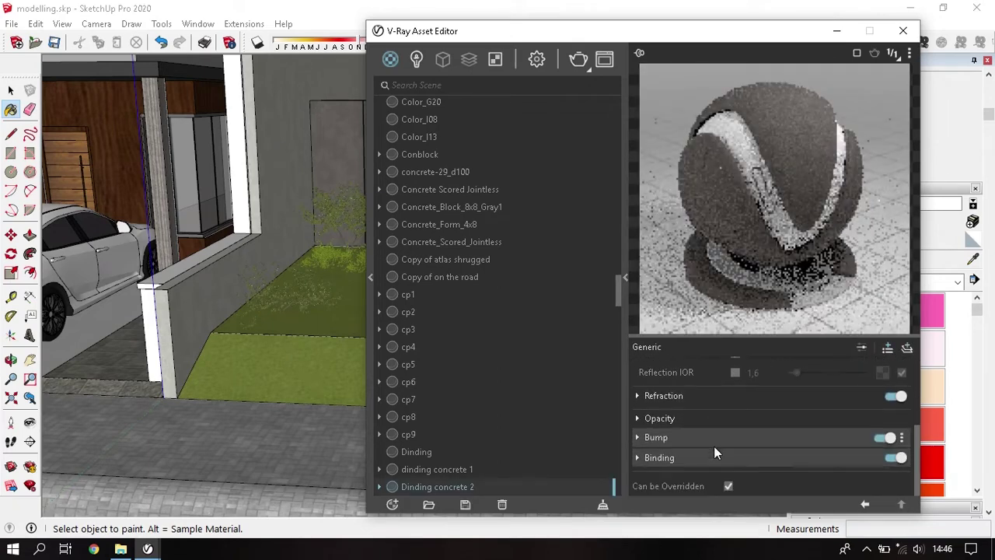
Step: Switch the material preview scene to a flat plane
click(892, 53)
click(862, 112)
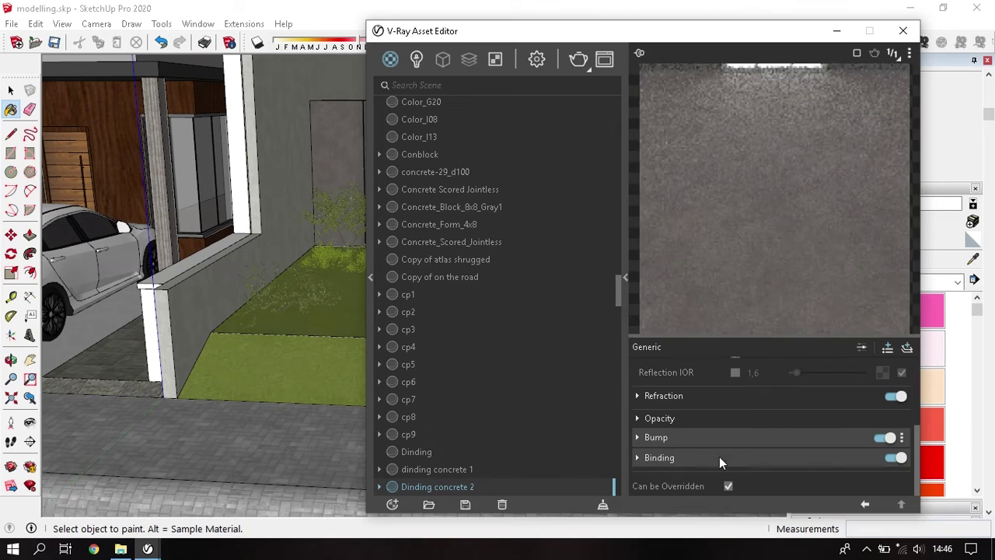
scroll(683, 441, up, 2)
scroll(684, 442, up, 2)
scroll(684, 441, down, 2)
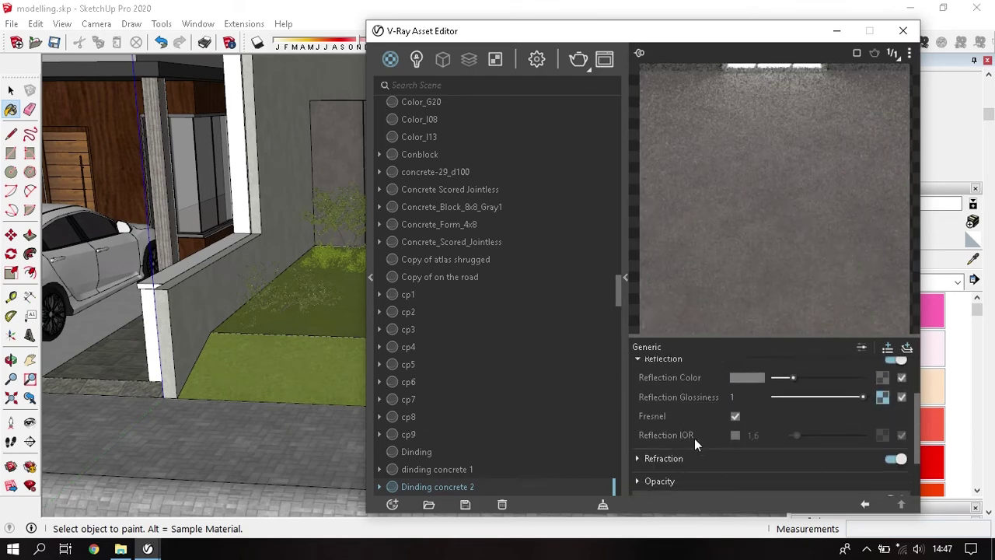
Step: Nudge the reflection bitmap's Color Offset slightly lighter
click(882, 397)
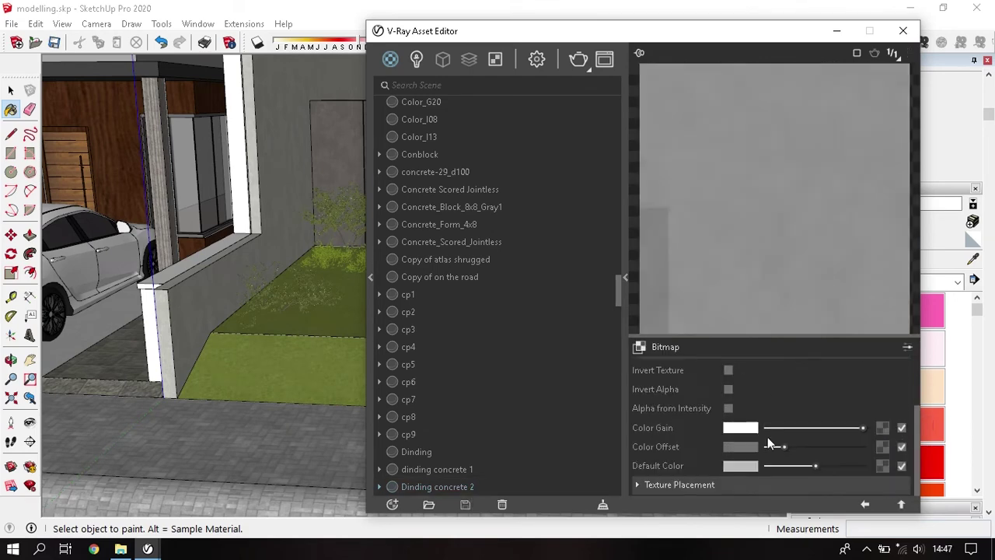
drag(781, 447, 792, 447)
click(902, 504)
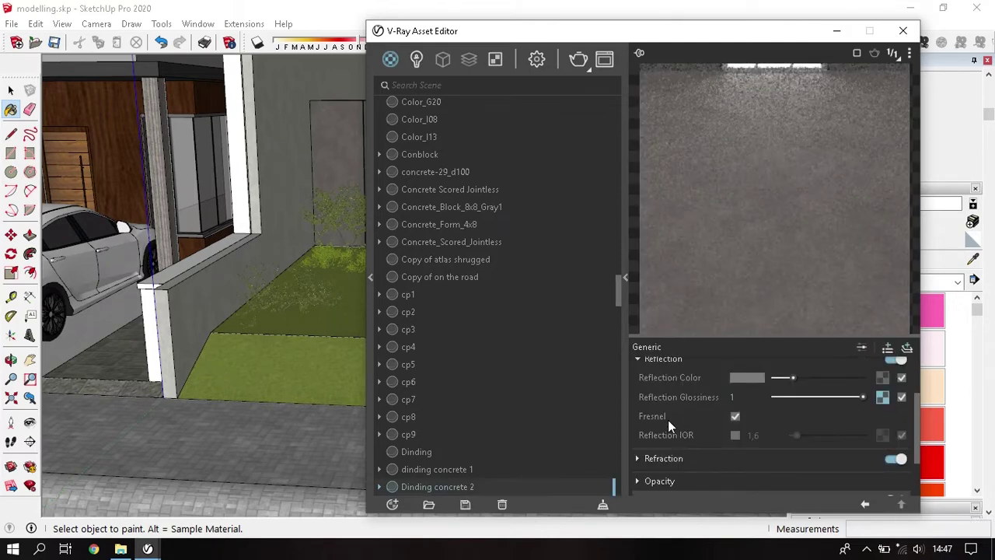
scroll(700, 411, down, 2)
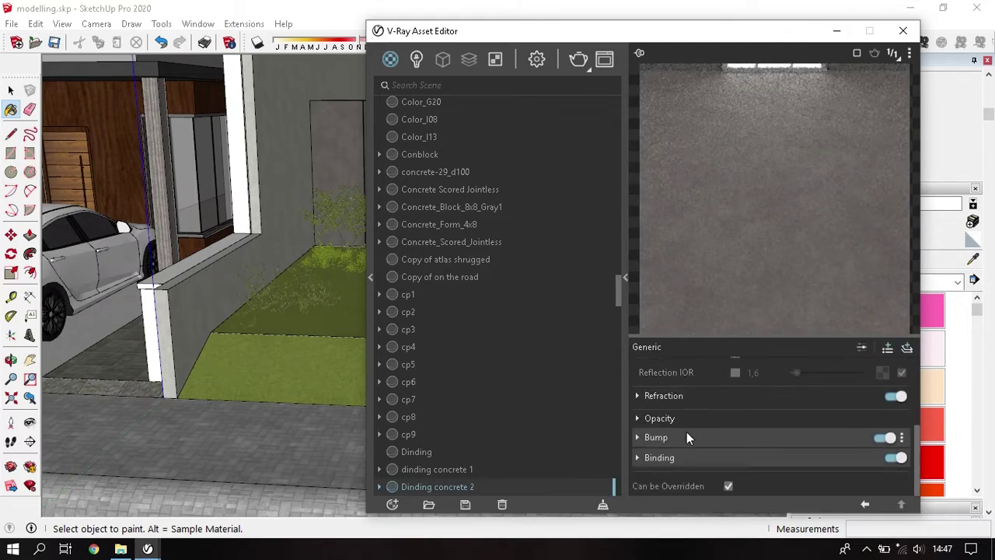
Step: Set the bump to Normal Map mode with concrete dark normal map.jpg as a bitmap
click(687, 437)
click(751, 457)
click(747, 439)
click(902, 465)
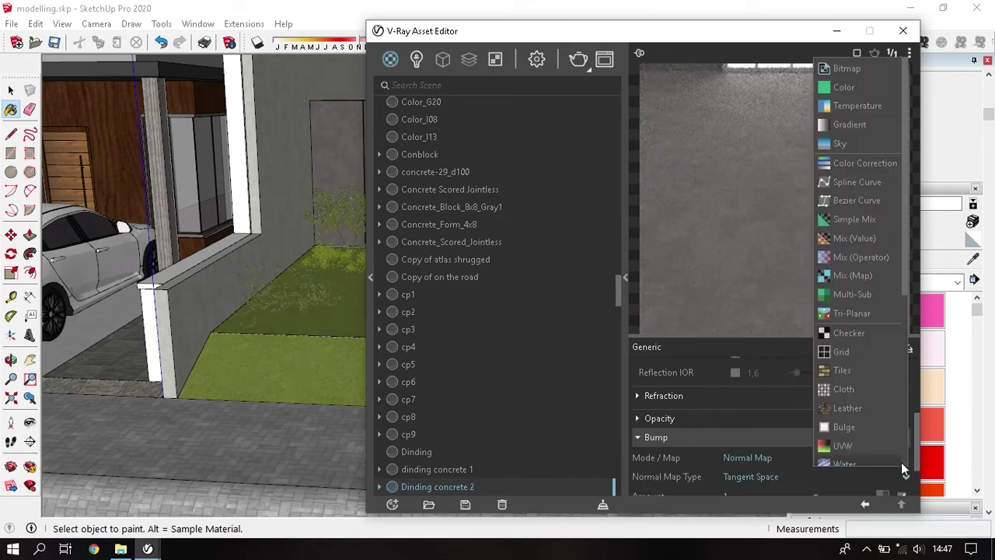
click(882, 68)
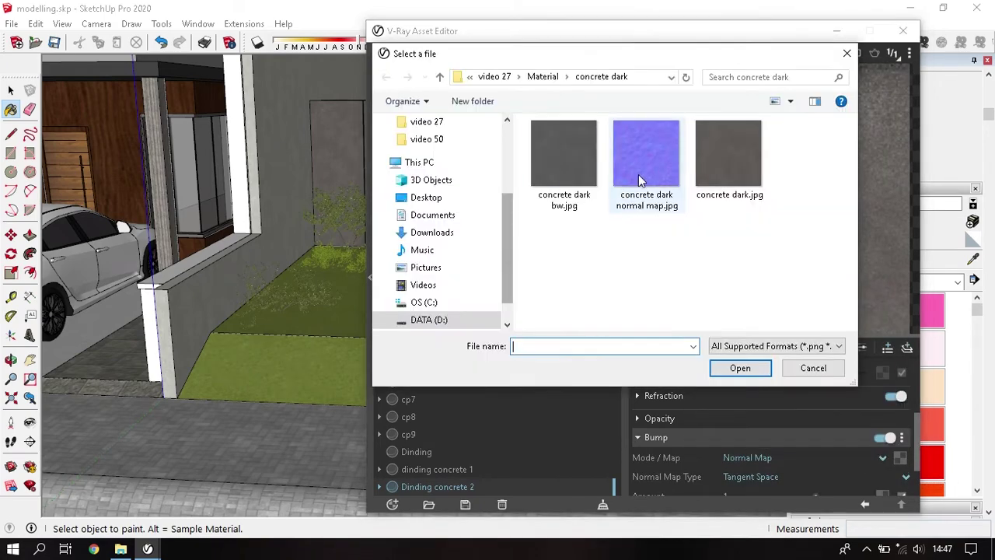
double_click(640, 178)
Step: Set the normal map to Rendering Space (Linear), bump Amount 2, and close the material editor
click(791, 408)
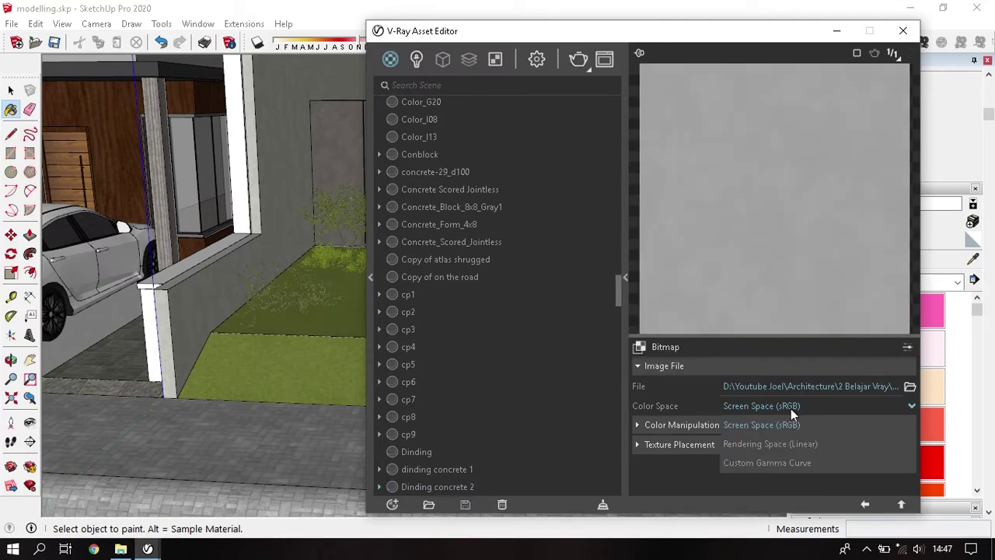
click(785, 444)
click(865, 504)
scroll(746, 458, down, 2)
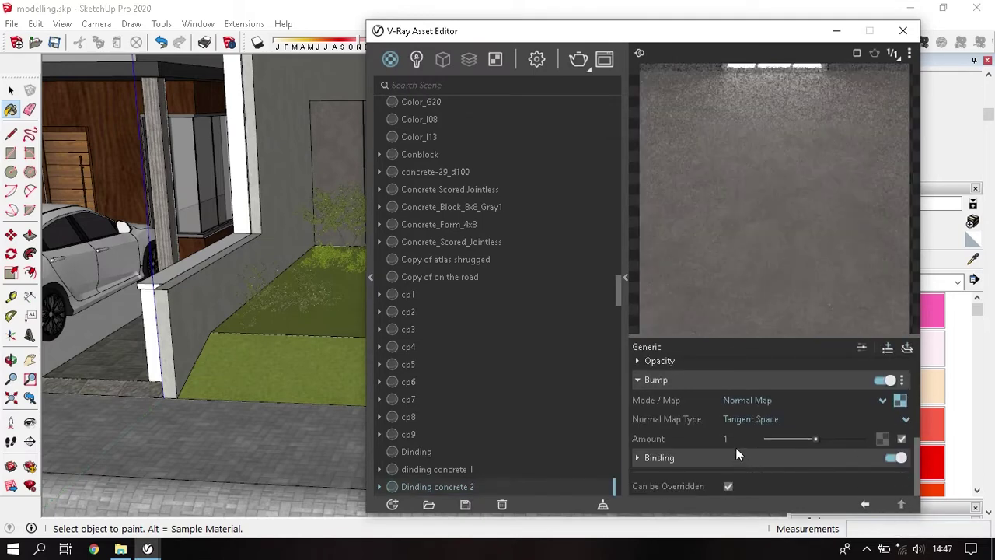
double_click(735, 443)
text(5)
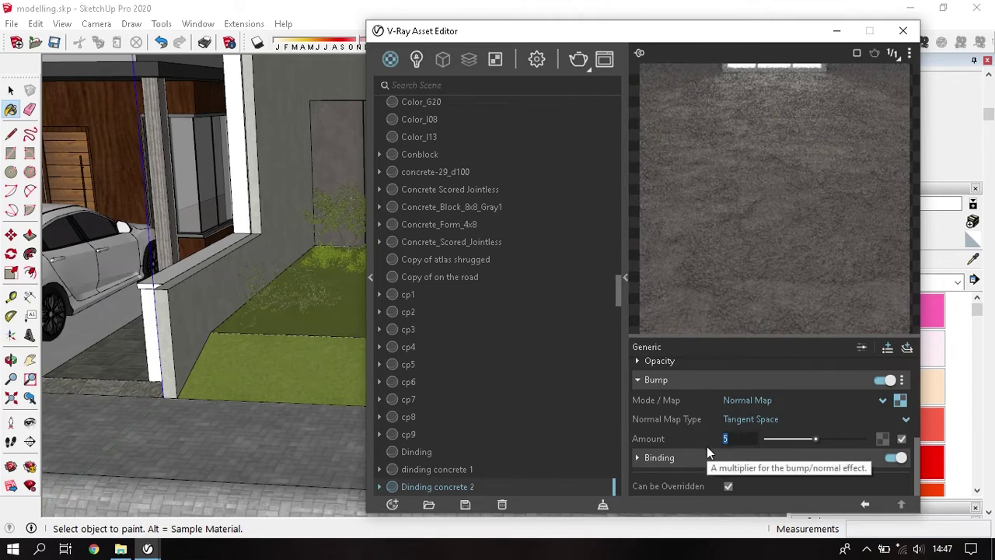
text(2)
key(Return)
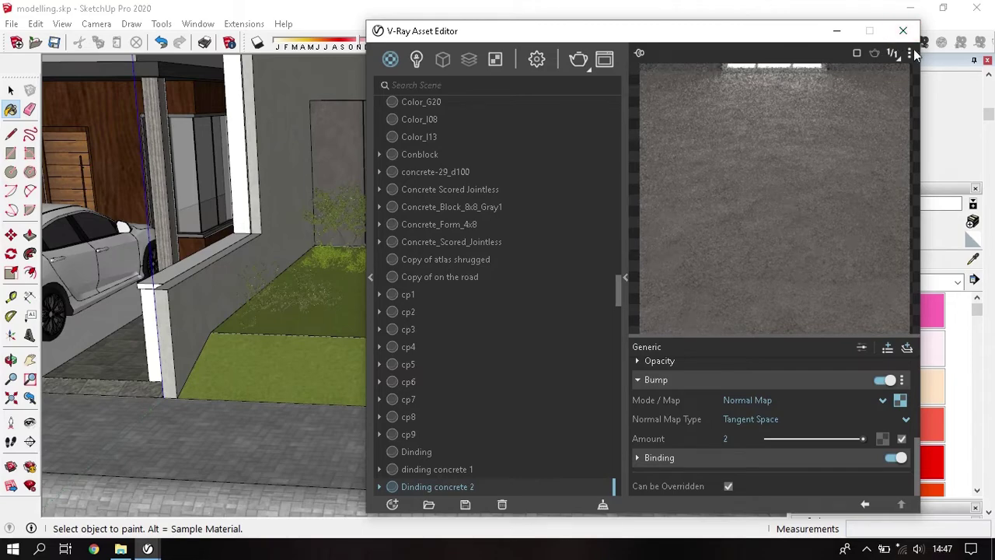
click(903, 31)
mouse_move(536, 229)
middle_down()
mouse_move(377, 371)
mouse_move(470, 325)
mouse_move(516, 280)
middle_up()
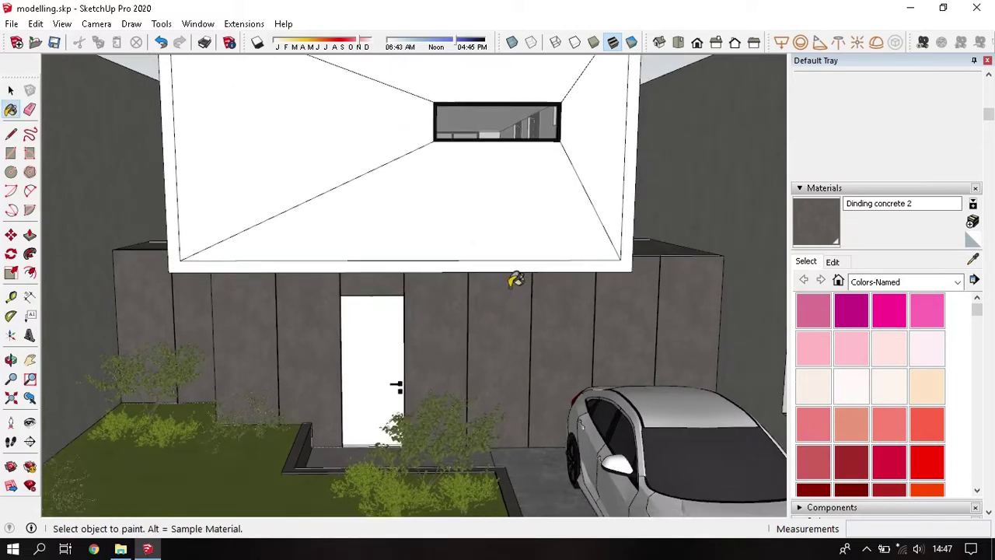
Step: Sample the door's Pintu1 material and lower its reflection glossiness to 0.75
alt+click(365, 358)
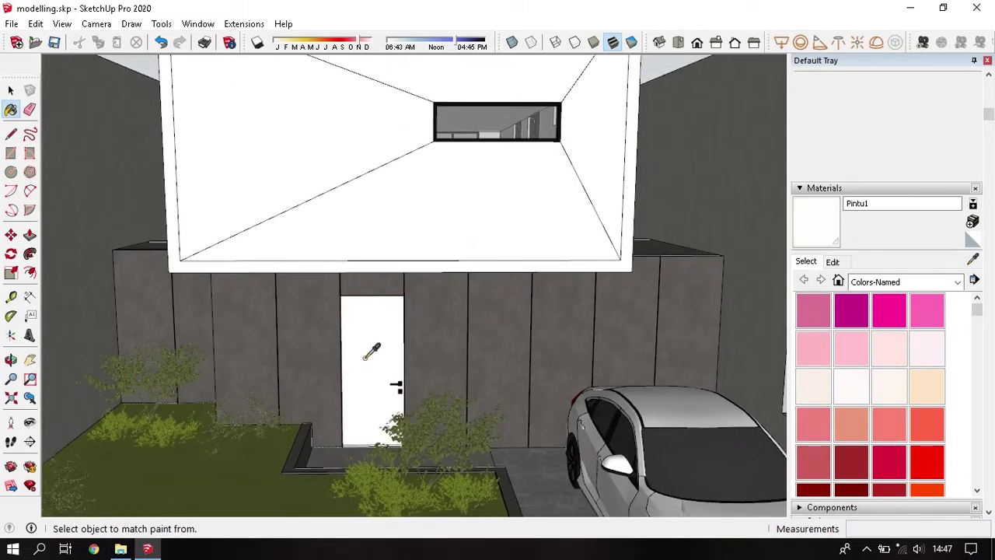
click(198, 24)
click(366, 56)
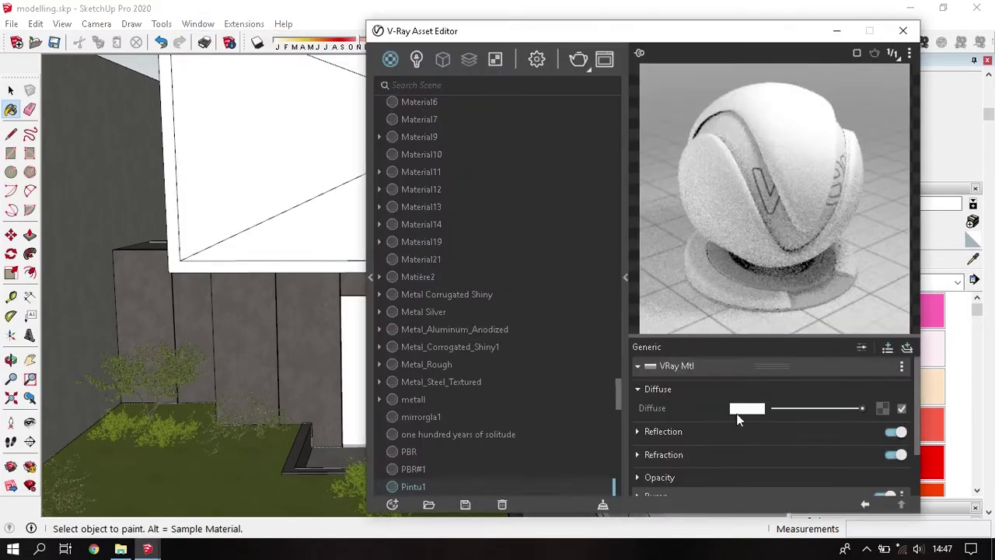
drag(856, 476, 840, 473)
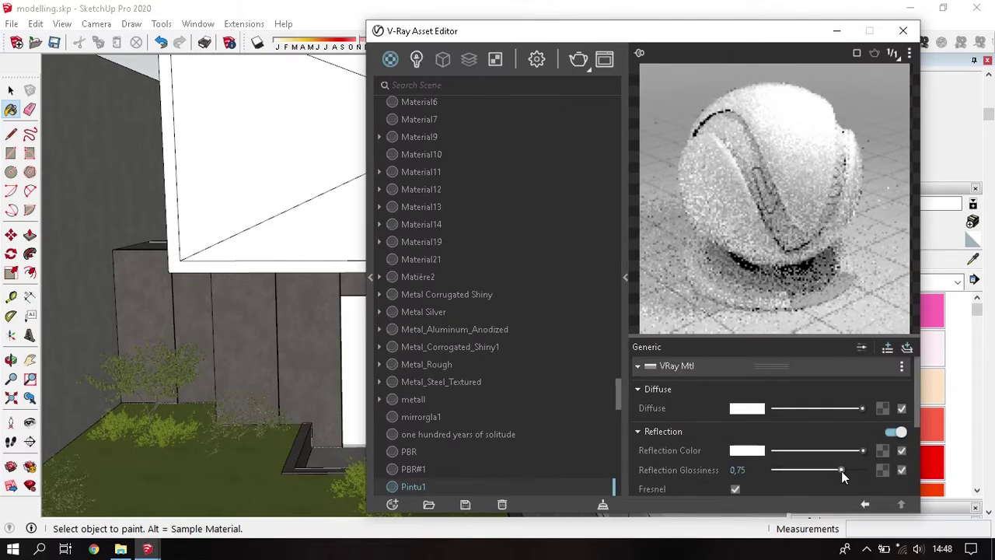
Step: Sample the handle's Jendela _ Metal and give it reflection glossiness 0.8 with IOR 2
shift+middle_drag(321, 389, 218, 356)
scroll(261, 340, up, 2)
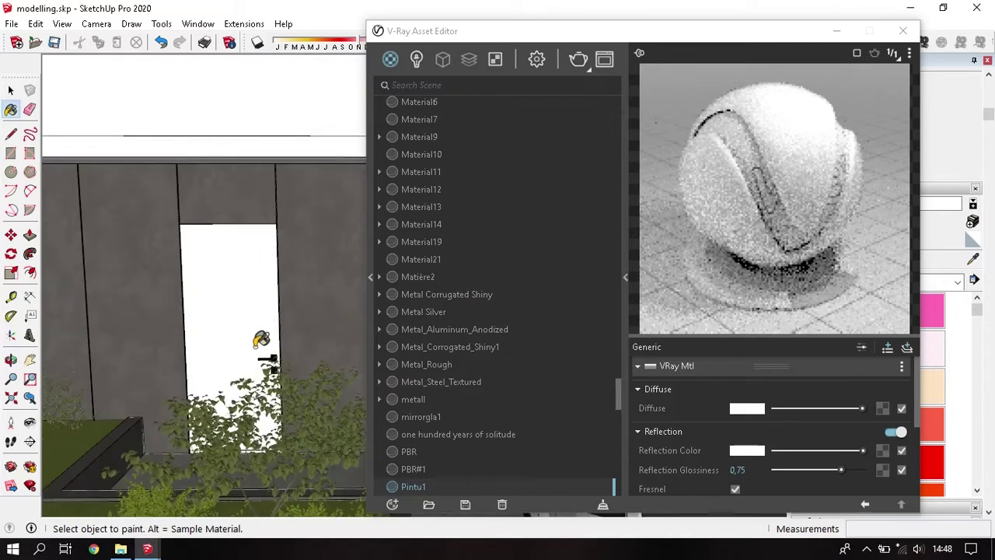
scroll(271, 342, up, 1)
scroll(261, 335, up, 1)
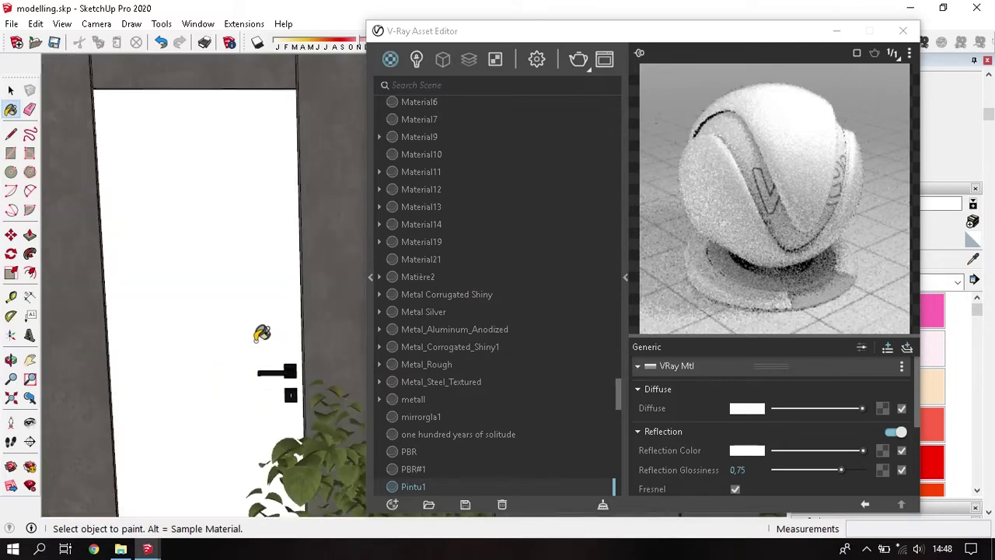
scroll(299, 356, up, 1)
alt+click(306, 380)
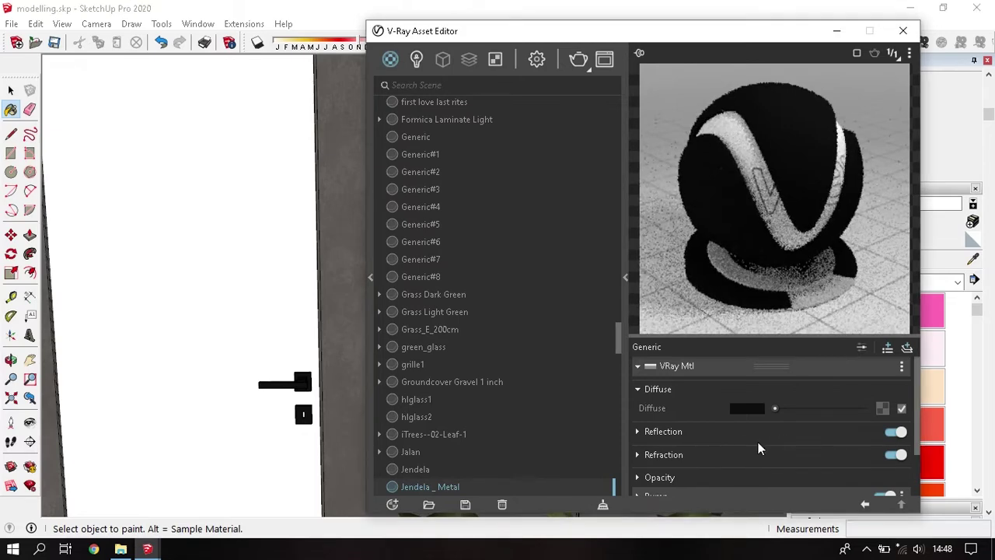
click(670, 434)
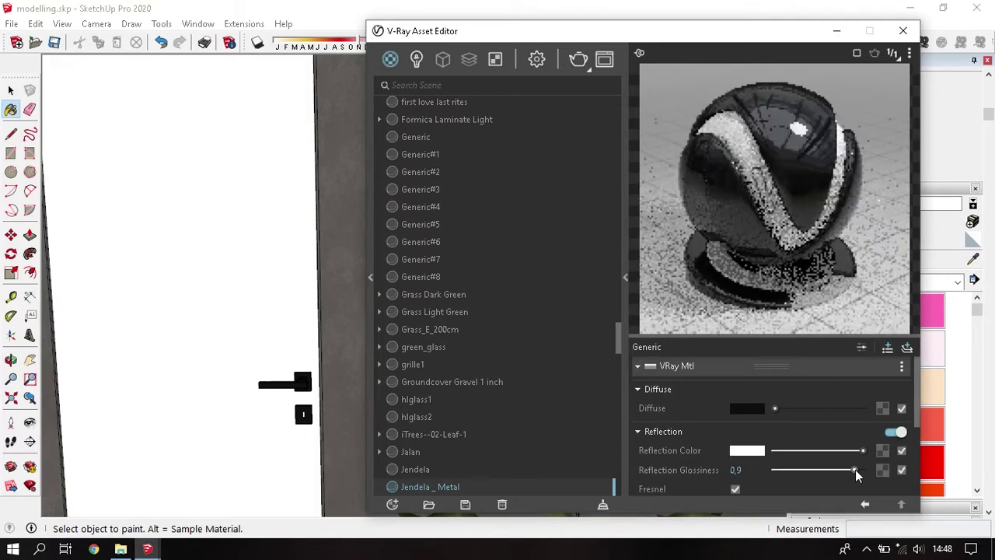
drag(862, 469, 846, 469)
scroll(653, 463, down, 1)
scroll(653, 463, down, 2)
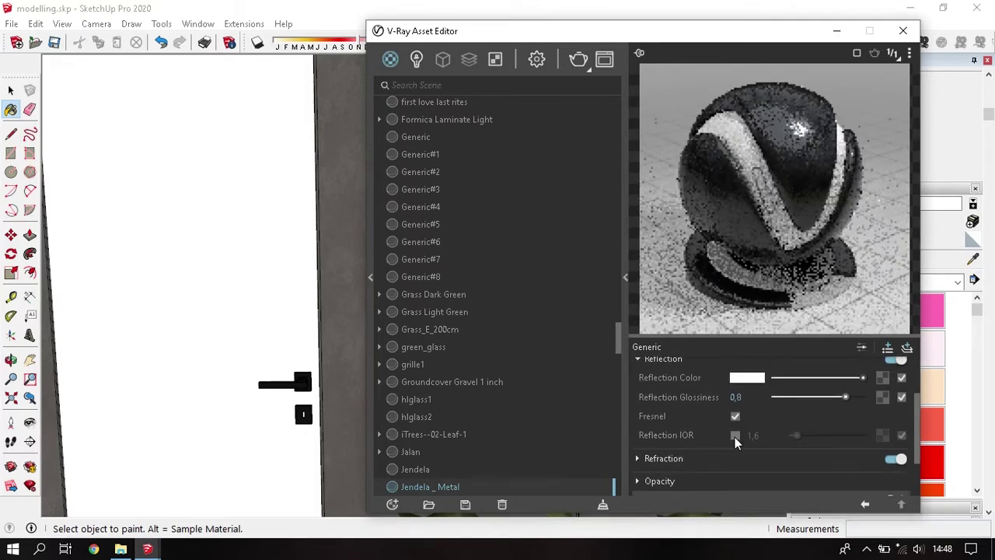
click(735, 437)
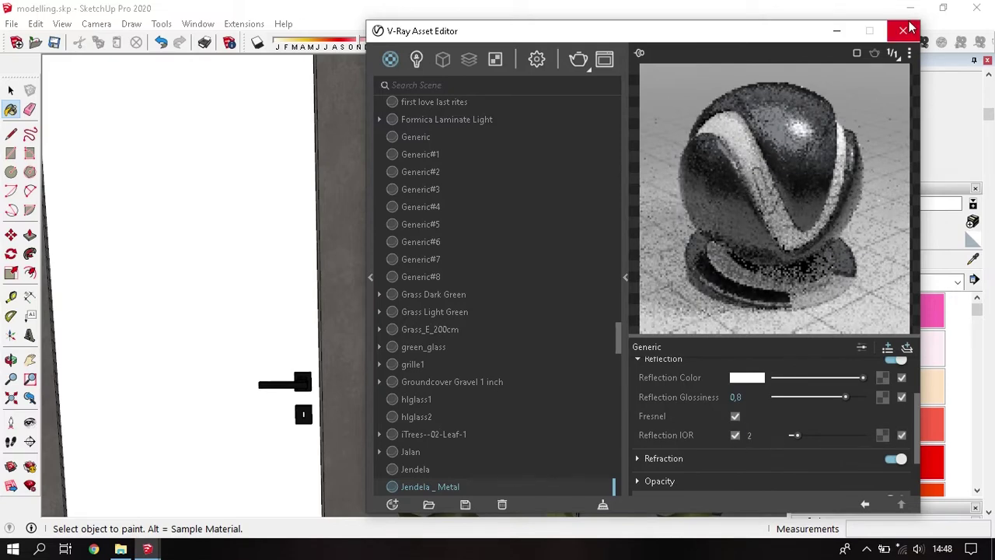
scroll(225, 338, down, 3)
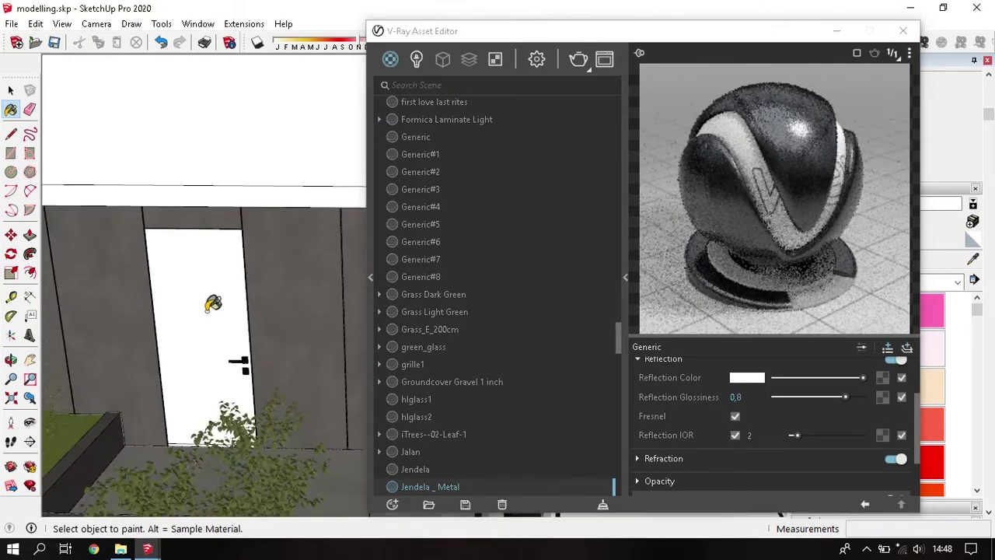
shift+middle_drag(267, 72, 289, 198)
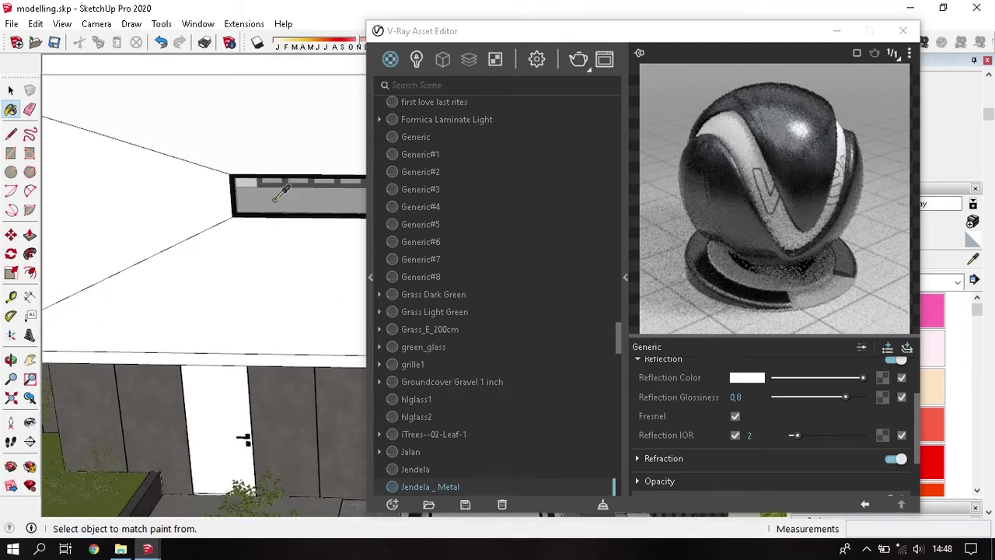
Step: Sample the ceiling window glass, check its reflection and refraction, and orbit outside the house
alt+click(278, 198)
click(697, 434)
click(697, 436)
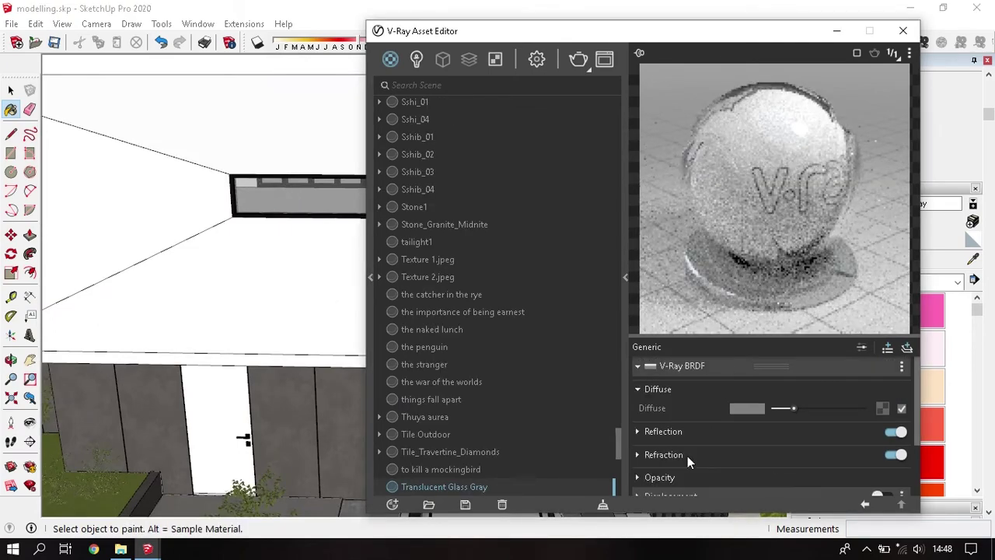
click(688, 455)
click(688, 456)
middle_drag(289, 270, 288, 288)
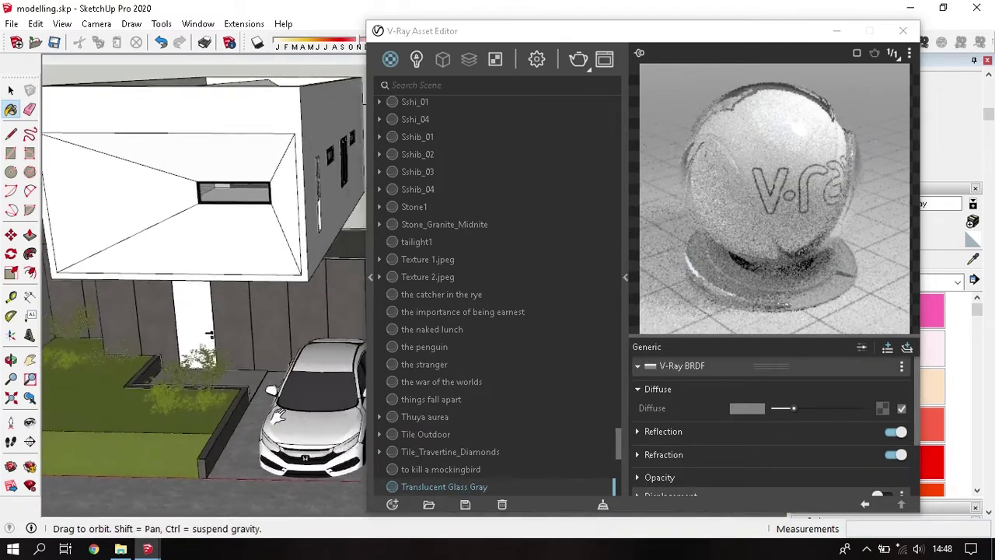
middle_drag(277, 414, 293, 336)
Step: Make the window1 and car body materials reflect with a white reflection colour
alt+click(289, 330)
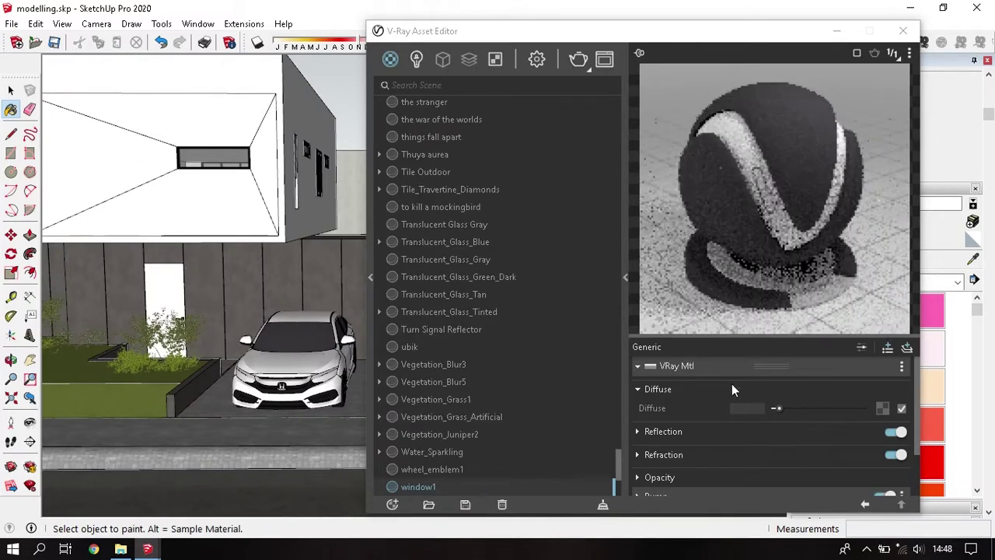
click(683, 433)
mouse_move(785, 454)
mouse_down()
mouse_move(865, 454)
mouse_move(888, 473)
mouse_up()
click(671, 434)
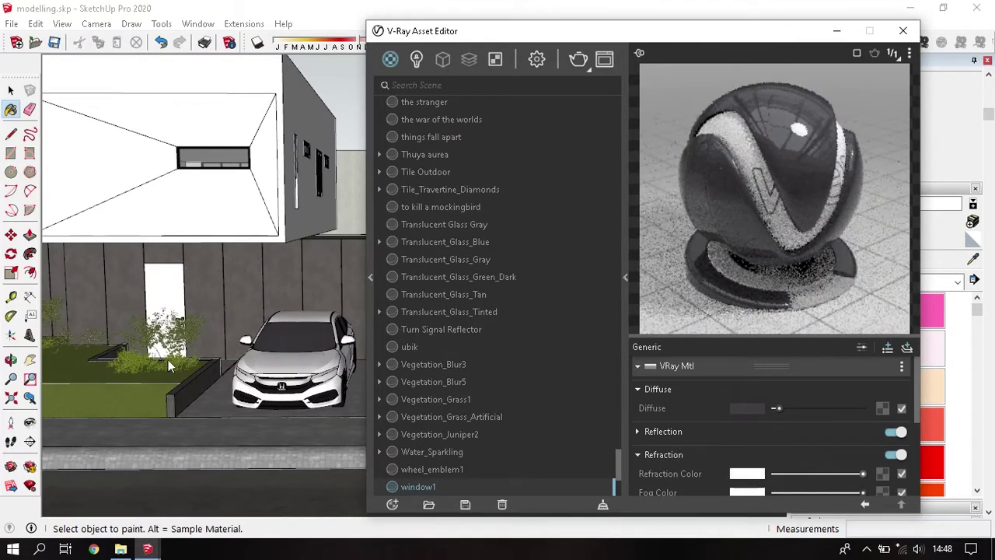
scroll(290, 360, up, 2)
scroll(290, 360, up, 2)
alt+click(290, 359)
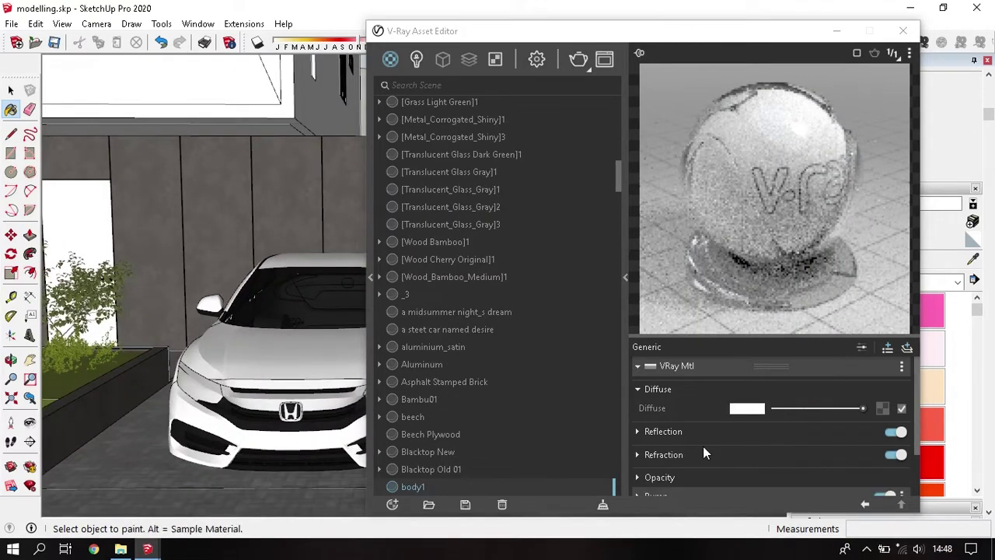
click(696, 433)
drag(779, 450, 863, 450)
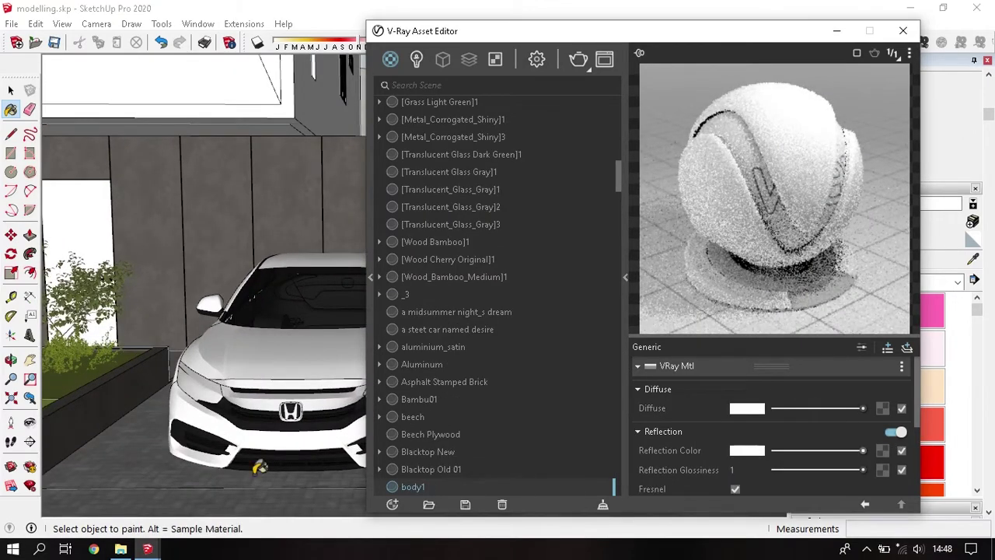
Step: Sample the hlglass1 glass material and review its refraction settings
alt+click(210, 392)
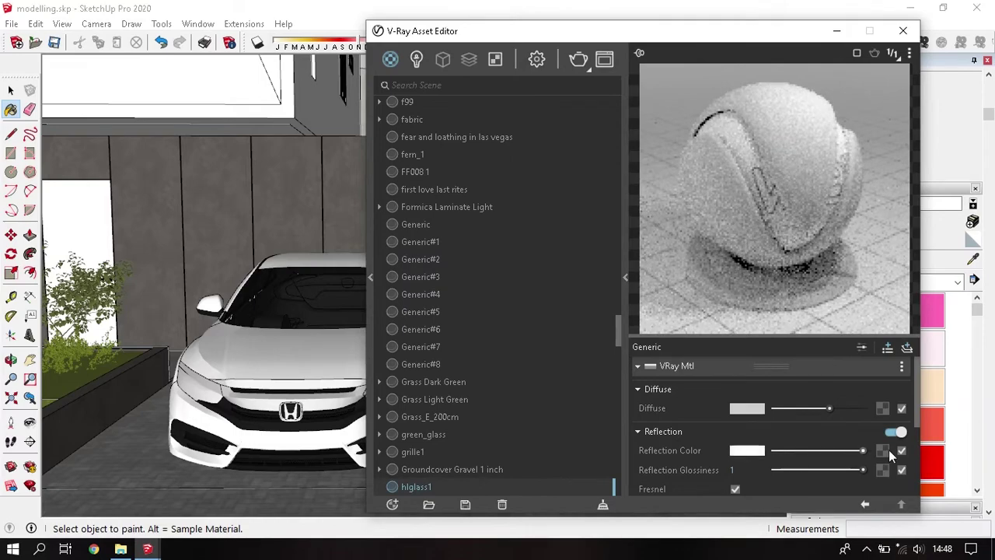
click(710, 434)
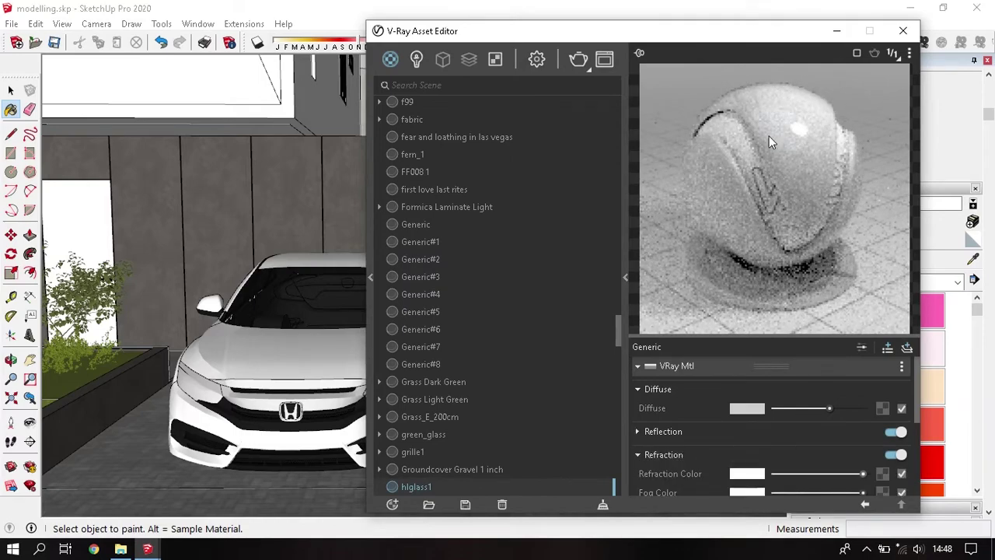
scroll(235, 311, down, 5)
middle_drag(257, 327, 235, 306)
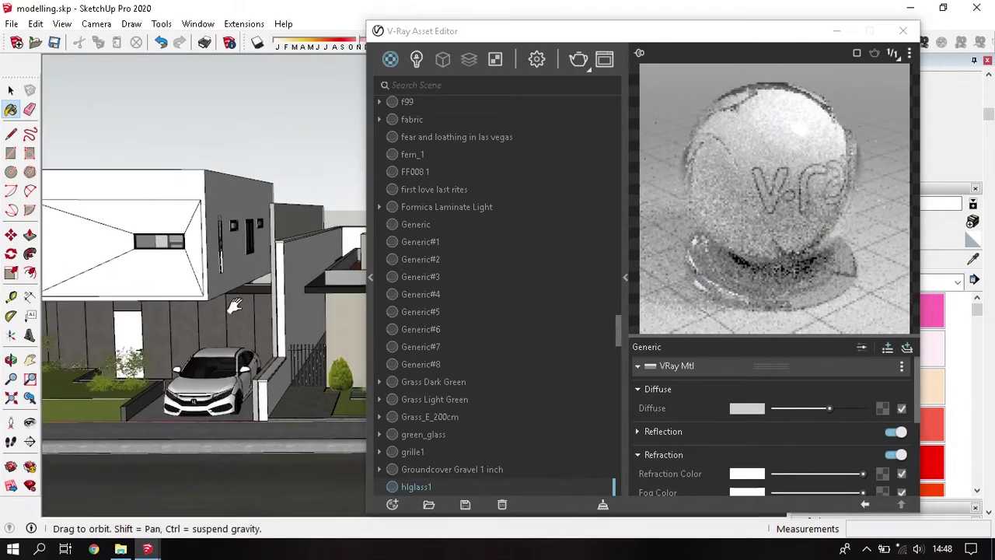
scroll(235, 311, up, 3)
scroll(230, 330, up, 3)
scroll(230, 332, up, 2)
Step: Set the grey translucent window glass reflection colour to white and review its refraction
alt+click(229, 335)
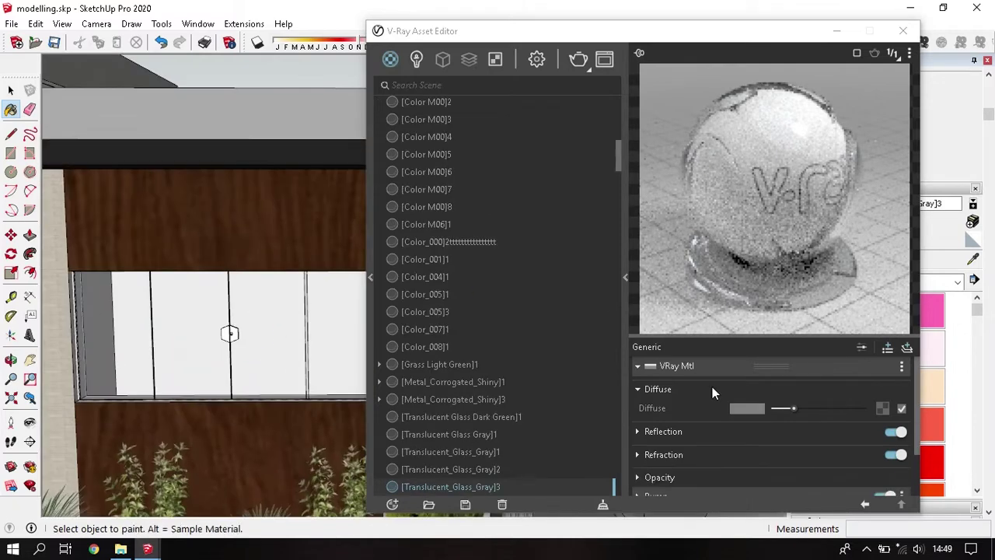
click(694, 434)
drag(778, 450, 862, 451)
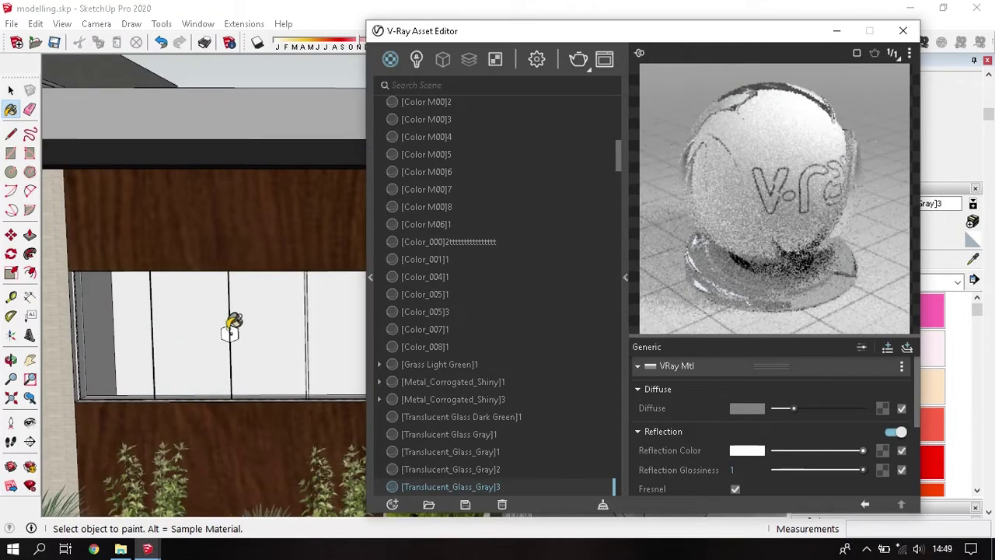
click(677, 432)
click(714, 456)
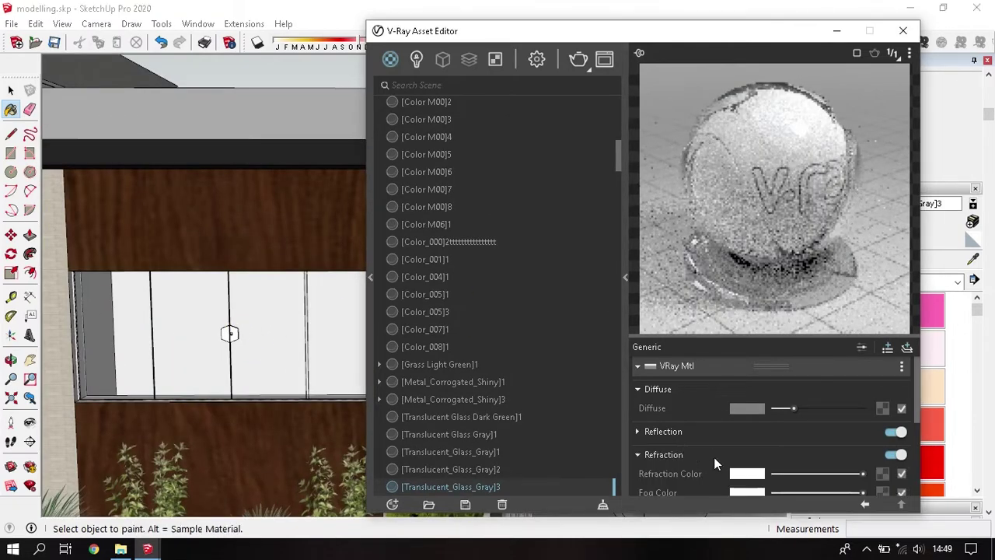
scroll(229, 331, up, 3)
Step: Give [Color_001]1 a white reflection colour with reflection IOR 2
alt+click(243, 325)
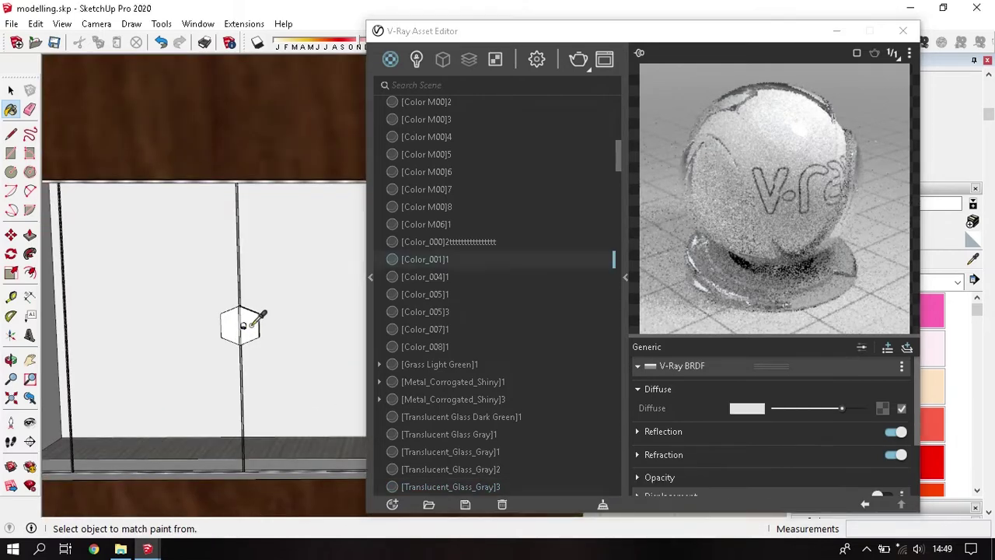
click(672, 433)
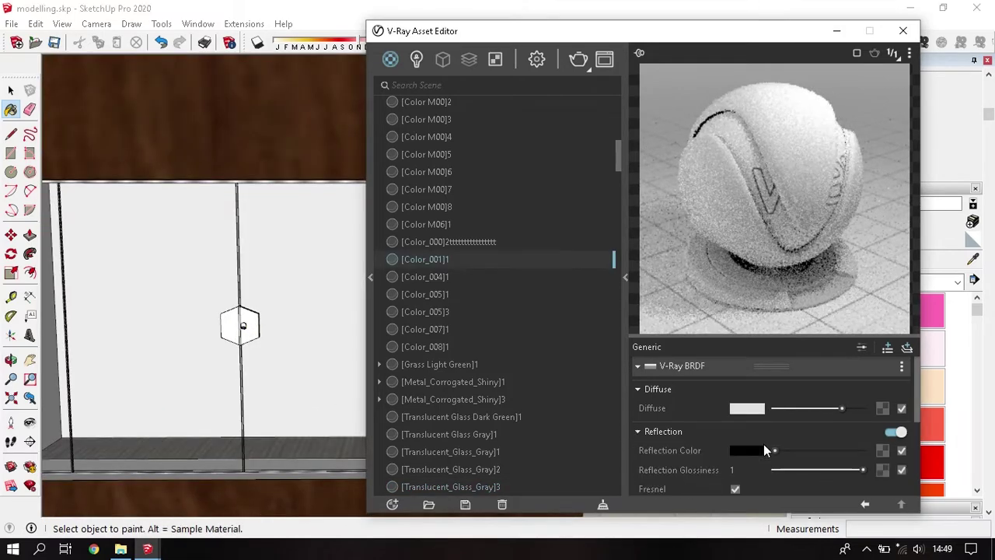
mouse_move(766, 450)
mouse_down()
mouse_move(882, 462)
mouse_move(845, 472)
mouse_up()
scroll(661, 460, down, 1)
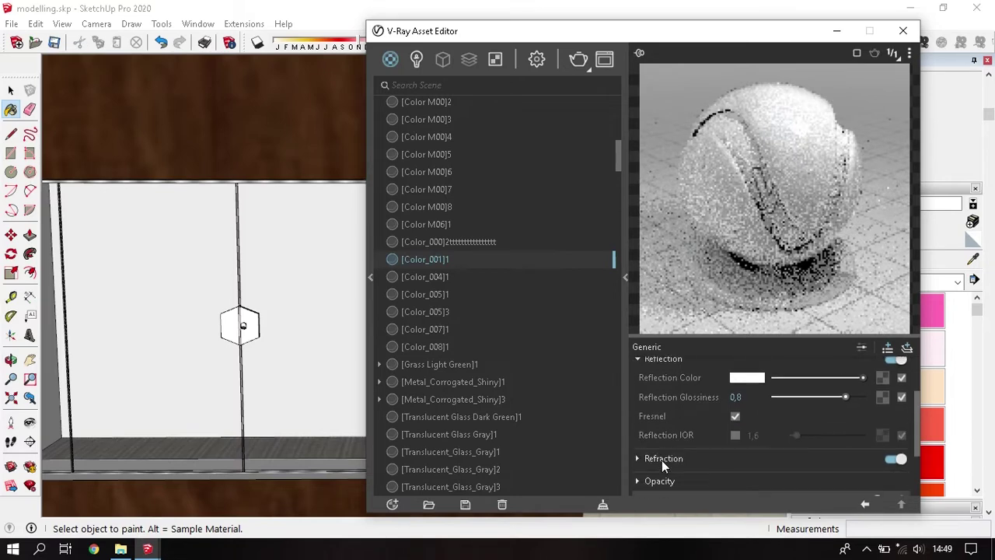
text(2)
key(Return)
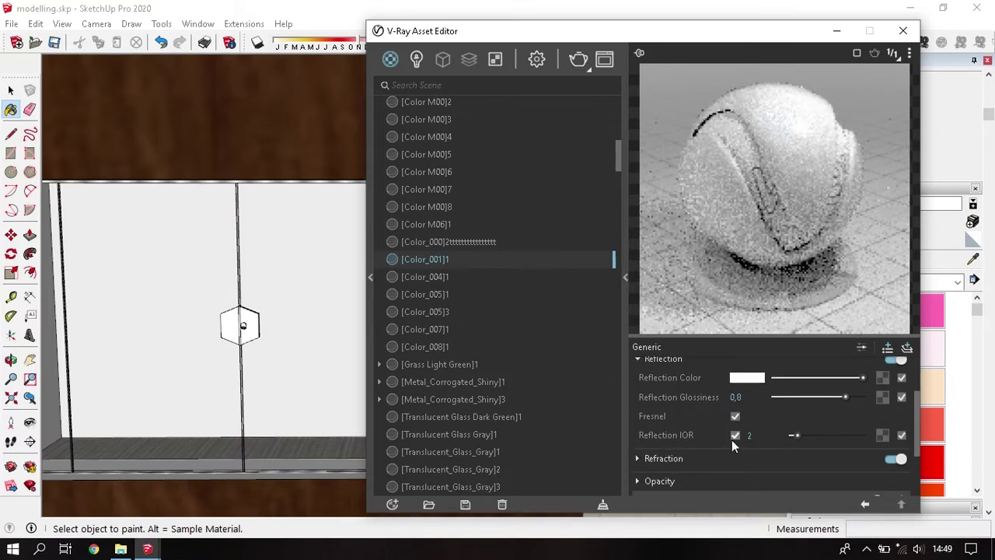
scroll(309, 365, down, 3)
scroll(303, 343, down, 2)
Step: Lower the Wood Cherry Original reflection glossiness to 0.8
alt+click(254, 254)
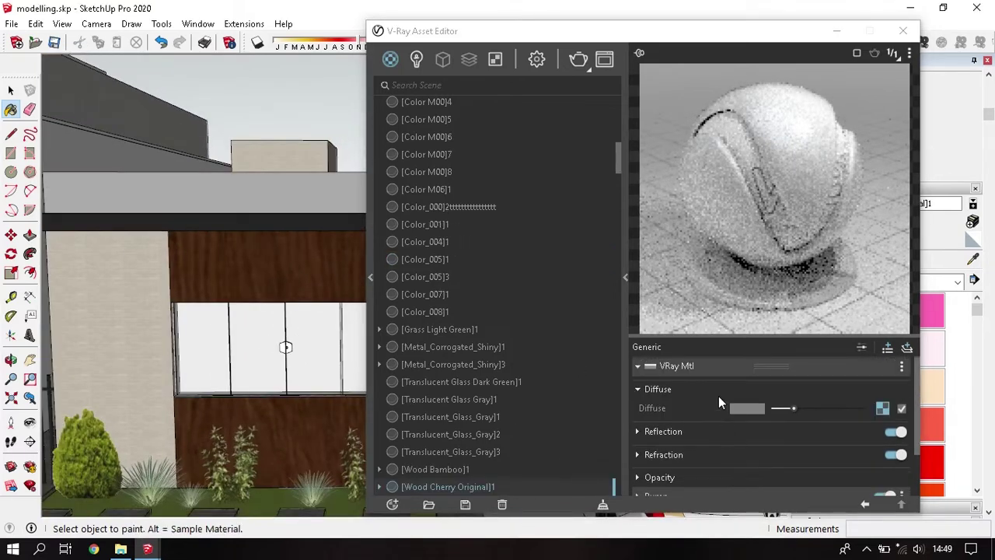
click(706, 432)
click(842, 471)
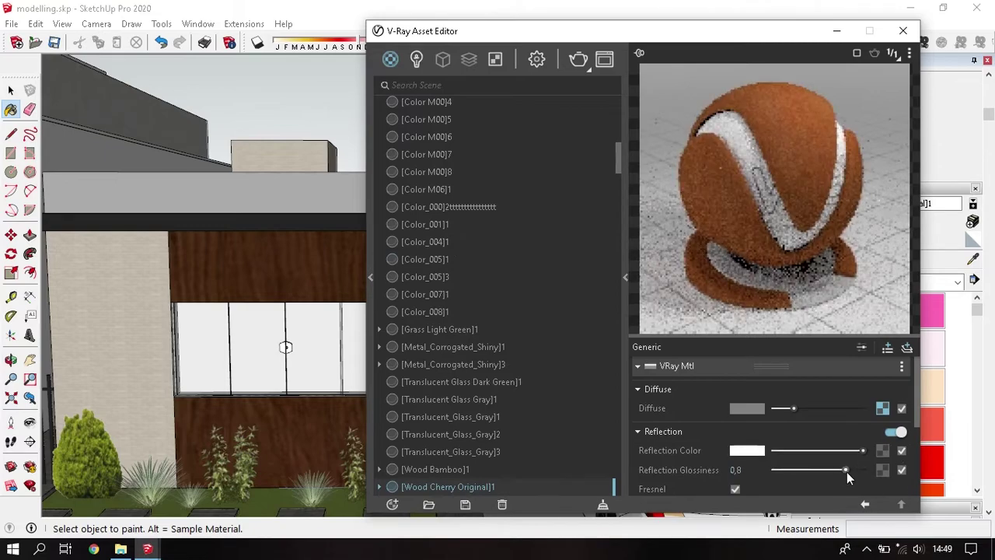
mouse_move(283, 346)
middle_down()
mouse_move(305, 309)
mouse_move(272, 284)
middle_up()
Step: Give Rough Square Concrete Block a grey reflection at glossiness 0.65
alt+click(225, 464)
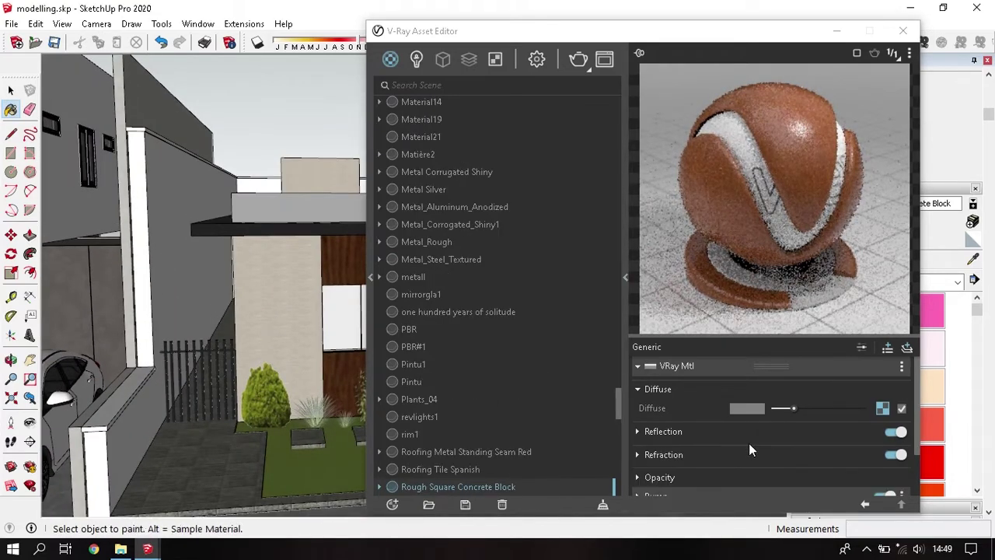
click(767, 457)
drag(779, 459, 789, 463)
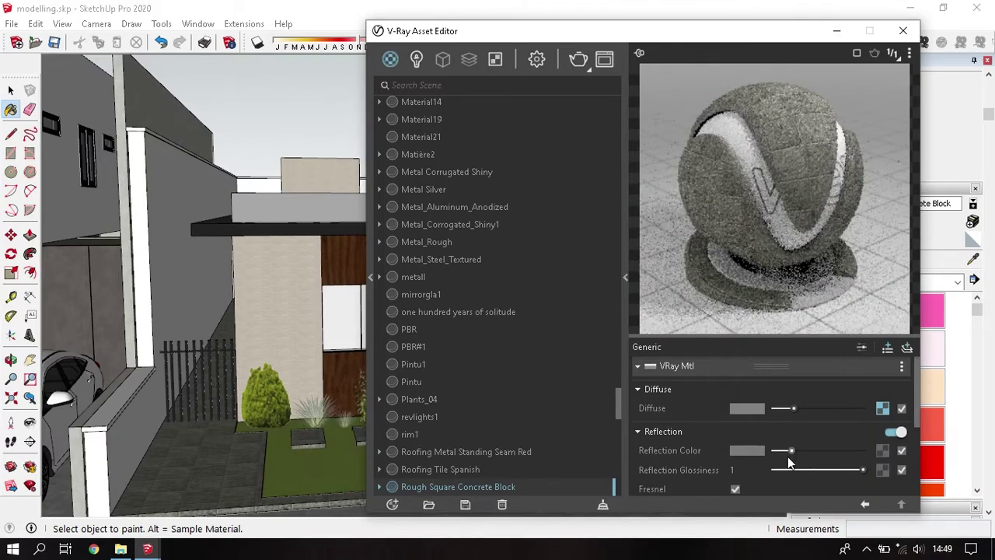
click(751, 450)
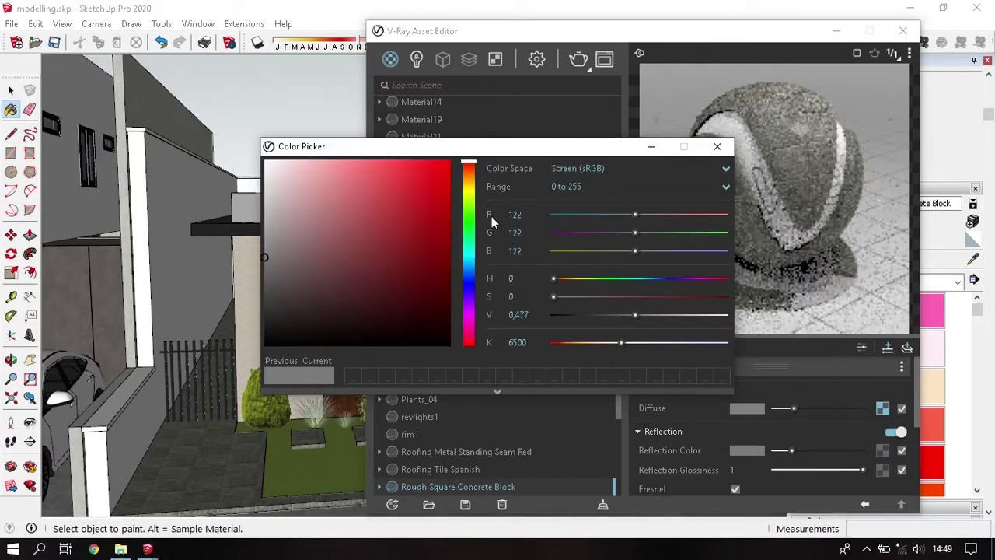
click(716, 147)
click(833, 470)
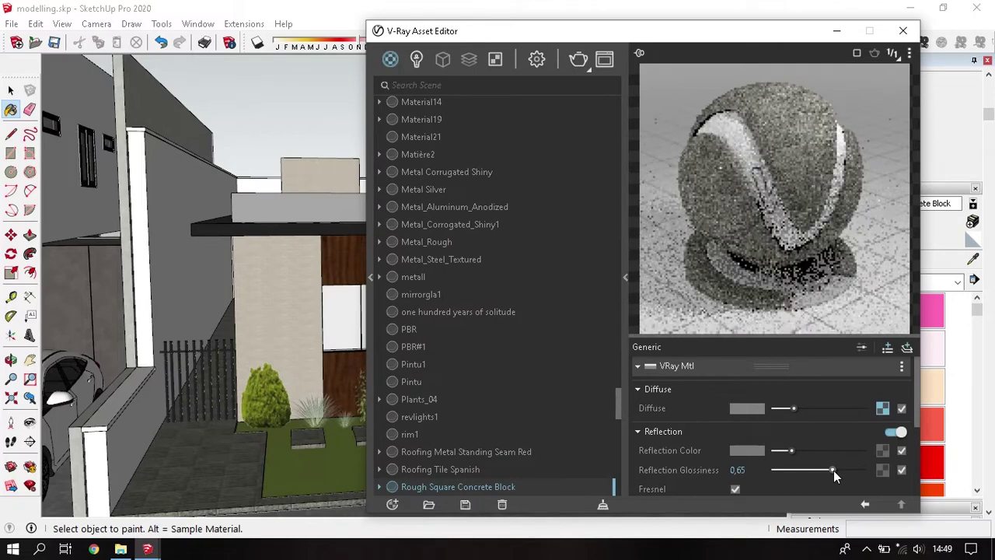
Step: Raise the Cinder Block reflection colour to grey
click(276, 311)
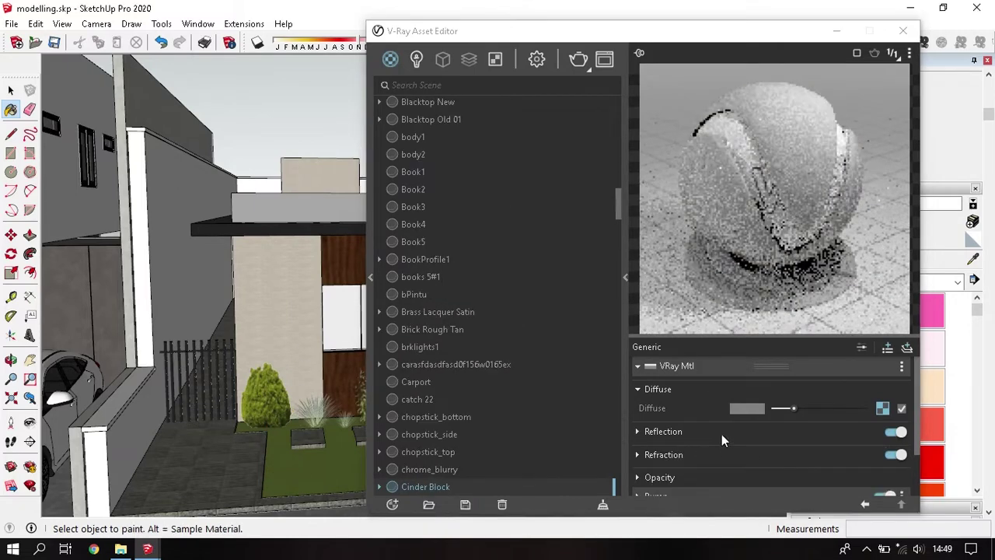
click(719, 433)
drag(776, 451, 795, 453)
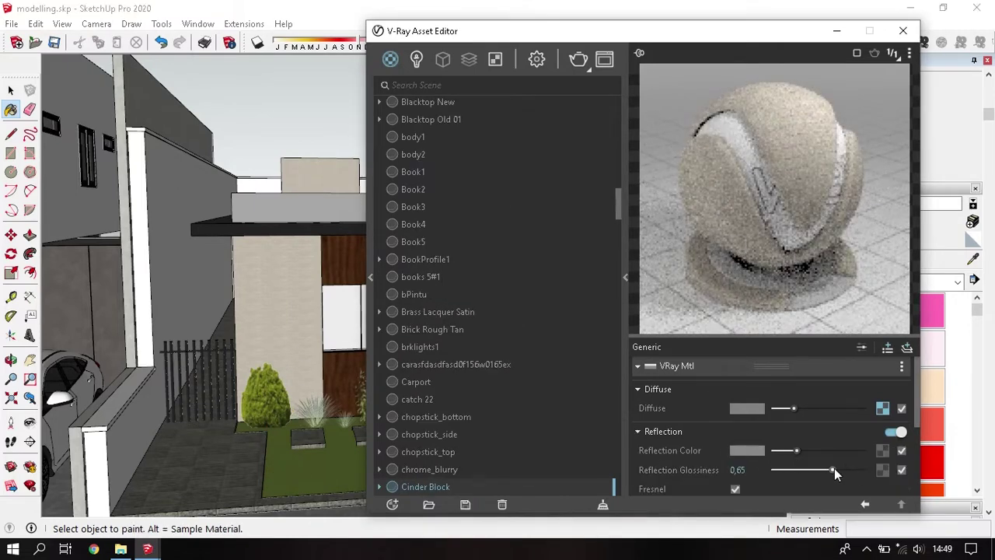
middle_drag(202, 280, 136, 269)
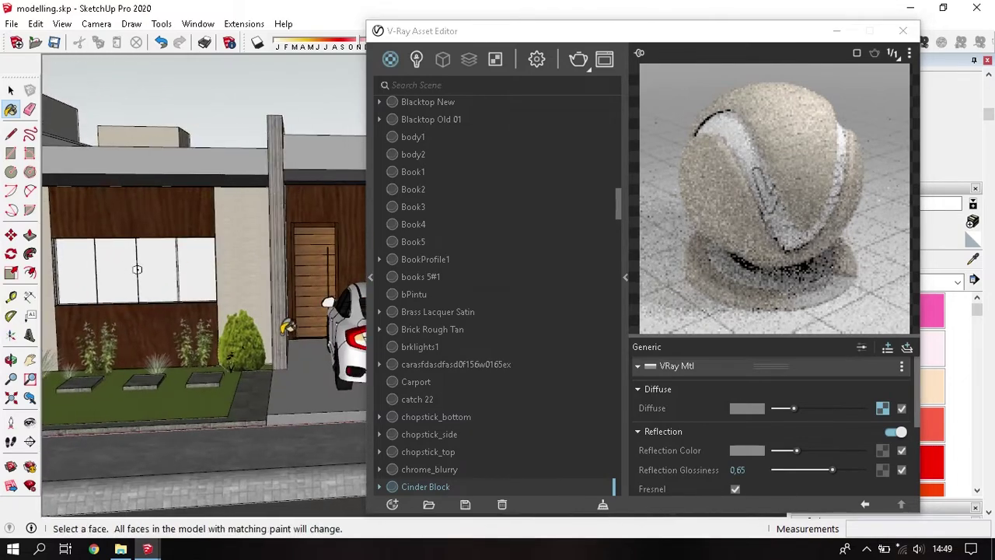
middle_drag(286, 328, 256, 311)
scroll(257, 280, up, 3)
Step: Give Wood Floor Light a white reflection at glossiness 0.75 and close the editor
alt+click(255, 269)
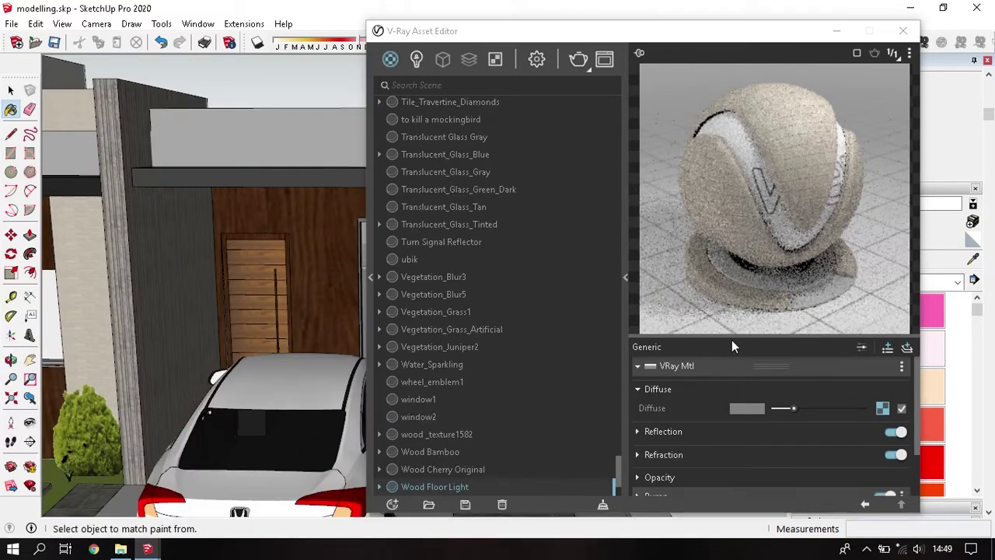
click(778, 434)
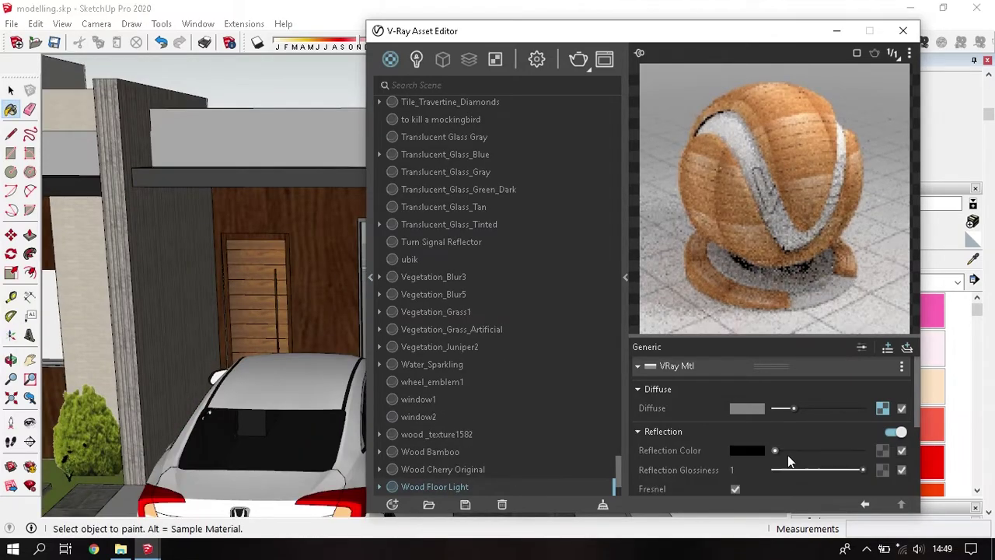
click(863, 451)
drag(861, 470, 850, 471)
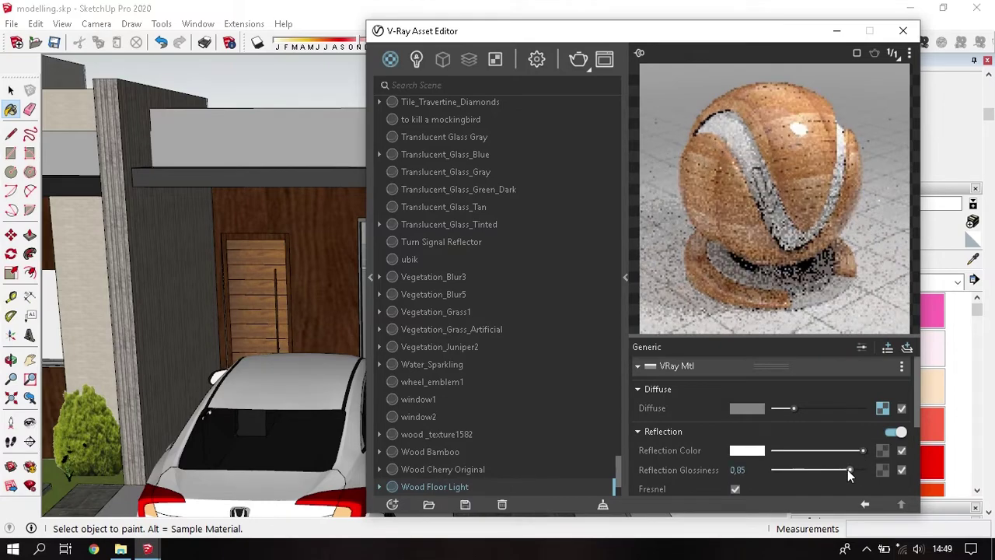
click(902, 32)
Step: Zoom and orbit around the garden, gate, paving and front lawn of the housing row
scroll(206, 407, up, 3)
middle_drag(207, 407, 271, 104)
key(space)
scroll(360, 327, up, 3)
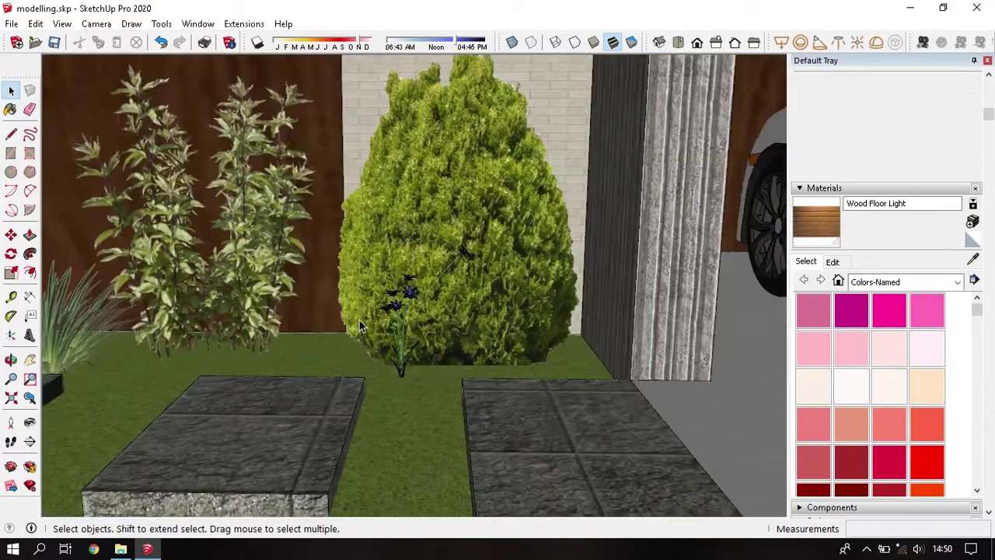
middle_drag(360, 327, 230, 426)
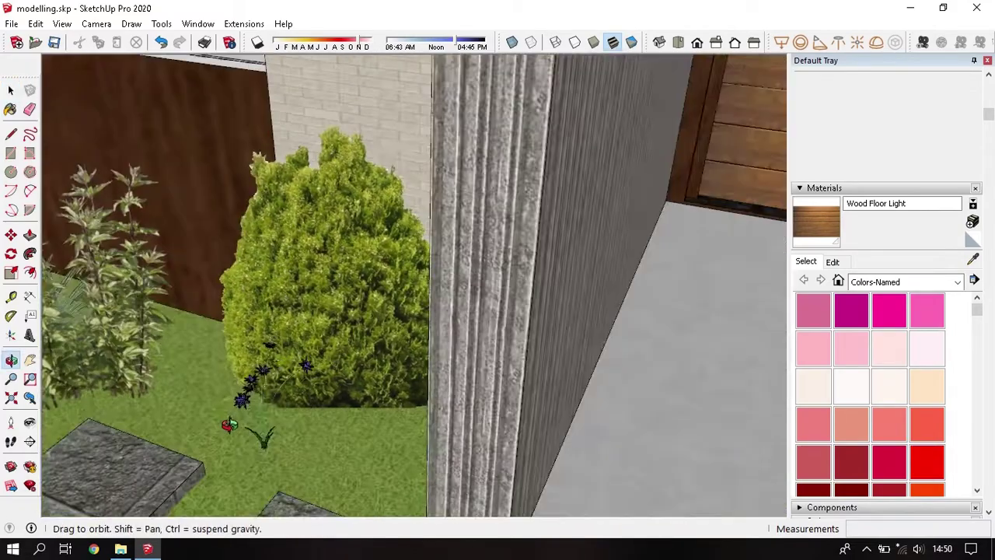
scroll(493, 409, down, 3)
scroll(497, 392, down, 2)
middle_drag(497, 391, 433, 381)
scroll(433, 382, up, 3)
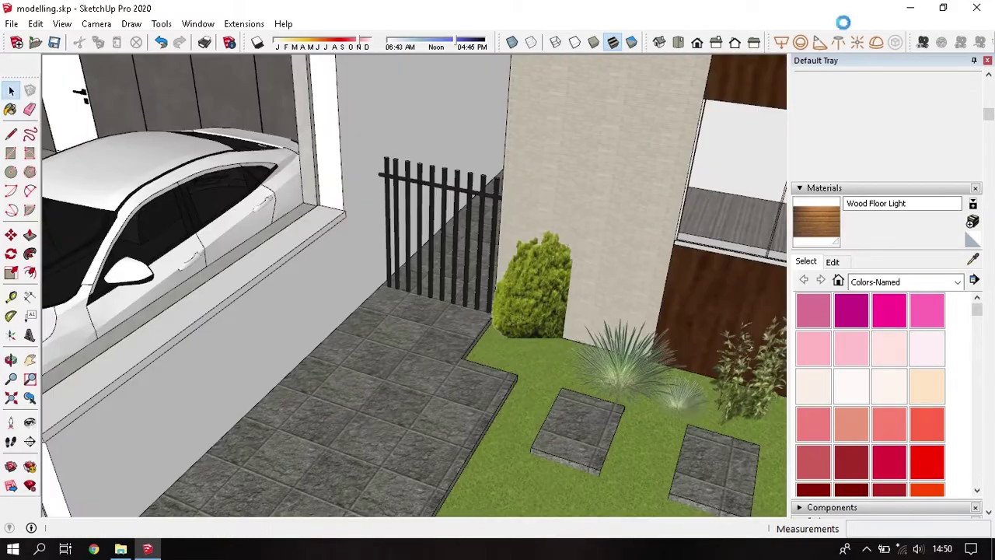
mouse_move(342, 318)
middle_down()
mouse_move(458, 306)
mouse_move(427, 400)
mouse_move(289, 389)
mouse_move(336, 377)
mouse_move(344, 404)
mouse_move(334, 371)
mouse_move(391, 403)
mouse_move(374, 400)
middle_up()
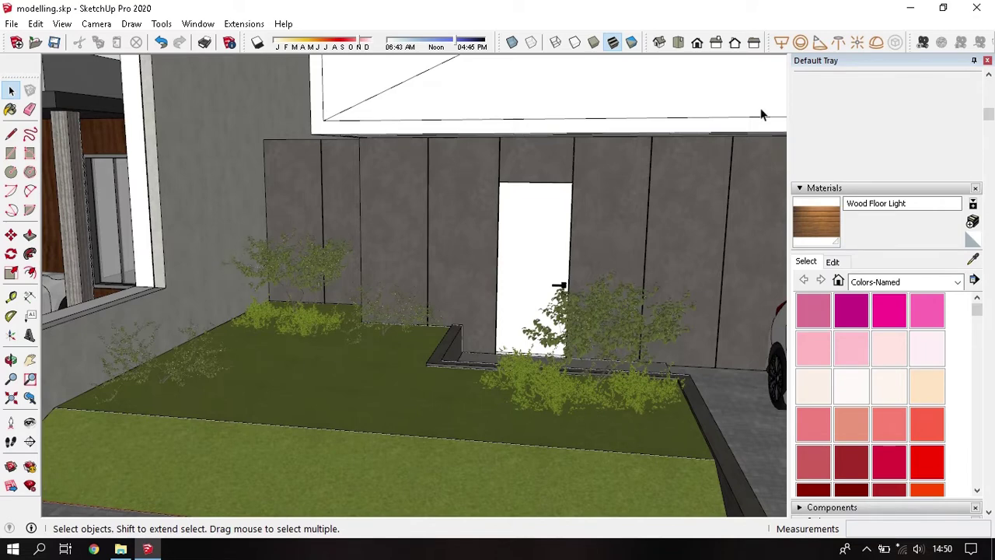
Step: Hide the side tray and orbit to a head-on street view of the houses
click(987, 61)
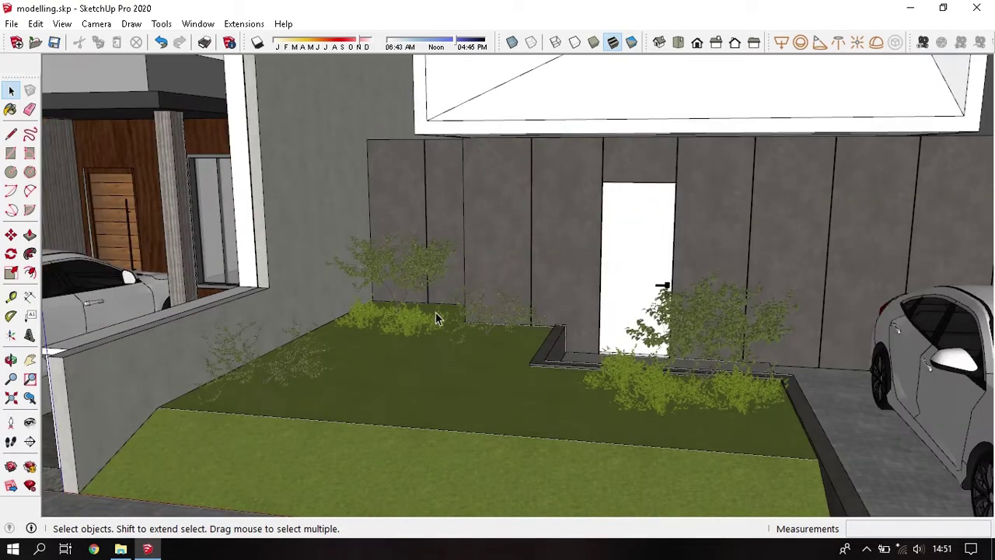
scroll(444, 314, down, 5)
scroll(447, 327, down, 3)
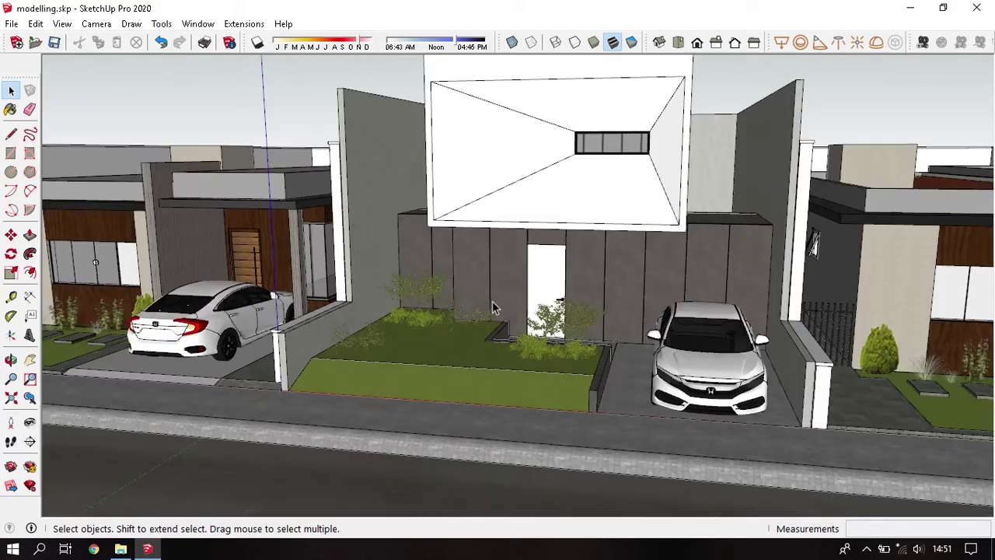
mouse_move(459, 319)
middle_down()
mouse_move(492, 294)
mouse_move(461, 358)
middle_up()
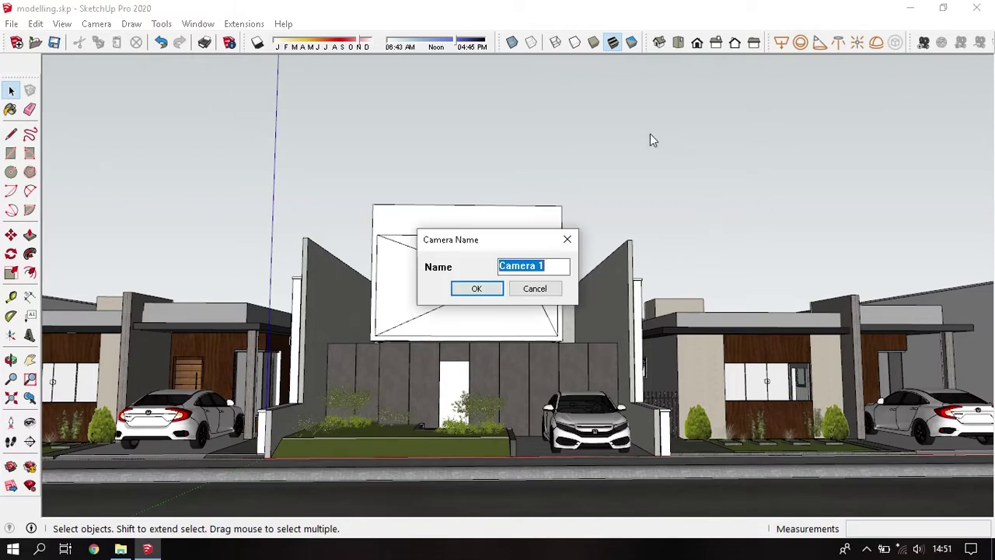
Step: Accept the name Camera 1 and set its height 3200, tilt 0 and focal length 20
click(467, 286)
right_click(70, 325)
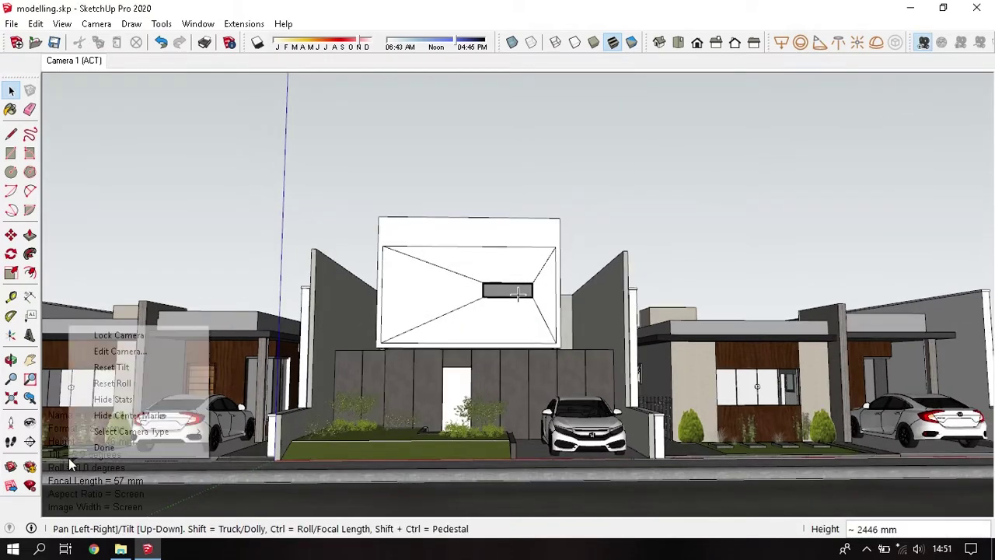
click(137, 351)
key(Tab)
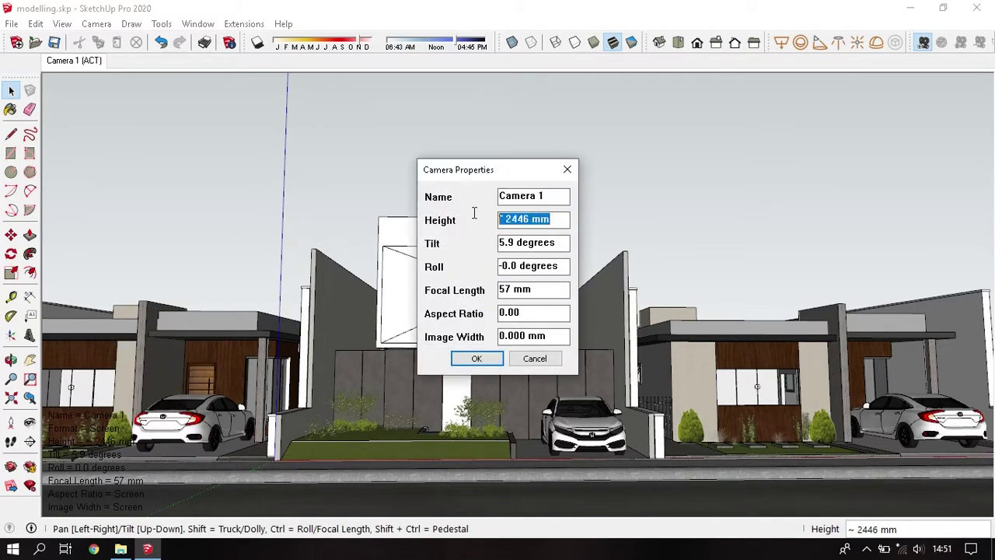
text(3200)
key(Tab)
text(0)
key(Tab)
text(0)
key(Tab)
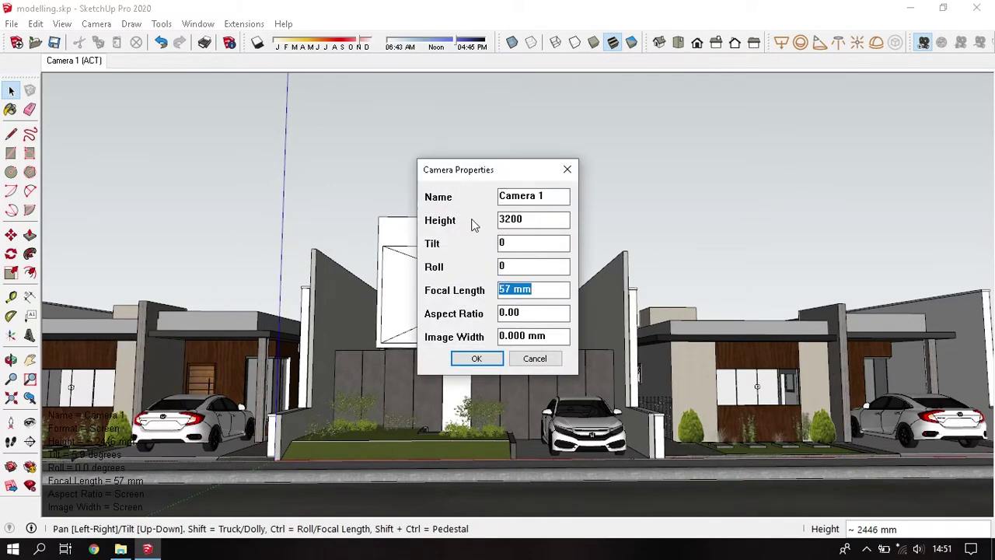
text(20)
Step: Set Camera 1's aspect ratio to 1.5 and image width to 35, and apply
key(Tab)
key(Home)
key(Delete)
text(1.)
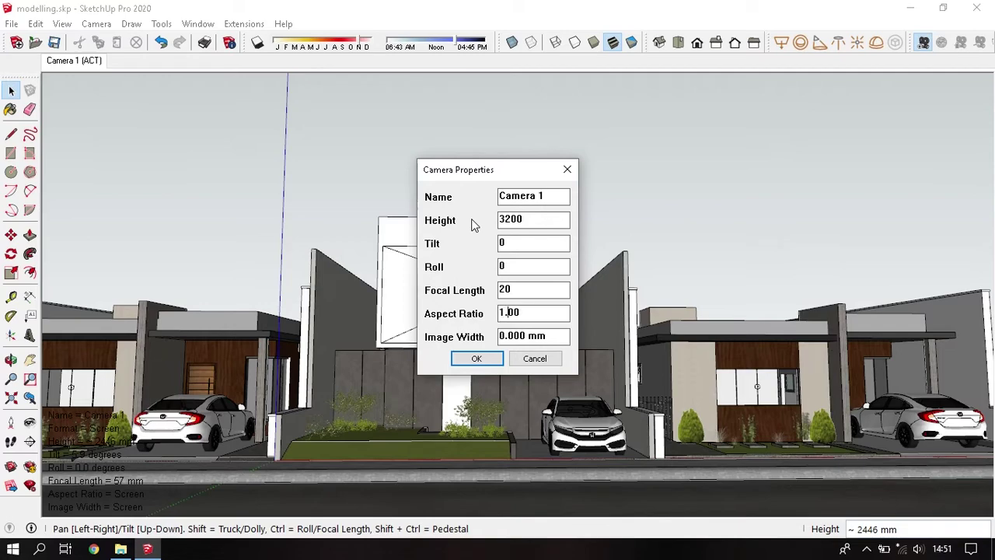
text(5)
key(Tab)
key(Home)
key(Delete)
text(35)
key(Return)
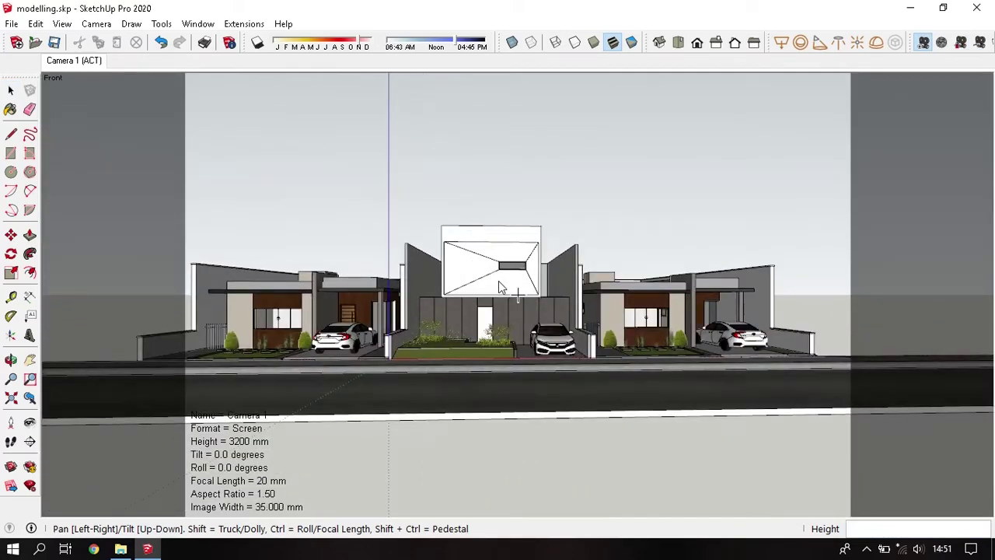
Step: Adjust the framing, then change Camera 1's height to 4000 mm with tilt 0
scroll(498, 281, up, 2)
scroll(498, 281, up, 2)
key(o)
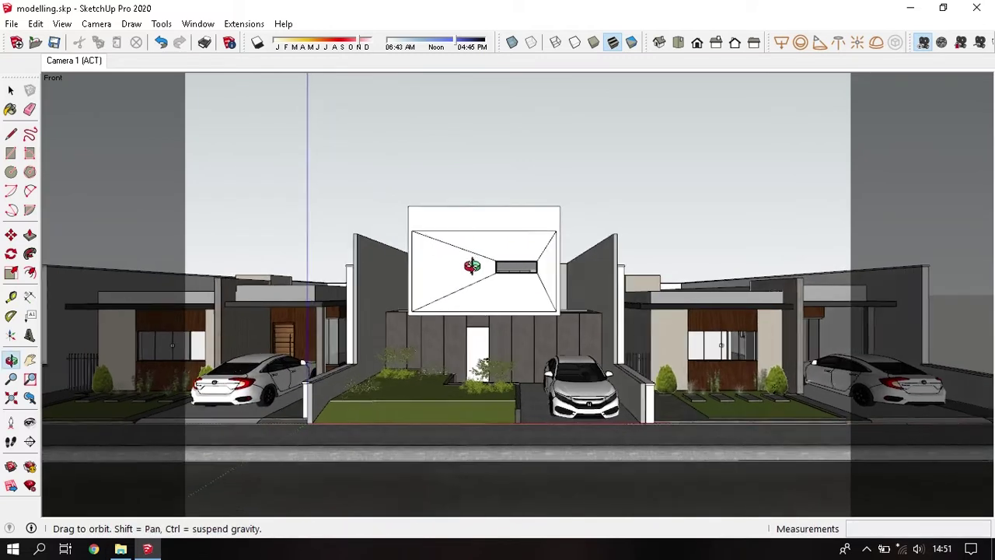
middle_drag(472, 266, 281, 462)
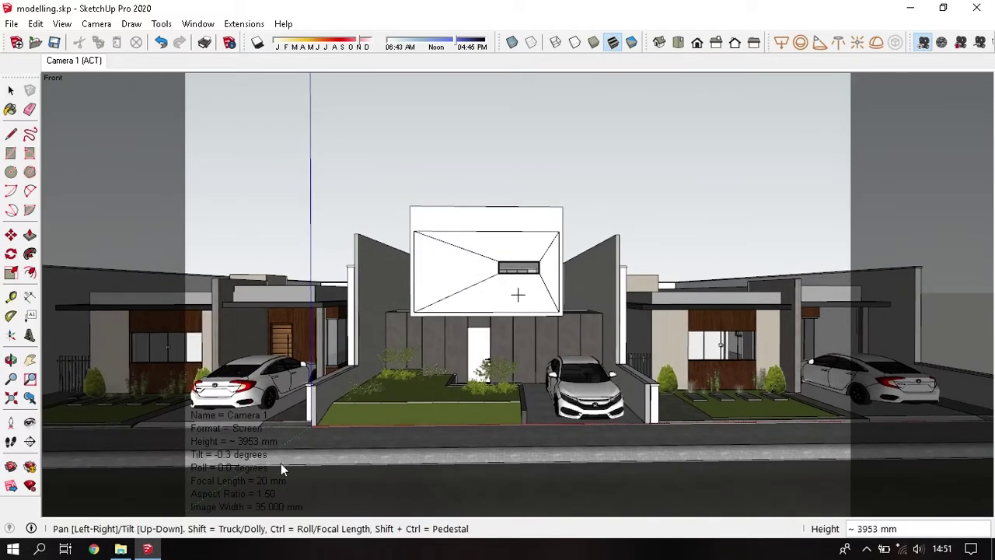
right_click(281, 462)
click(311, 354)
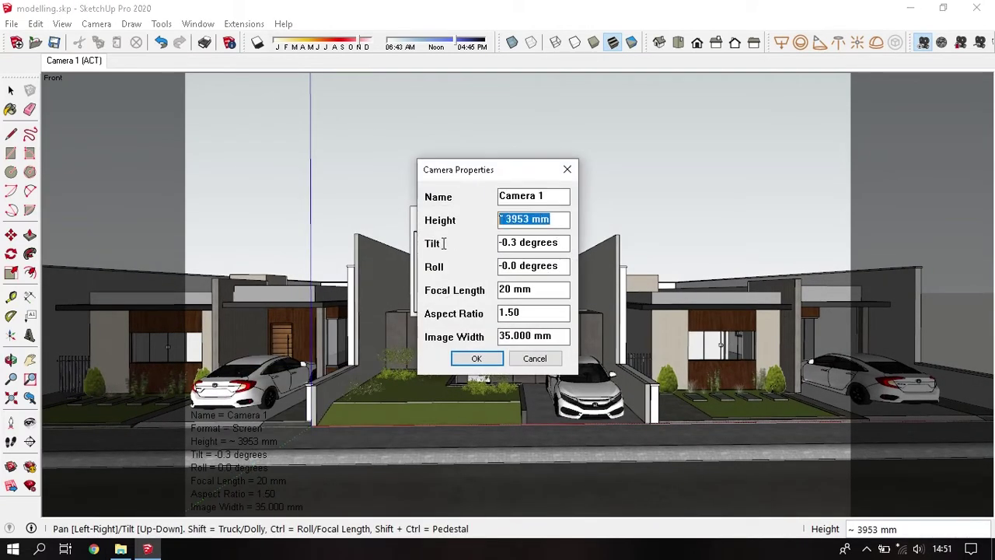
text(4000)
key(Tab)
text(0)
key(Return)
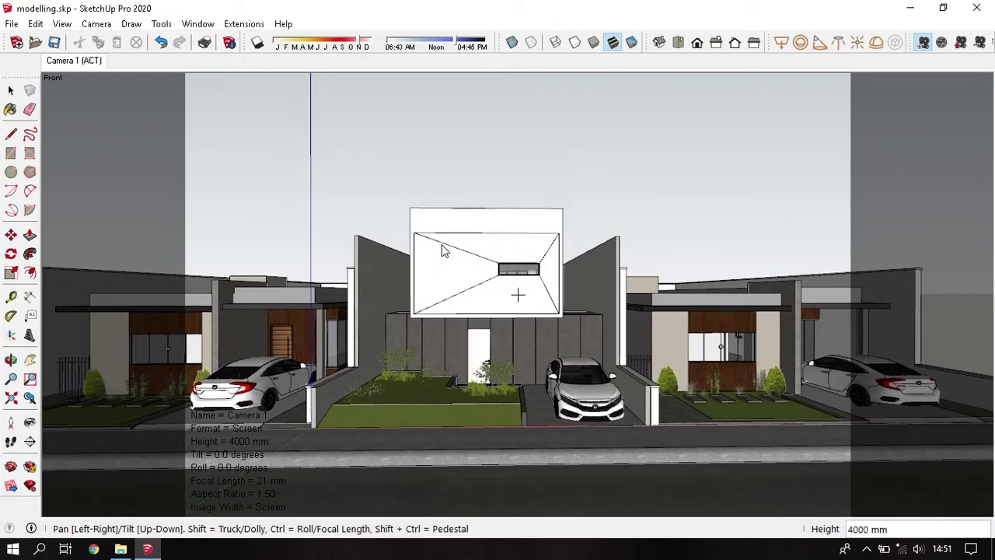
Step: Lock Camera 1 so the street view stays fixed
scroll(443, 250, down, 1)
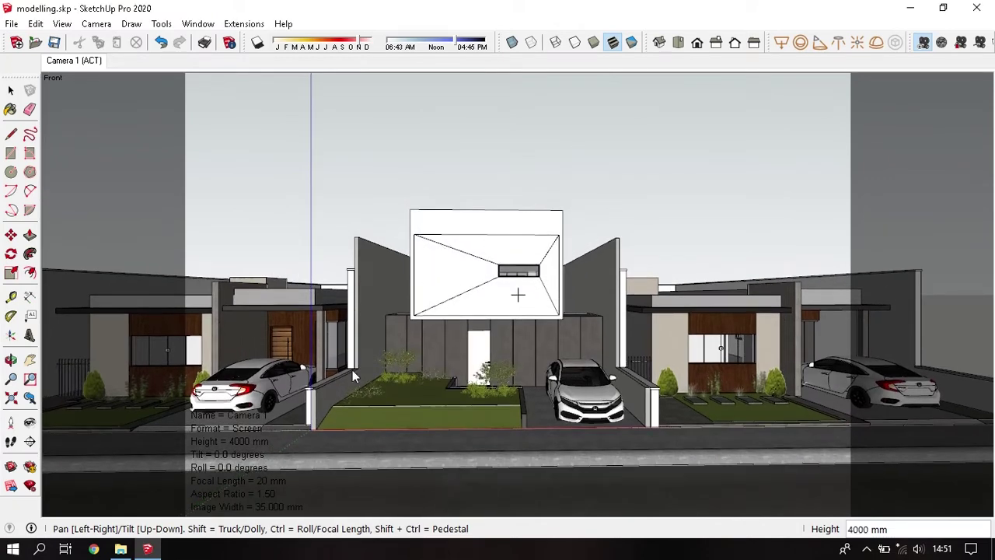
right_click(366, 317)
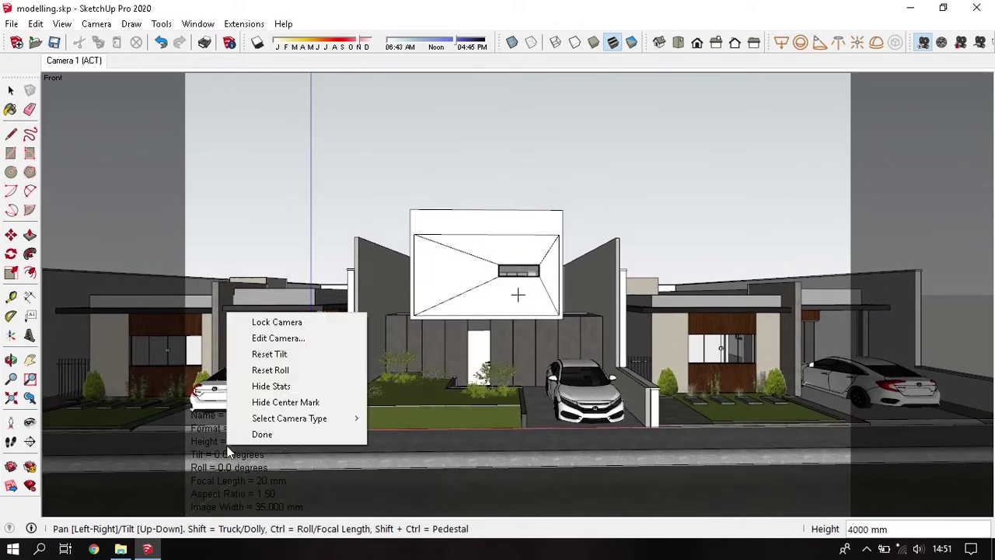
click(286, 324)
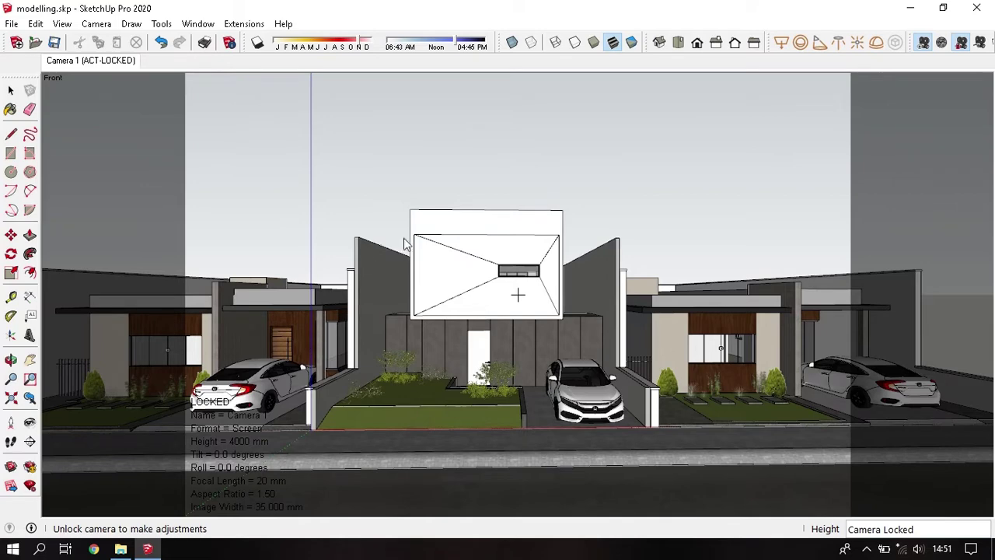
Step: In V-Ray render settings, turn off Progressive, set Quality High, enable Denoiser and Very Often effect updates
click(244, 23)
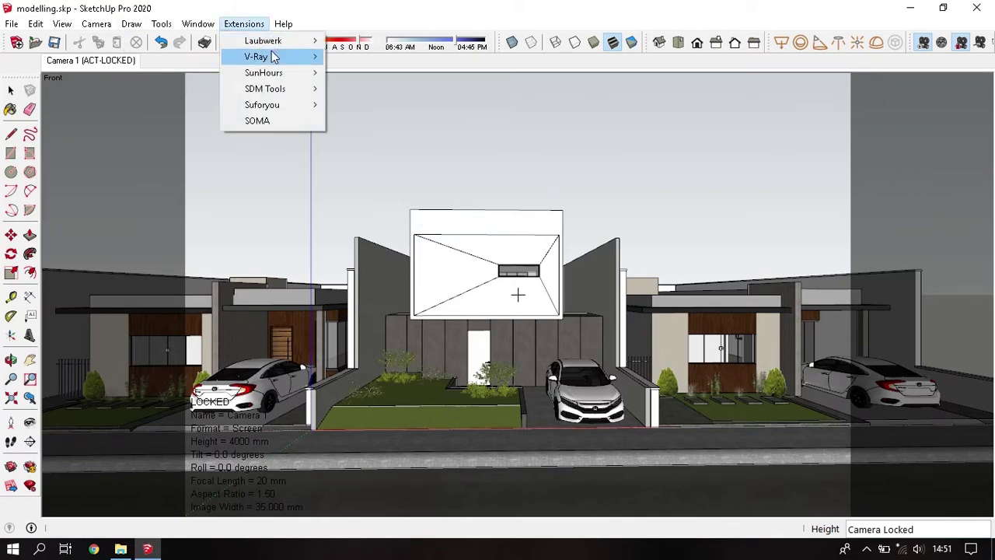
mouse_move(257, 57)
click(346, 57)
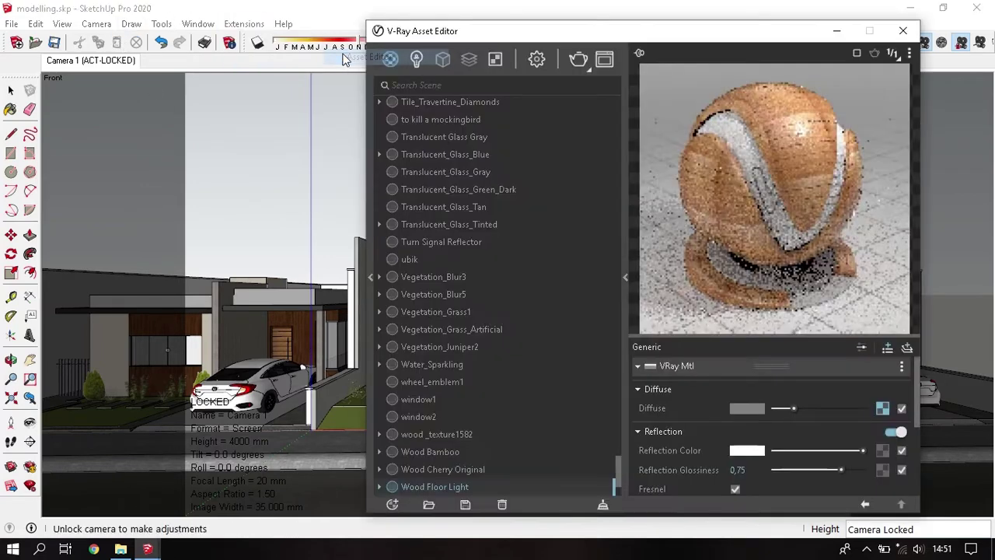
click(538, 60)
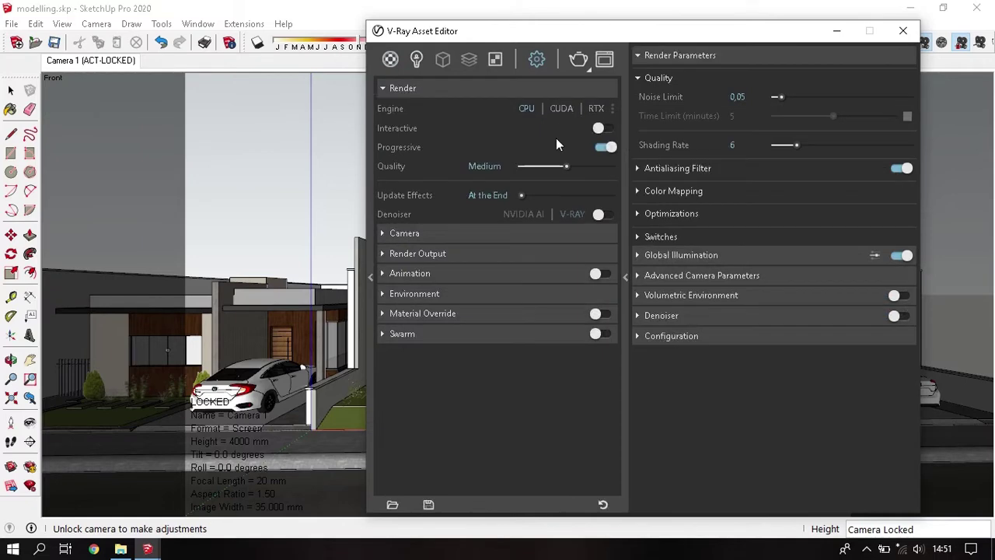
click(605, 147)
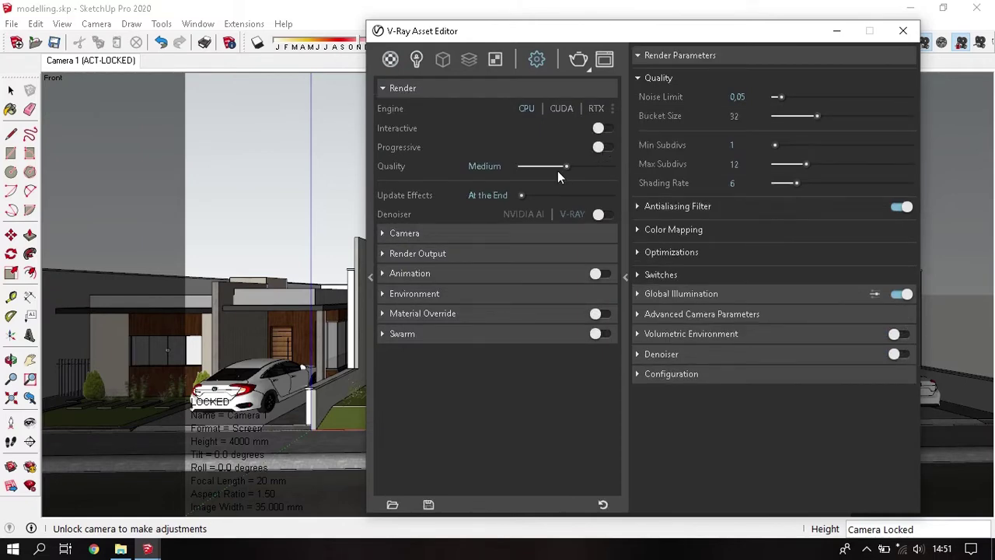
drag(566, 168, 588, 169)
click(602, 220)
drag(521, 196, 587, 196)
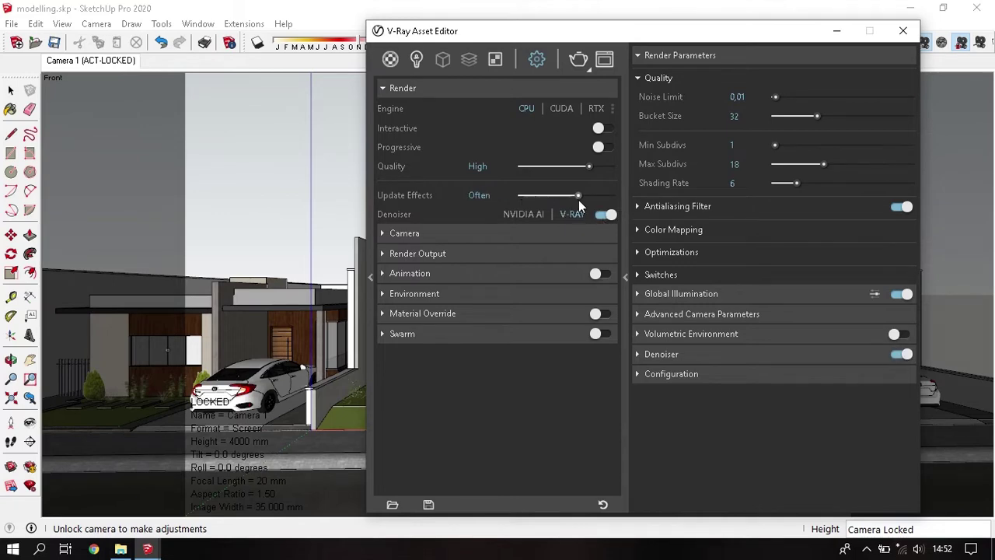
click(695, 203)
click(699, 206)
Step: Set GI primary rays to Irradiance map with Min Rate -4 and Max Rate -2
click(690, 294)
click(758, 315)
click(751, 333)
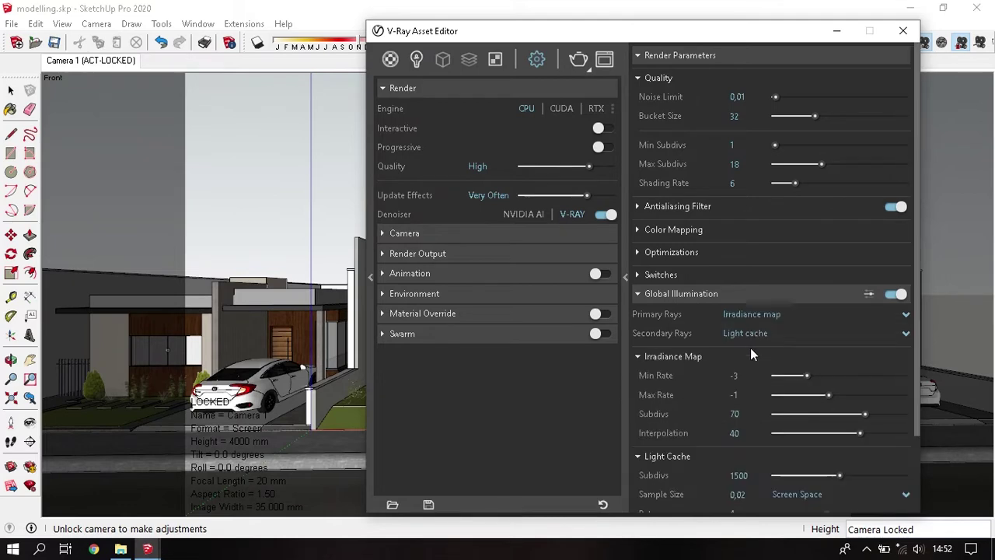
click(750, 376)
key(BackSpace)
text(4)
click(753, 395)
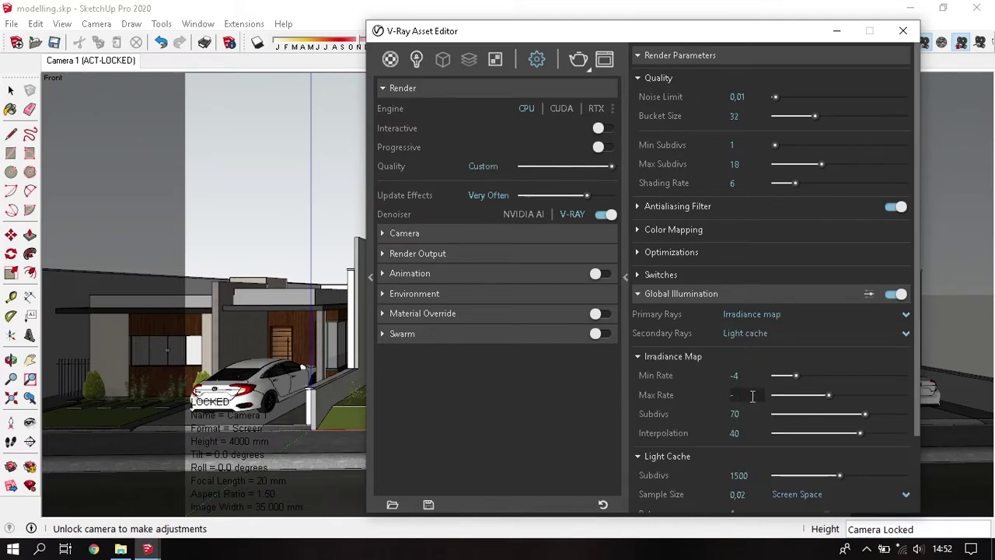
text(2)
Step: Turn on ambient occlusion in the advanced Global Illumination options
click(869, 294)
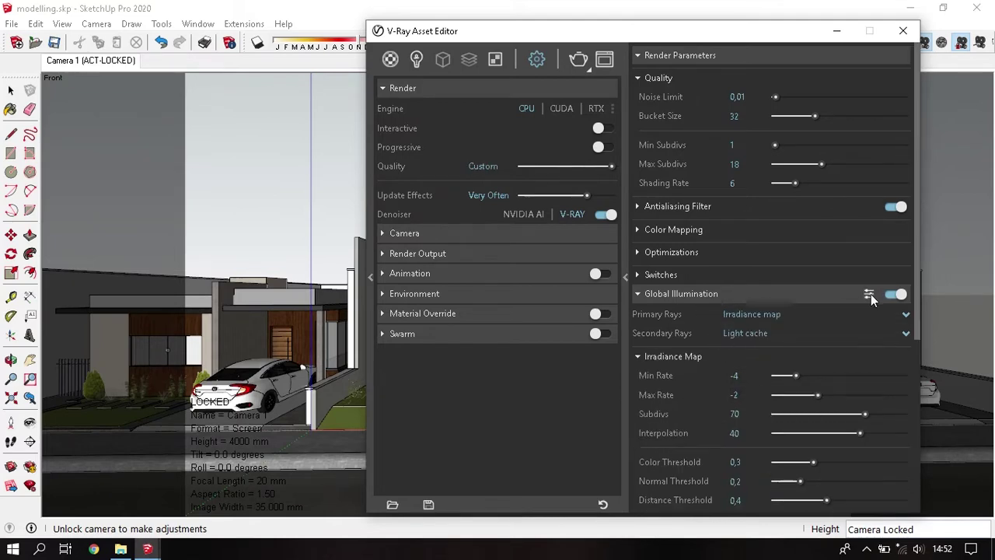
scroll(674, 414, down, 3)
click(682, 430)
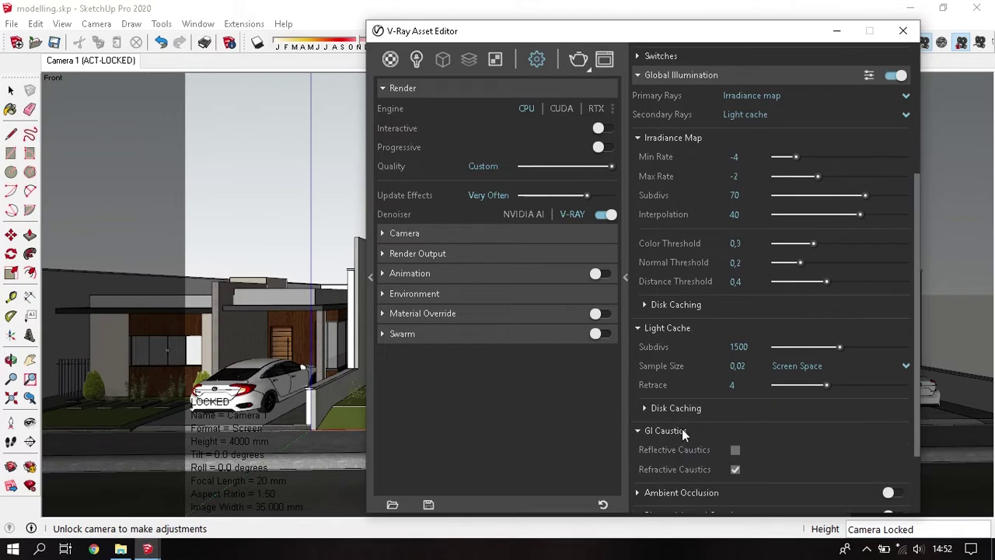
click(682, 430)
click(693, 452)
click(895, 453)
click(700, 454)
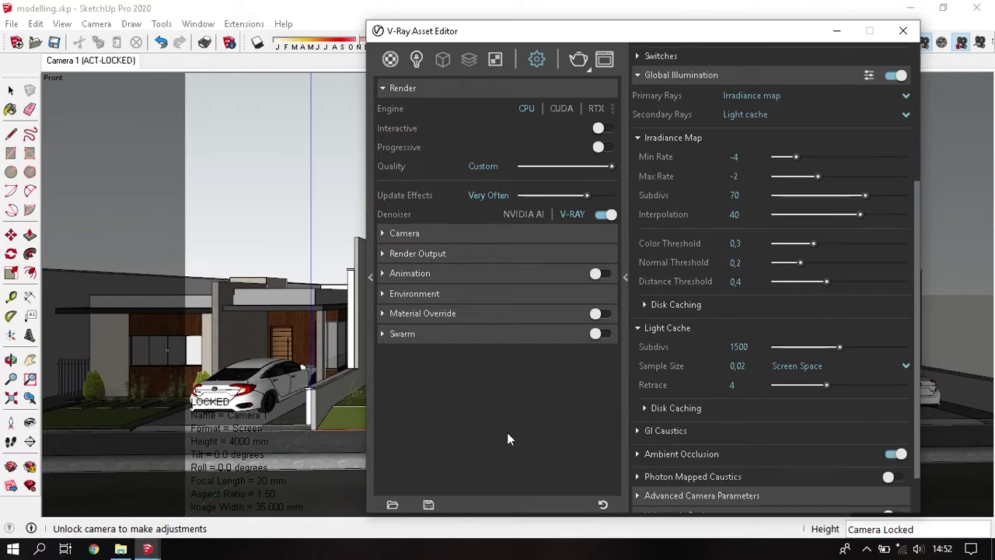
scroll(673, 365, up, 3)
click(691, 294)
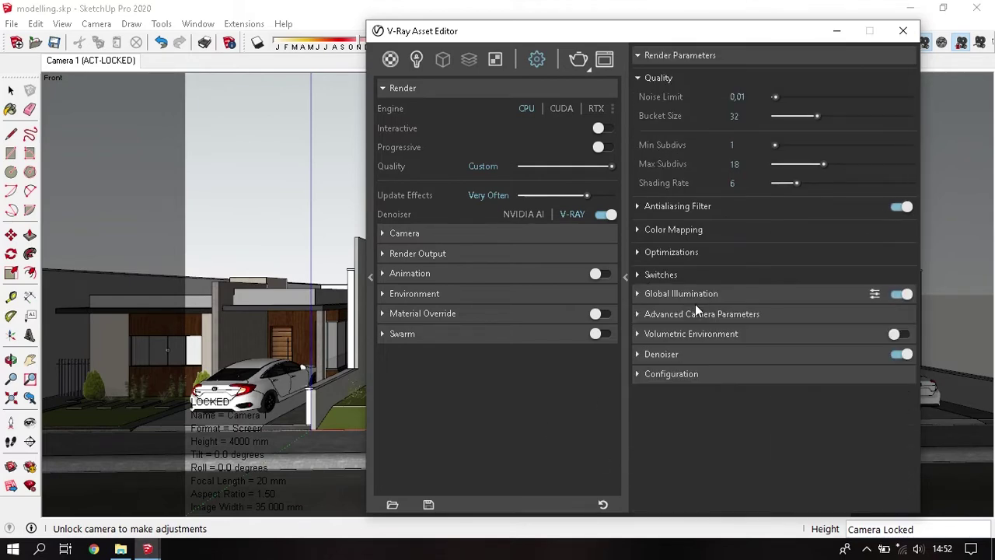
click(578, 60)
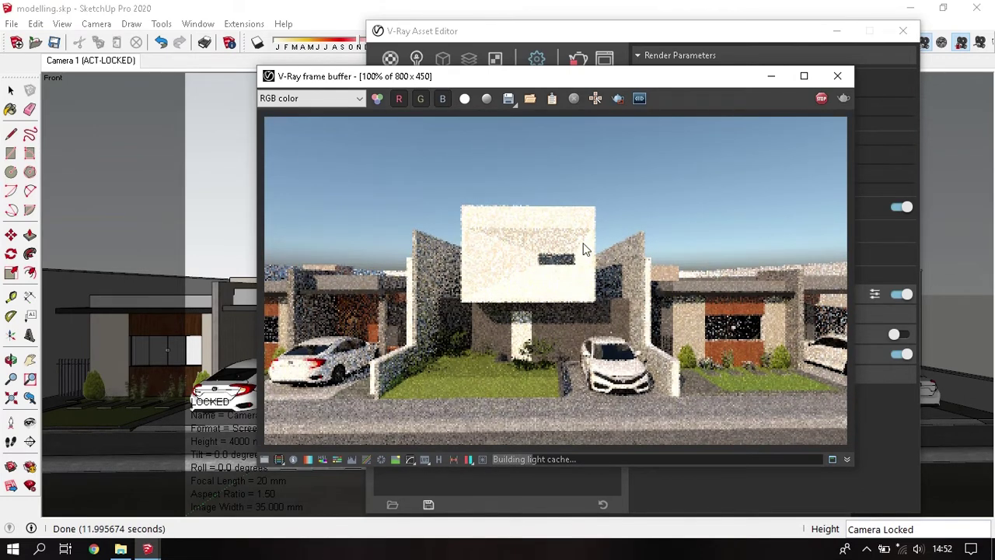
click(821, 102)
Step: Close the render preview and V-Ray Asset Editor, and unlock Camera 1
click(837, 75)
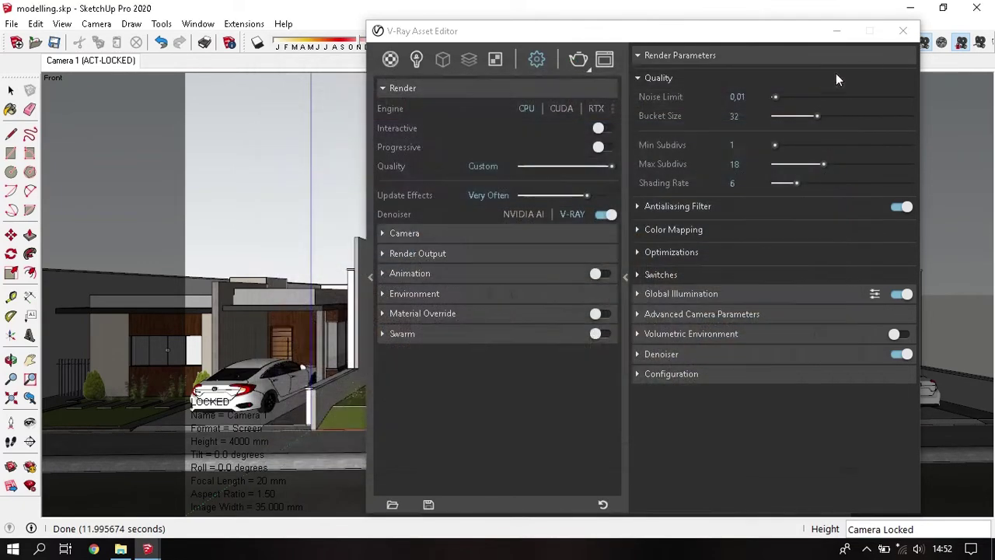
click(900, 33)
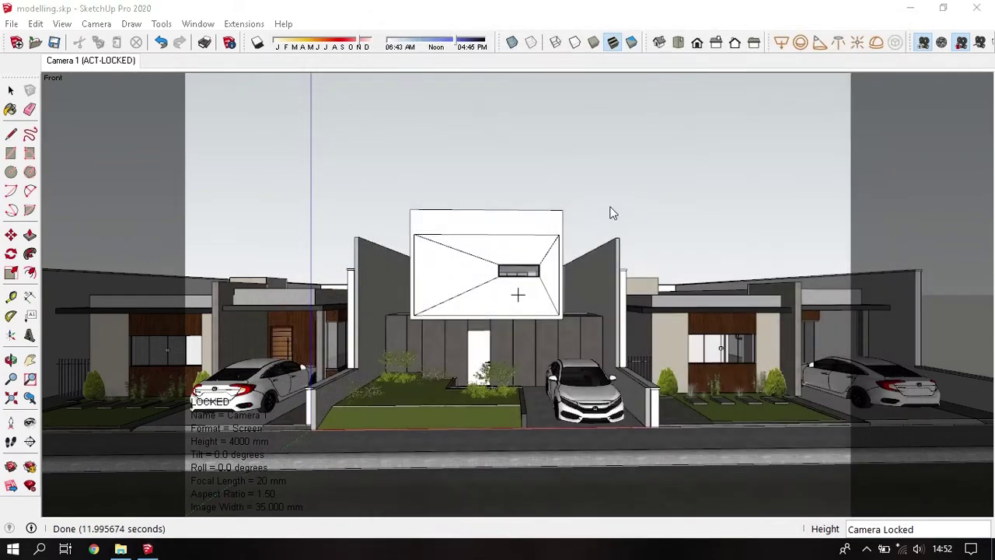
right_click(91, 62)
click(281, 366)
right_click(239, 458)
click(292, 460)
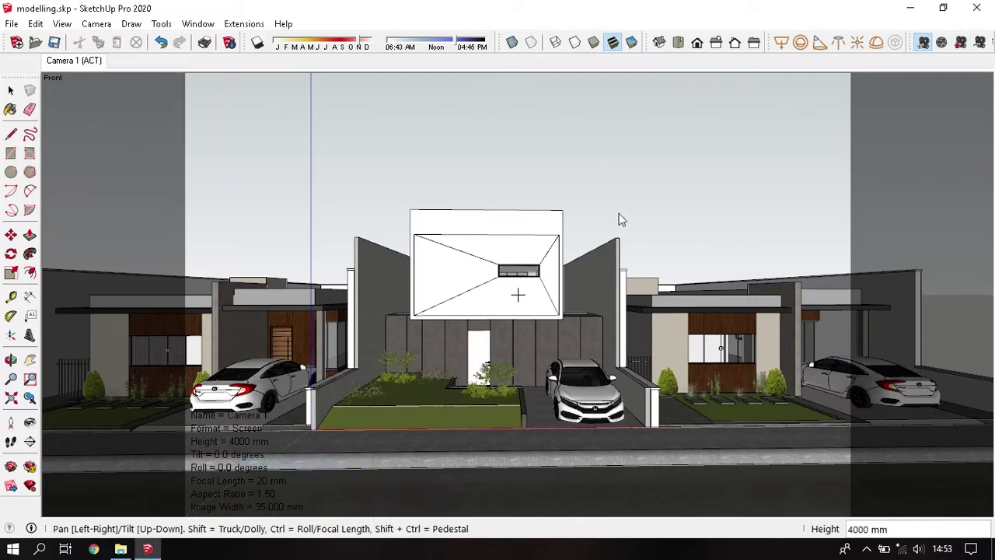
Step: Reframe the houses and set Camera 1 to 4000 mm height with 0 tilt
text(2000)
key(Return)
middle_drag(619, 213, 529, 276)
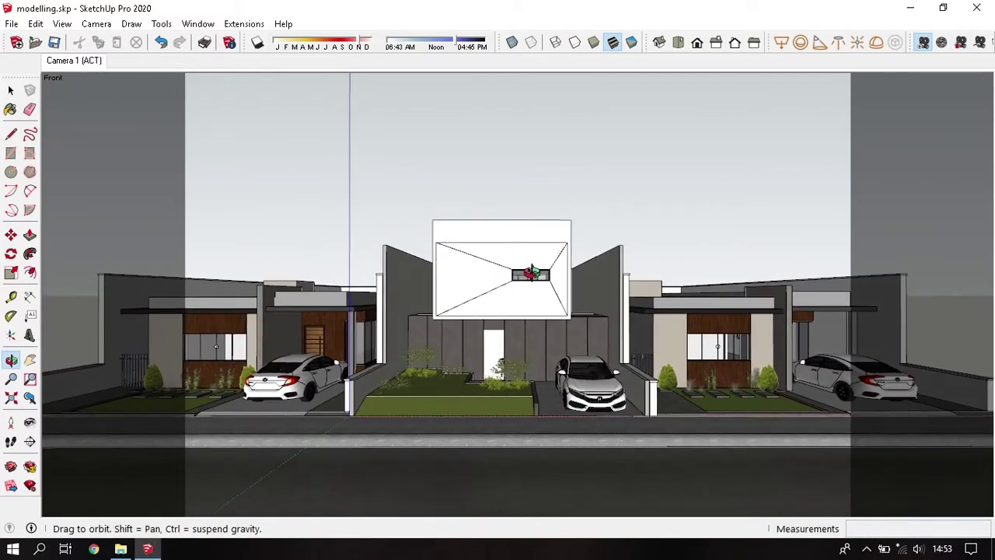
right_click(257, 330)
click(307, 355)
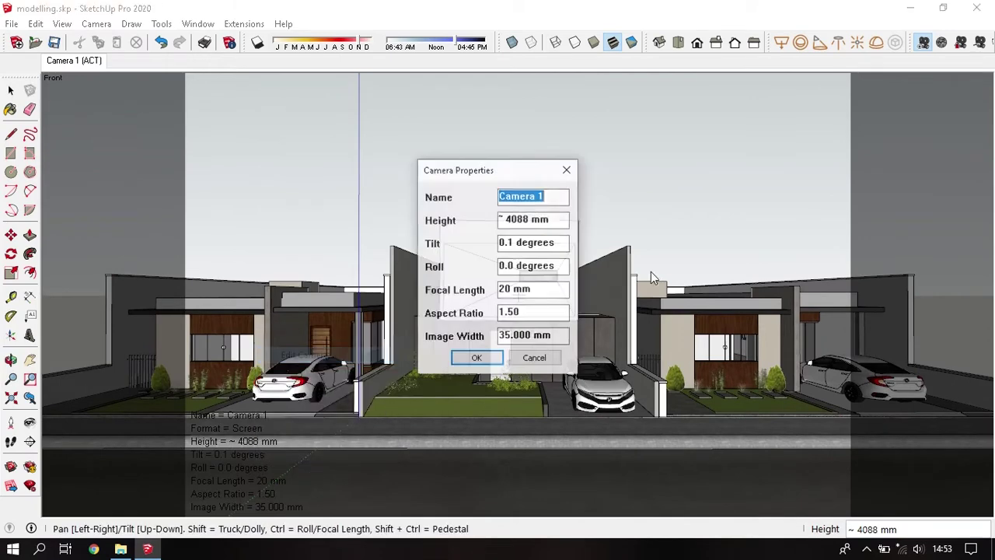
key(Tab)
text(4000)
key(Tab)
text(0)
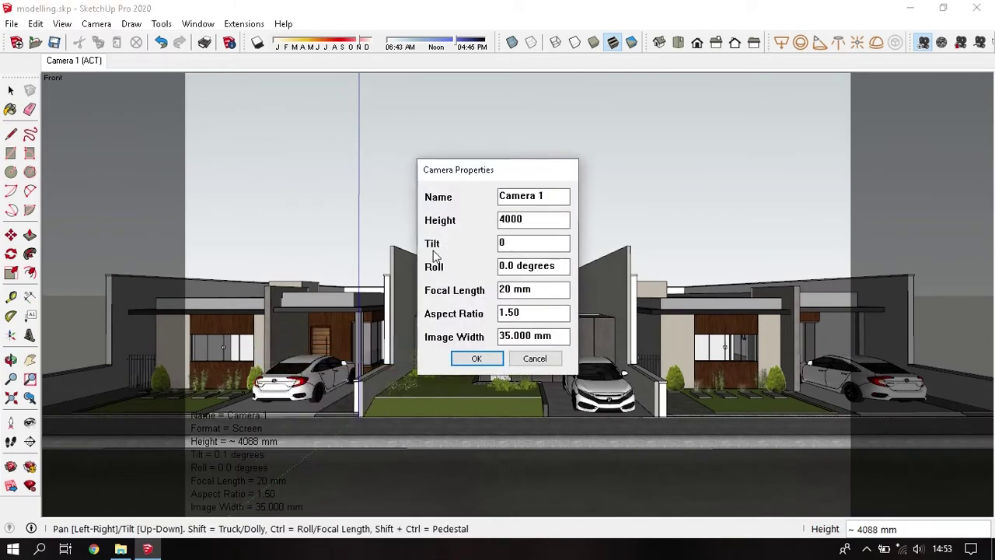
key(Return)
Step: Lock Camera 1 again at its new position
right_click(221, 467)
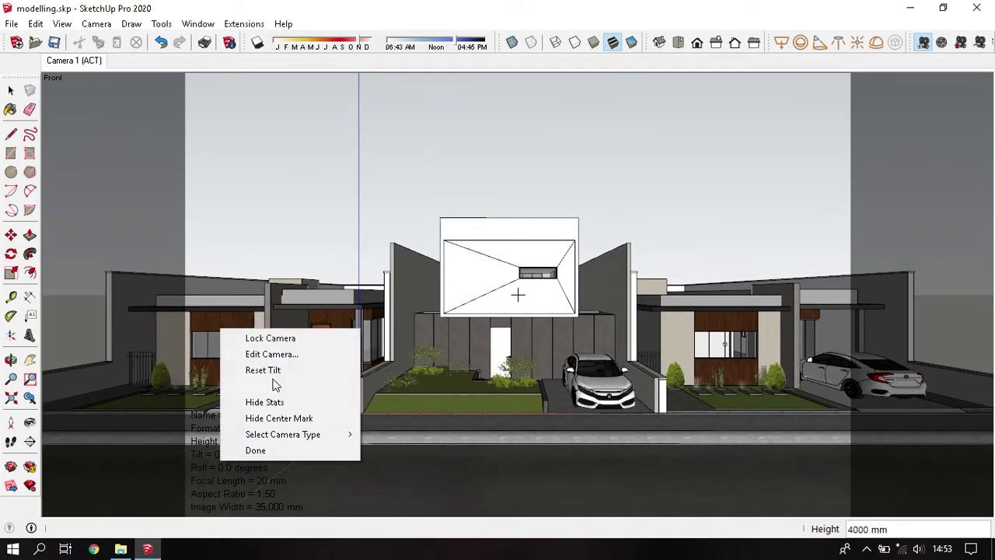
click(287, 339)
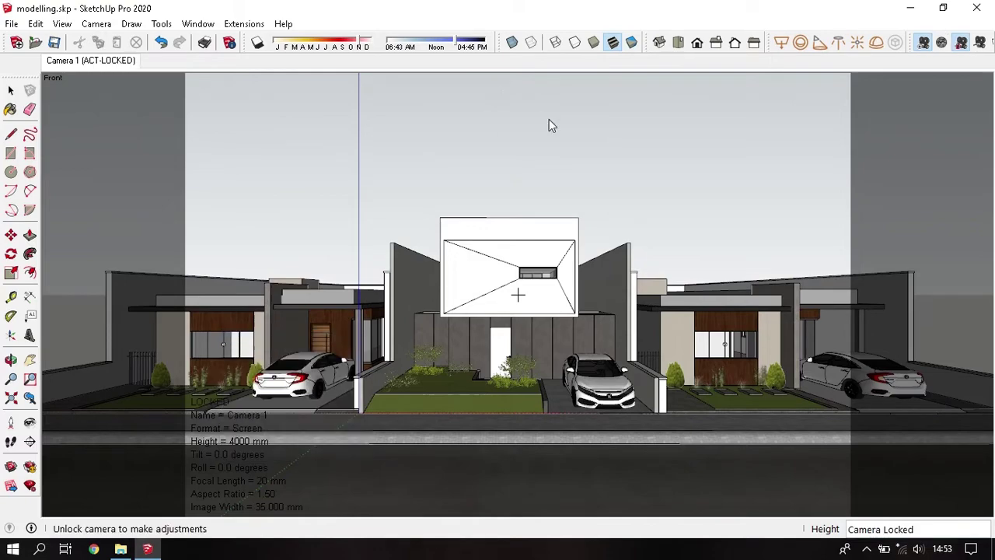
key(space)
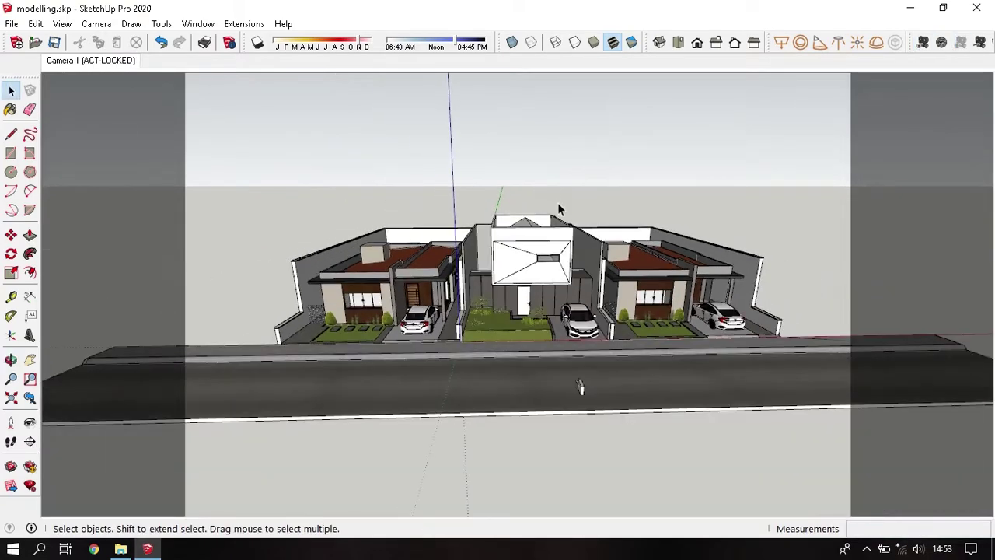
Step: Place a V-Ray Dome Light on the road in front of the houses and reopen the Asset Editor
click(877, 44)
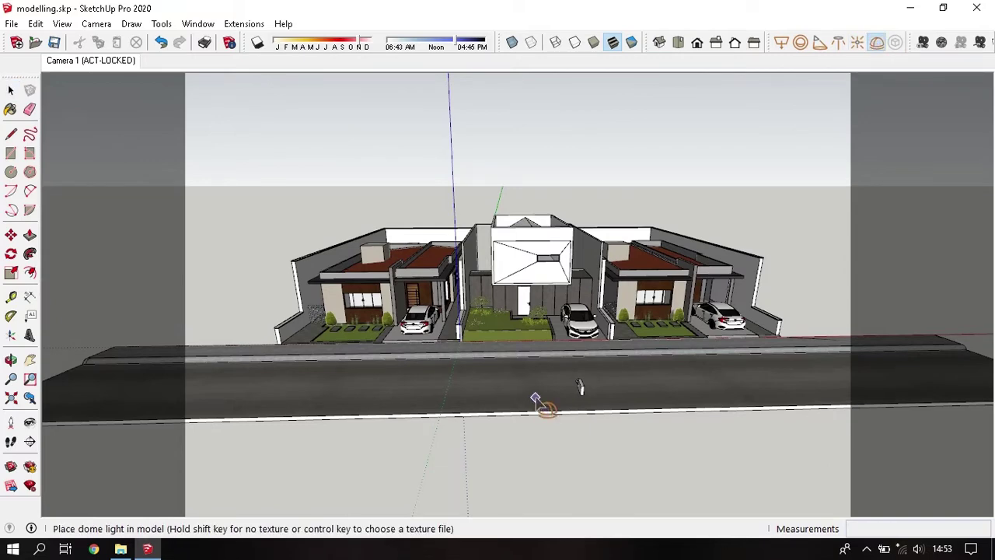
scroll(537, 402, up, 2)
scroll(513, 396, up, 1)
key(space)
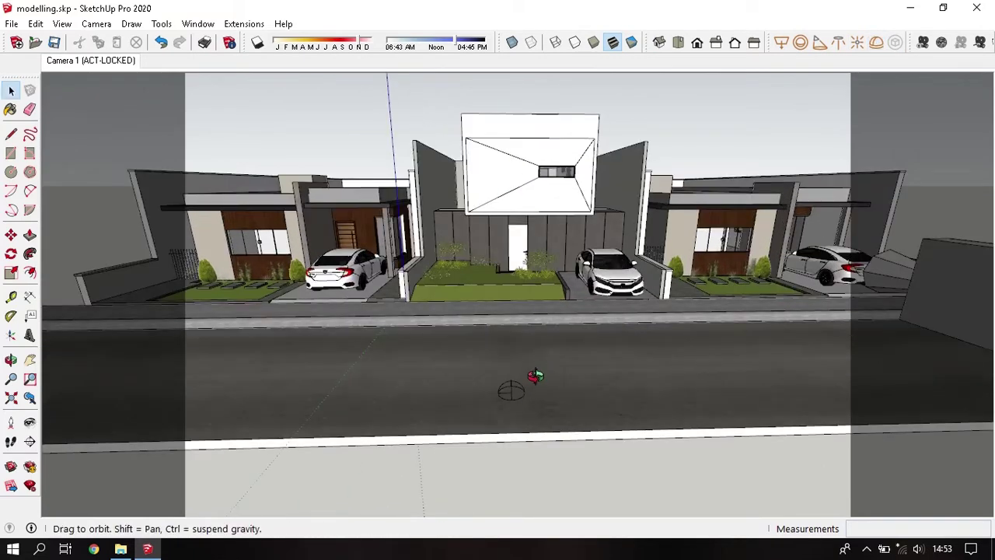
middle_drag(521, 382, 529, 388)
click(244, 24)
mouse_move(256, 56)
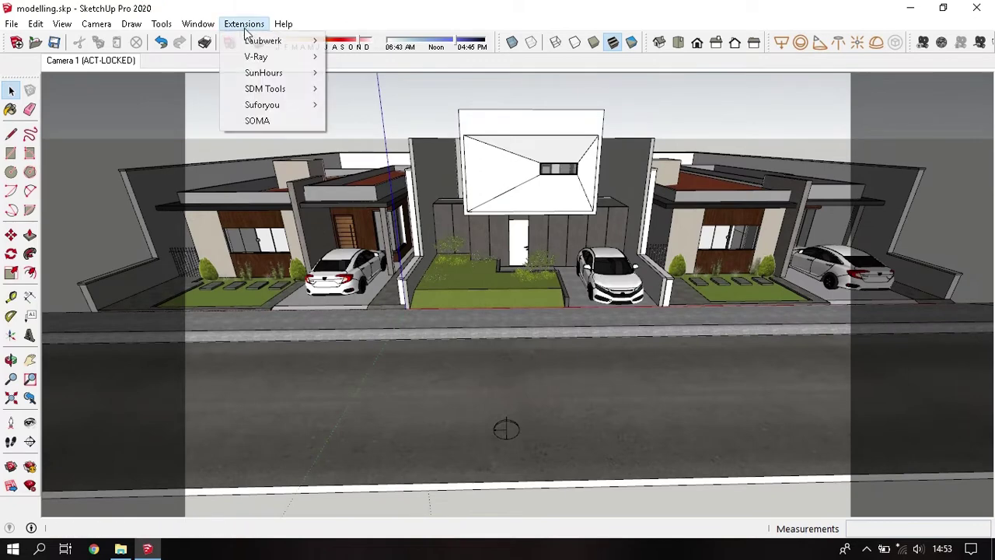
click(369, 57)
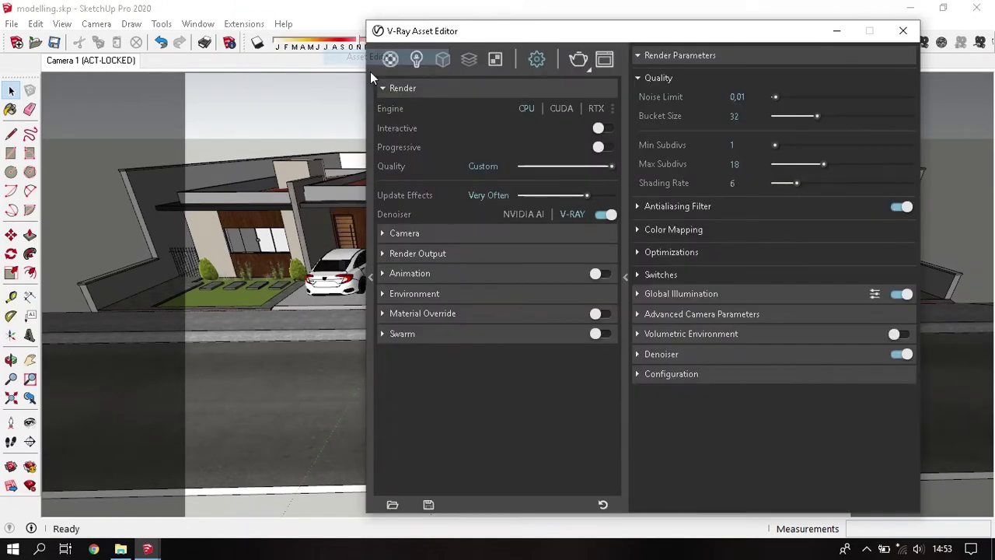
Step: Load VizPeople_non_commercial_hdr_v1_02.hdr as the Dome Light's Color/Texture HDR map
click(415, 61)
click(429, 124)
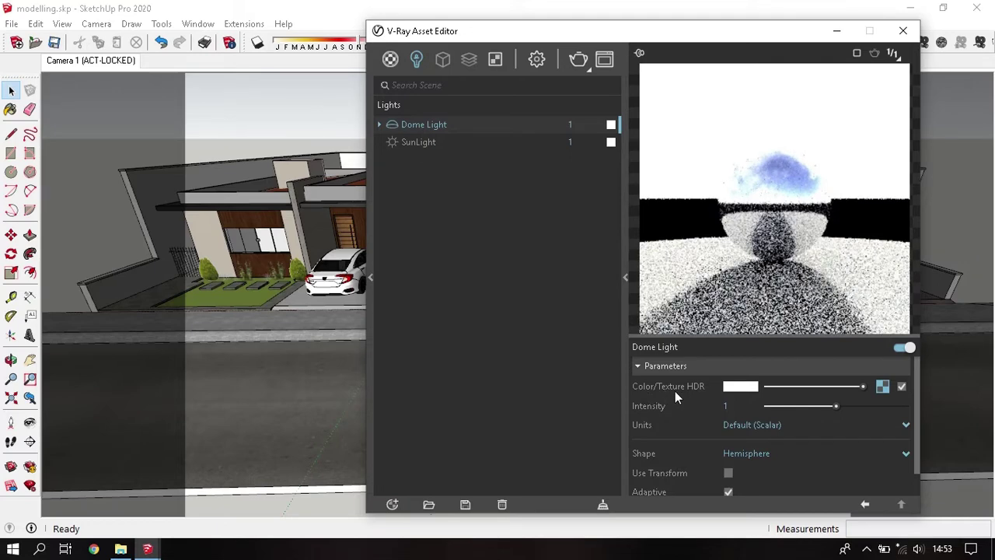
click(885, 388)
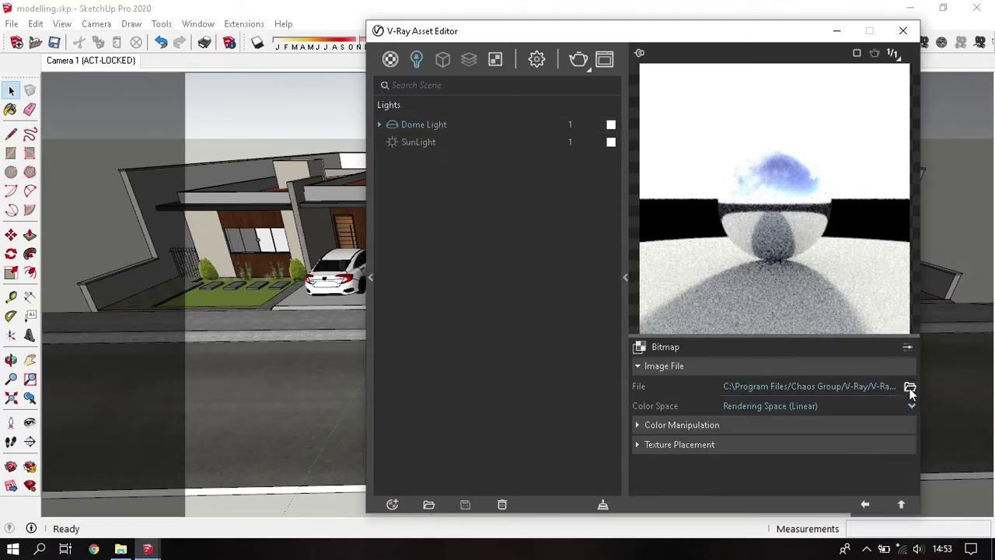
click(910, 387)
scroll(783, 238, down, 2)
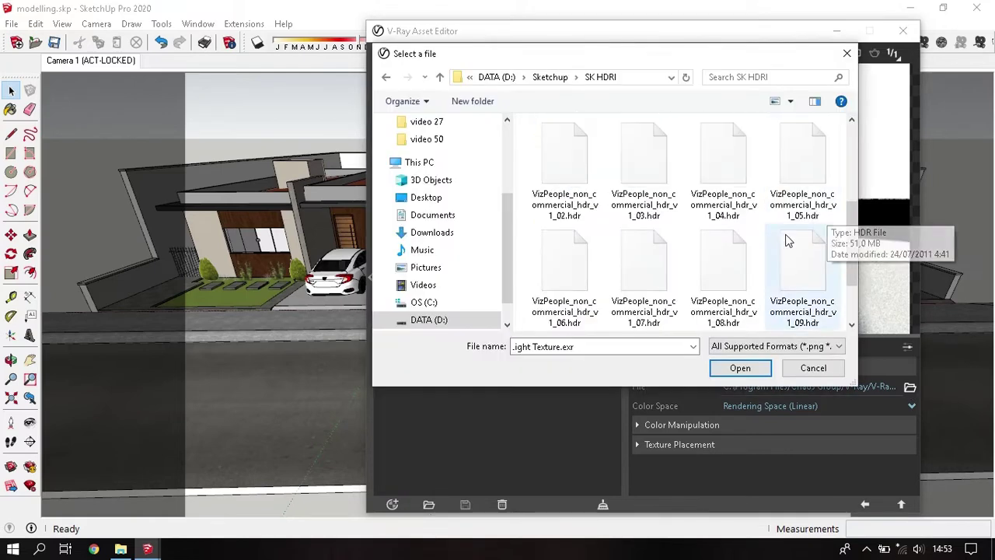
scroll(700, 261, up, 1)
click(566, 275)
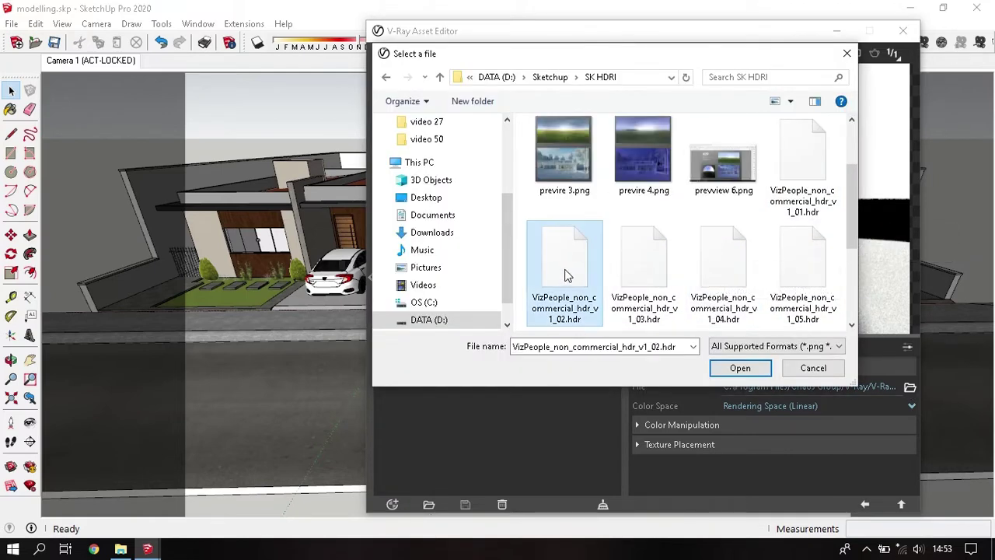
double_click(564, 275)
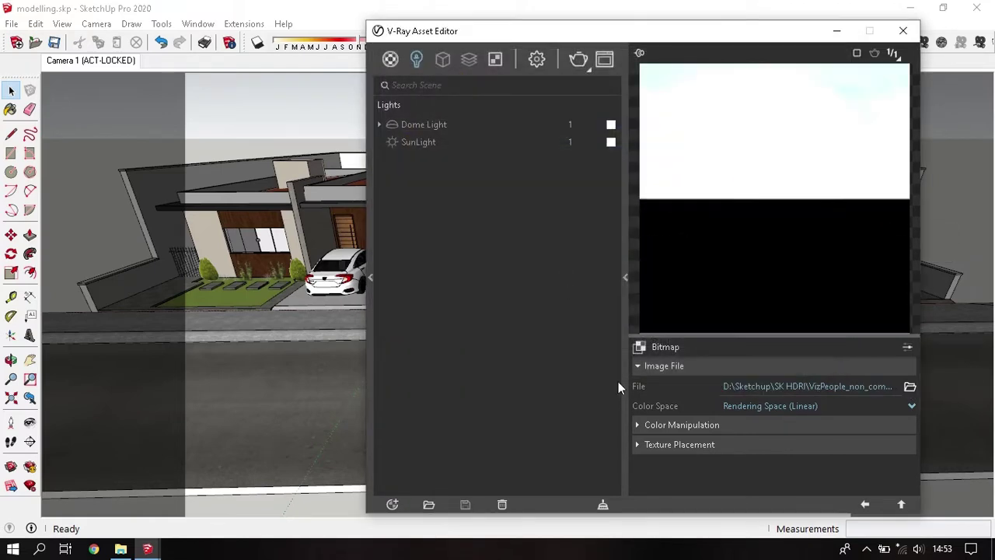
click(903, 506)
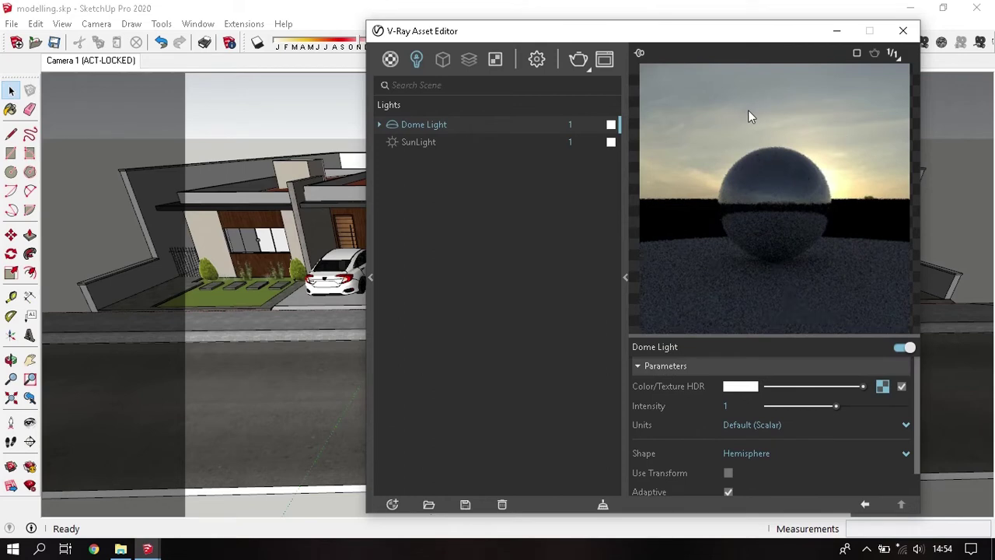
Step: Close the V-Ray Asset Editor and select the dome light on the road
click(901, 34)
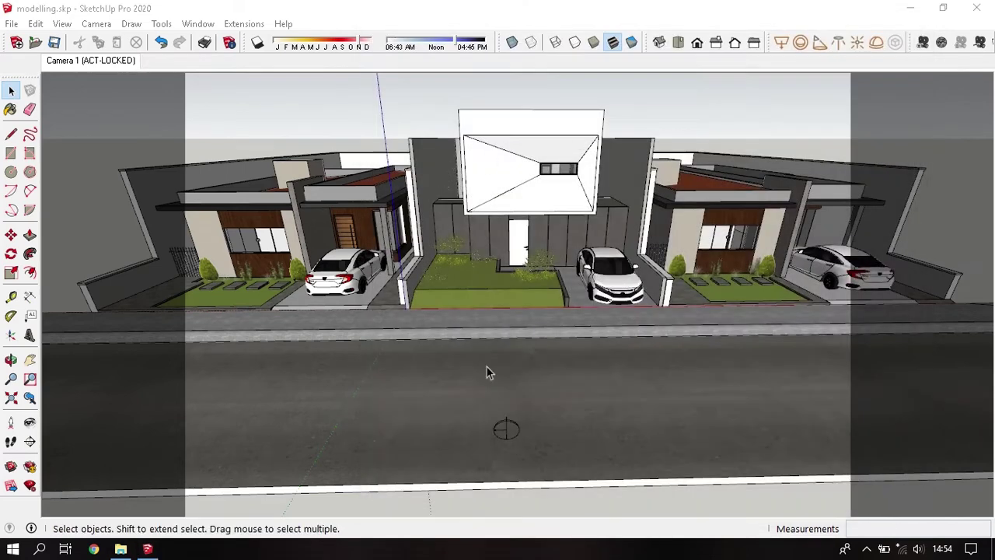
scroll(510, 485, up, 2)
scroll(509, 484, up, 2)
scroll(496, 456, up, 2)
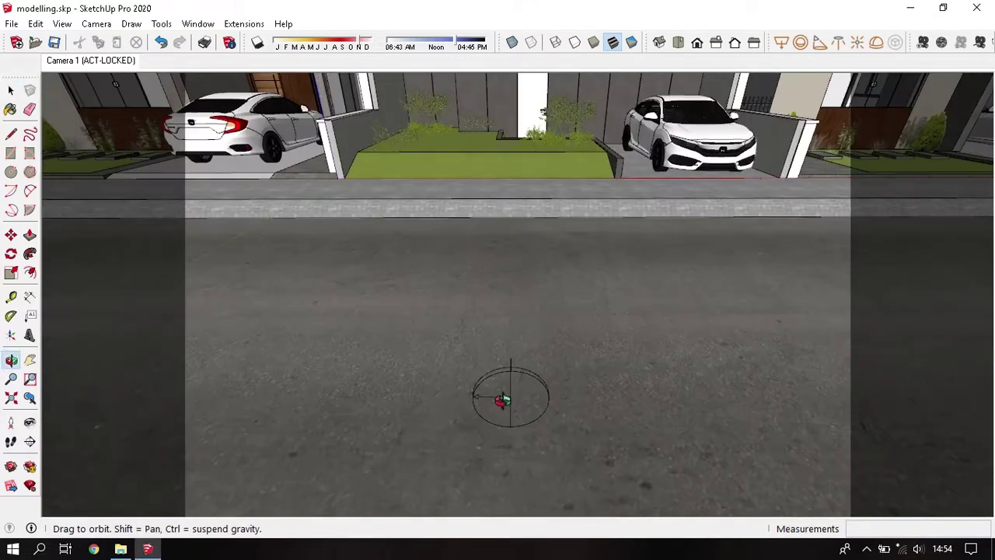
middle_drag(496, 456, 488, 379)
scroll(458, 436, up, 2)
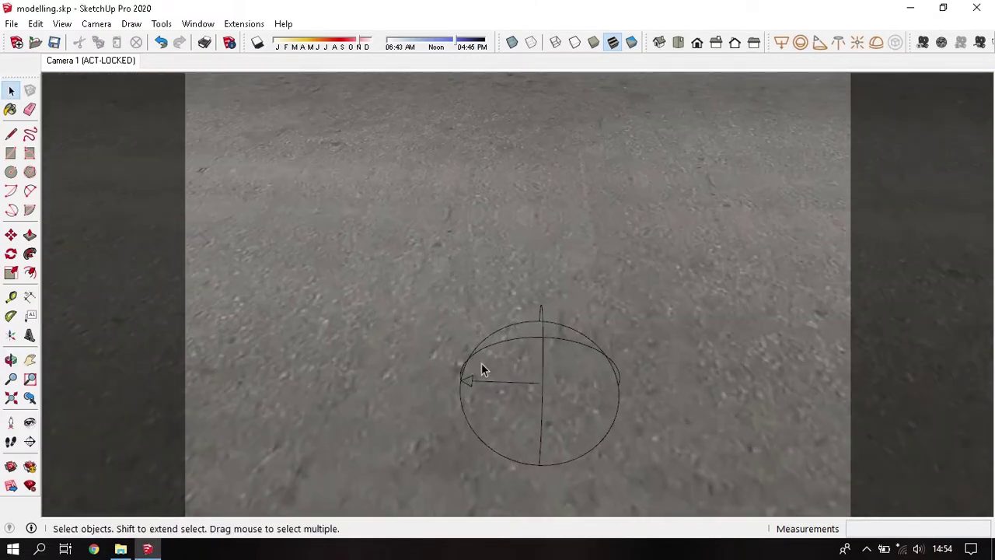
click(545, 348)
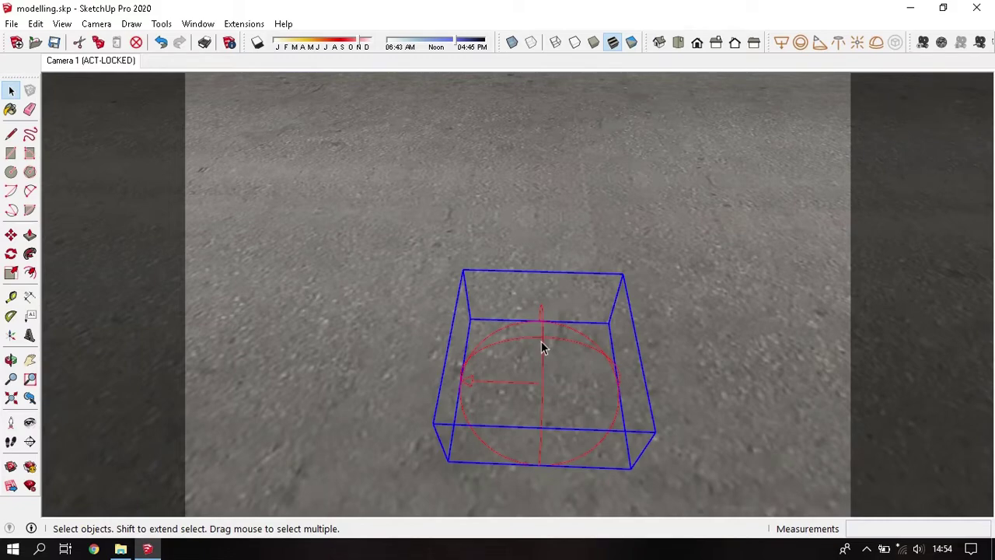
Step: Rotate the dome light by -135 degrees, then undo the rotation
key(m)
key(q)
click(542, 337)
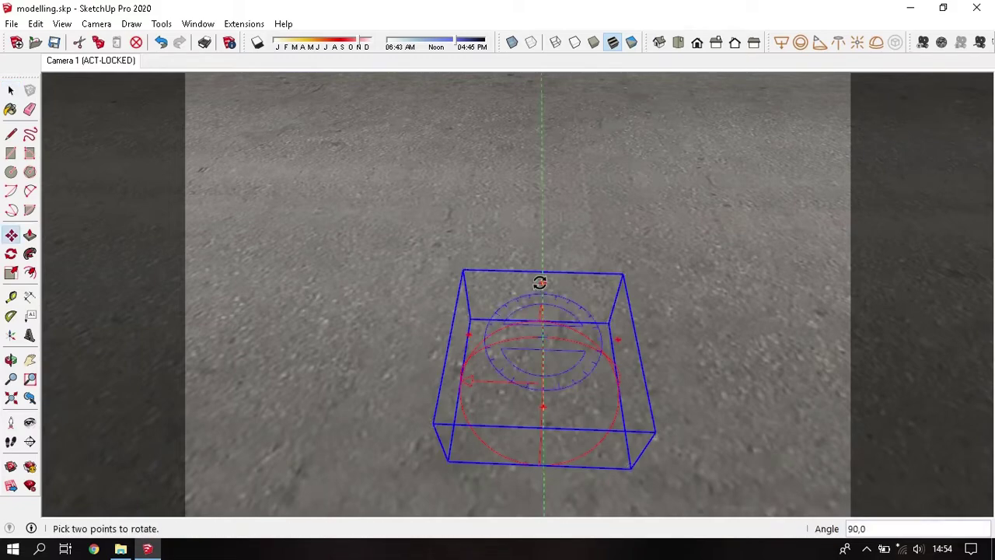
click(539, 282)
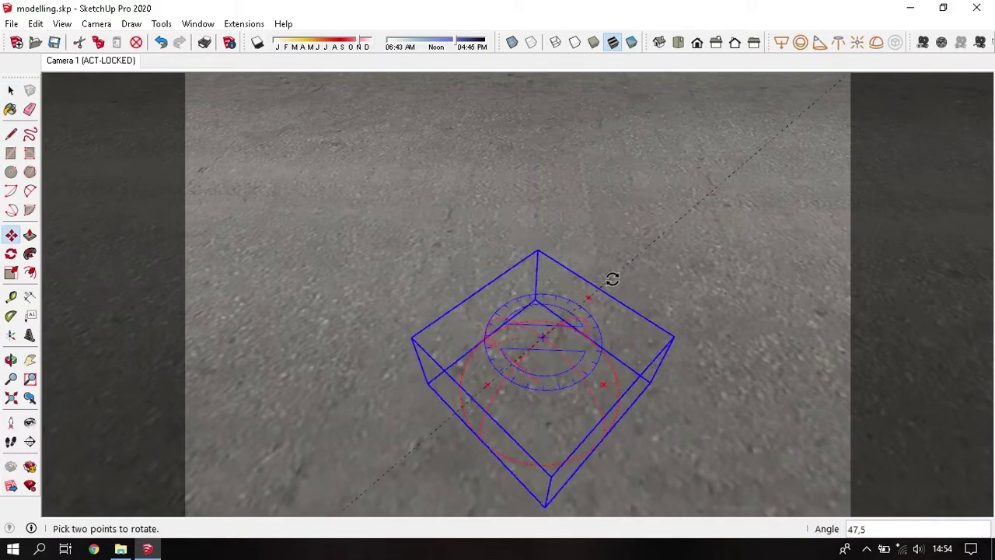
click(507, 367)
key(m)
key(space)
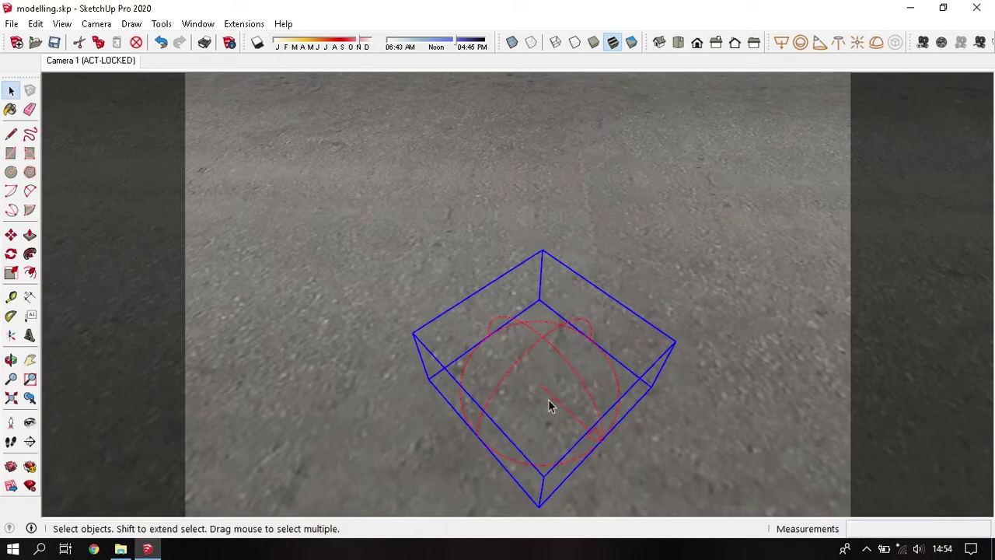
click(415, 366)
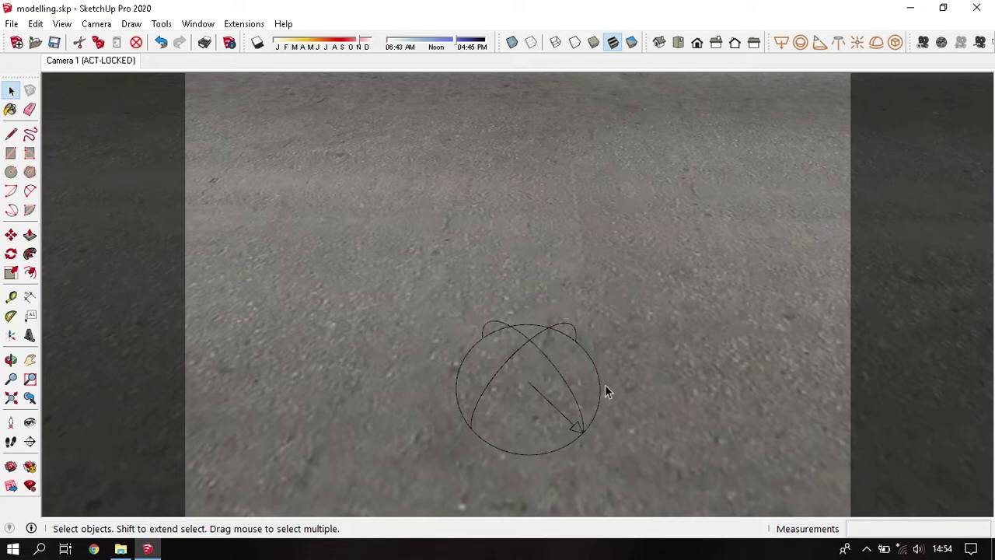
key(ctrl+z)
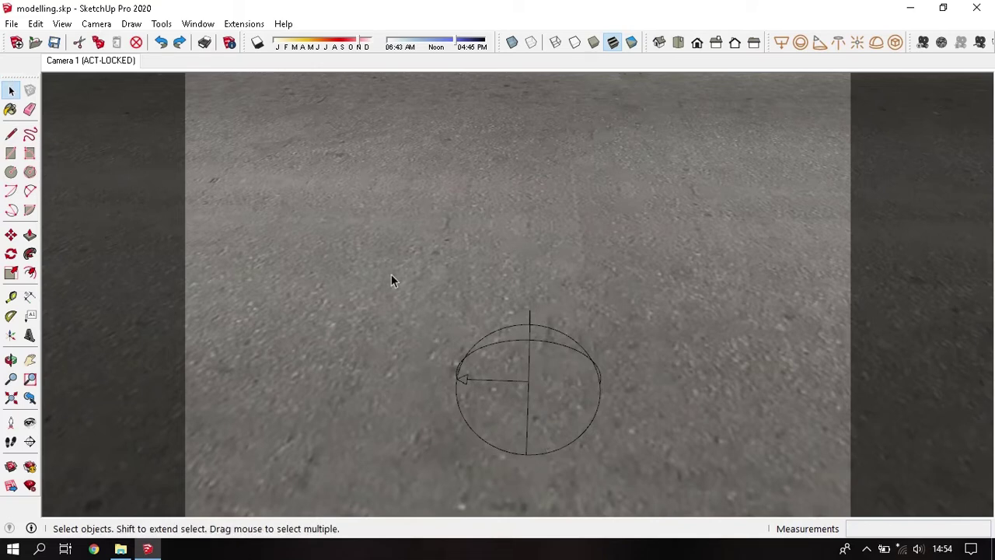
Step: Reopen and close the V-Ray Asset Editor, then return to the Camera 1 scene
click(233, 23)
mouse_move(257, 57)
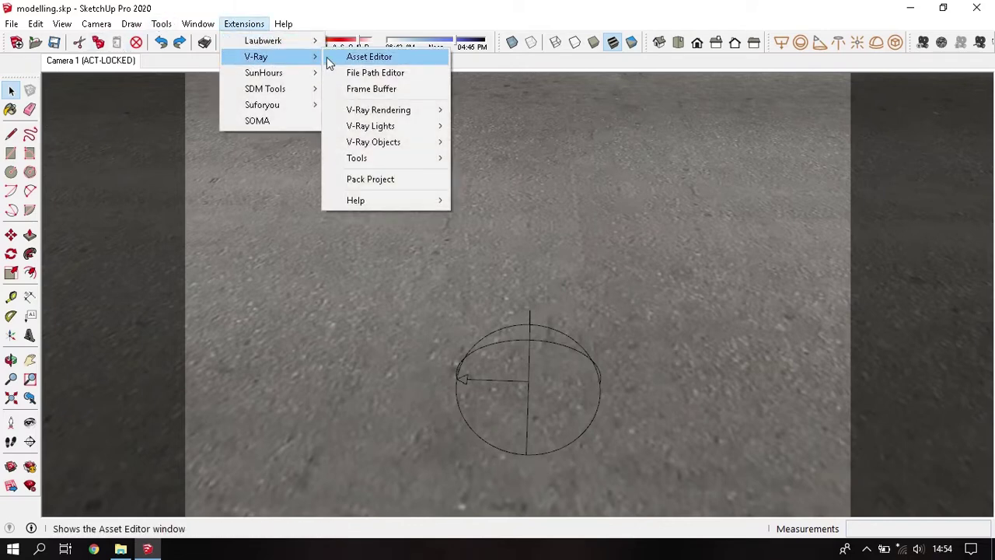
click(334, 57)
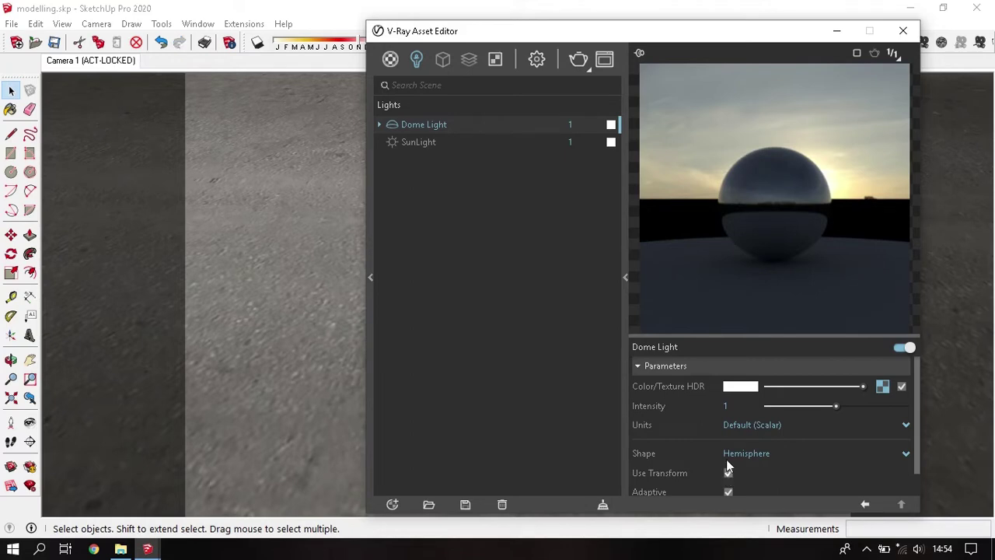
click(903, 31)
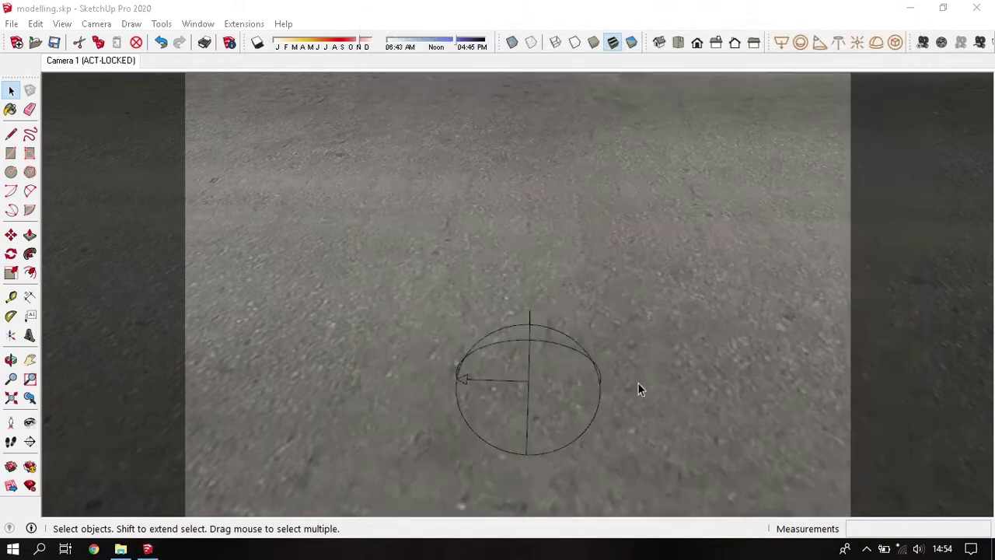
click(122, 61)
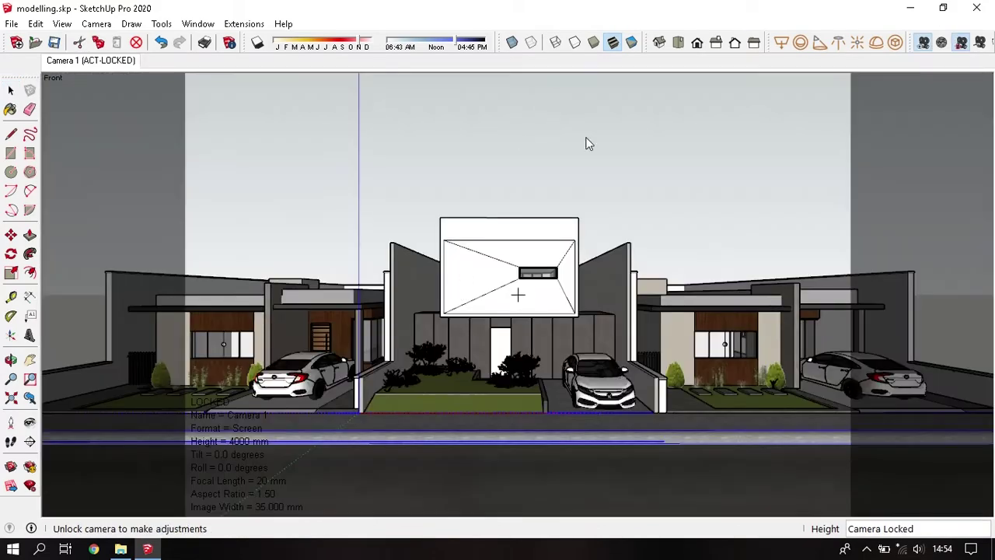
Step: Turn off profile edges in the model's style edge settings
key(b)
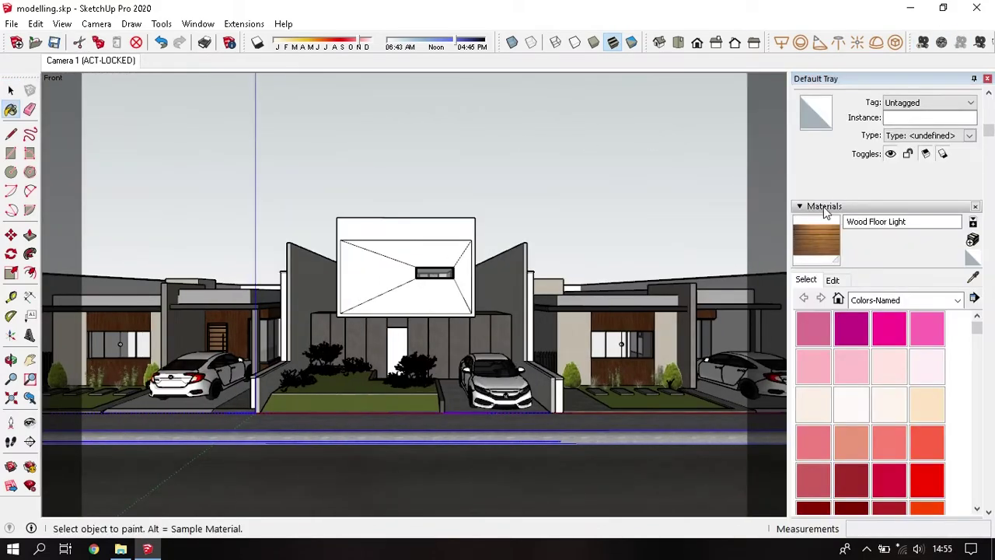
click(833, 309)
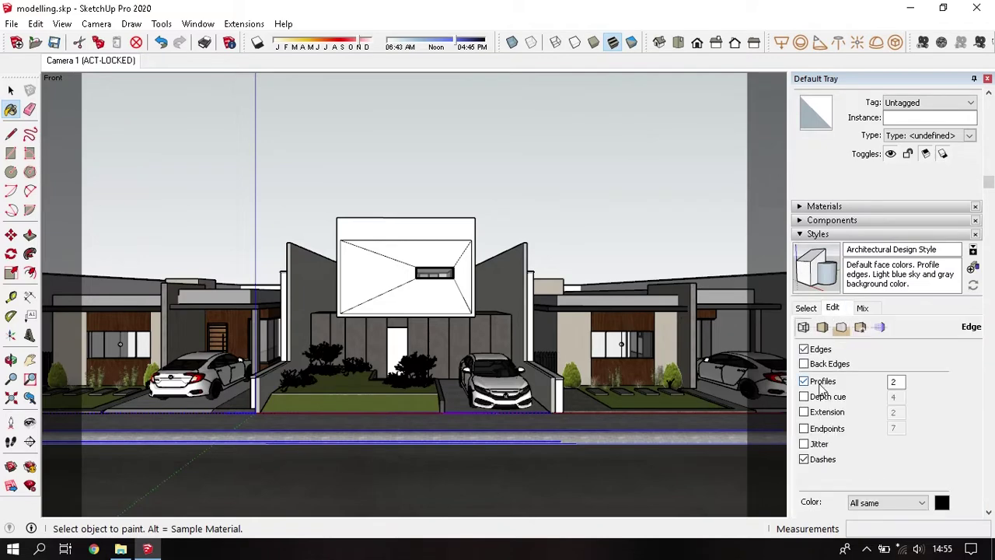
click(813, 384)
click(813, 389)
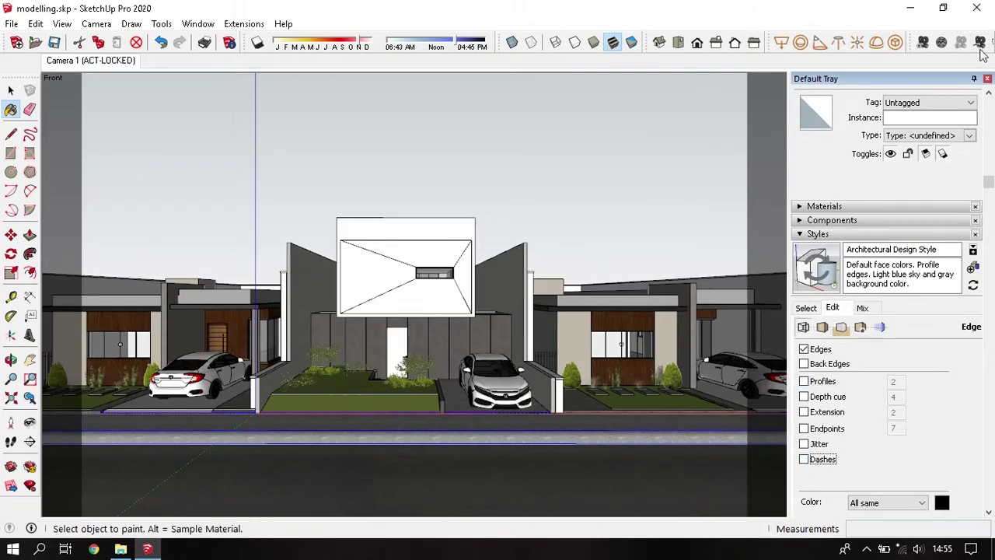
click(987, 79)
key(space)
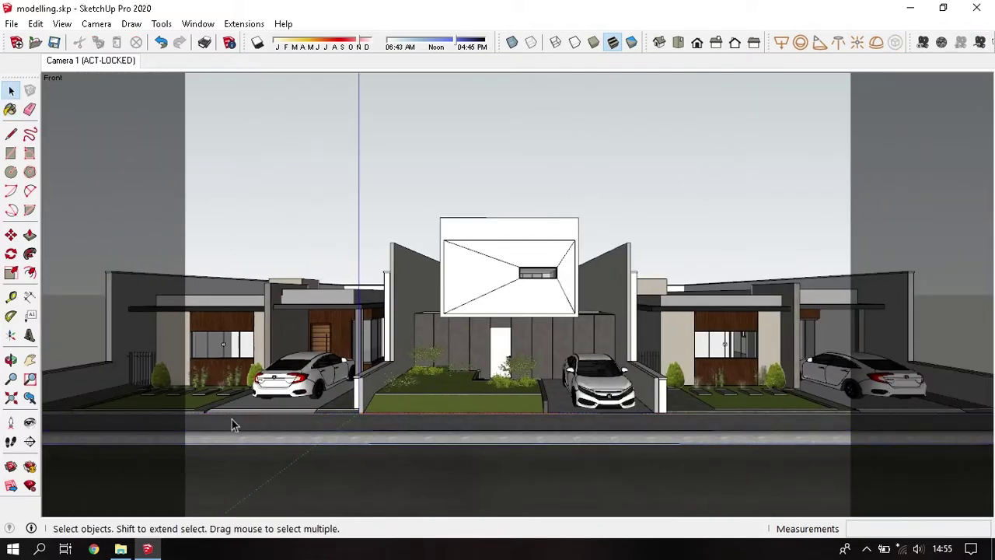
Step: Update the Camera 1 scene with the style change and open the V-Ray lights list
right_click(77, 62)
click(129, 123)
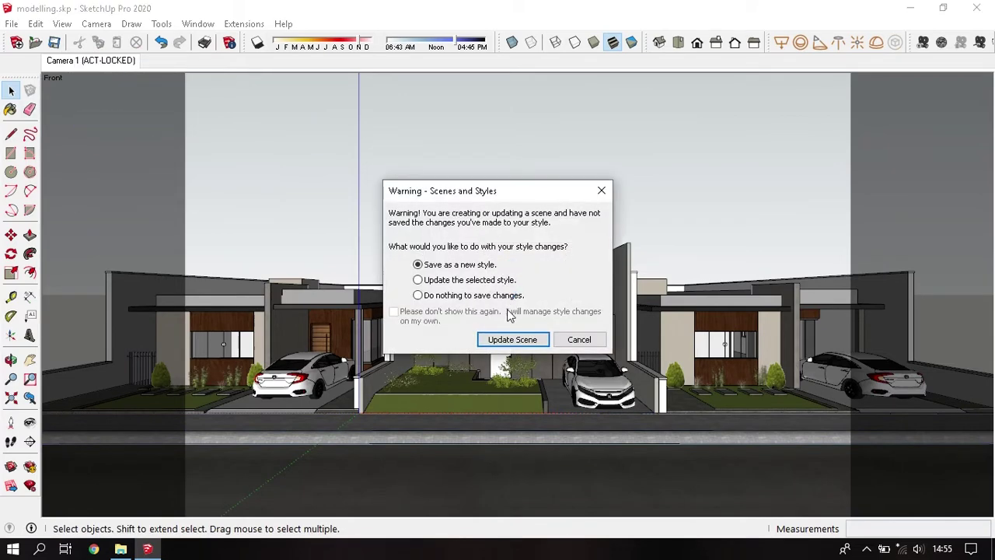
click(507, 338)
click(244, 24)
mouse_move(257, 56)
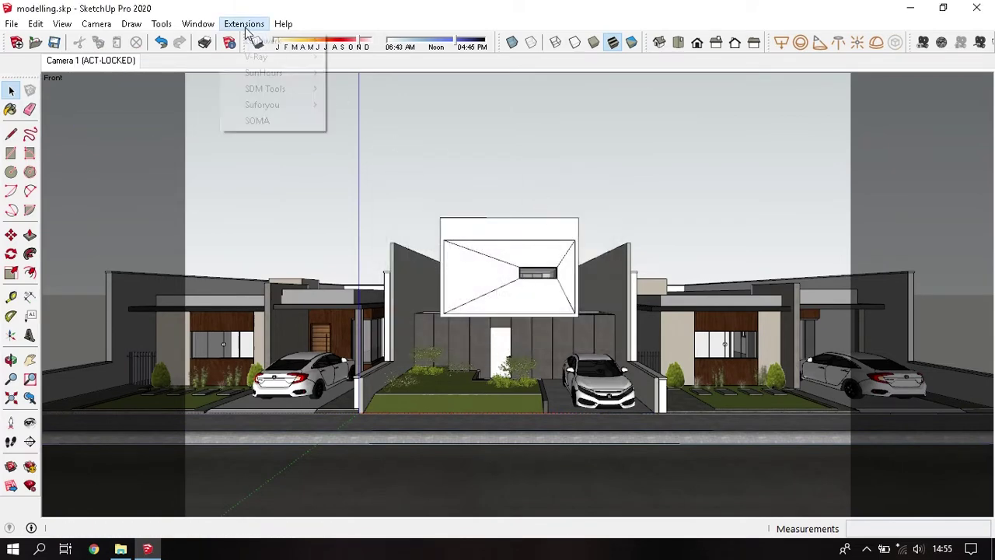
click(359, 59)
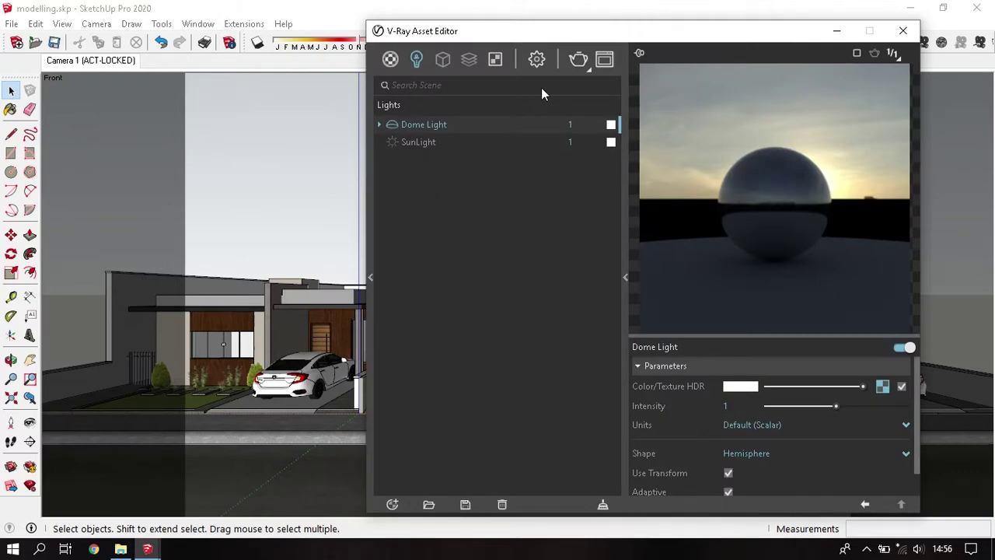
Step: Delete the Environment Sky texture from the V-Ray scene textures
click(498, 62)
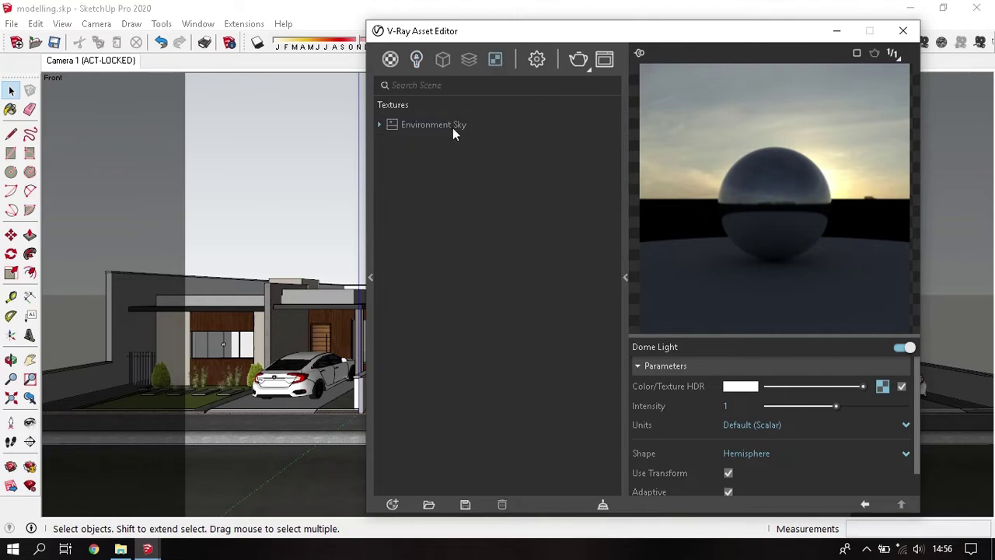
right_click(453, 128)
click(378, 133)
click(380, 126)
right_click(424, 129)
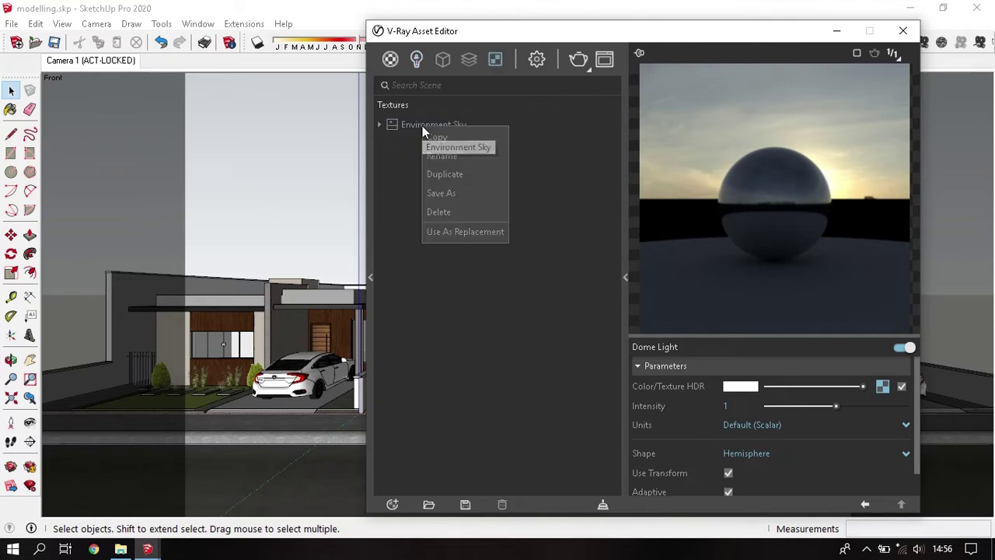
click(458, 216)
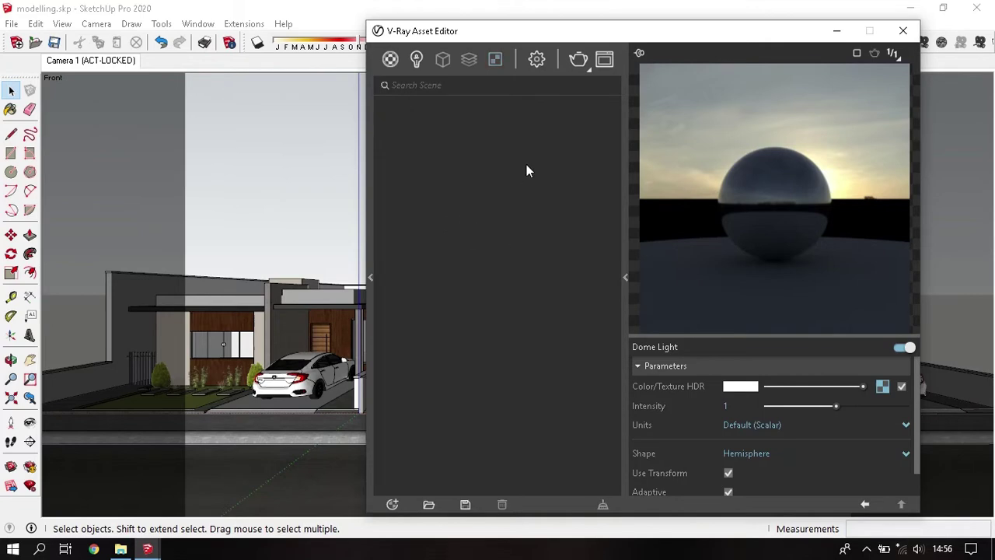
Step: Run a test V-Ray render, try exposure at 5.00, then stop and close it
click(540, 65)
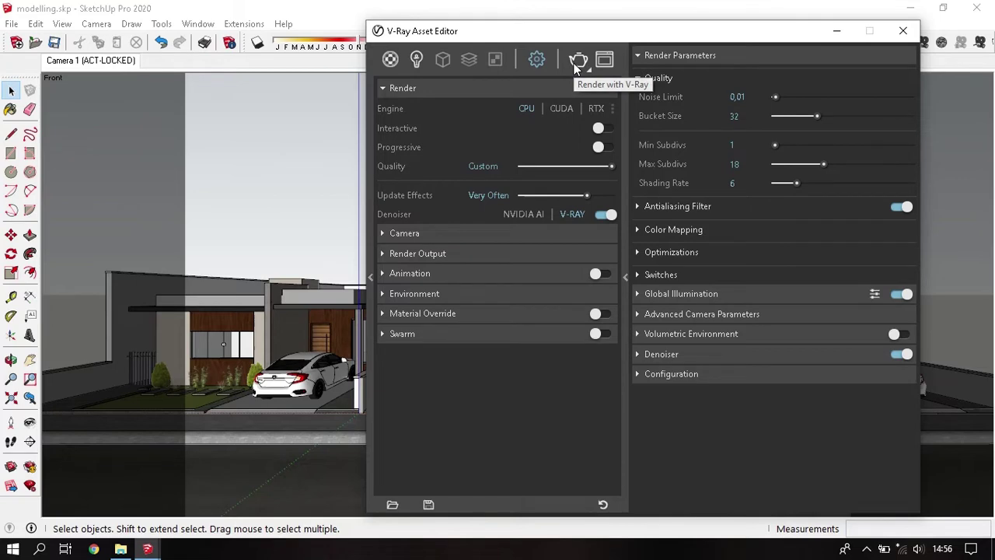
click(575, 65)
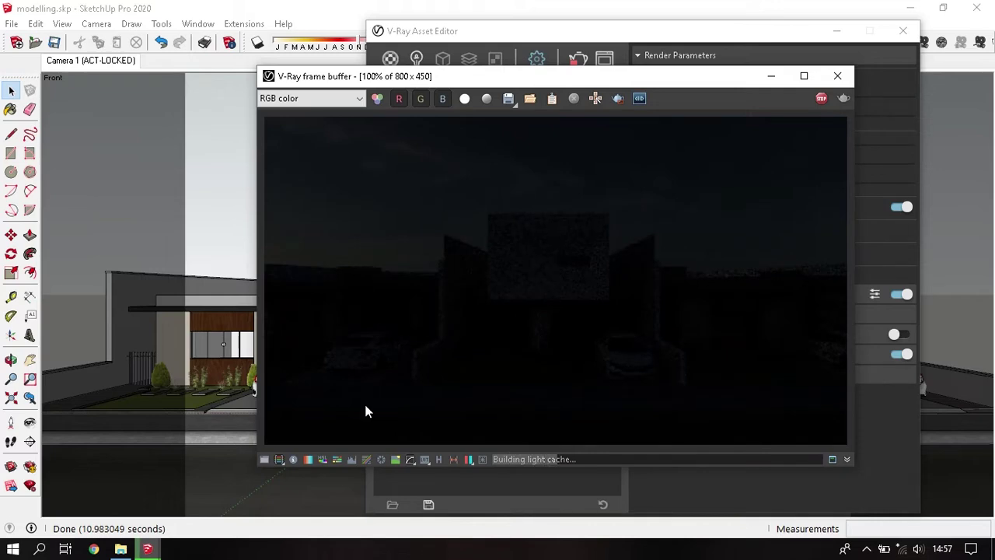
click(264, 459)
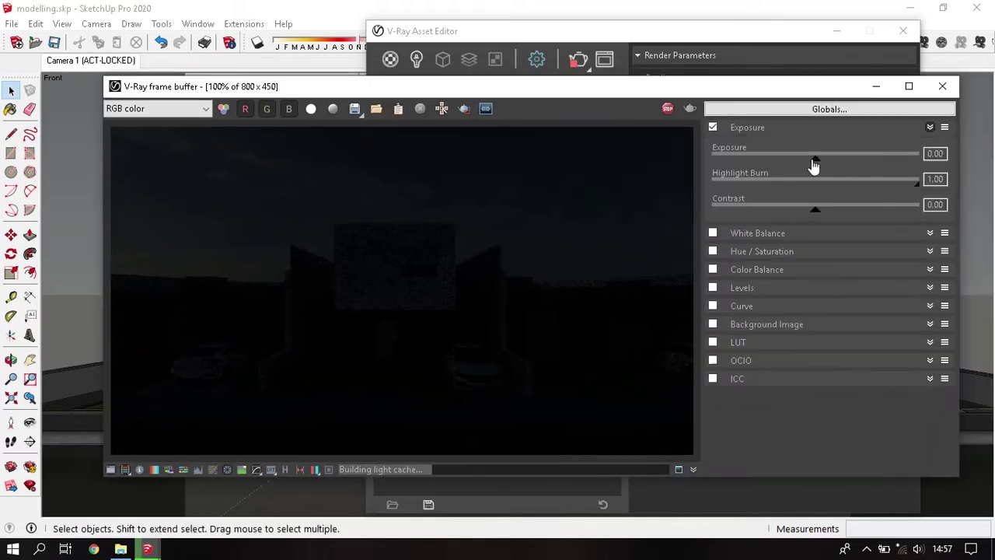
drag(814, 163, 918, 163)
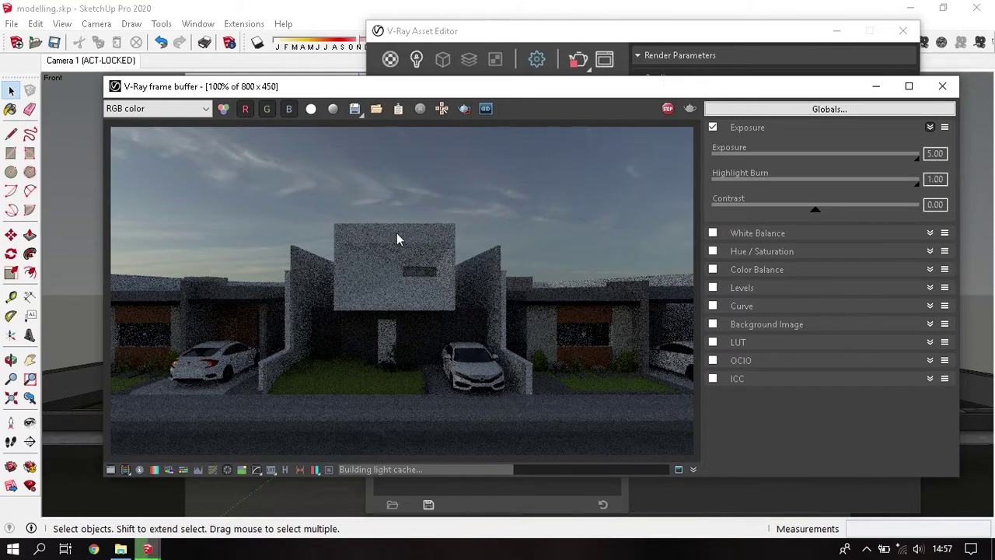
click(713, 127)
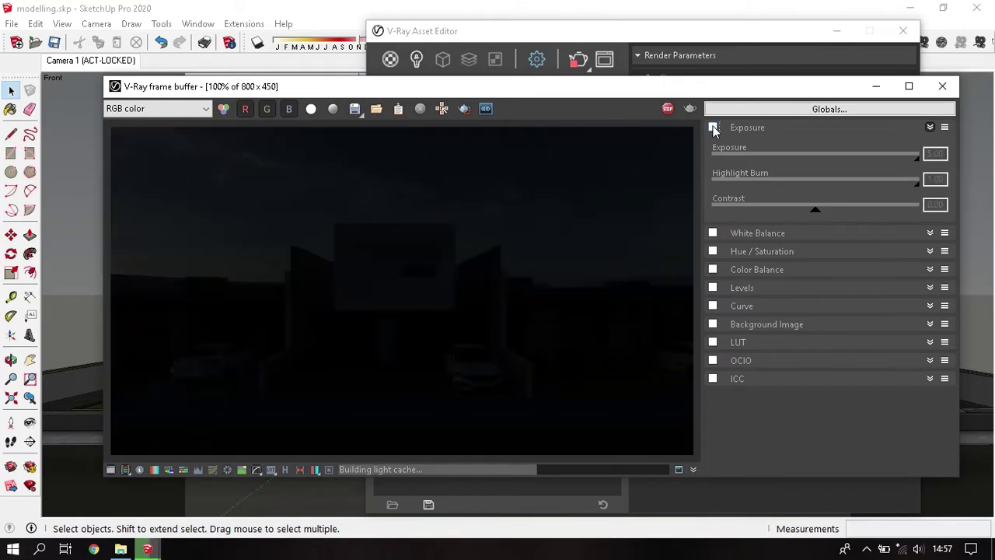
click(667, 108)
click(941, 88)
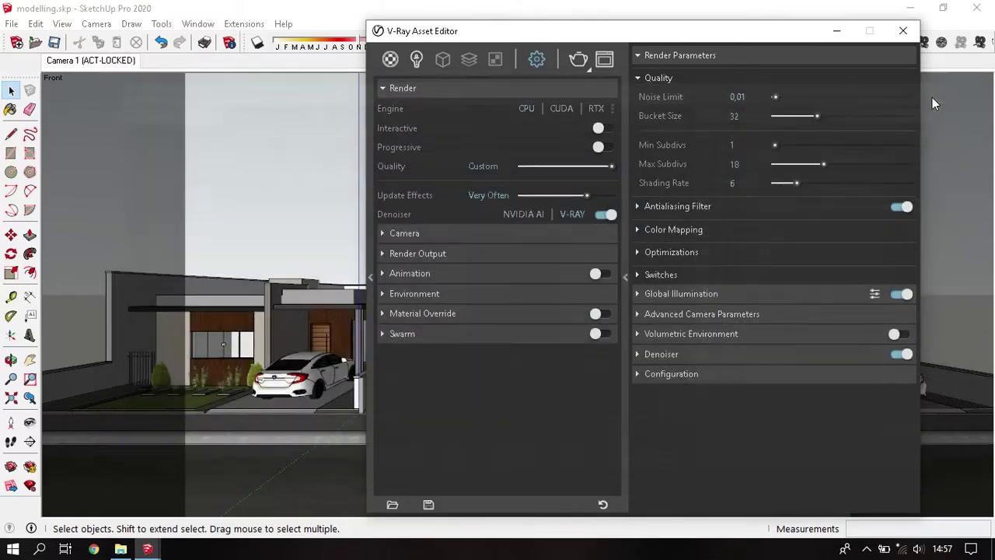
Step: Rotate the dome light slightly with the Move tool and deselect it
click(902, 31)
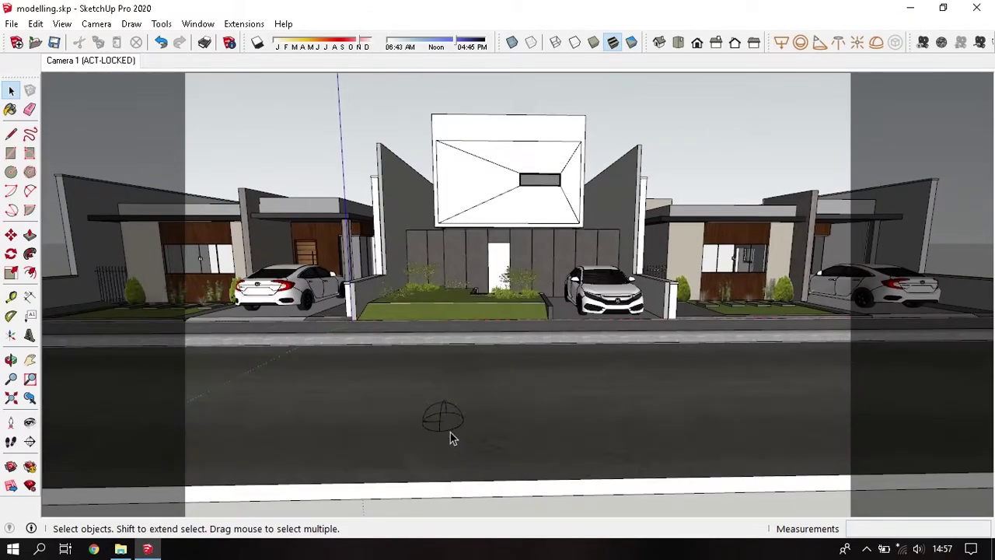
click(442, 422)
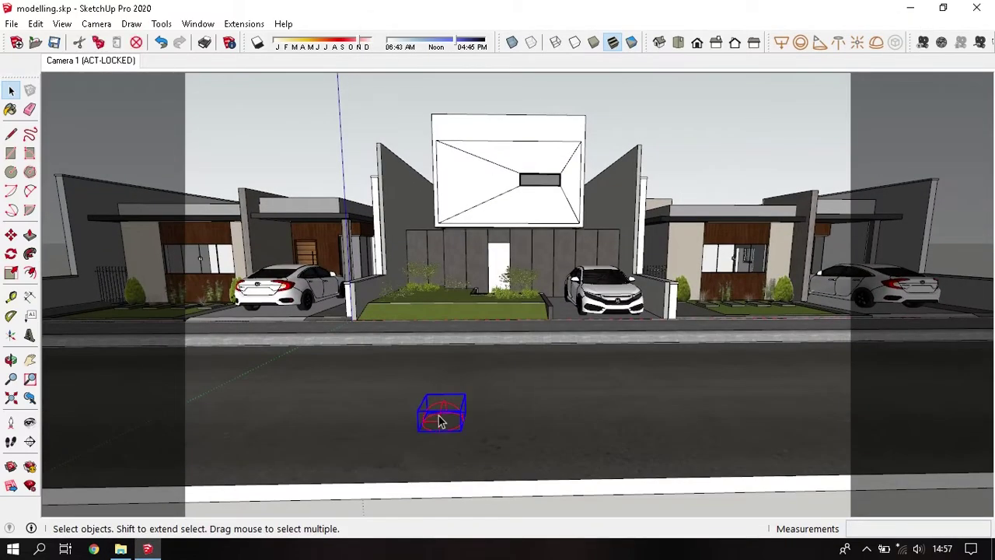
scroll(447, 435, up, 3)
scroll(427, 398, up, 3)
key(m)
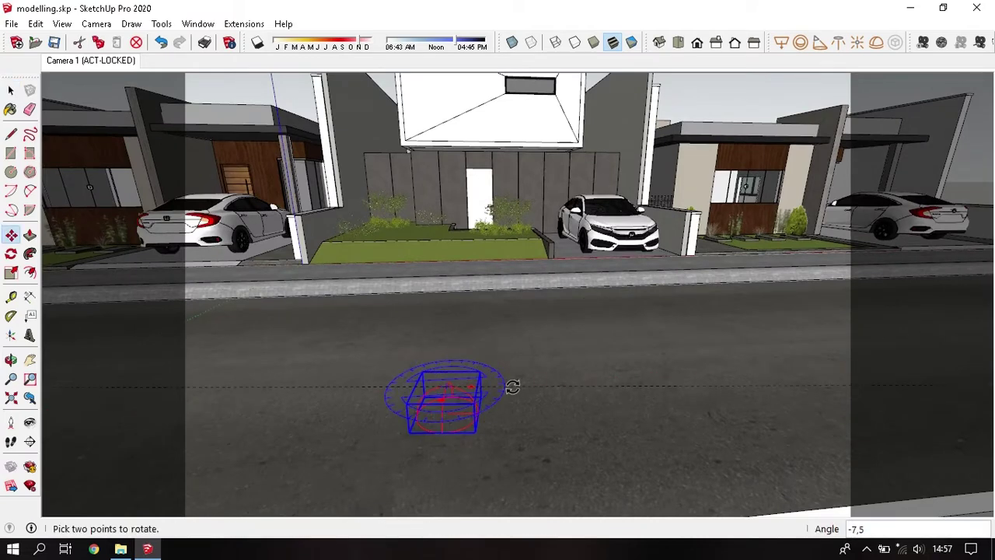
key(space)
scroll(503, 392, down, 2)
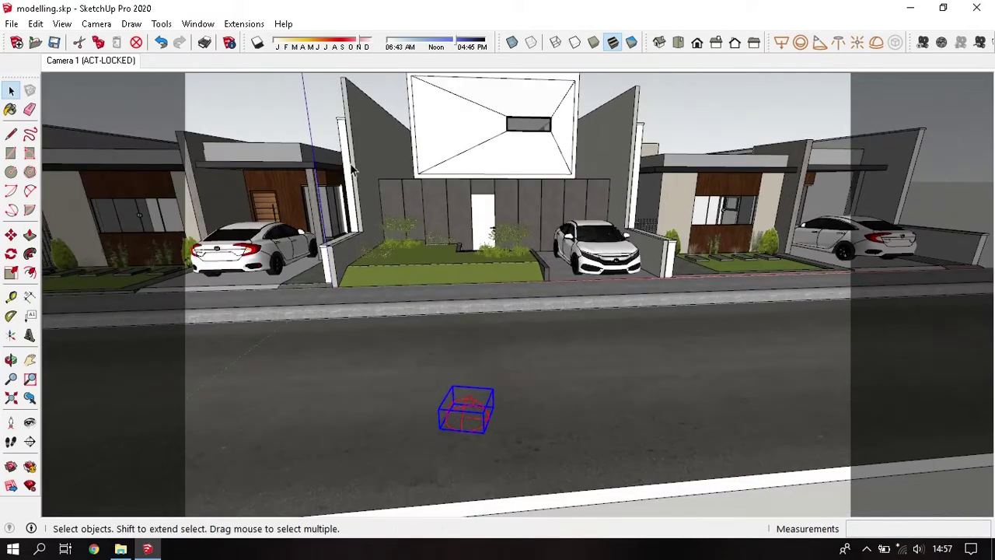
click(185, 101)
Step: Render the locked Camera 1 front view in V-Ray with exposure re-enabled at 5.00
click(122, 65)
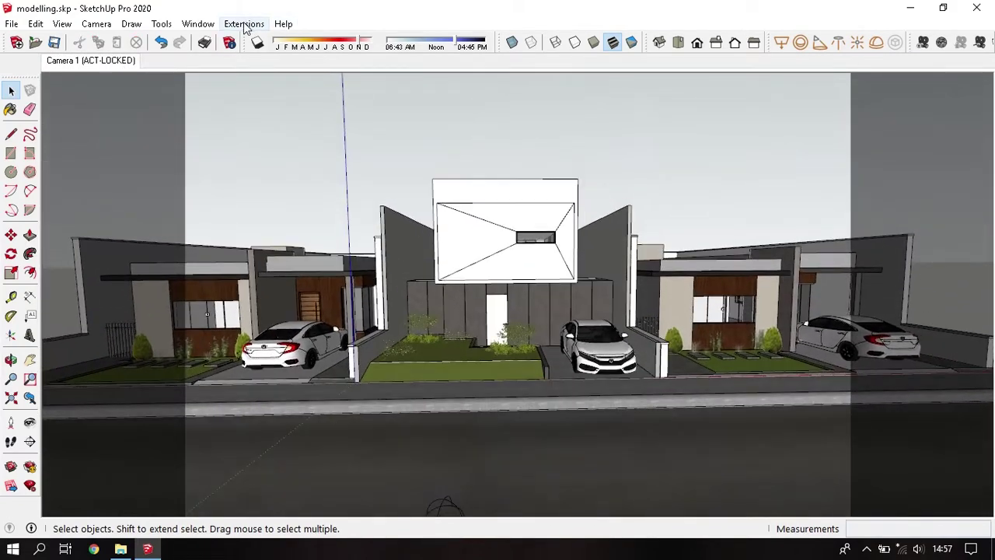
click(244, 24)
click(339, 59)
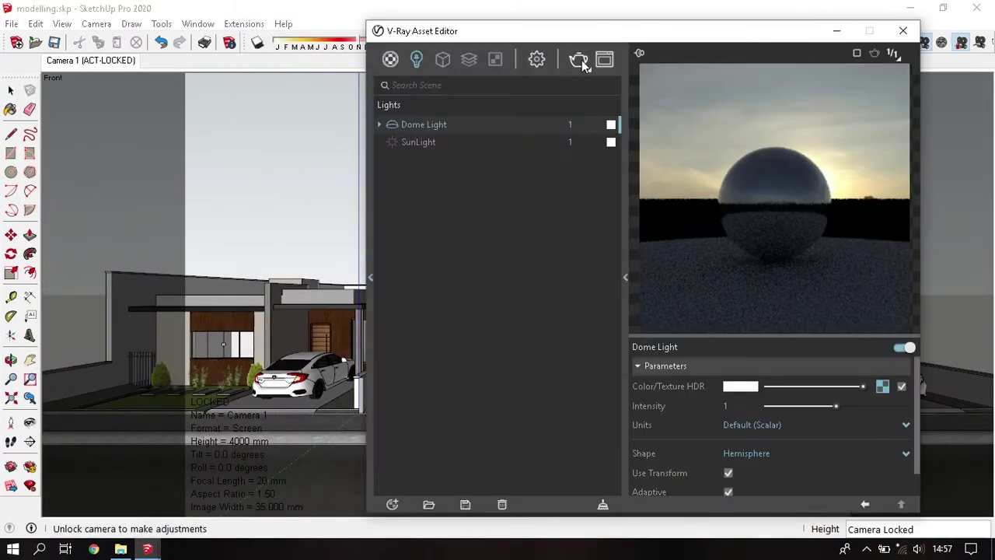
click(581, 60)
click(713, 127)
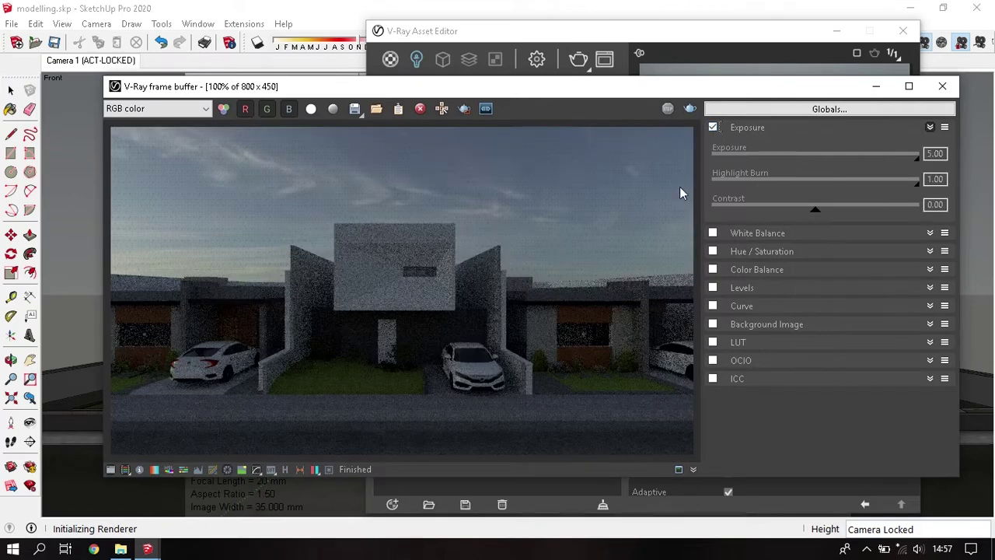
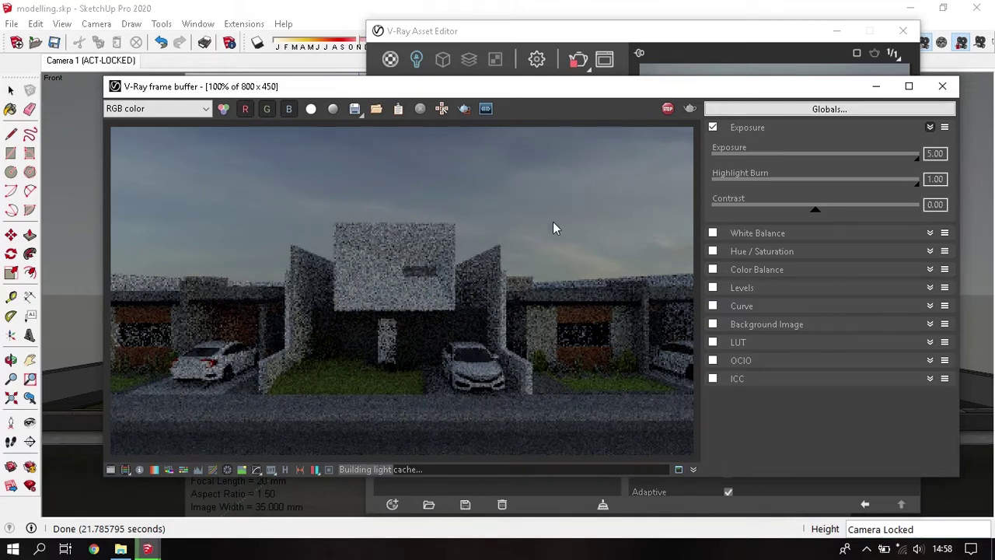
Step: Stop the running render and set the Dome Light intensity to 20
click(667, 109)
click(942, 86)
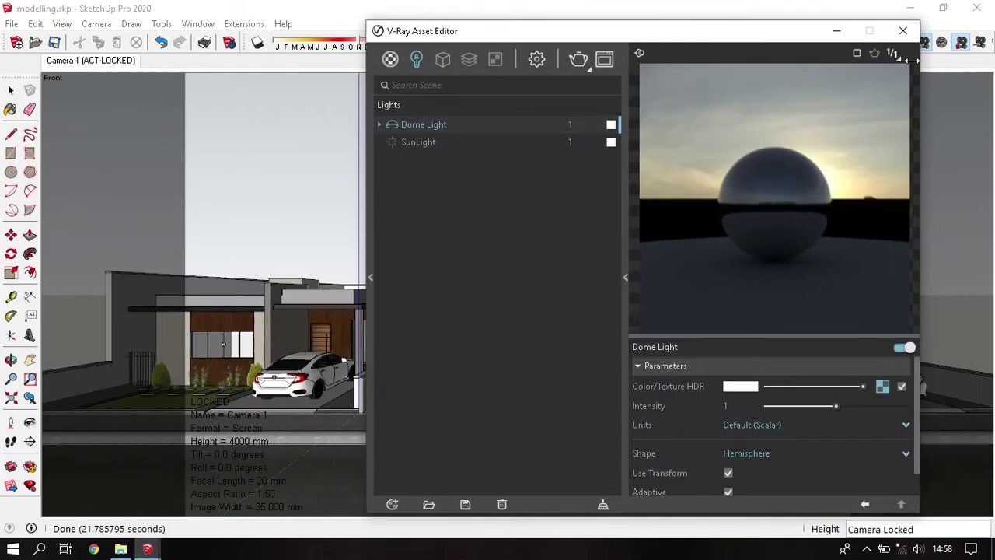
double_click(570, 125)
text(20)
key(Return)
Step: Set the camera exposure value to 10 in Render Settings
click(535, 62)
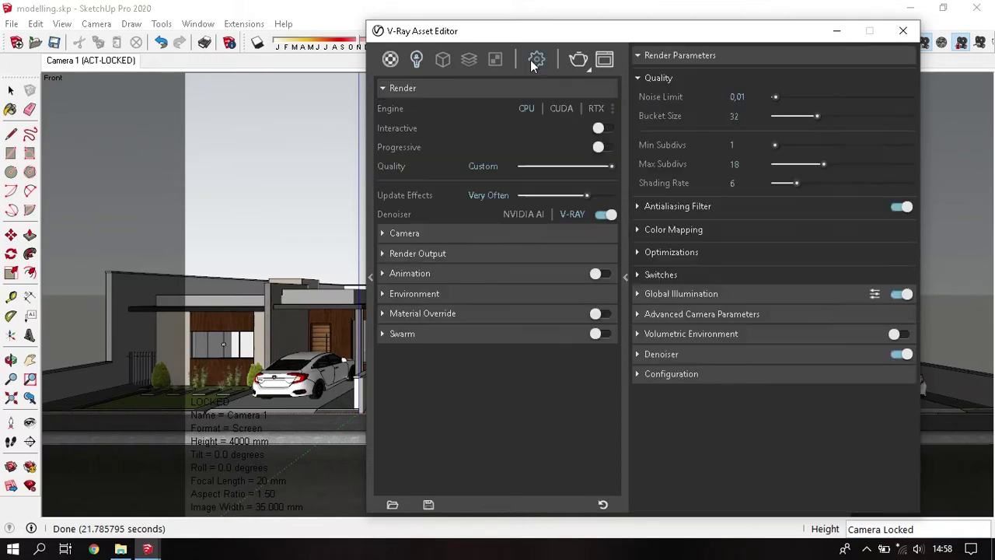
click(426, 235)
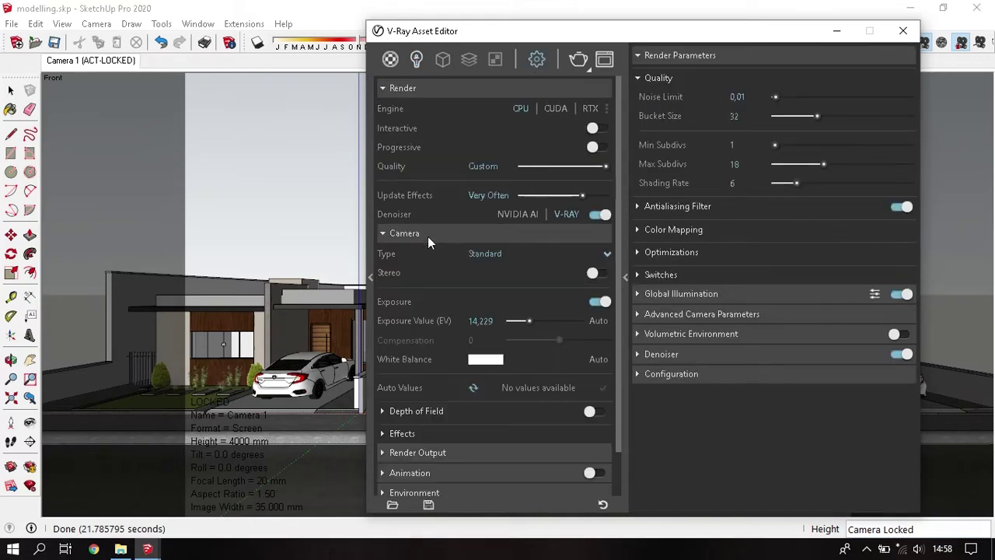
click(482, 321)
text(10)
key(Return)
Step: Check the antialiasing and Color Mapping settings, then start a new render
click(695, 210)
click(696, 210)
click(686, 232)
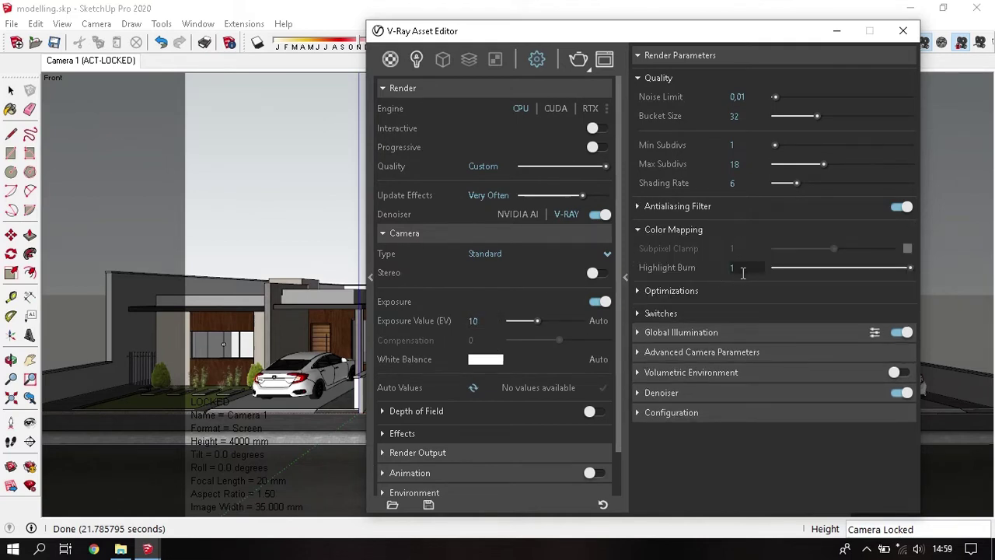
key(Return)
click(699, 228)
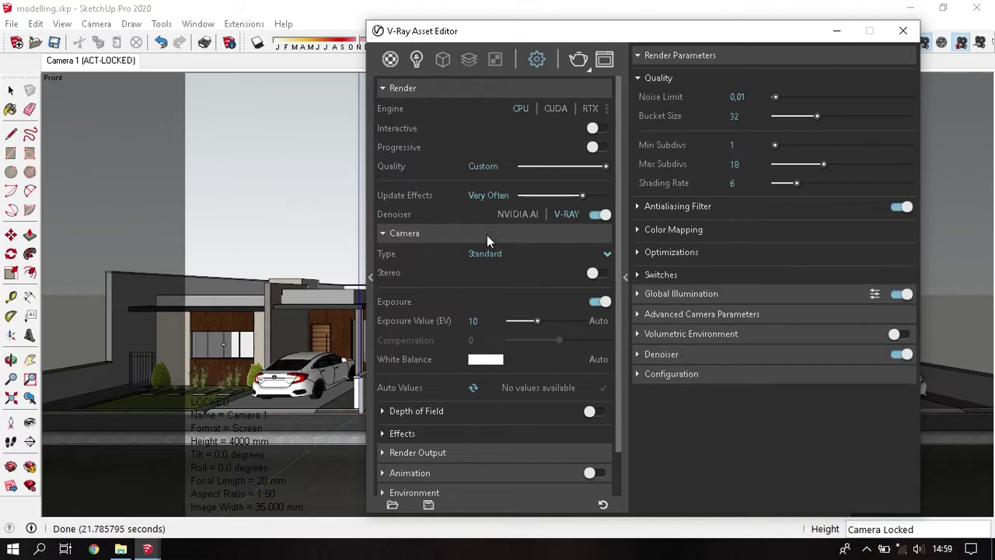
click(486, 235)
click(578, 60)
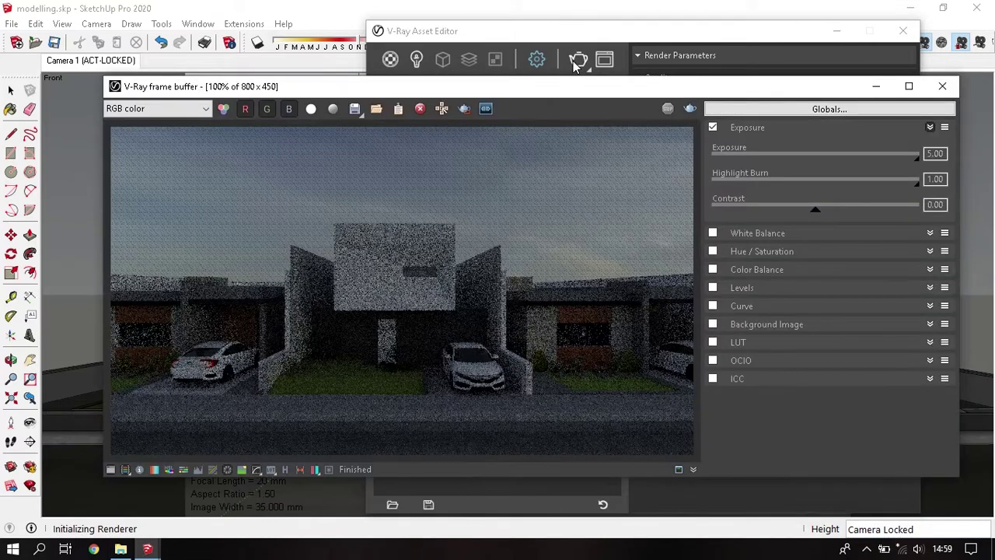
Step: Turn off the render's exposure correction and open the colour corrections panel
click(714, 128)
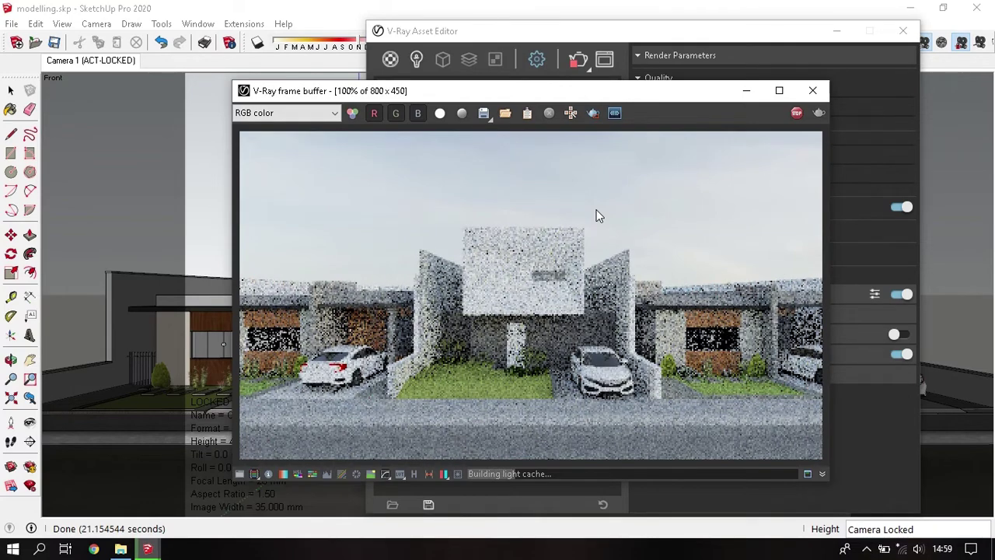
click(240, 473)
mouse_move(579, 98)
mouse_down()
mouse_move(442, 99)
mouse_move(432, 84)
mouse_up()
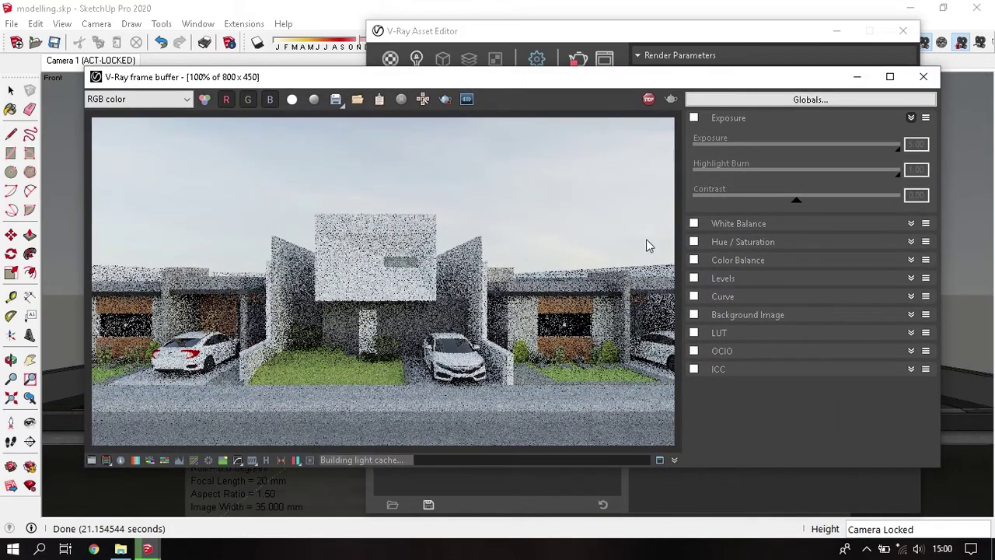
Step: Try a 7986 white balance temperature, switch it back off, and close the corrections
click(723, 227)
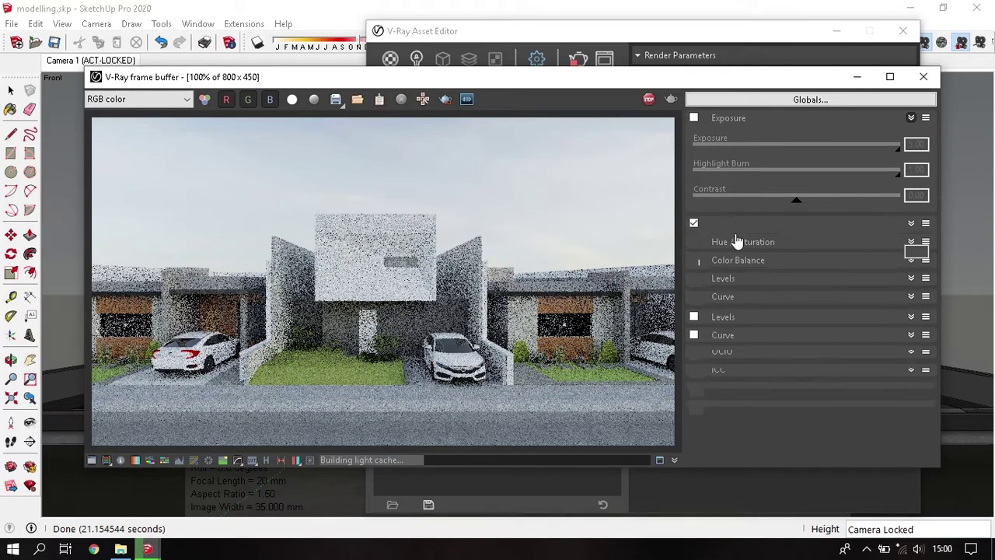
mouse_move(780, 266)
mouse_down()
mouse_move(855, 271)
mouse_move(748, 276)
mouse_move(795, 277)
mouse_up()
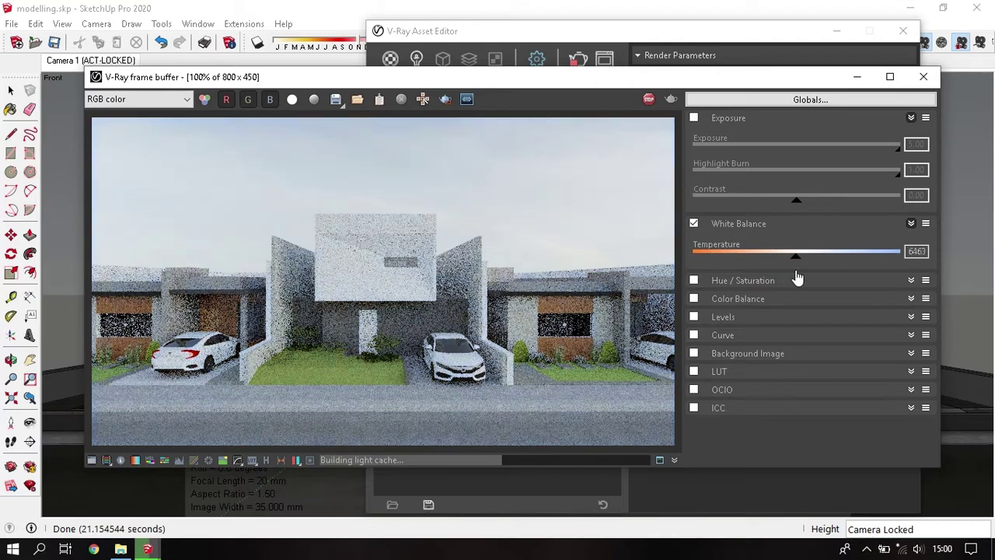
click(695, 223)
click(91, 461)
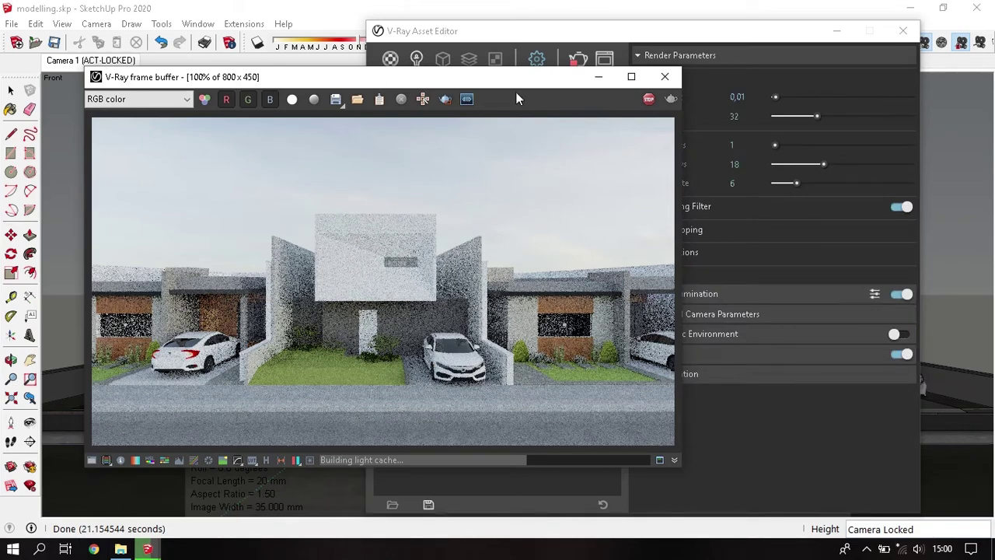
drag(515, 87, 656, 83)
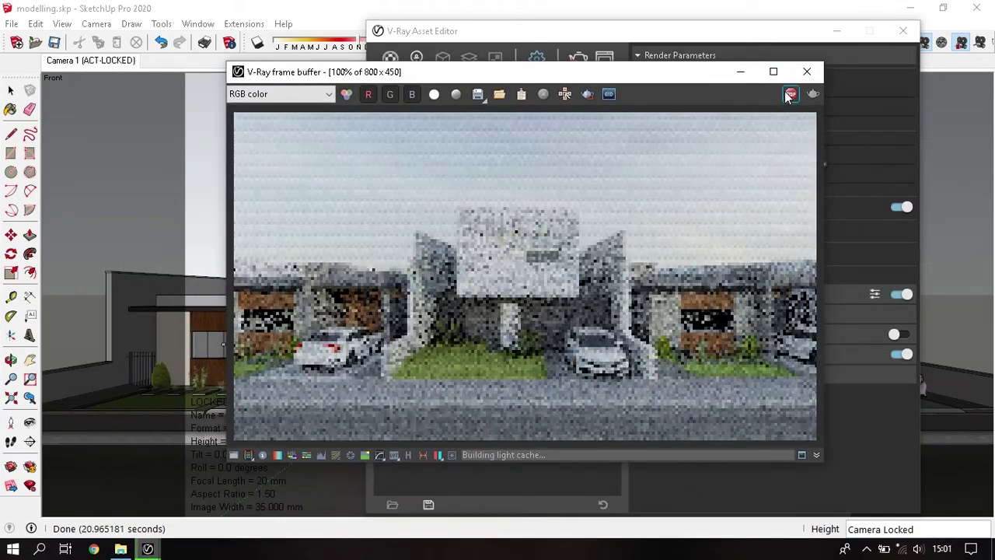
Step: Close the frame buffer and Asset Editor and orbit up to the entrance canopy
click(814, 73)
click(902, 30)
scroll(463, 361, up, 3)
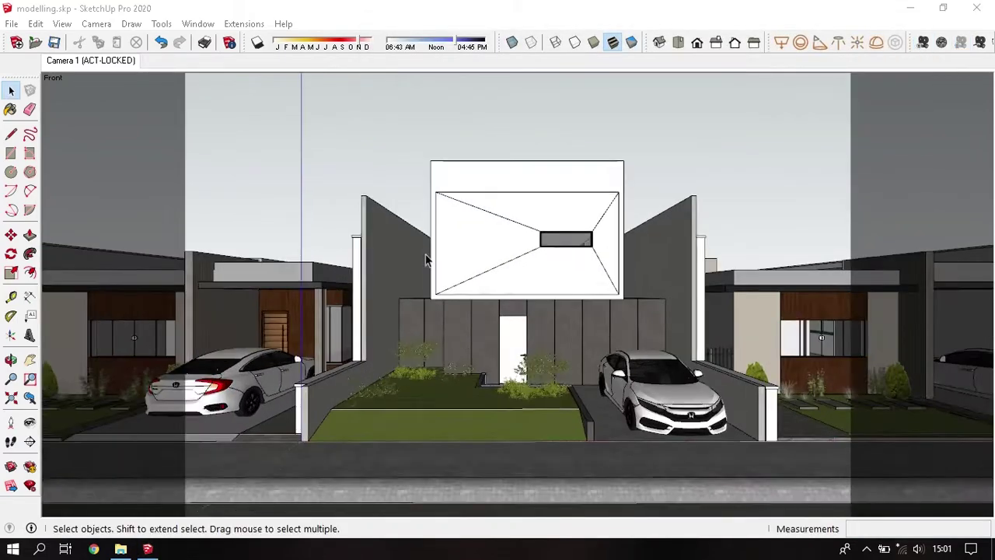
scroll(580, 364, up, 1)
scroll(515, 335, up, 2)
scroll(515, 324, up, 3)
mouse_move(515, 324)
middle_down()
mouse_move(566, 285)
mouse_move(506, 251)
mouse_move(493, 260)
middle_up()
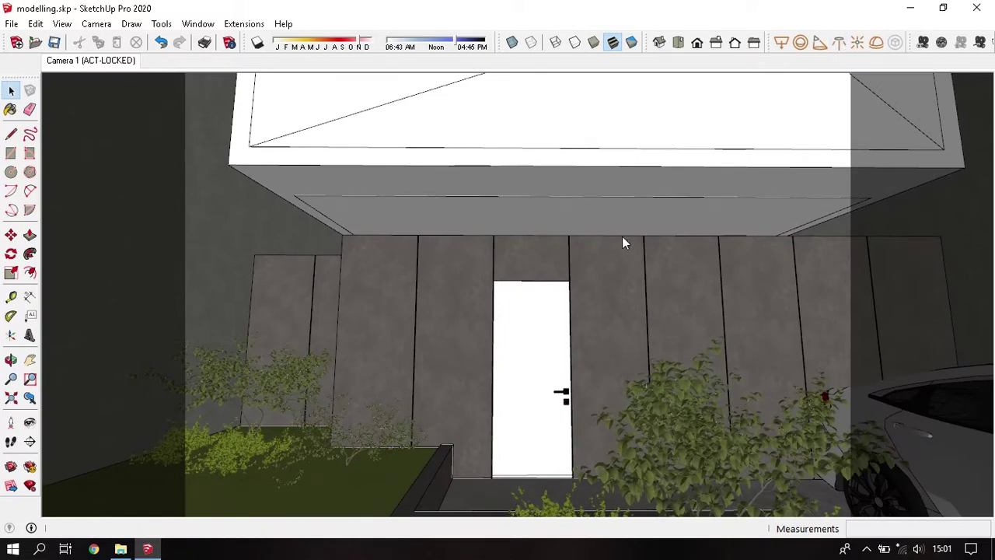
Step: Load the 19.ies profile from D:\Sketchup\SK IES for a new IES light
click(582, 265)
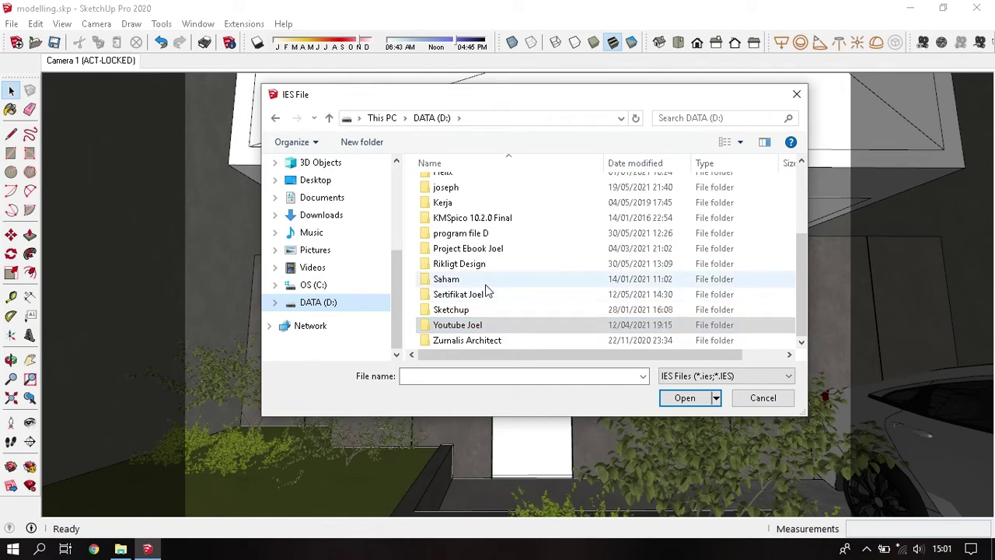
double_click(491, 310)
double_click(467, 231)
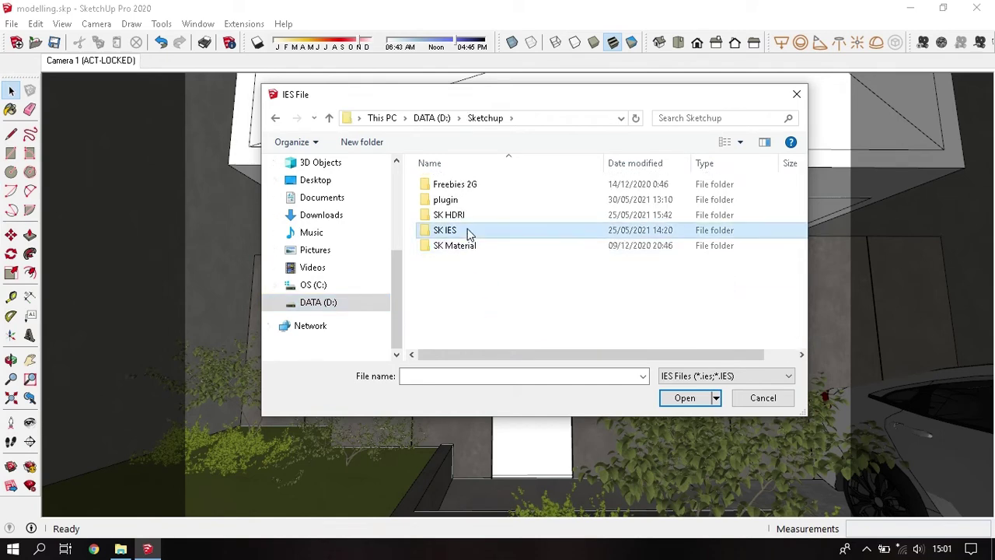
scroll(642, 257, down, 1)
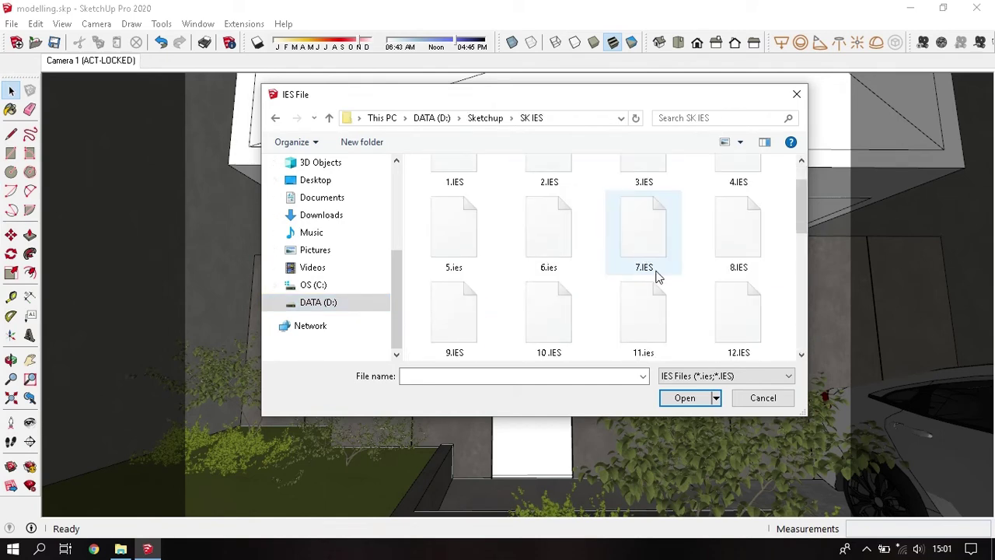
scroll(556, 299, down, 1)
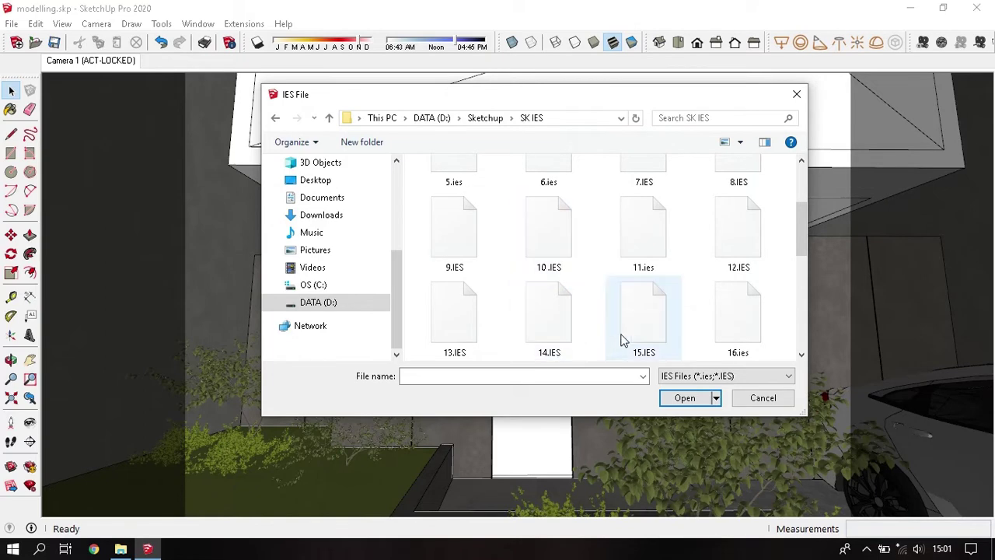
scroll(622, 340, down, 1)
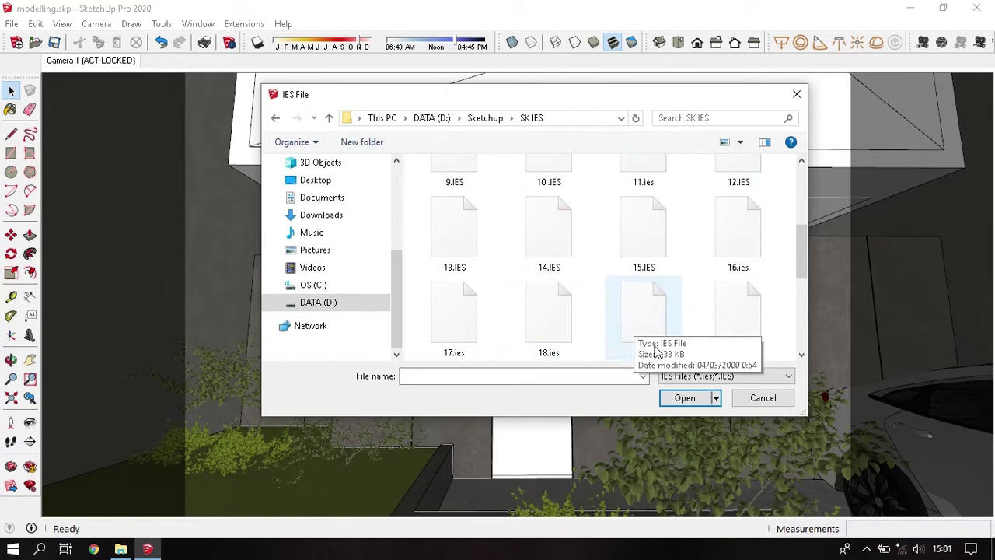
click(642, 312)
click(685, 397)
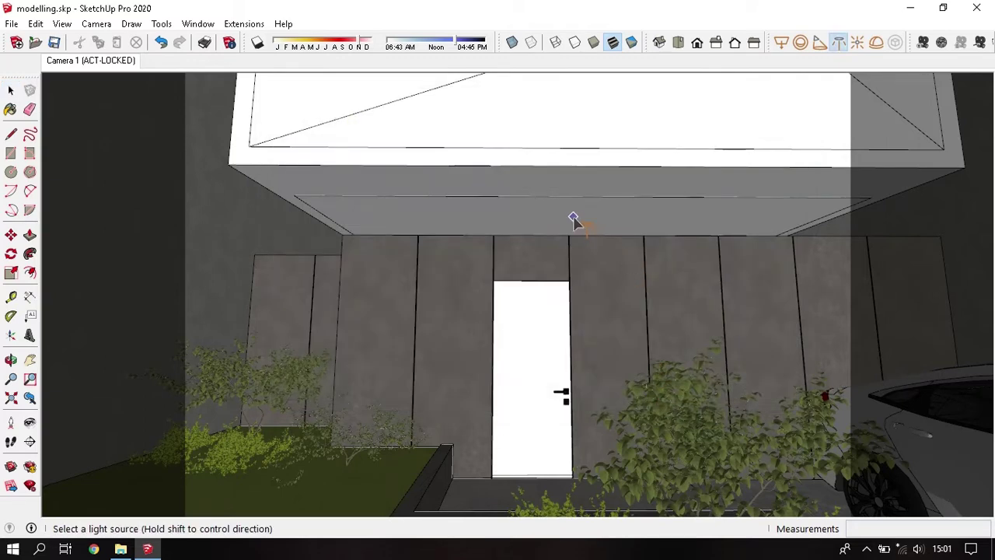
Step: Place an IES light under the canopy above the door and select it
click(551, 219)
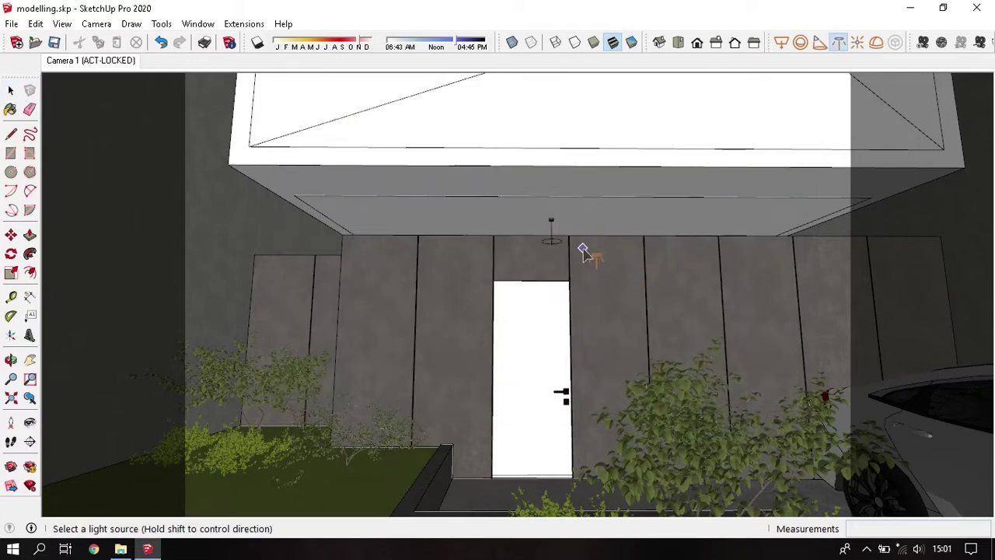
key(space)
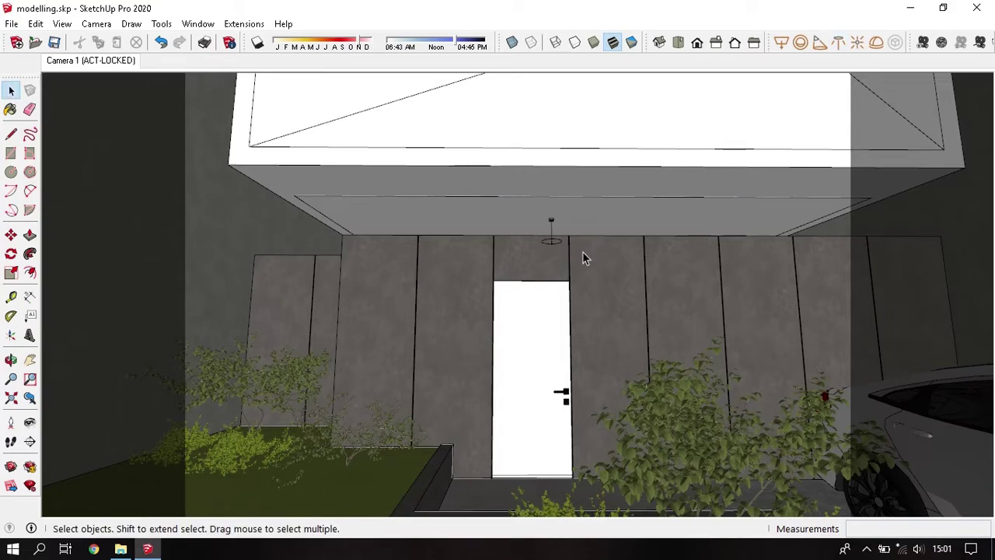
scroll(572, 237, up, 2)
scroll(549, 219, up, 1)
click(547, 220)
scroll(548, 220, down, 1)
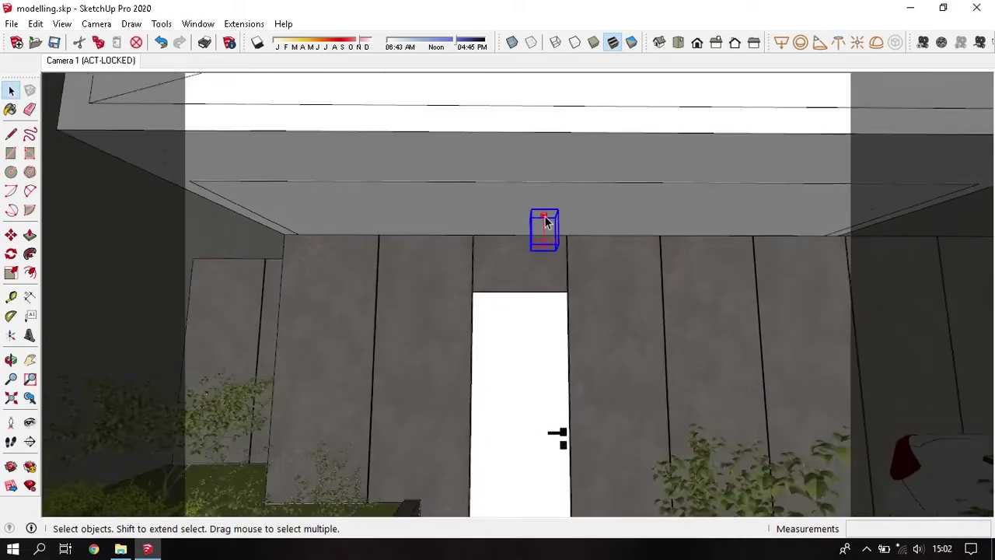
scroll(548, 220, down, 2)
Step: Copy the light to the left of the door and twice to the right along the canopy
key(m)
ctrl+click(585, 213)
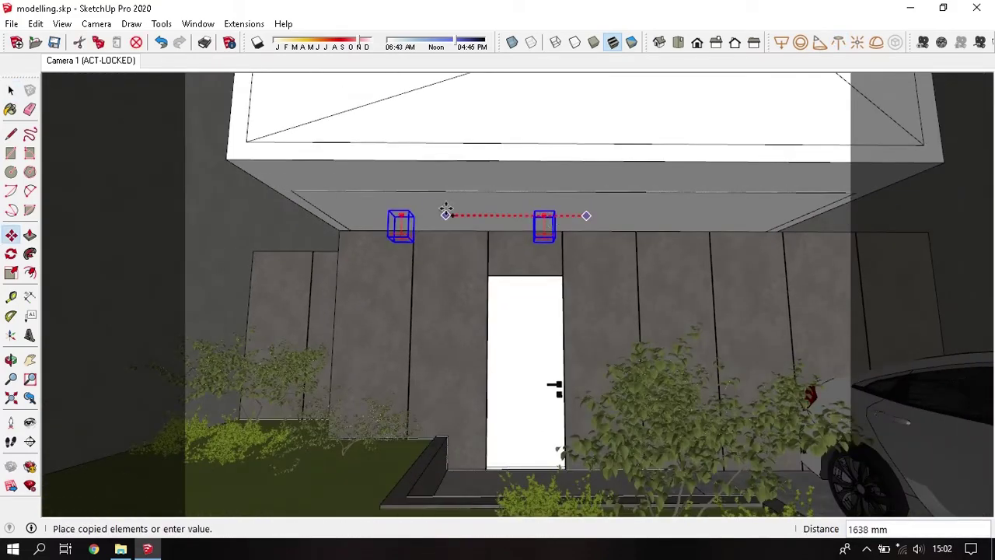
click(445, 212)
ctrl+click(437, 209)
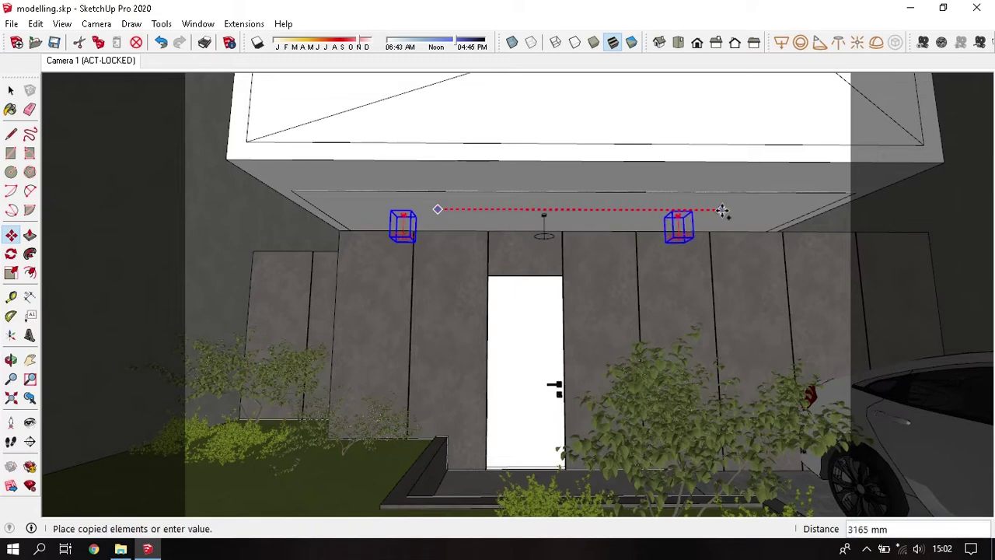
click(676, 210)
ctrl+click(669, 221)
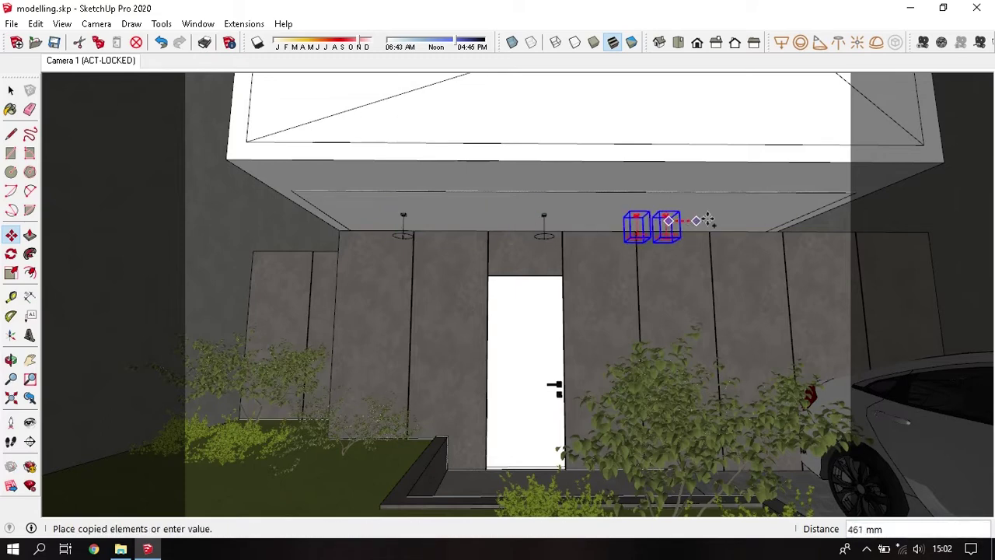
click(800, 210)
key(space)
Step: Nudge the light above the door slightly left and return to the Camera 1 view
click(540, 227)
key(m)
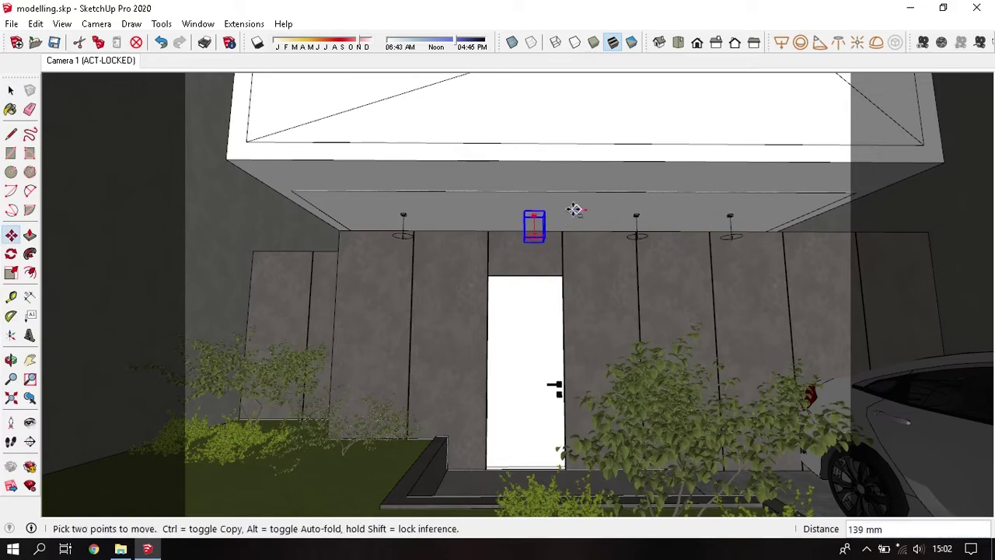
click(573, 208)
key(space)
click(118, 63)
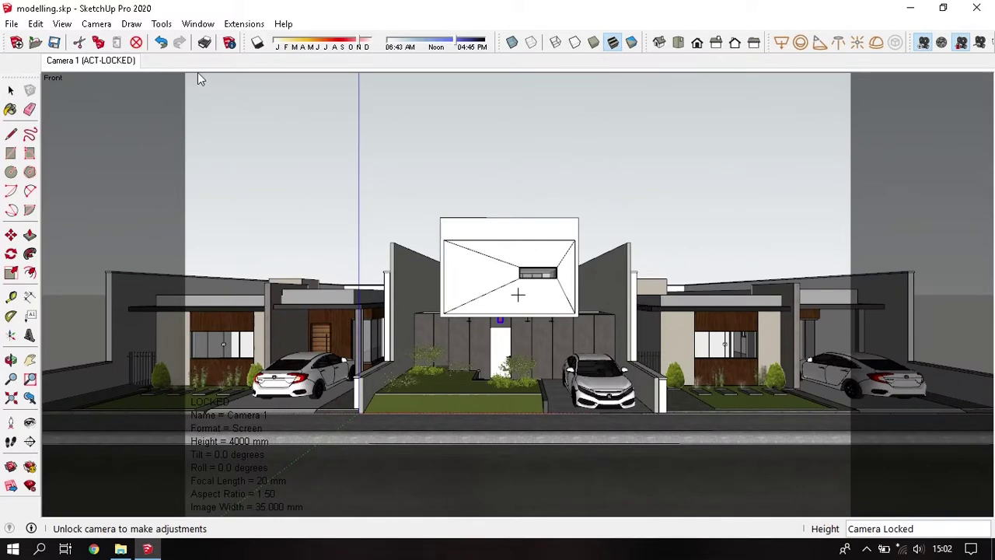
Step: In the V-Ray Asset Editor, set the IES light's shape to From IES File
click(243, 23)
click(365, 58)
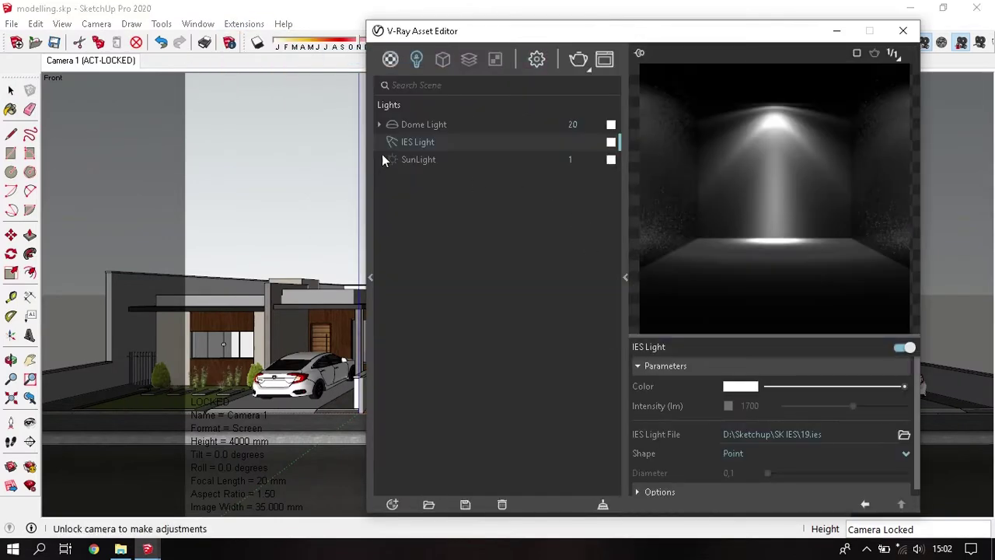
double_click(424, 142)
text(downlight)
click(755, 455)
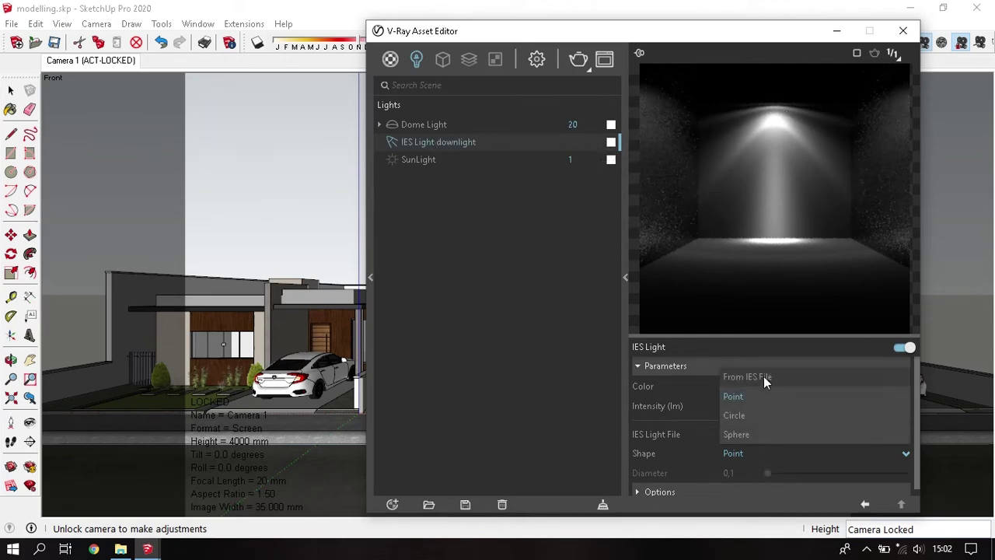
click(764, 376)
Step: Give the IES light a warm 4000 K colour and close the Asset Editor
click(732, 385)
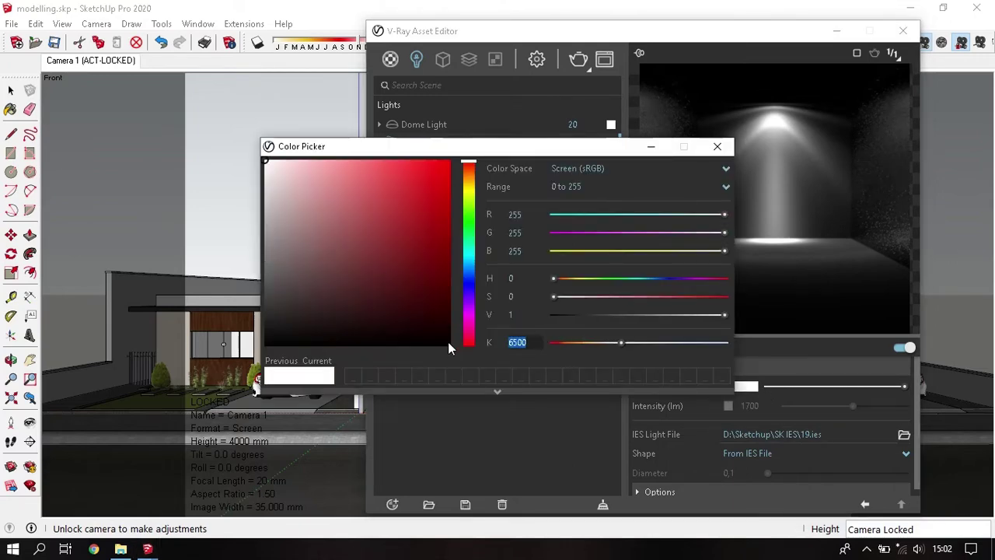
text(4000)
key(Return)
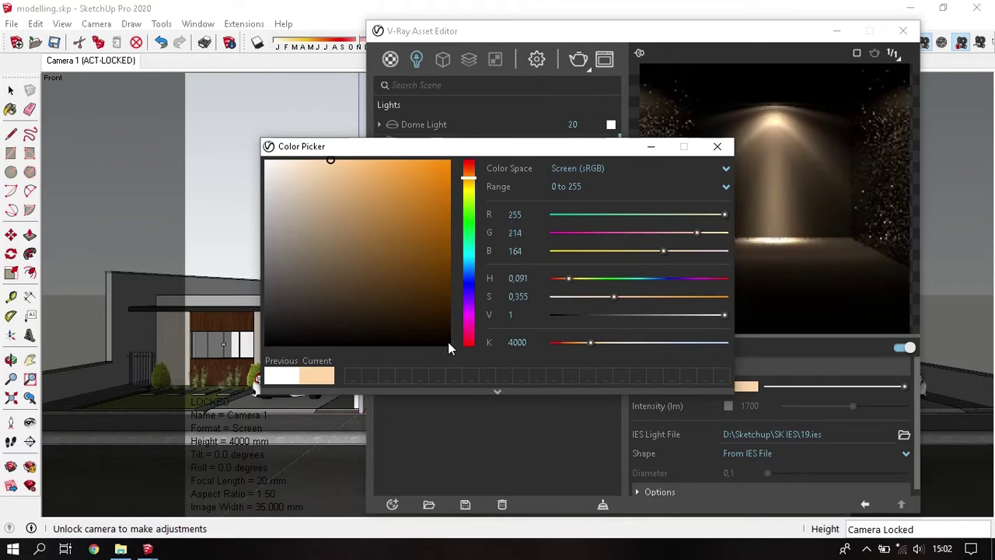
click(717, 146)
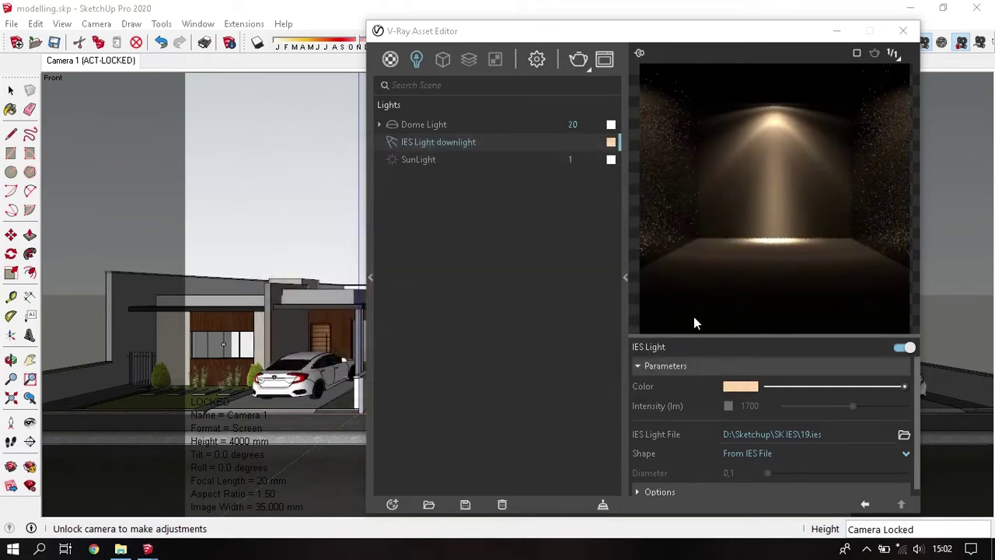
click(906, 37)
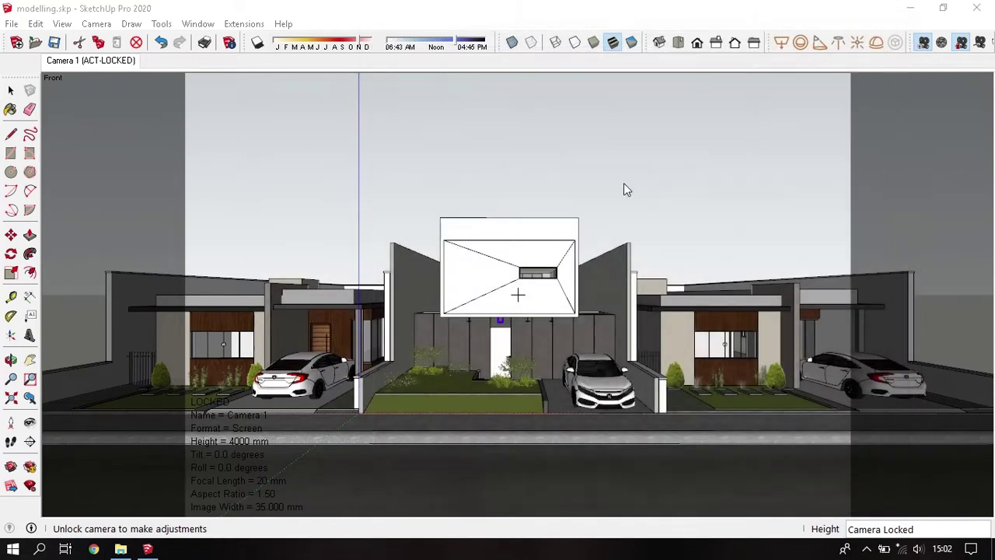
Step: Reopen the V-Ray Asset Editor and run a test render of the facade
click(240, 24)
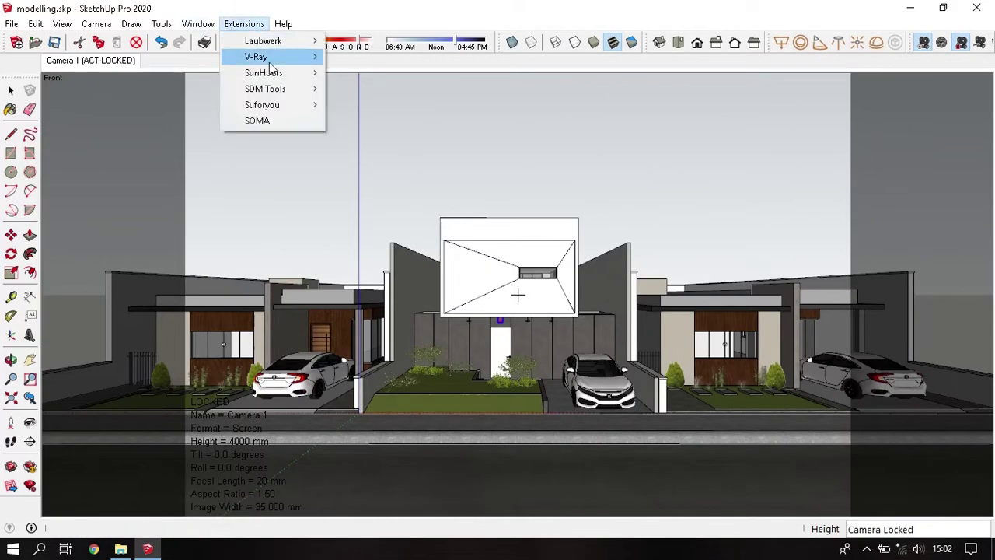
click(346, 56)
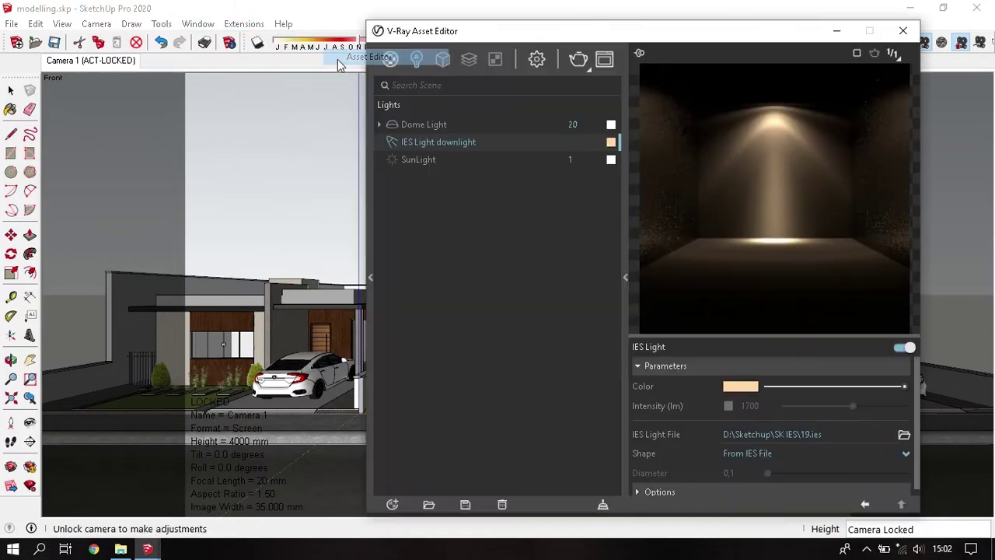
click(581, 61)
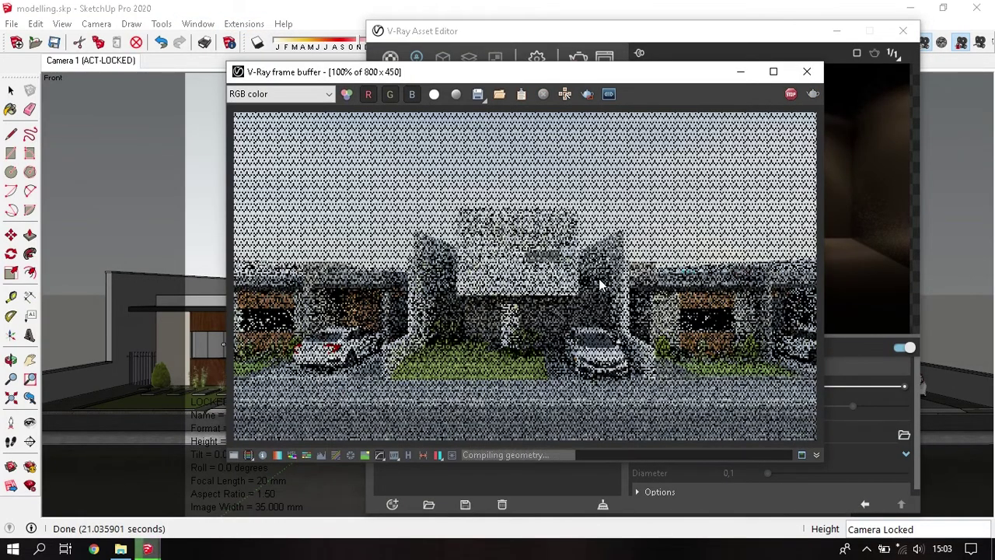
scroll(559, 318, up, 2)
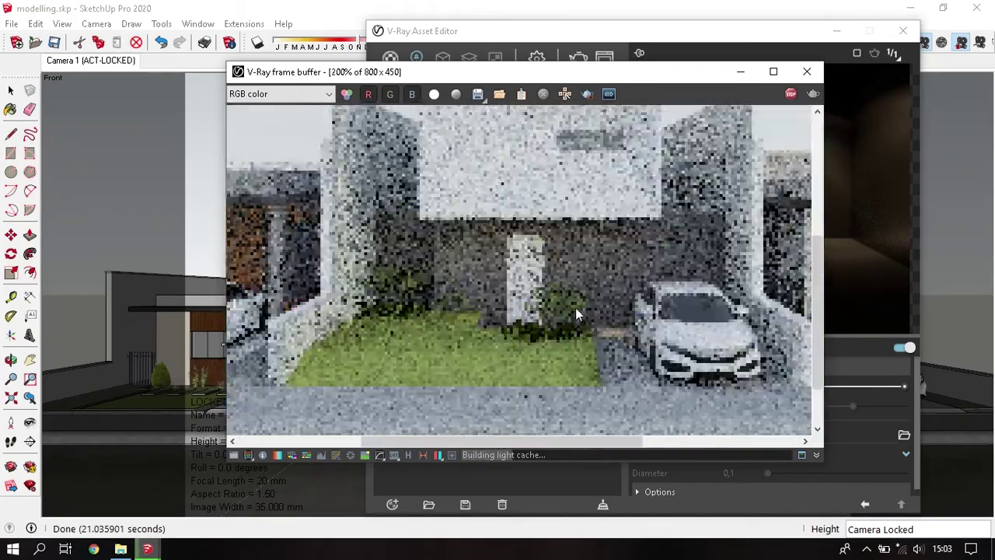
scroll(575, 314, down, 1)
scroll(544, 303, up, 2)
scroll(521, 290, down, 1)
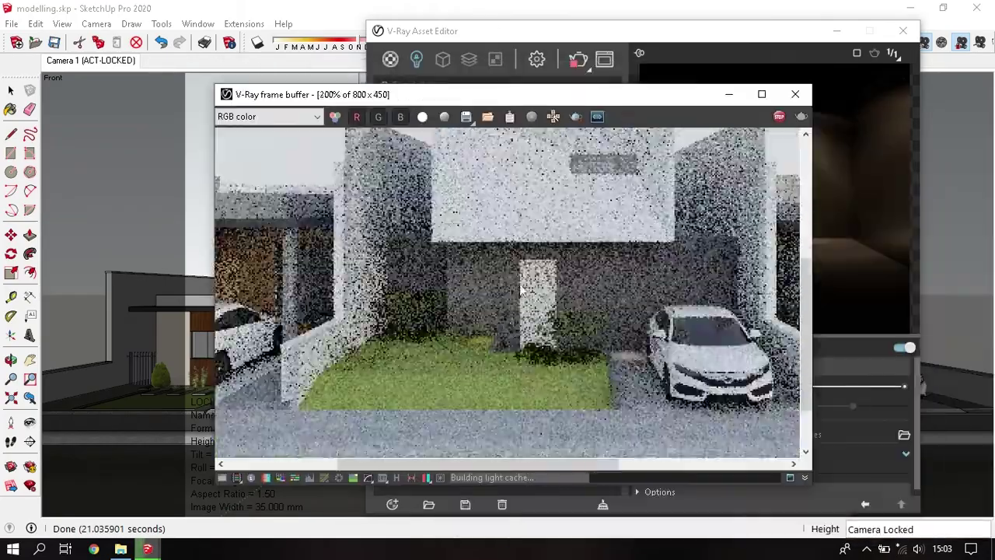
scroll(541, 290, up, 1)
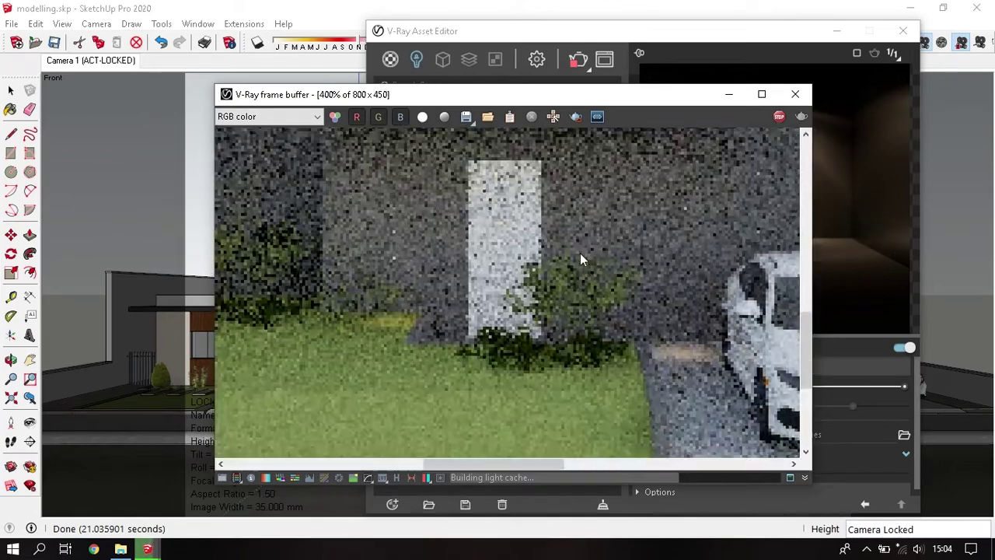
scroll(580, 259, down, 1)
scroll(608, 313, up, 1)
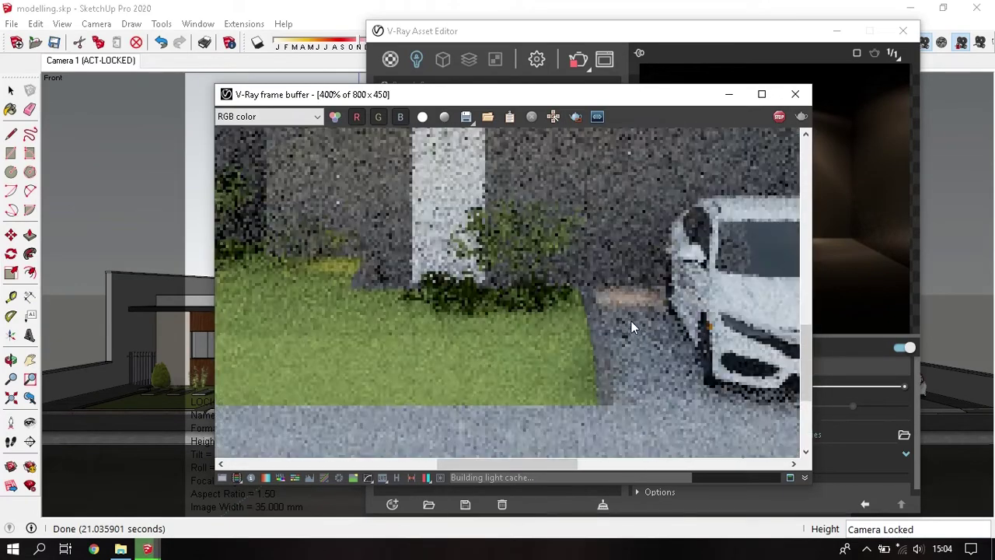
scroll(626, 314, down, 1)
scroll(639, 271, up, 1)
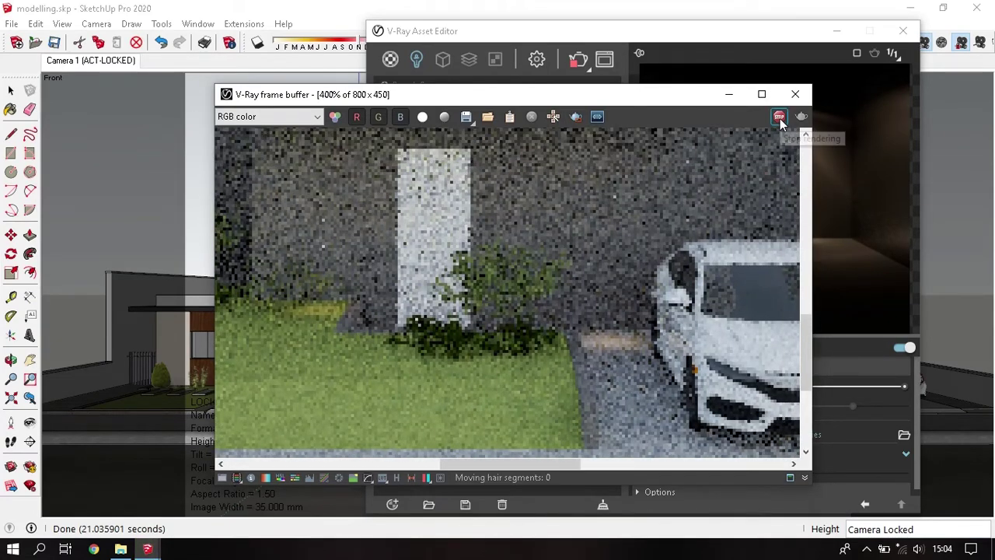
Step: Stop the render, set the IES light intensity to 10000 lm, and close the Asset Editor
click(795, 94)
click(728, 405)
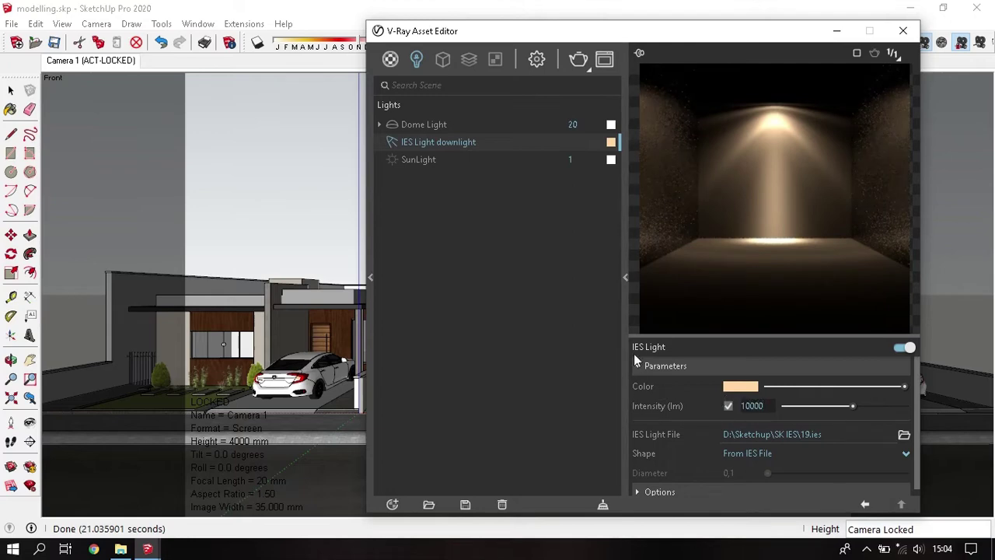
click(903, 30)
scroll(513, 342, up, 1)
Step: Orbit up under the canopy and select the four ceiling downlight fixtures
scroll(412, 350, up, 2)
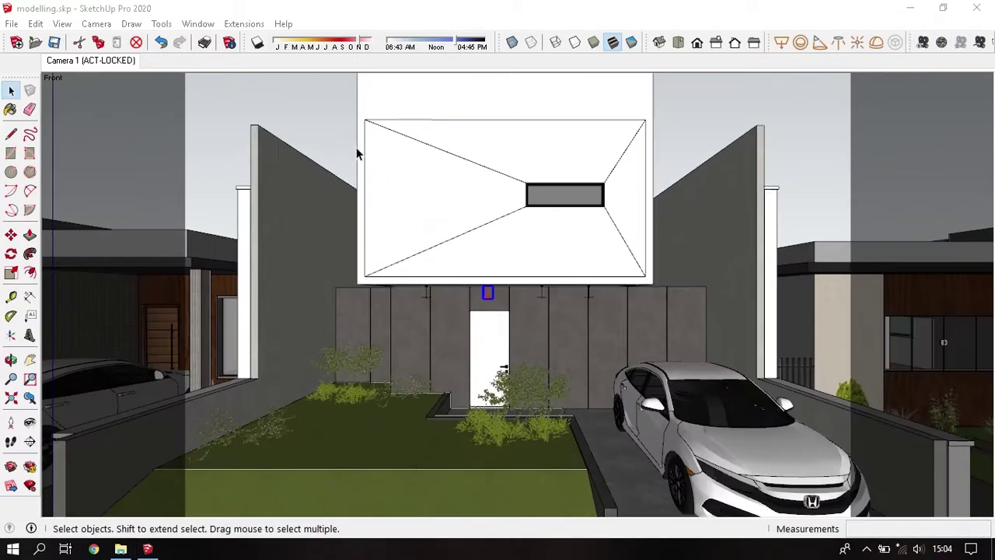
scroll(482, 326, up, 2)
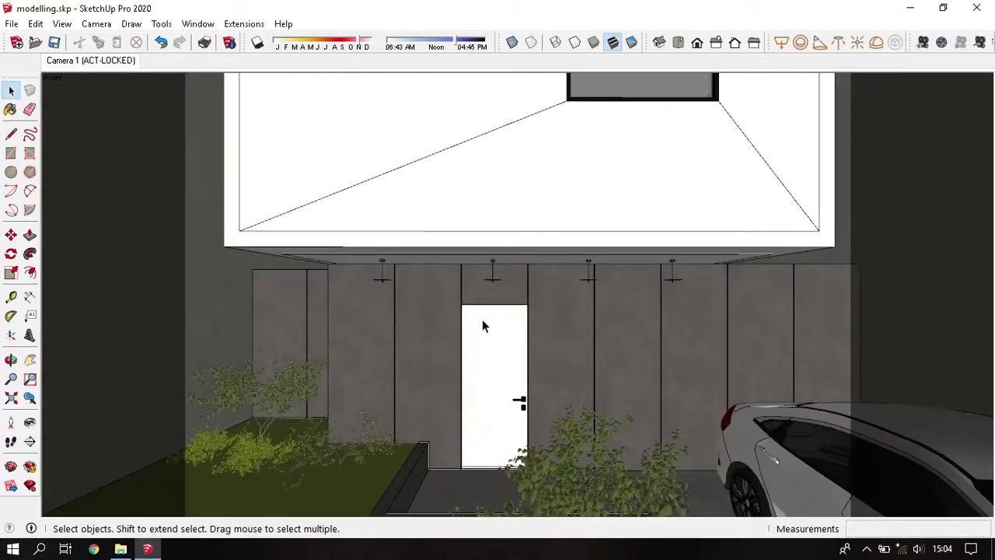
scroll(482, 326, up, 2)
middle_drag(444, 311, 256, 254)
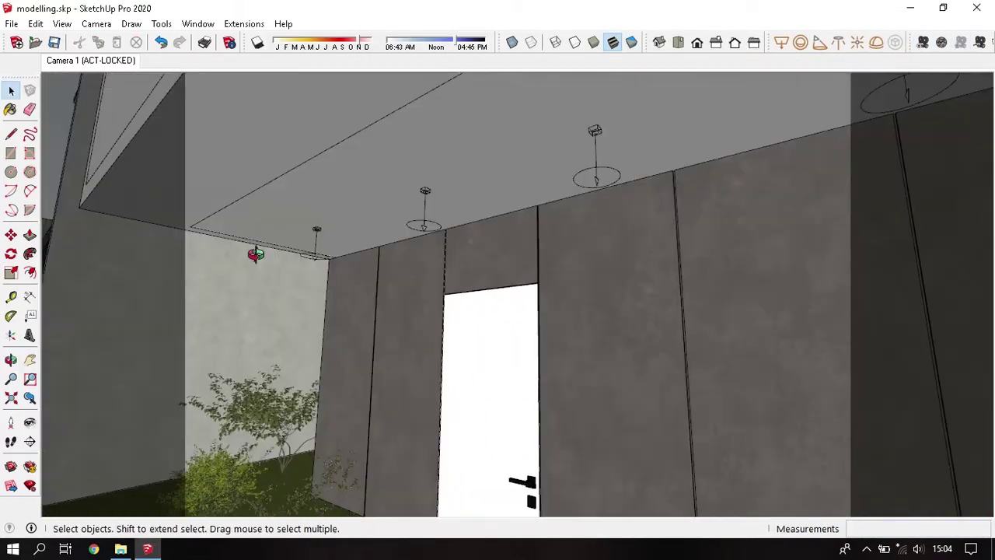
click(325, 256)
click(319, 250)
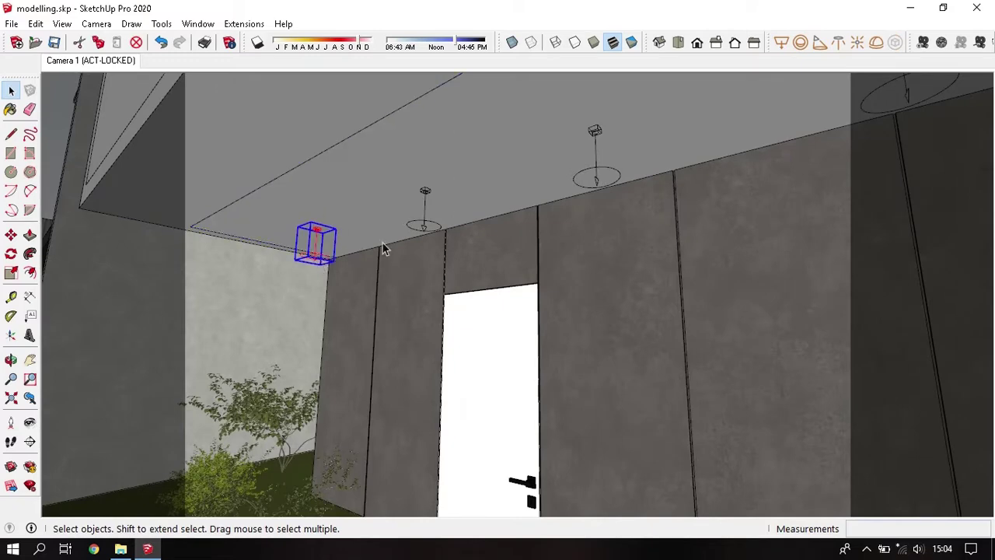
shift+click(439, 226)
shift+click(601, 183)
mouse_move(584, 231)
middle_down()
mouse_move(638, 200)
mouse_move(414, 208)
mouse_move(433, 149)
middle_up()
shift+click(605, 214)
Step: Move the four downlights closer to the grey wall and zoom back out to the front view
key(m)
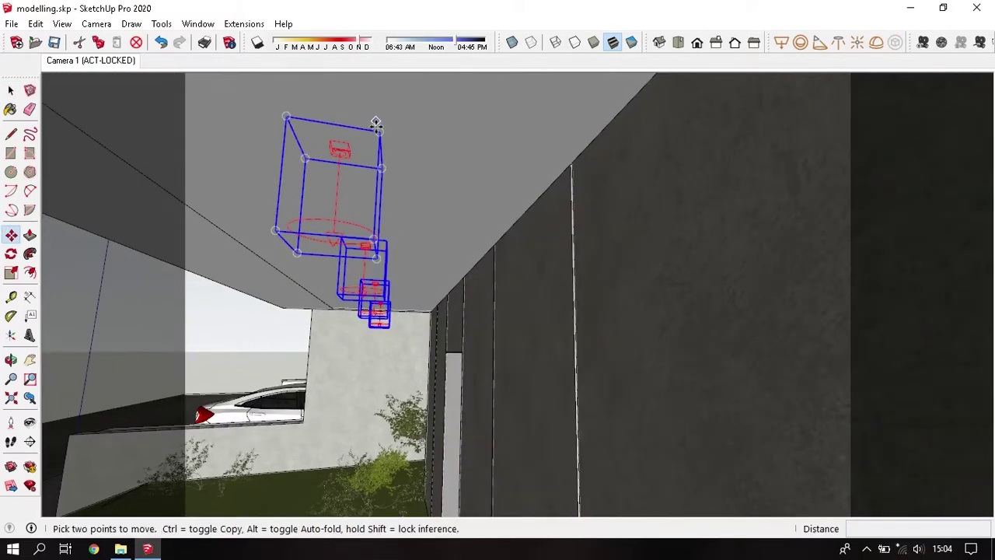
click(377, 124)
click(523, 330)
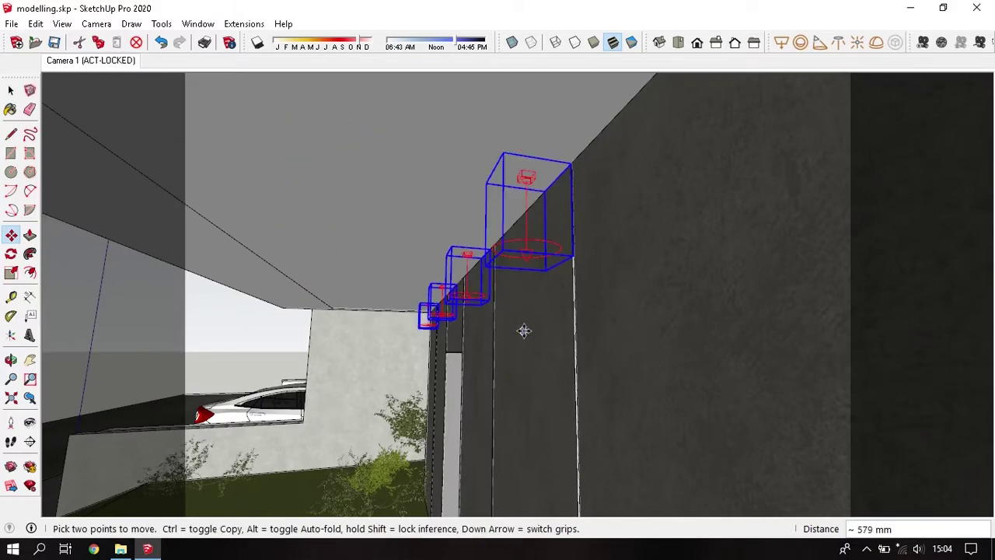
mouse_move(523, 143)
middle_down()
mouse_move(424, 225)
mouse_move(688, 285)
mouse_move(596, 288)
middle_up()
scroll(602, 303, down, 3)
scroll(625, 342, down, 3)
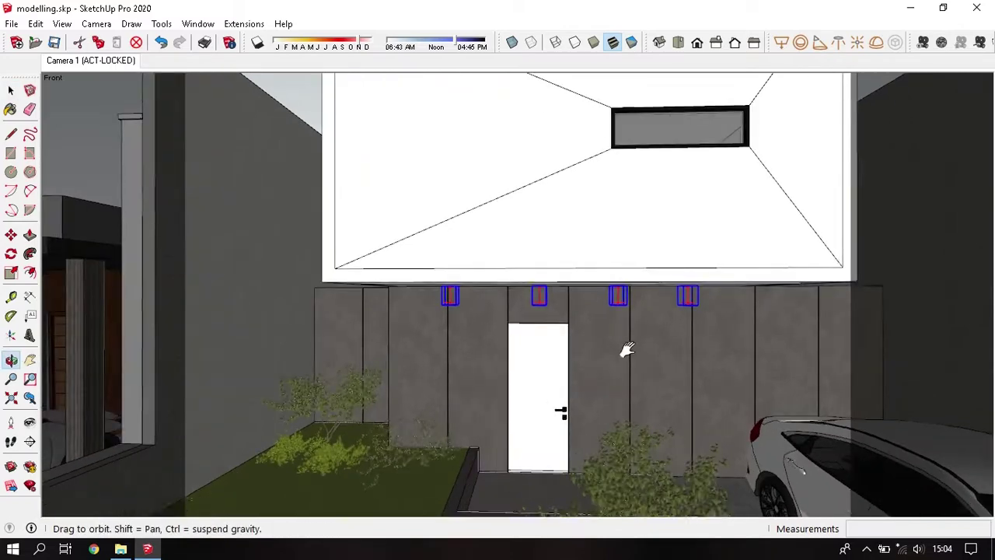
scroll(643, 342, down, 3)
scroll(150, 99, down, 1)
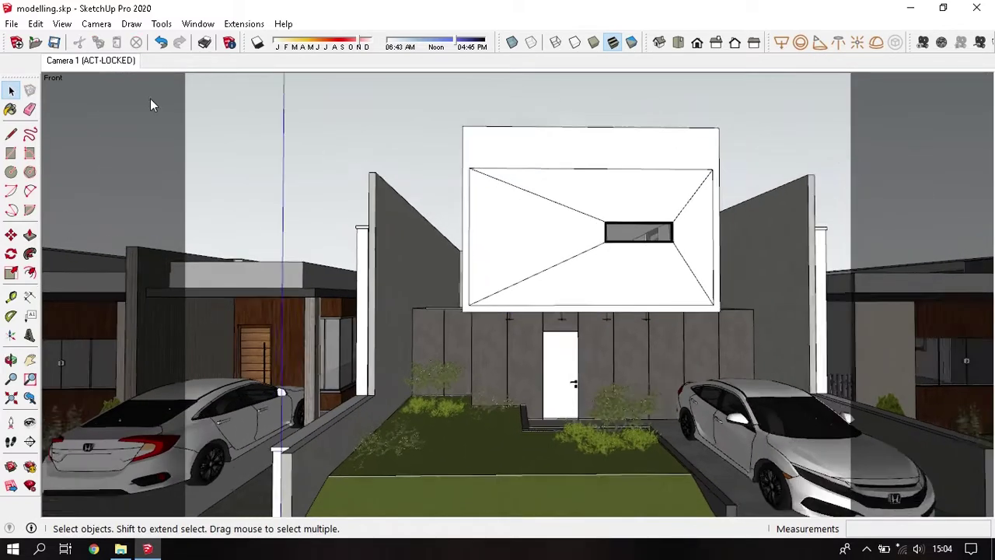
scroll(430, 212, down, 2)
scroll(427, 221, down, 2)
scroll(427, 222, down, 1)
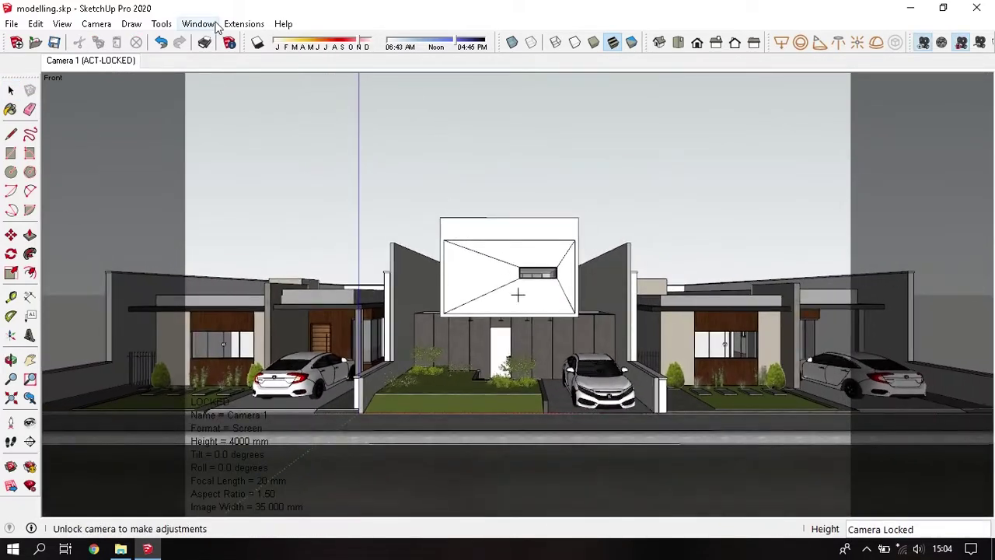
Step: Reopen the V-Ray Asset Editor and render the facade with the repositioned downlights
click(244, 23)
click(346, 62)
click(579, 59)
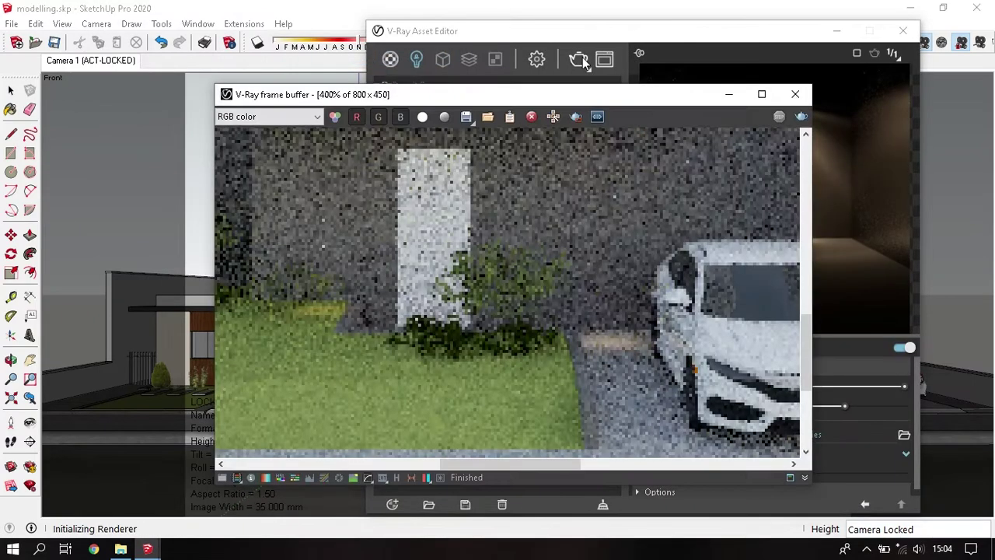
scroll(555, 251, down, 1)
scroll(556, 245, down, 1)
scroll(558, 235, down, 1)
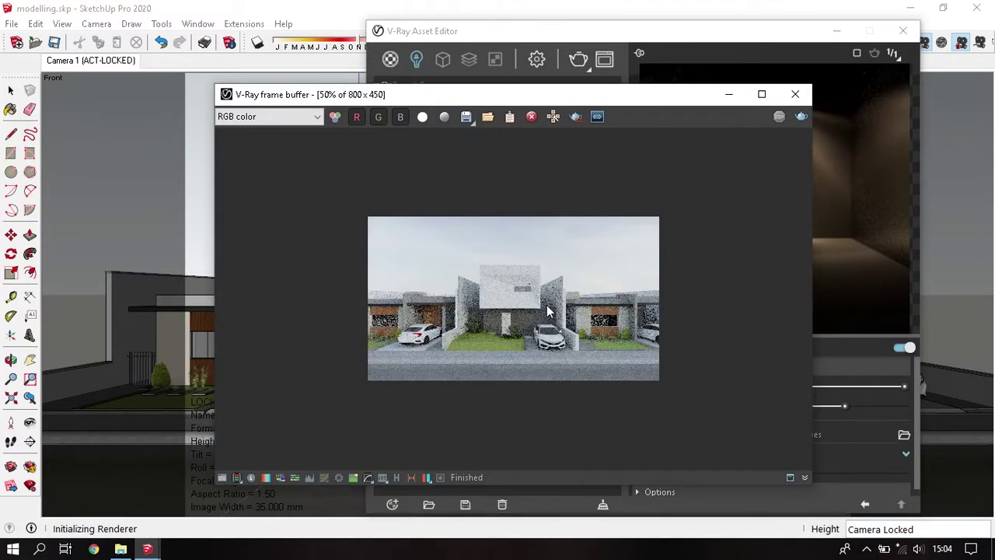
Step: Zoom and pan around the entrance in the frame buffer, then close it
scroll(547, 340, up, 1)
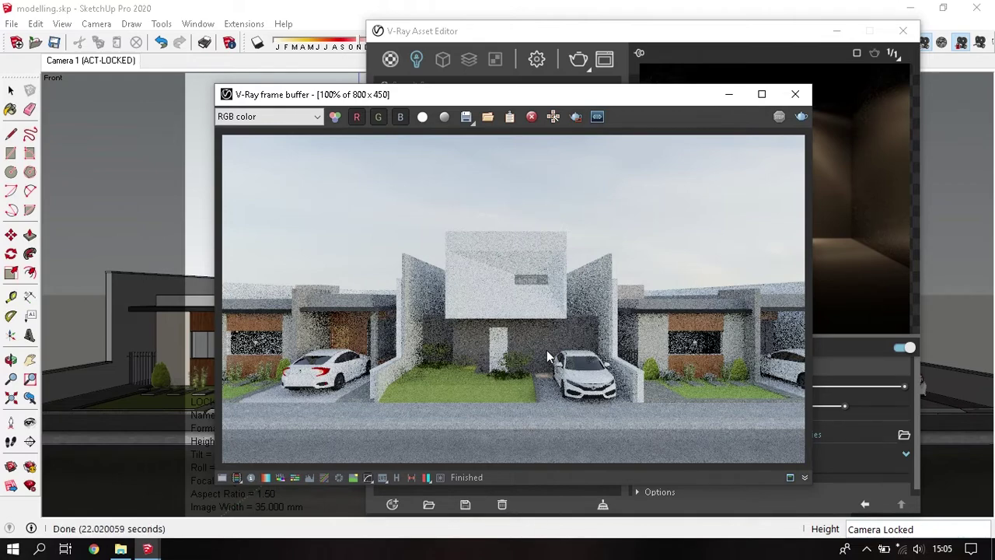
scroll(606, 310, up, 1)
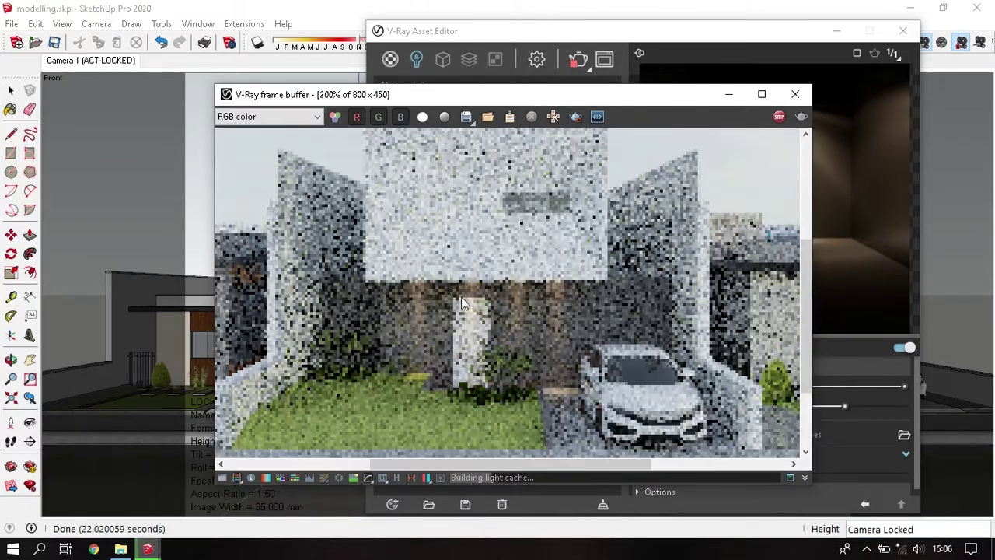
scroll(536, 303, up, 1)
middle_drag(544, 304, 577, 269)
scroll(584, 267, down, 2)
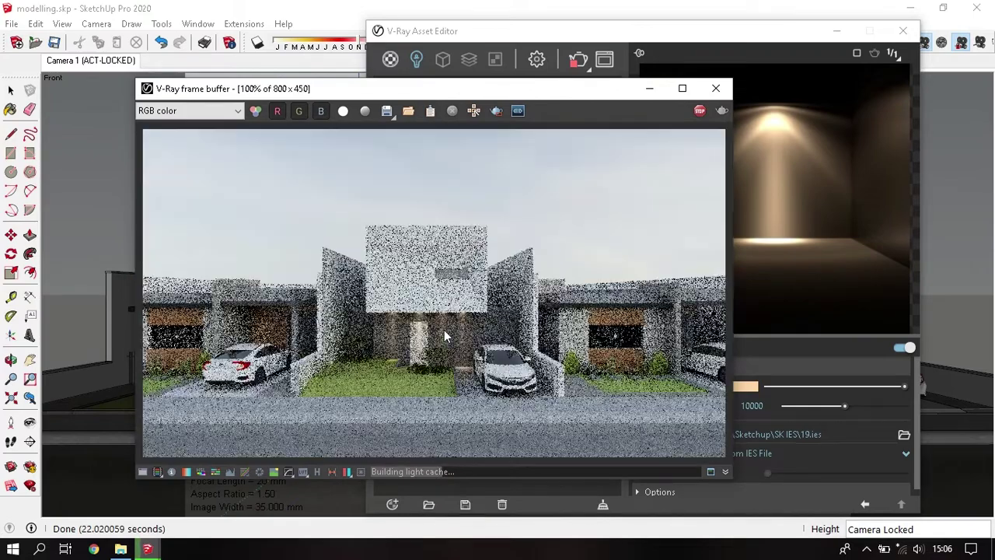
scroll(444, 329, up, 1)
middle_drag(461, 285, 426, 294)
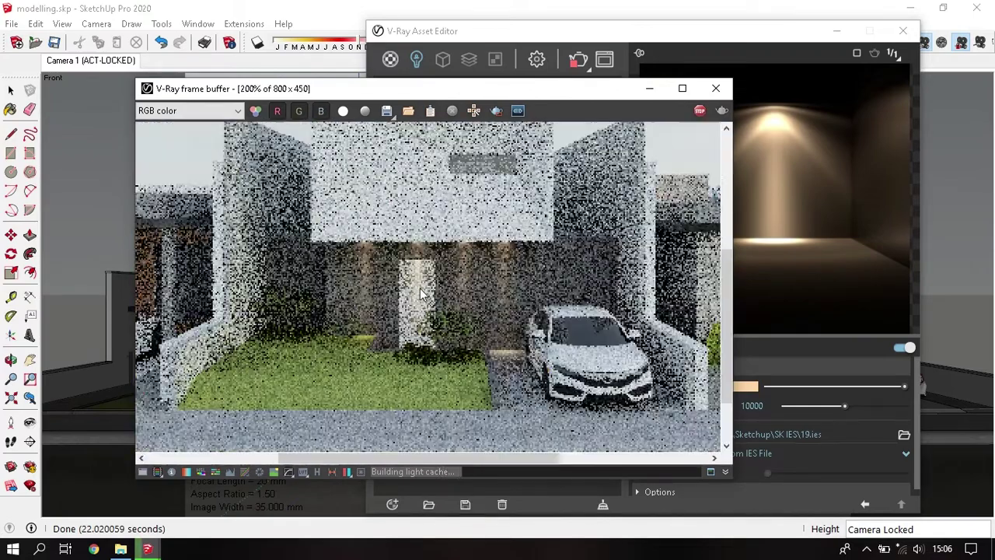
scroll(435, 307, down, 1)
scroll(434, 352, up, 1)
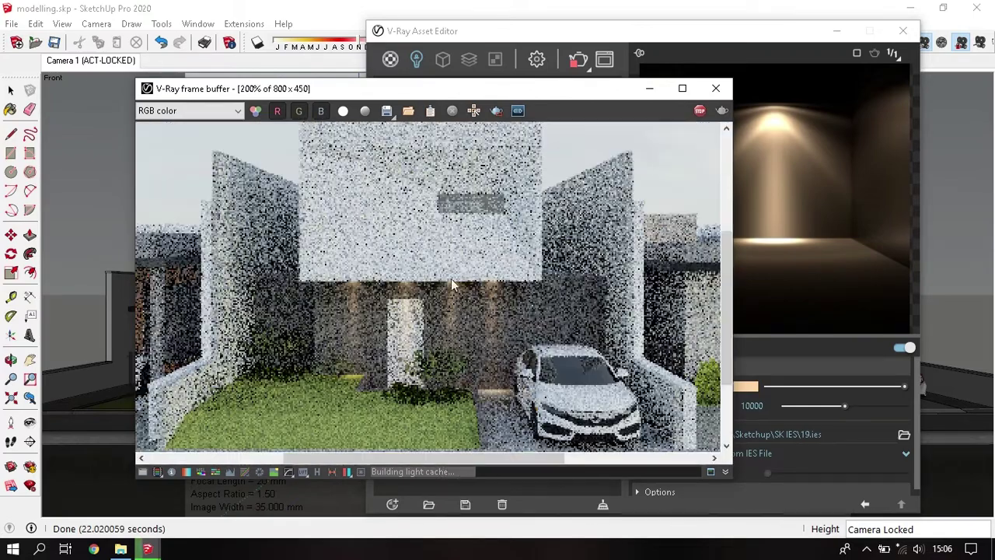
scroll(464, 314, down, 2)
scroll(464, 314, up, 1)
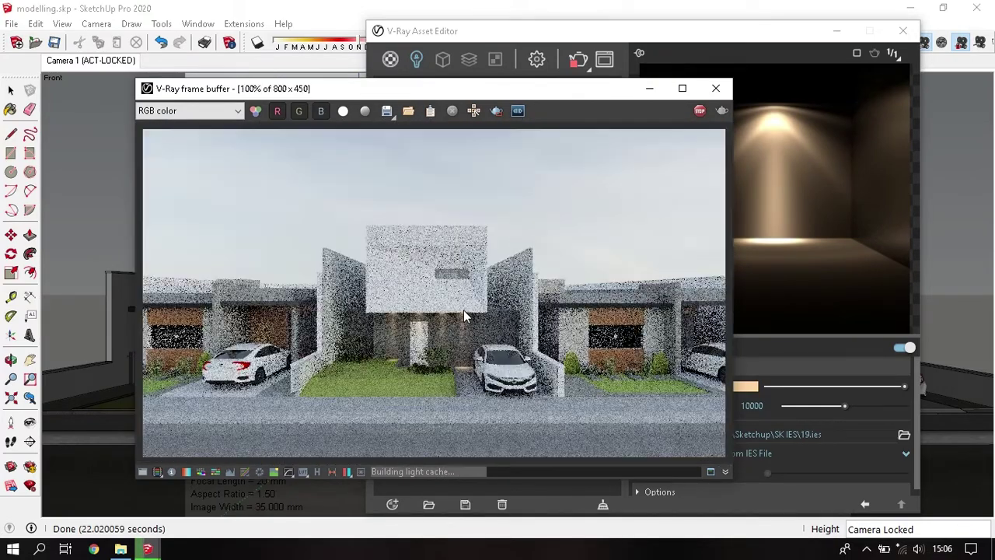
click(717, 88)
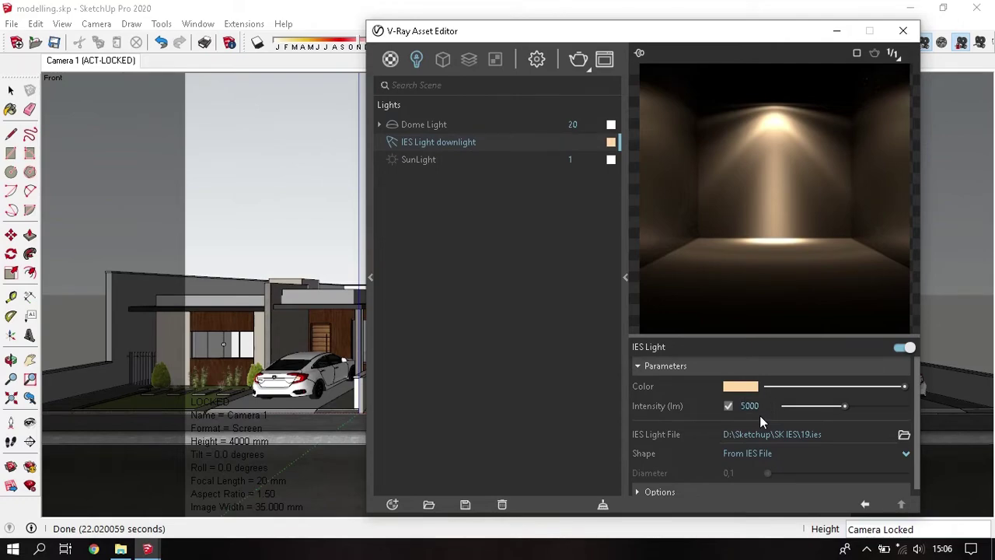
click(578, 61)
scroll(397, 373, up, 2)
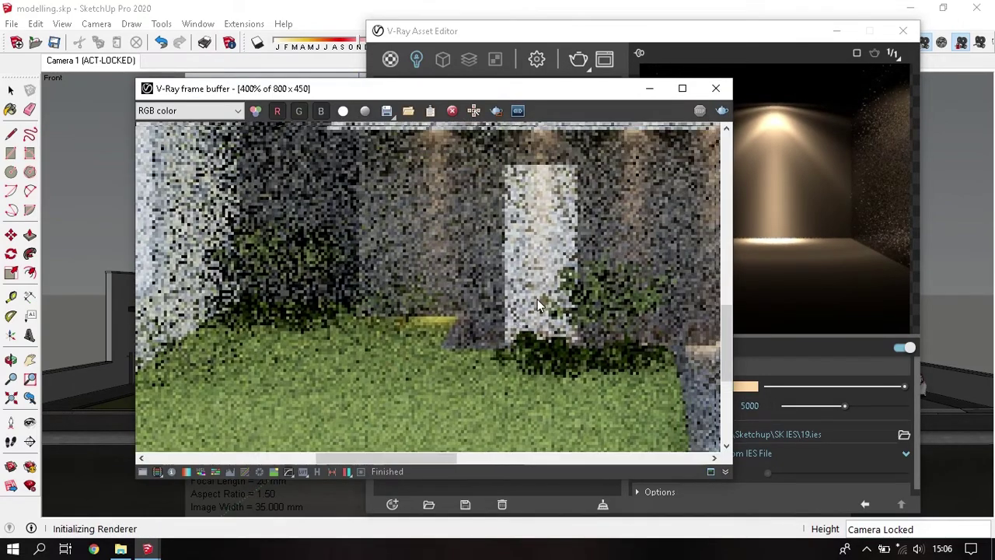
scroll(463, 322, down, 2)
scroll(459, 295, up, 2)
scroll(456, 264, down, 1)
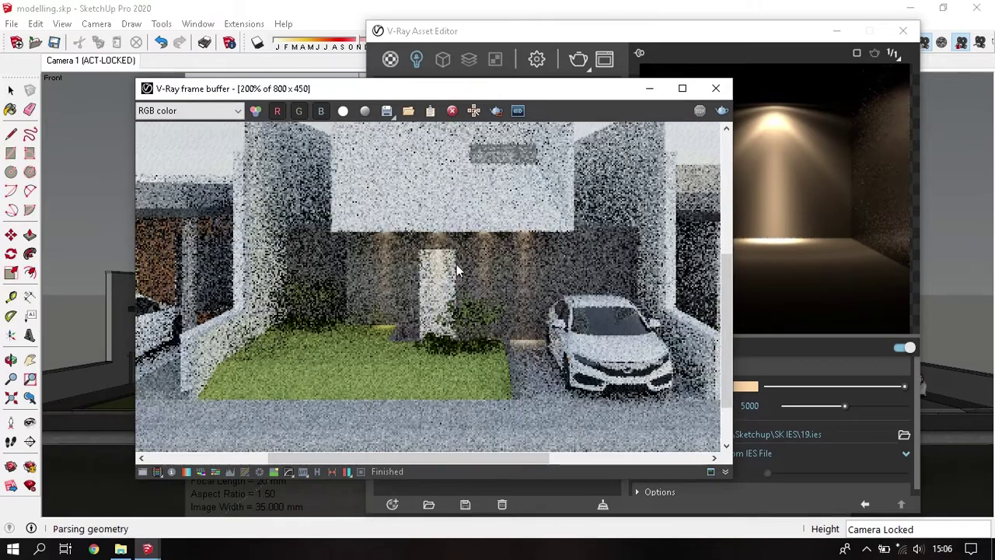
scroll(457, 264, down, 1)
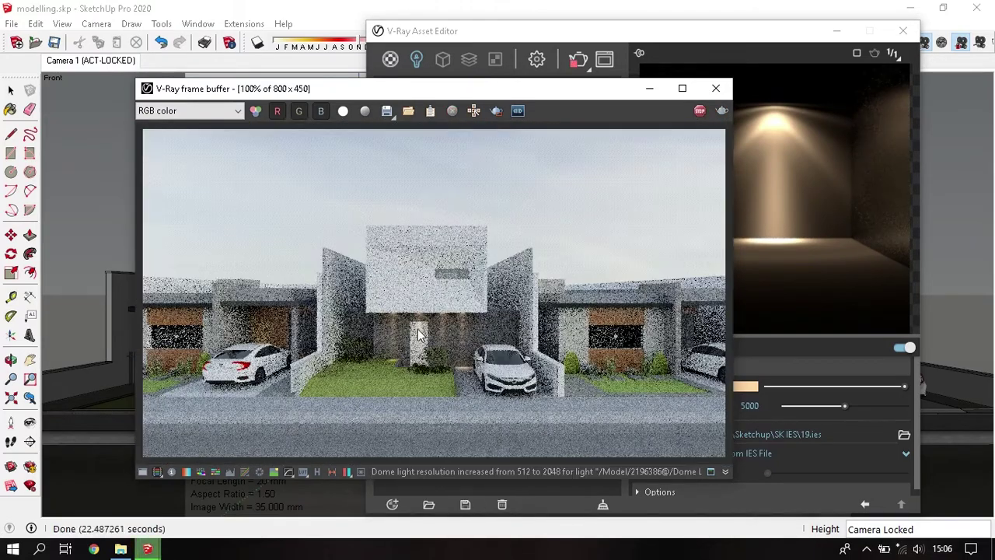
scroll(428, 337, up, 1)
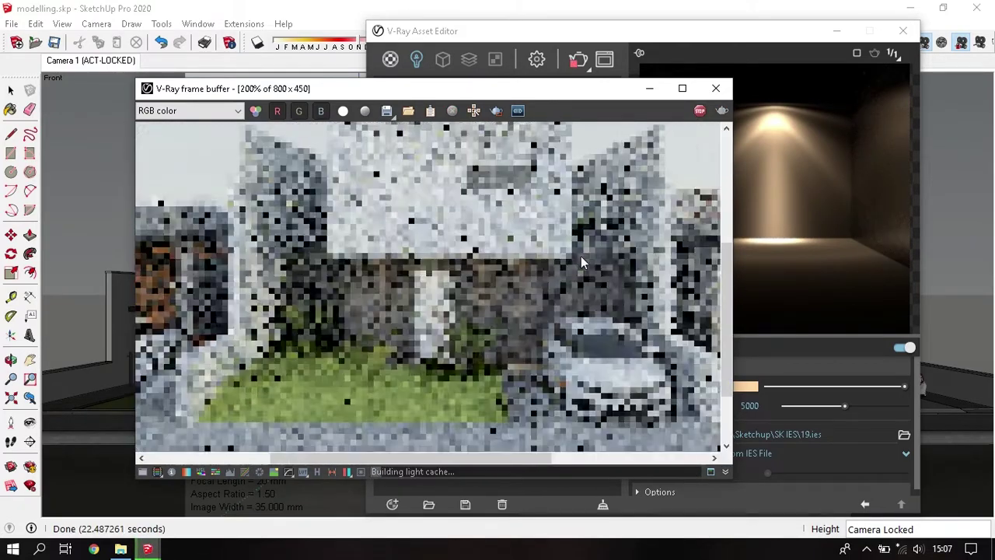
scroll(435, 355, down, 1)
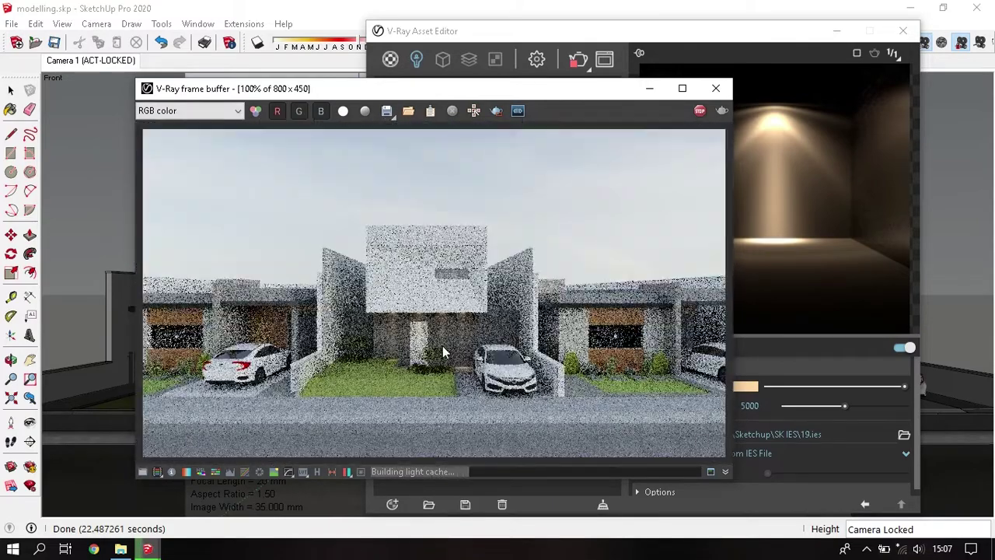
scroll(426, 317, up, 2)
scroll(429, 311, down, 2)
scroll(435, 233, up, 1)
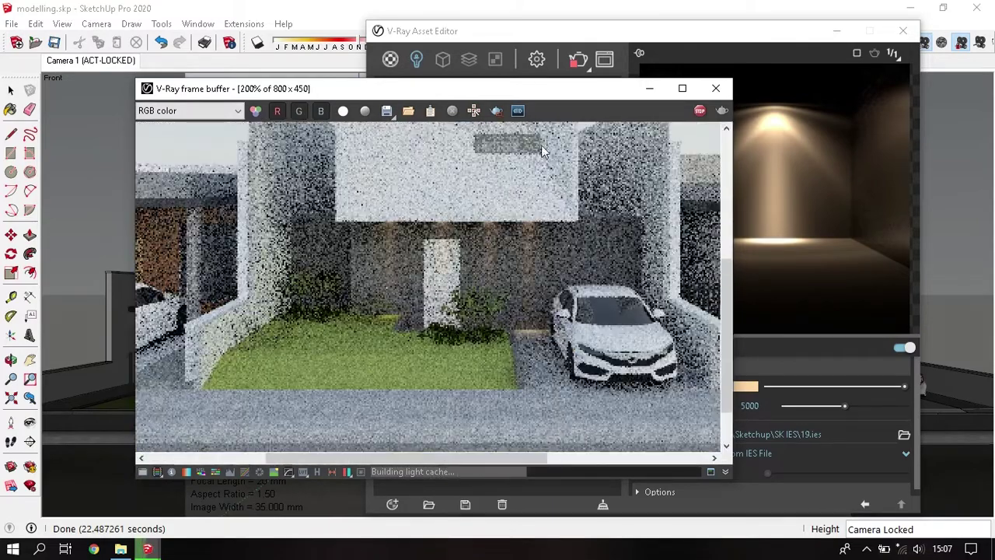
click(700, 111)
click(715, 88)
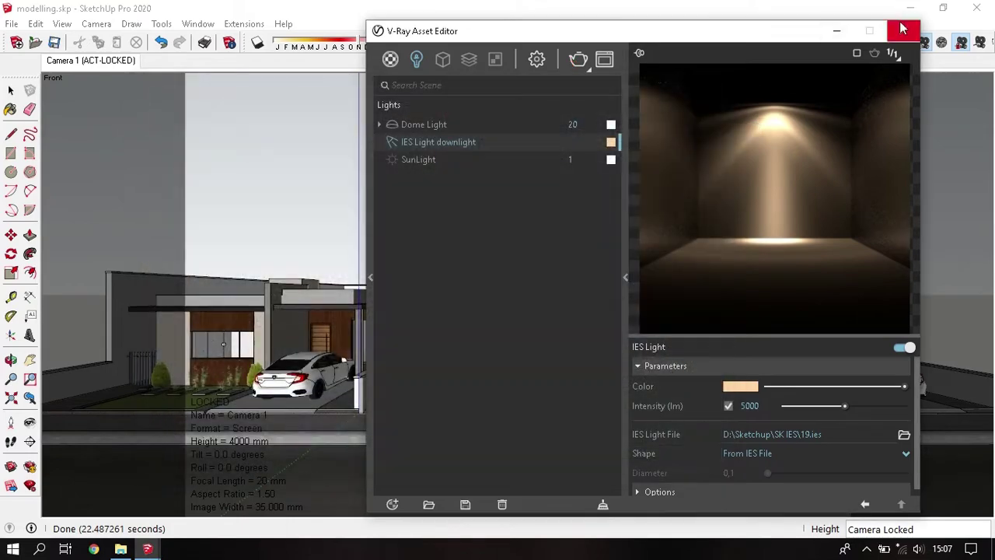
Step: Close the V-Ray Asset Editor, zoom in and select a wall downlight above the entrance
click(905, 31)
scroll(559, 333, up, 2)
scroll(422, 317, up, 3)
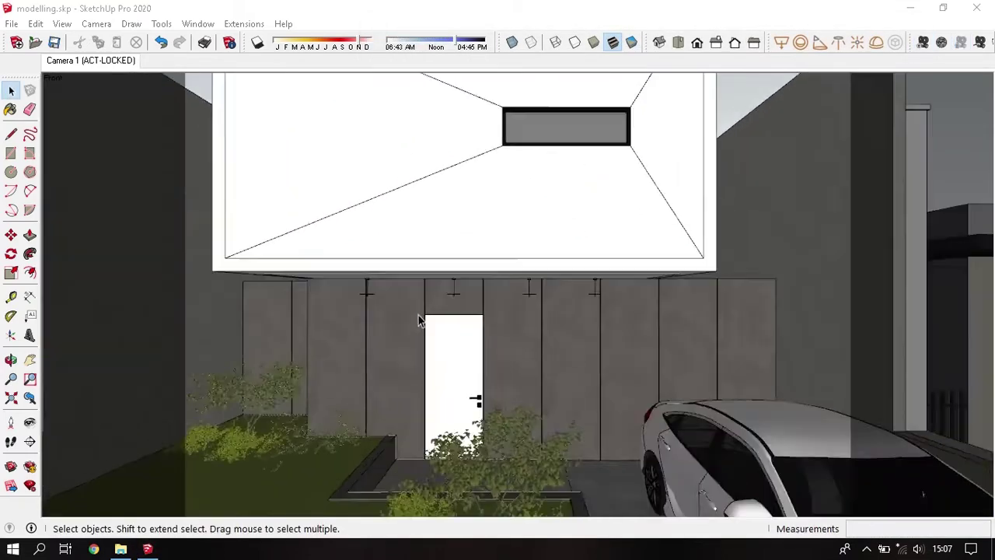
scroll(348, 274, up, 1)
click(359, 271)
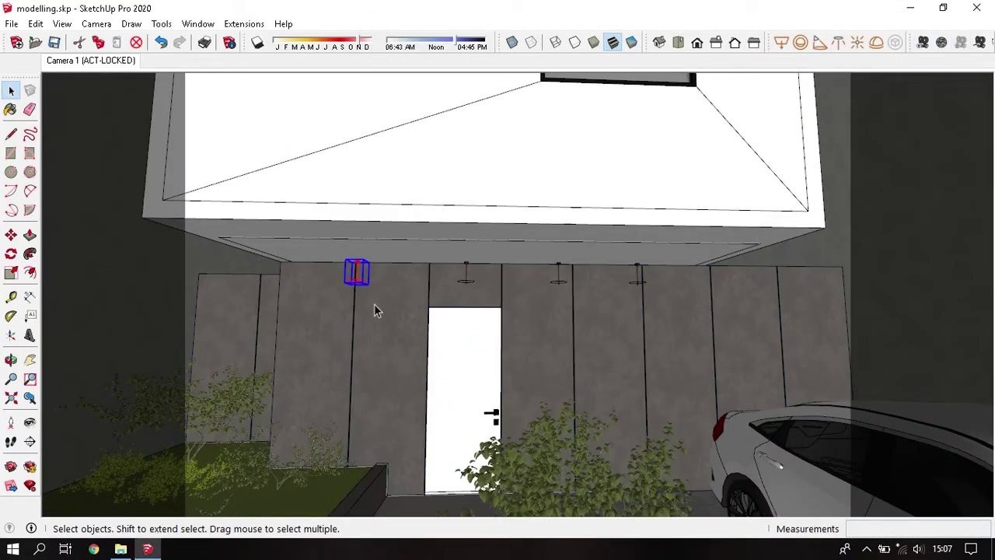
middle_drag(375, 307, 460, 347)
Step: Move the downlight from left of the door to the wall's right side
key(m)
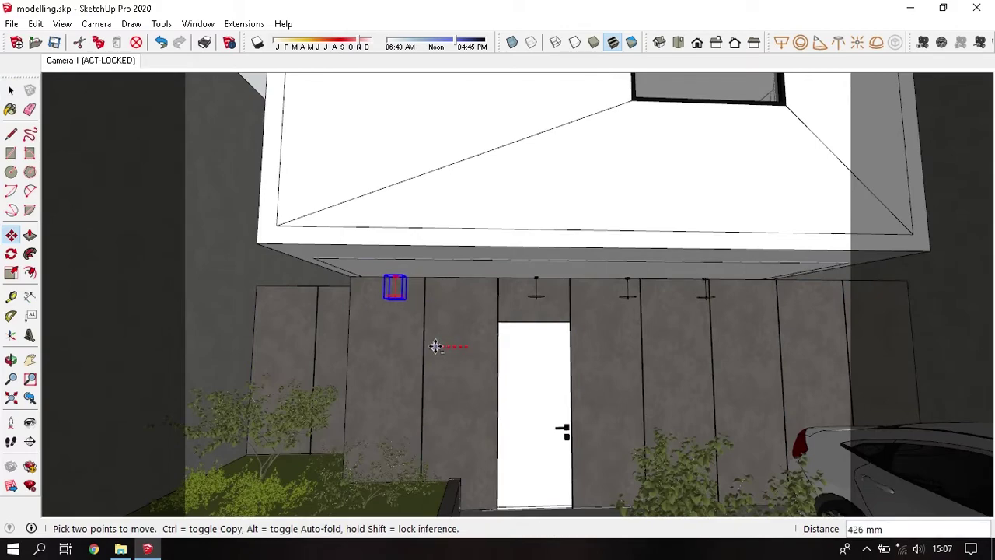
click(435, 346)
middle_drag(524, 327, 565, 294)
key(space)
key(m)
click(578, 329)
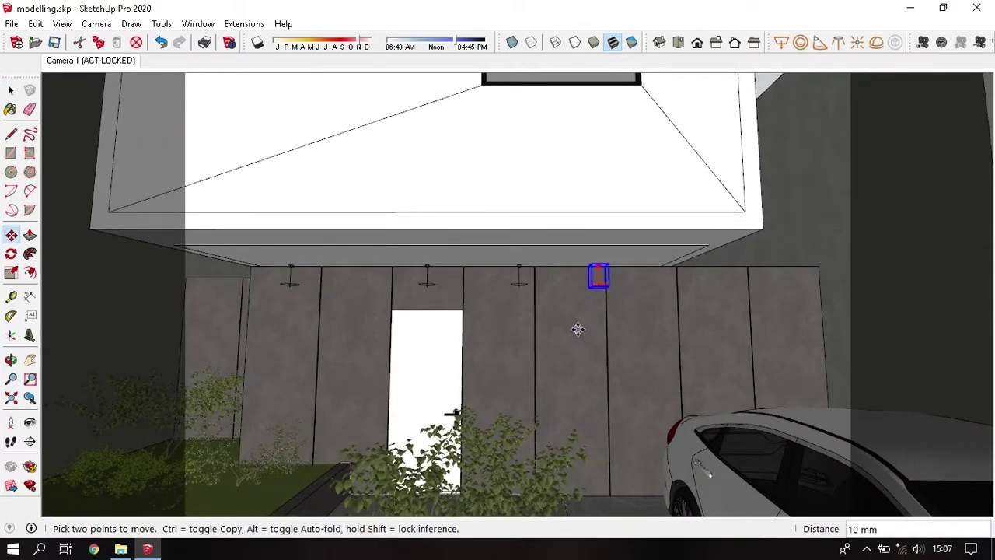
click(601, 331)
Step: Orbit down to review the moved light, the garden and the car
key(space)
middle_drag(602, 331, 564, 333)
scroll(551, 333, down, 2)
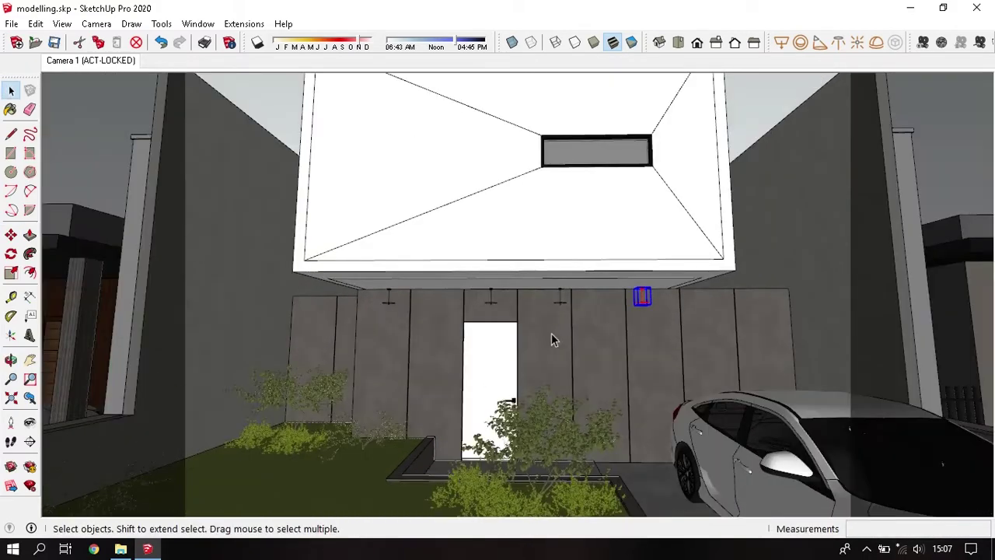
scroll(526, 377, down, 2)
scroll(509, 395, down, 2)
mouse_move(508, 395)
middle_down()
mouse_move(480, 349)
mouse_move(498, 172)
middle_up()
Step: Hide the upper roof group and look into the open upper room
right_click(490, 175)
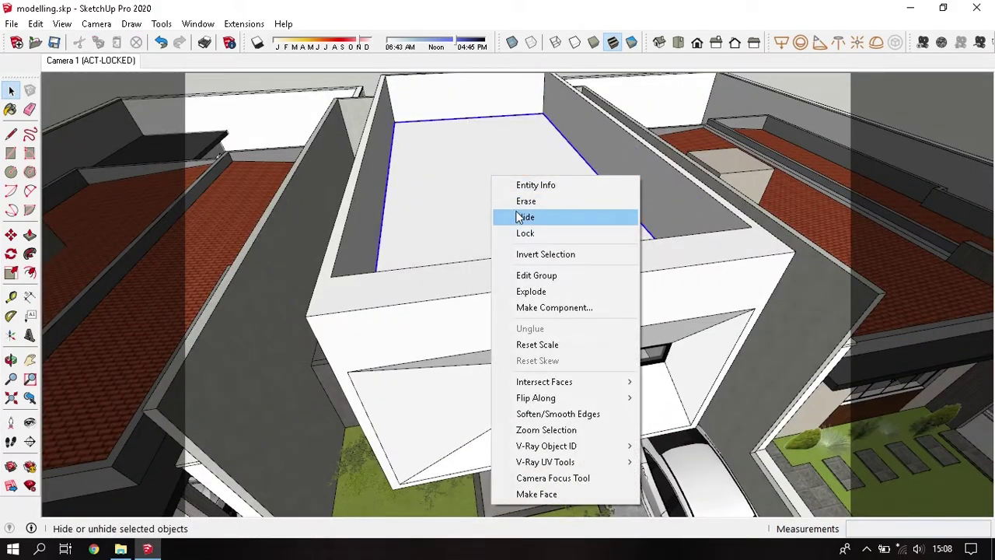
click(507, 217)
middle_drag(507, 217, 373, 267)
mouse_move(706, 345)
shift+middle_down()
mouse_move(609, 221)
mouse_move(751, 182)
mouse_move(506, 280)
mouse_move(614, 289)
shift+middle_up()
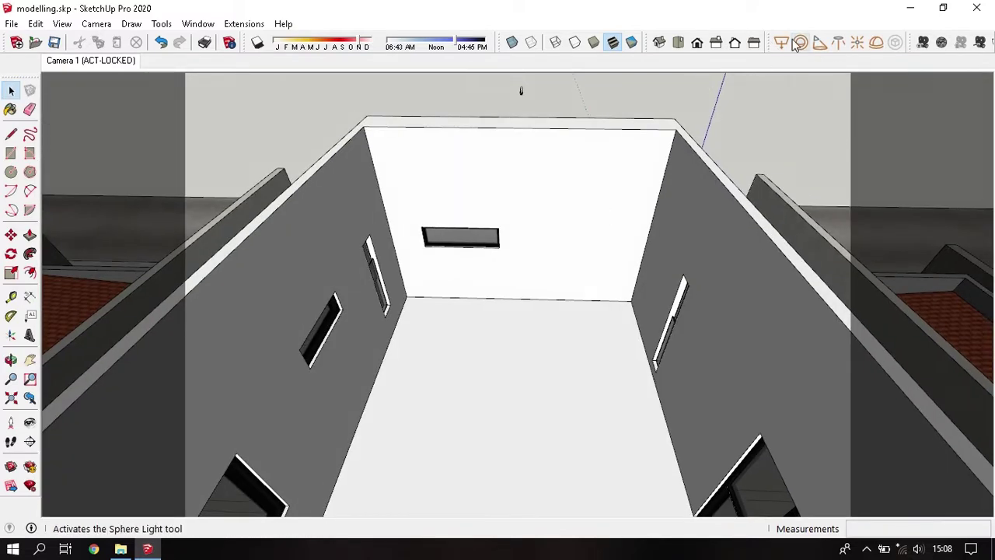
Step: Place a V-Ray Omni Light by the back wall of the upper room
click(856, 43)
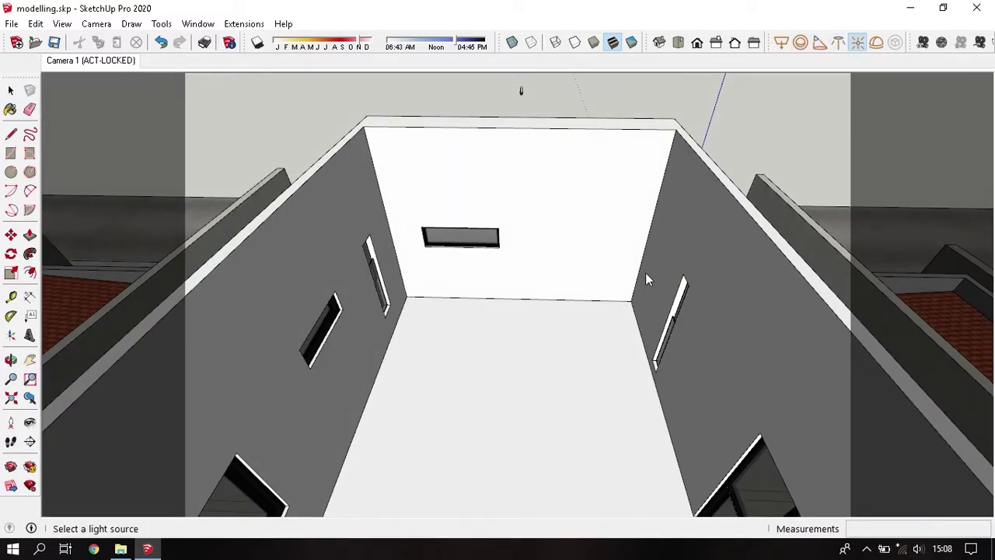
scroll(626, 278, up, 3)
click(591, 294)
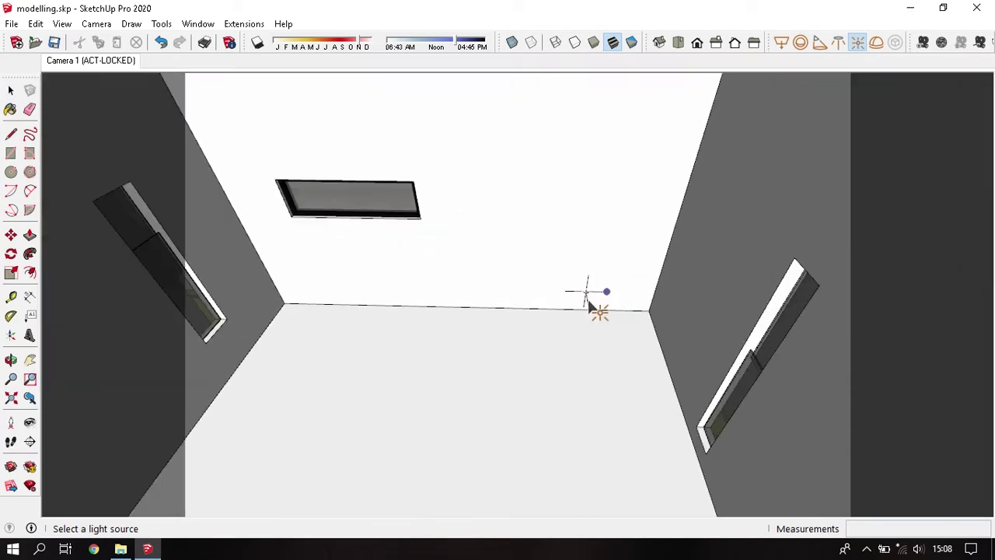
scroll(595, 299, up, 2)
Step: Lift the omni light into a ceiling corner, then return to the Camera 1 scene
click(582, 296)
key(m)
scroll(585, 307, down, 3)
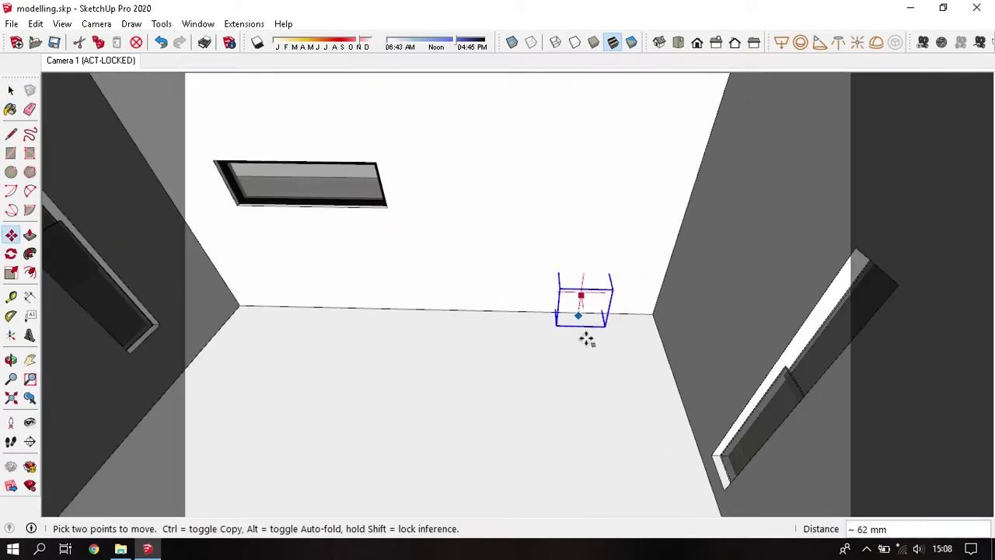
click(589, 337)
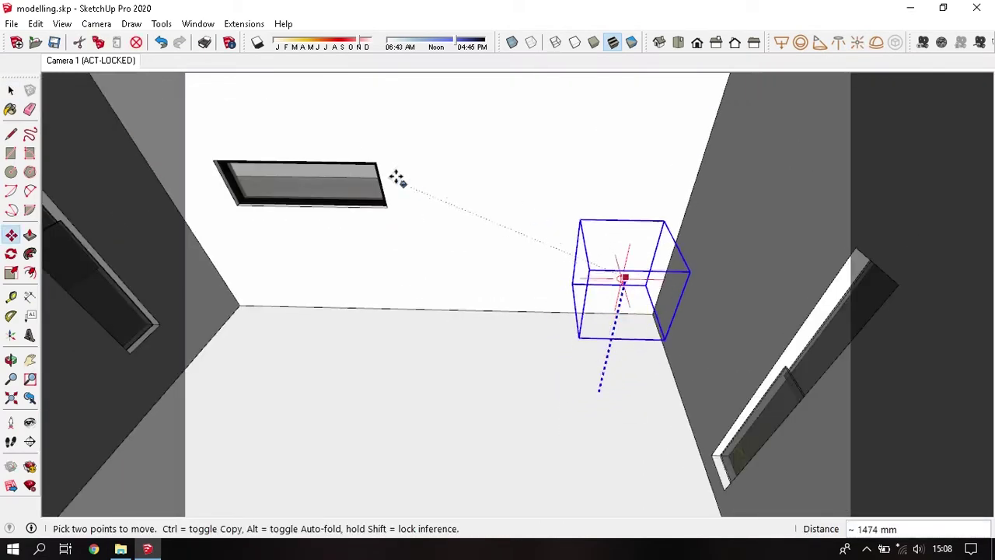
click(479, 258)
middle_drag(479, 258, 549, 187)
key(space)
key(m)
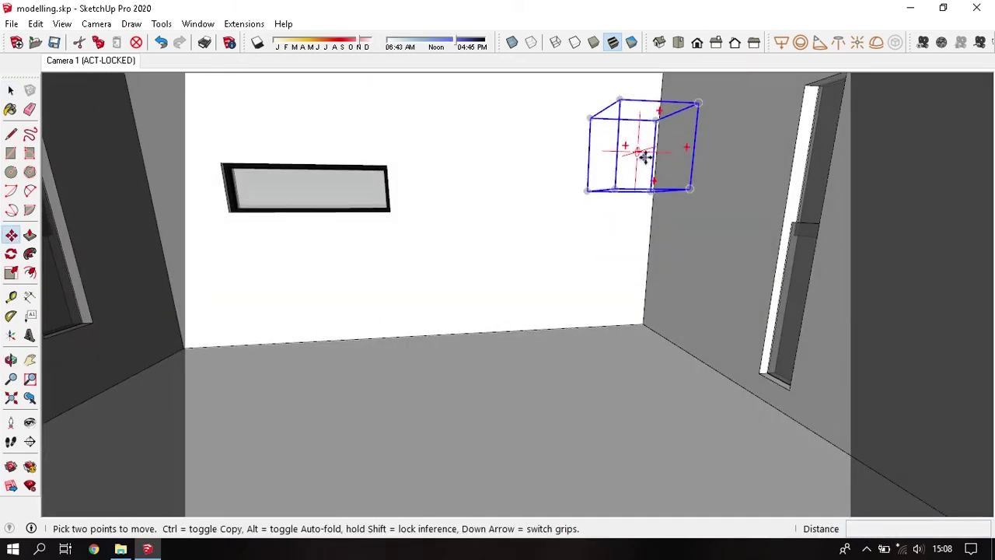
click(649, 159)
click(649, 187)
key(space)
middle_drag(511, 271, 506, 167)
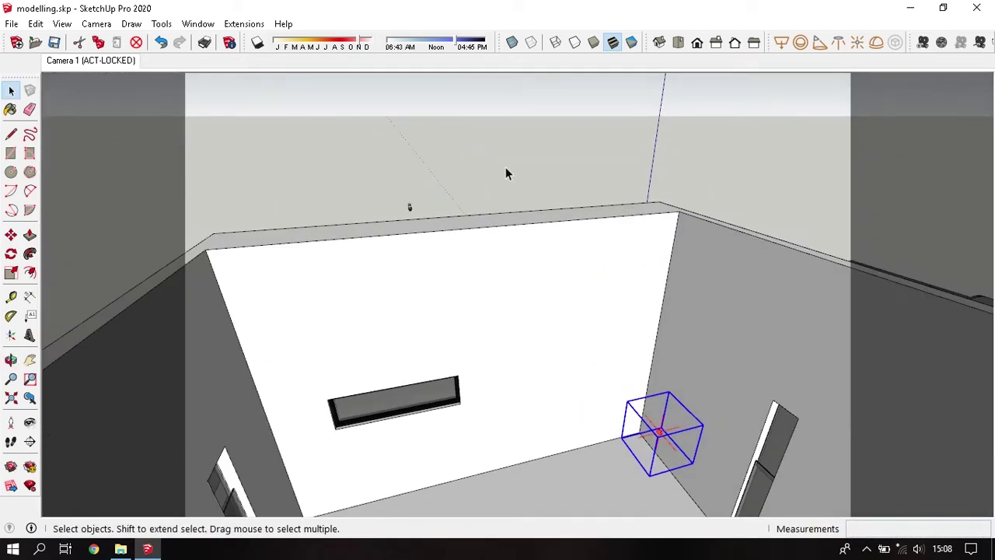
click(107, 62)
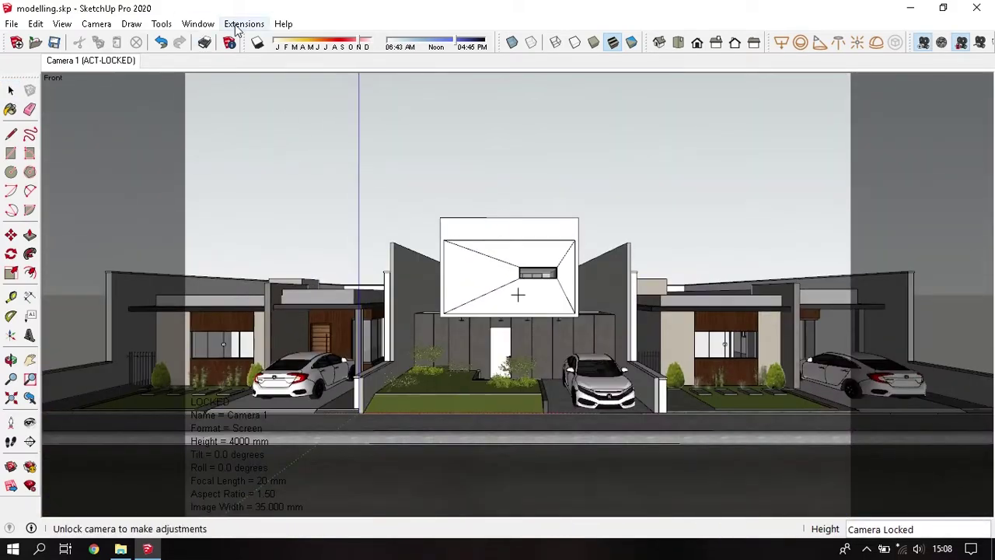
Step: Set the Omni Light colour to a warm 4000 K in the V-Ray Asset Editor
click(237, 26)
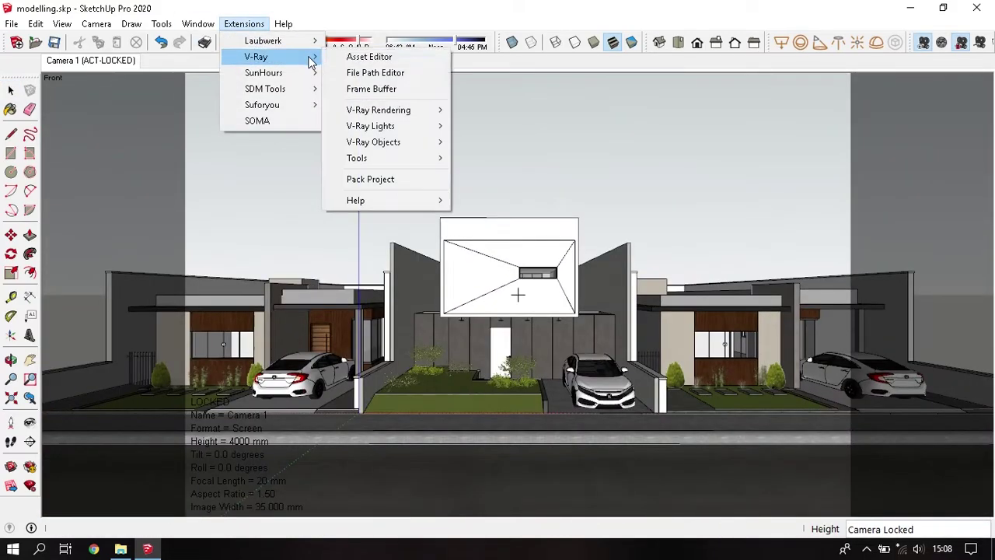
click(373, 55)
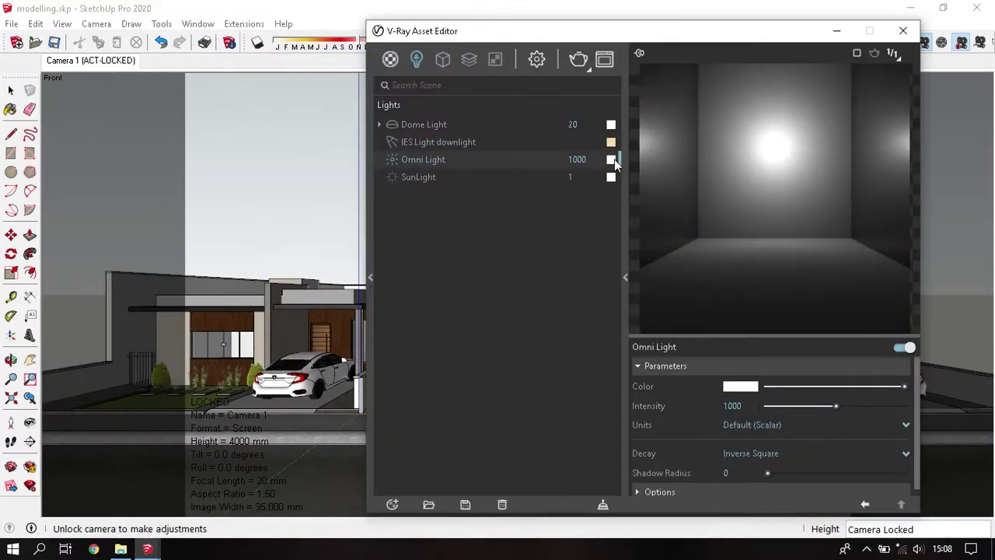
click(611, 160)
text(40)
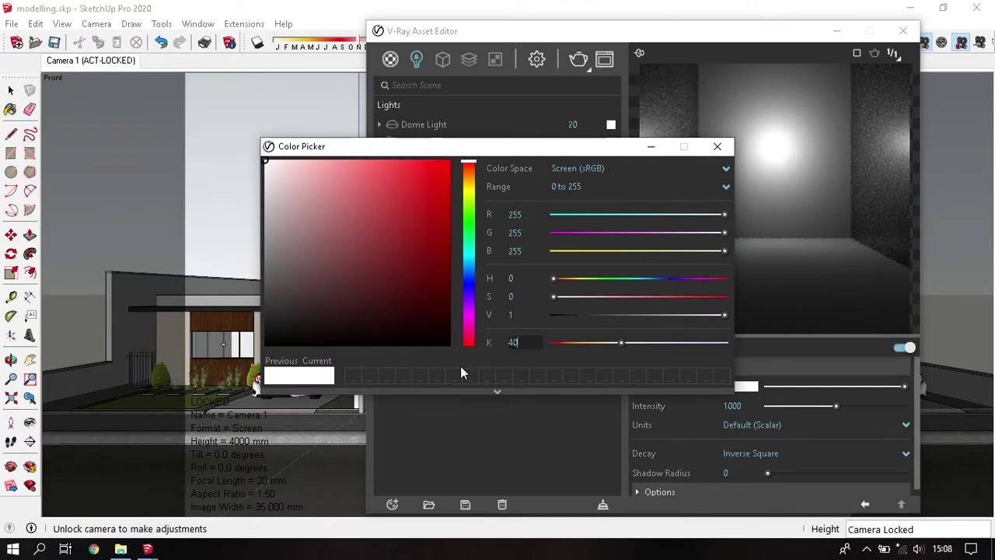
text(00)
key(Return)
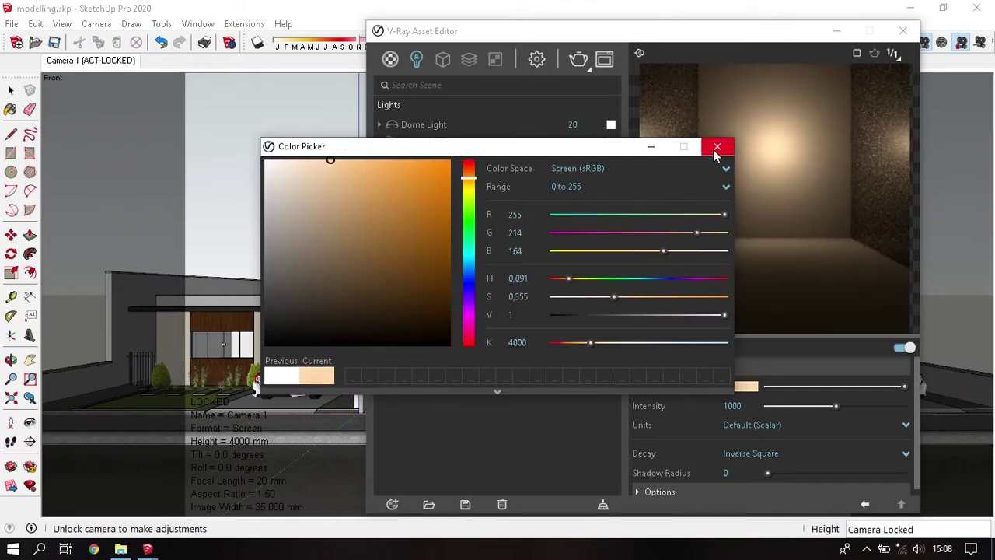
click(716, 148)
click(903, 30)
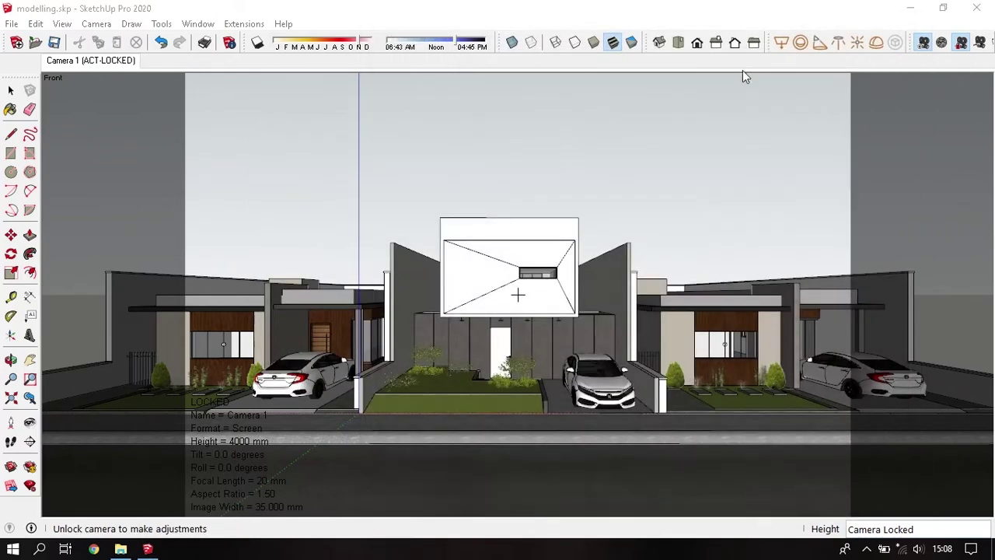
Step: Reopen the V-Ray Asset Editor and render the facade
click(244, 24)
click(381, 57)
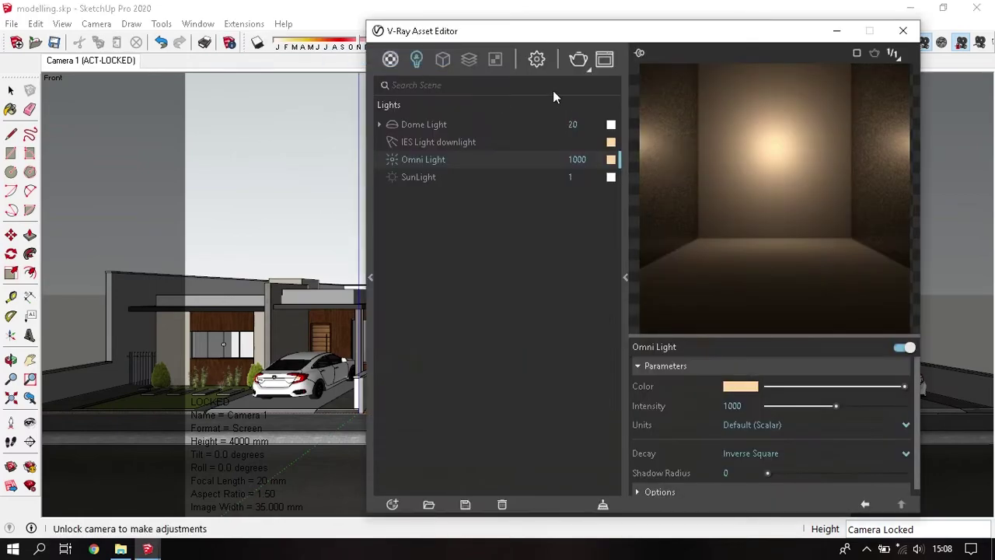
click(578, 60)
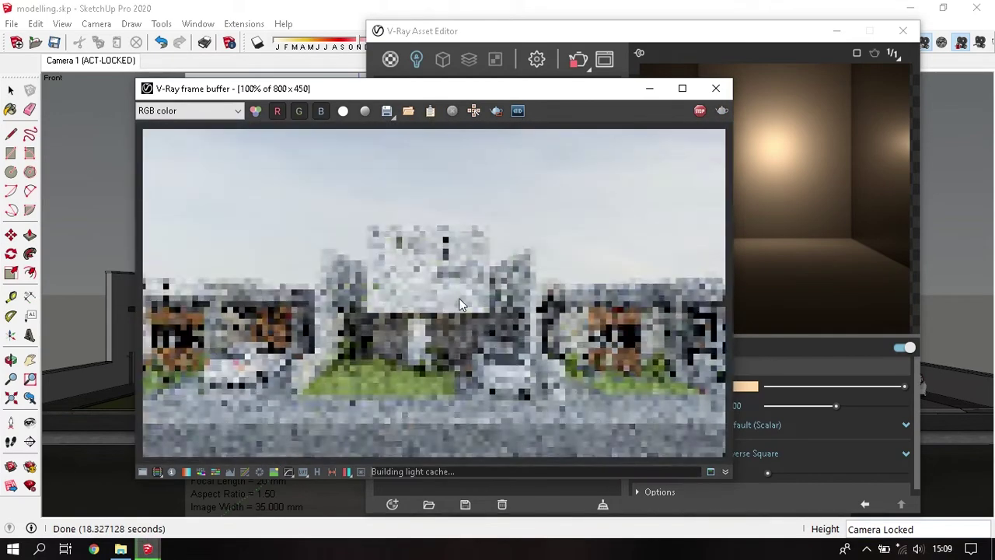
Step: Close the render view and set the Omni Light intensity to 10000
scroll(451, 303, up, 1)
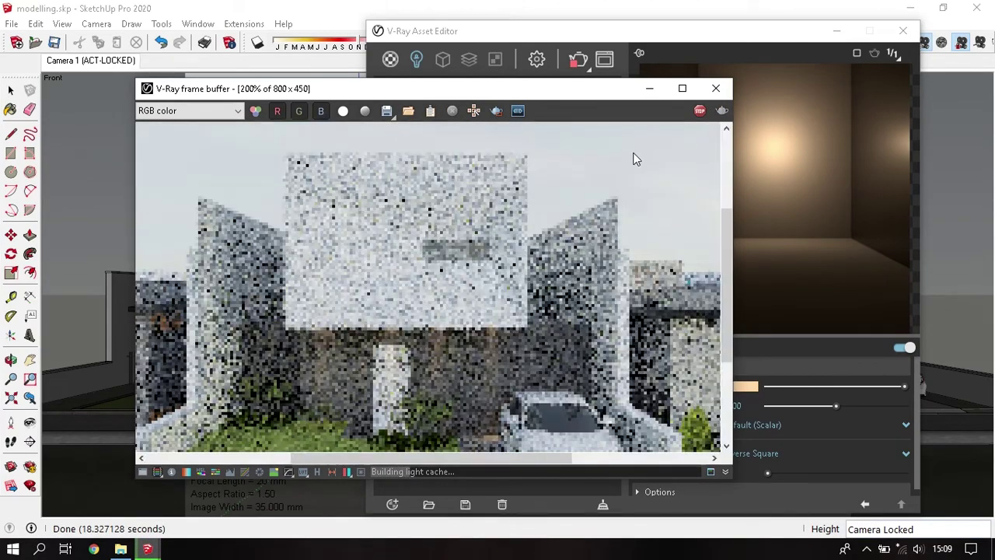
click(716, 88)
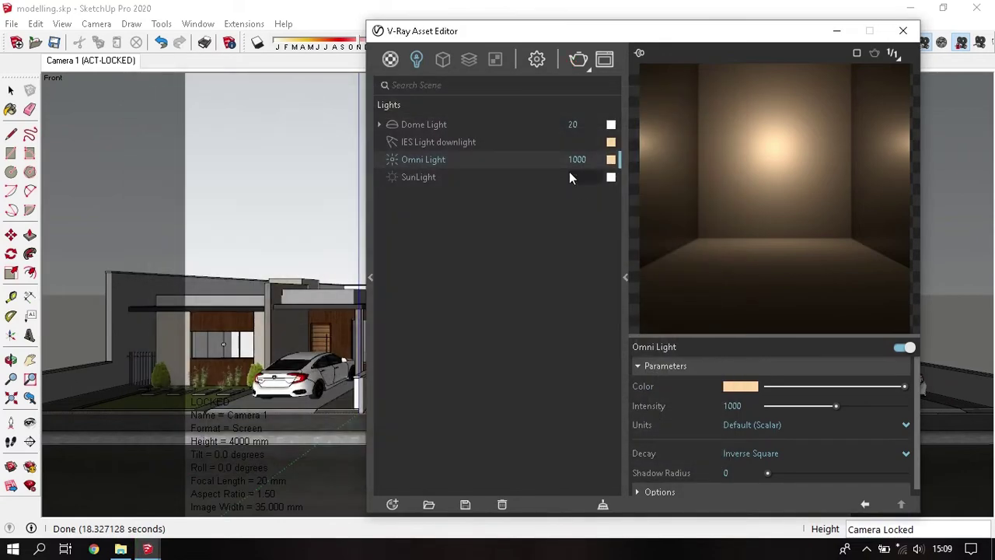
text(0)
key(Return)
Step: Render the facade with V-Ray and inspect the brighter result at full size
click(578, 62)
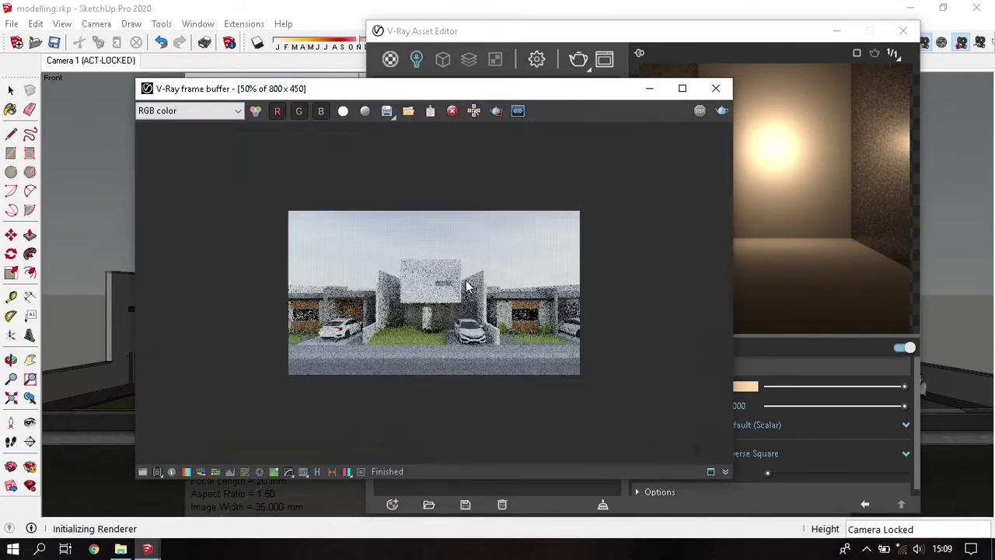
double_click(466, 288)
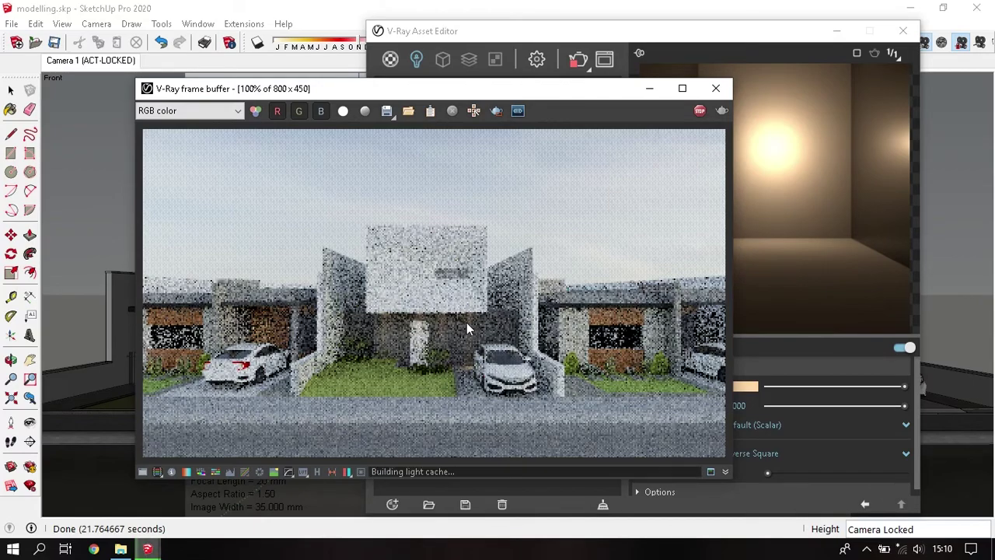
scroll(456, 280, up, 2)
scroll(452, 300, down, 1)
scroll(453, 311, down, 2)
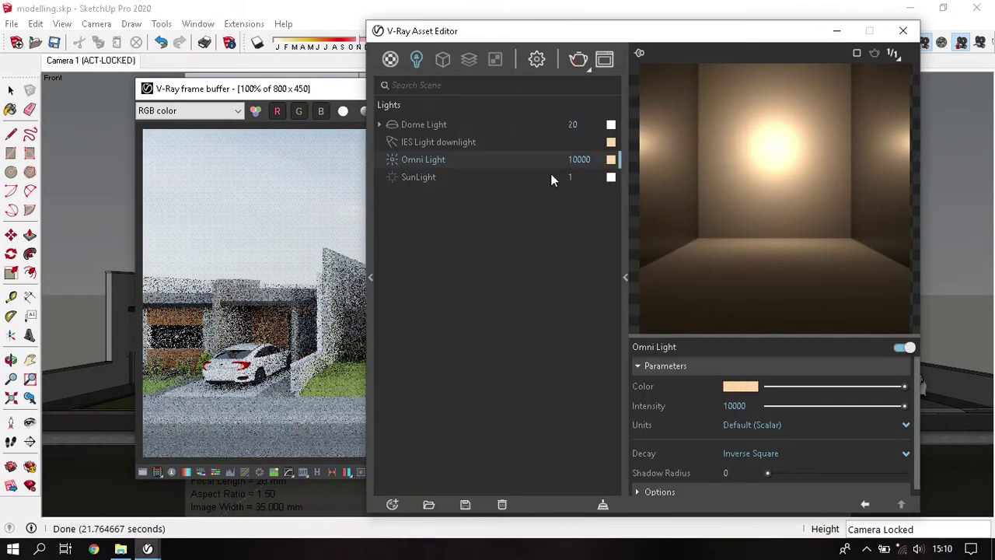
Step: Set the Omni Light intensity to 50000 and show the IES downlight settings
double_click(583, 159)
text(50000)
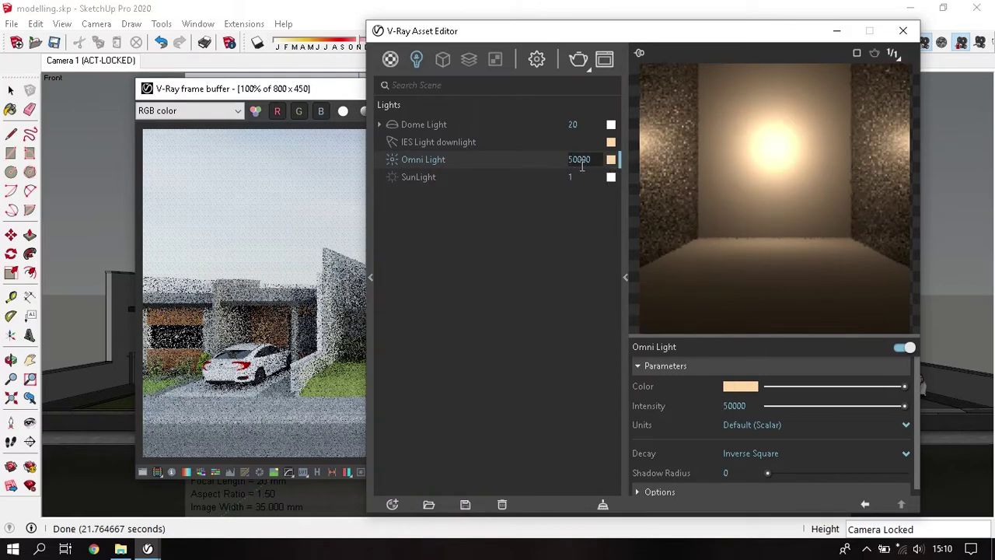
key(Return)
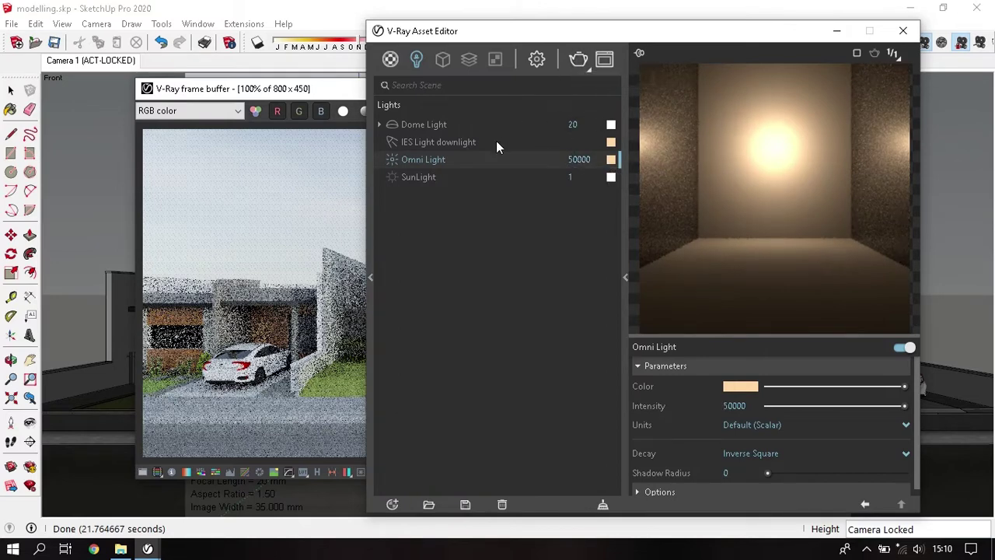
click(495, 141)
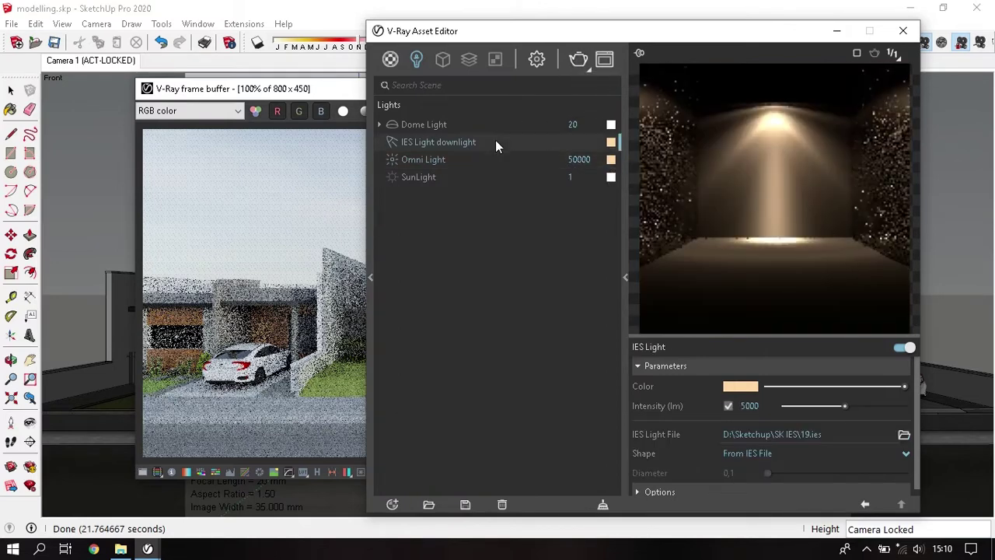
Step: Render the facade again with V-Ray, review it, and close the frame buffer
click(577, 63)
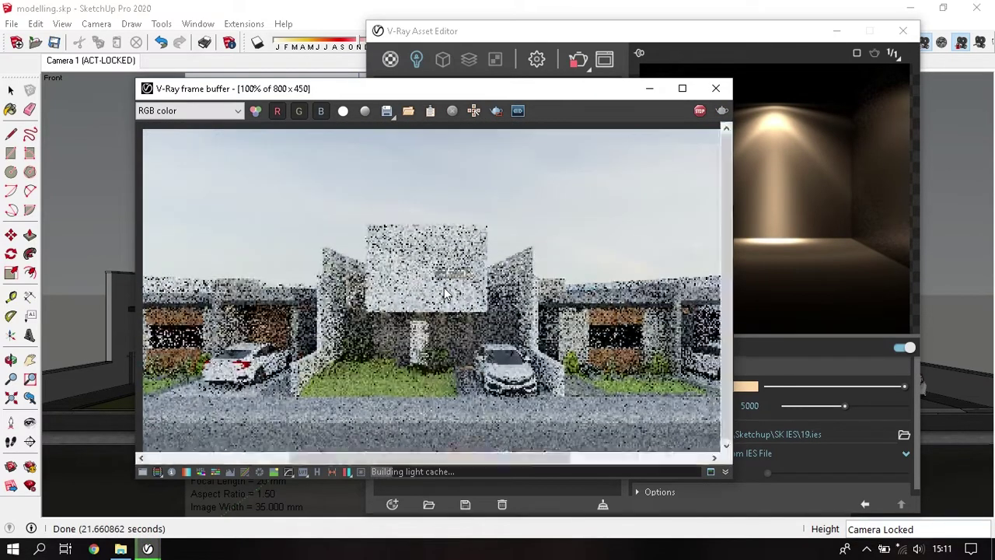
scroll(492, 278, up, 2)
scroll(491, 278, down, 2)
scroll(551, 277, up, 2)
scroll(551, 277, down, 1)
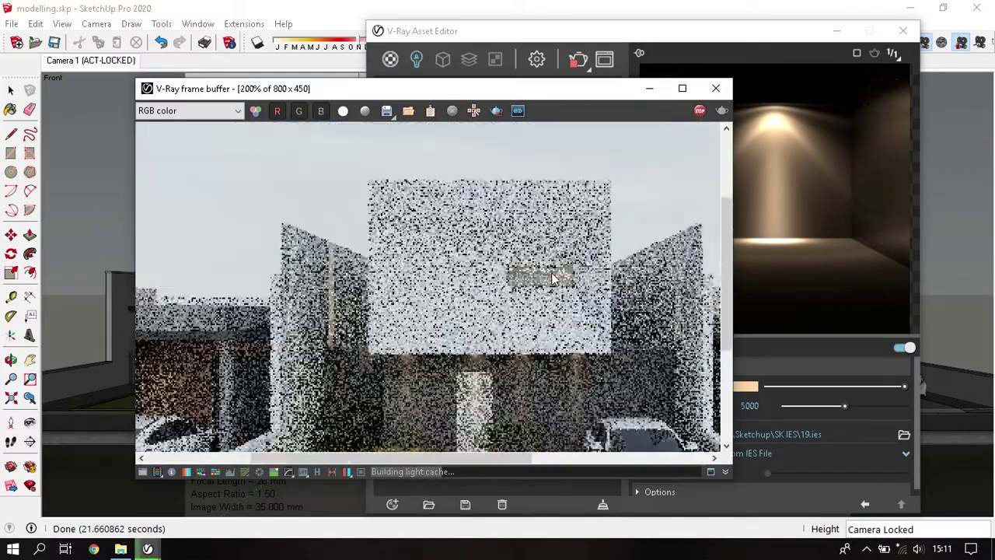
click(717, 88)
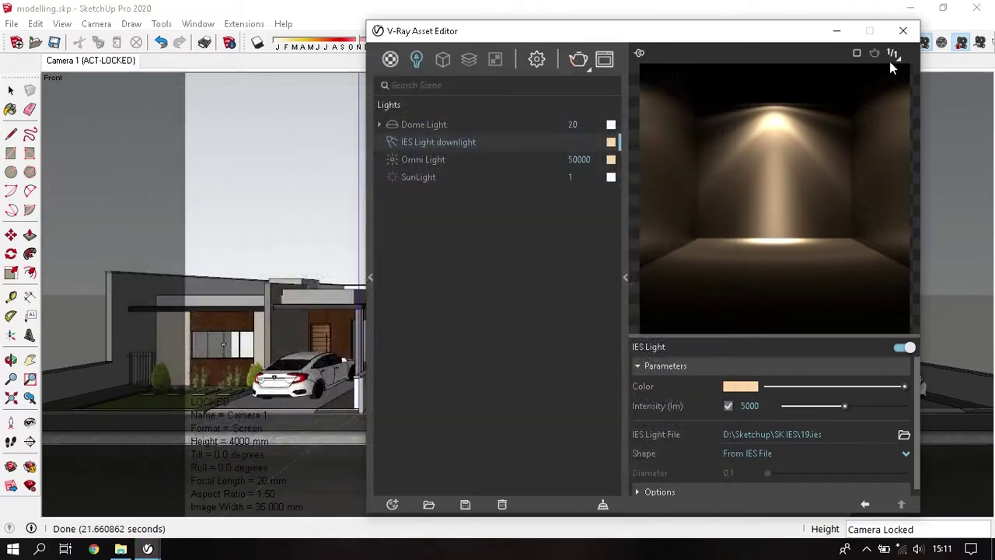
Step: Close the Asset Editor and hide the roof and top face over the central block
click(903, 31)
middle_drag(399, 262, 544, 228)
scroll(544, 229, up, 3)
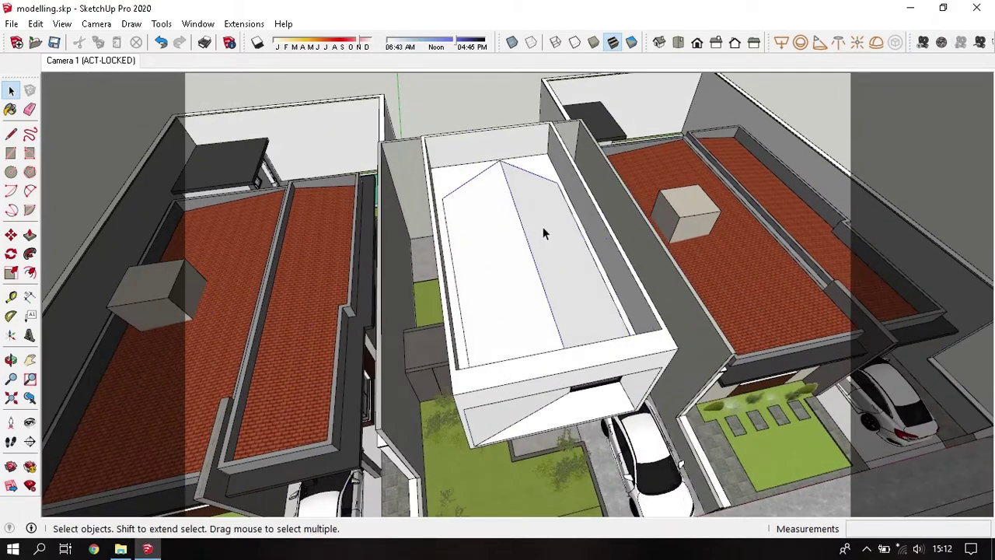
right_click(522, 220)
click(541, 250)
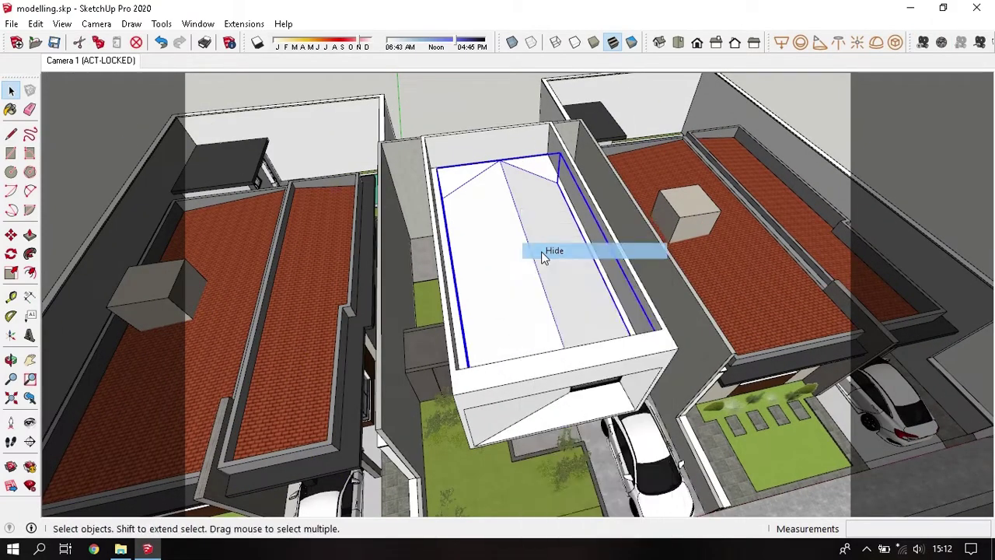
scroll(507, 315, up, 3)
middle_drag(507, 316, 502, 195)
right_click(503, 192)
click(535, 231)
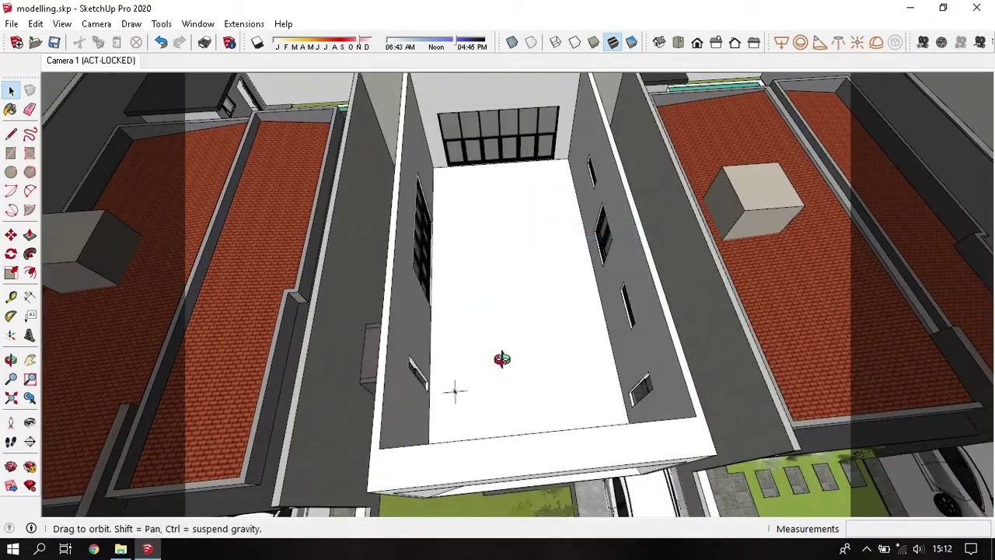
middle_drag(456, 391, 460, 410)
Step: Start moving the light box, then undo the unwanted copy
key(m)
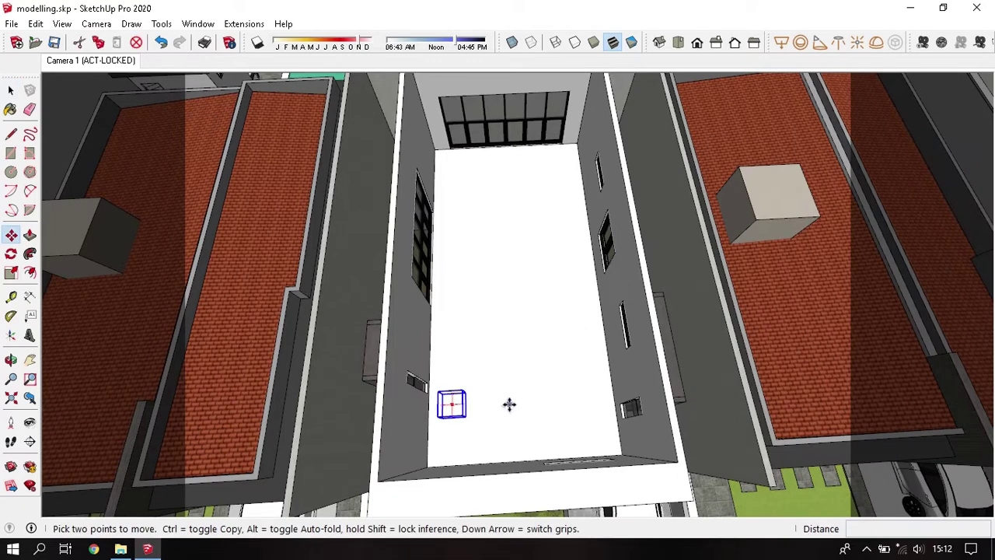
ctrl+click(503, 411)
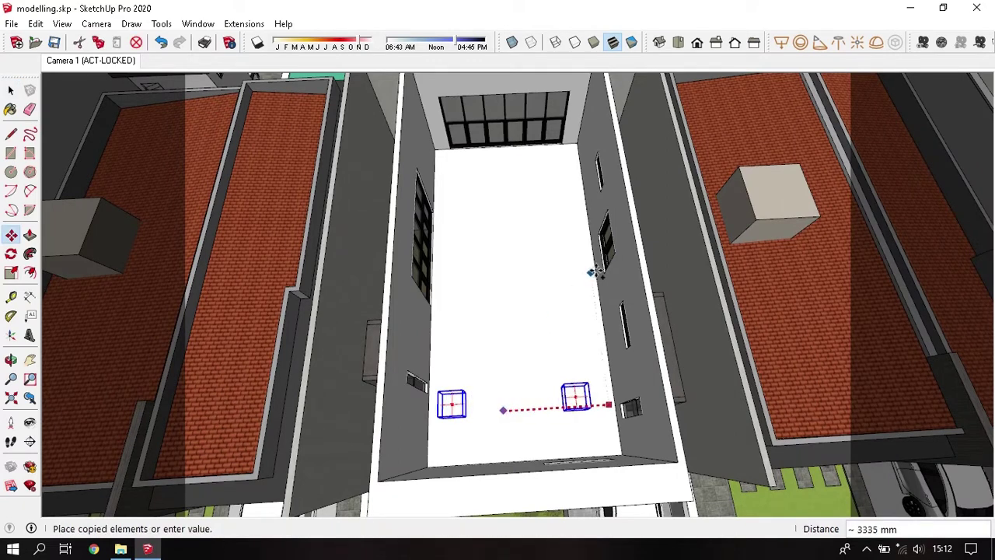
key(ctrl+z)
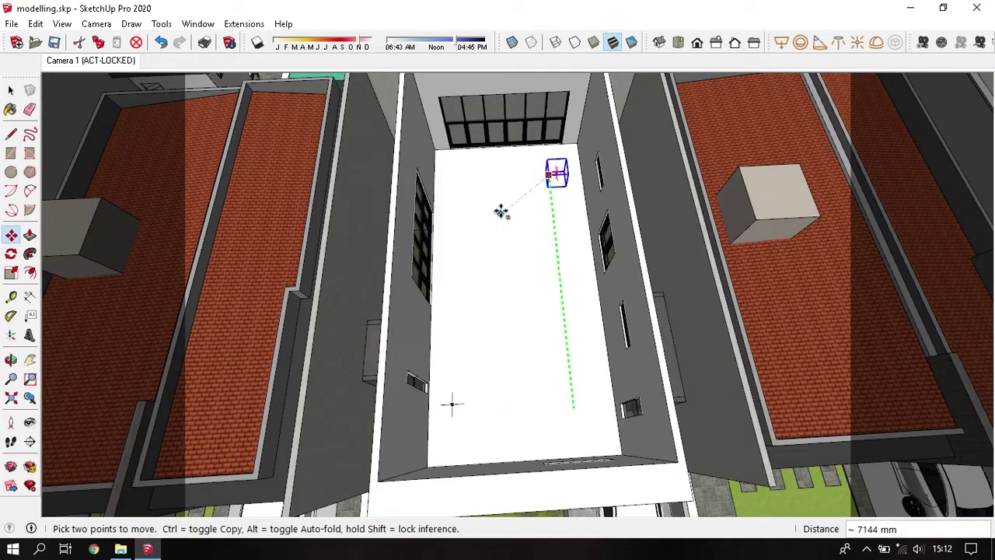
key(space)
Step: Ctrl-copy the light box and carry it toward another room's ceiling corner
key(m)
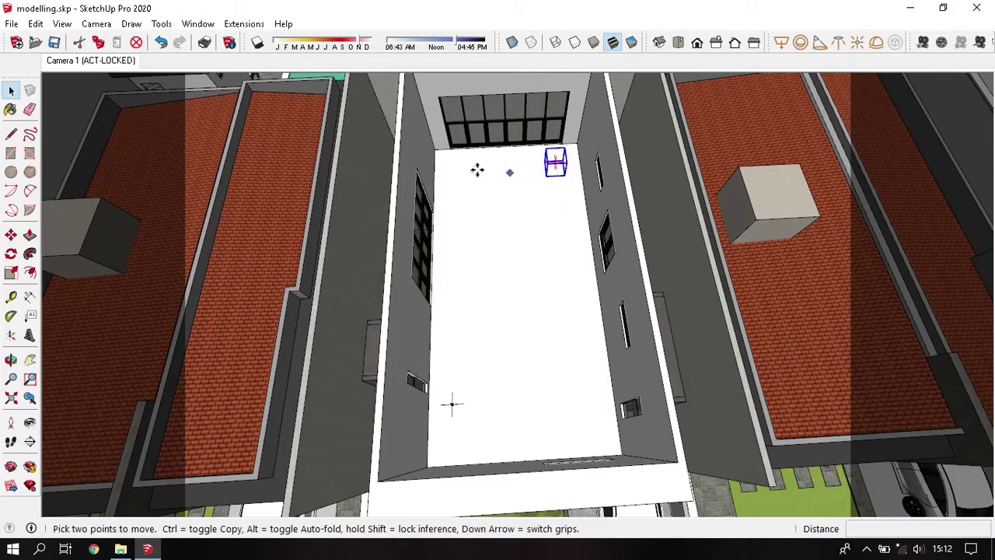
key(ctrl)
click(555, 162)
mouse_move(604, 311)
middle_down()
mouse_move(575, 311)
mouse_move(722, 504)
mouse_move(165, 453)
mouse_move(508, 259)
mouse_move(640, 366)
mouse_move(497, 420)
mouse_move(705, 350)
mouse_move(536, 437)
mouse_move(598, 356)
mouse_move(568, 487)
mouse_move(456, 454)
mouse_move(733, 459)
middle_up()
scroll(575, 311, up, 3)
scroll(571, 311, up, 3)
scroll(571, 311, up, 3)
scroll(490, 269, up, 3)
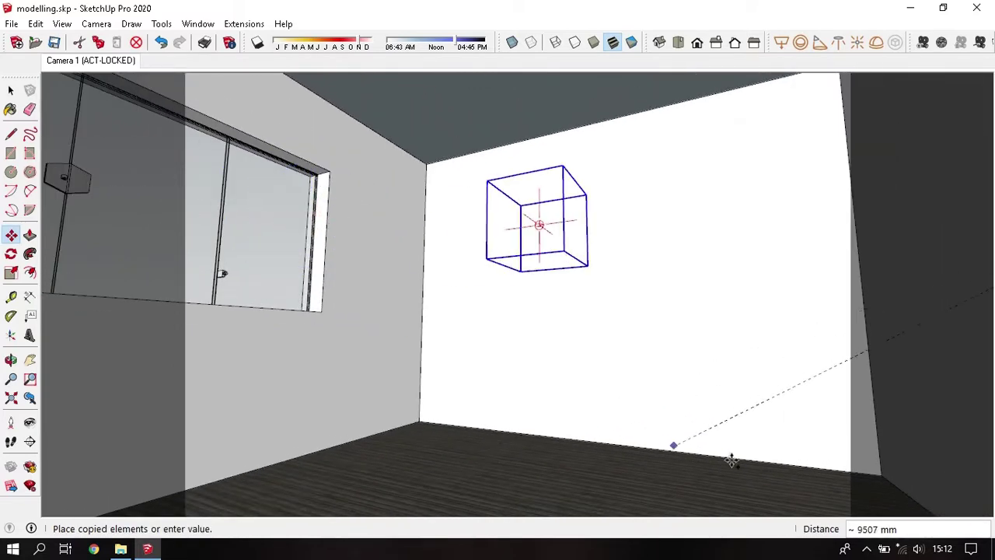
mouse_move(675, 178)
middle_down()
mouse_move(680, 256)
mouse_move(606, 308)
middle_up()
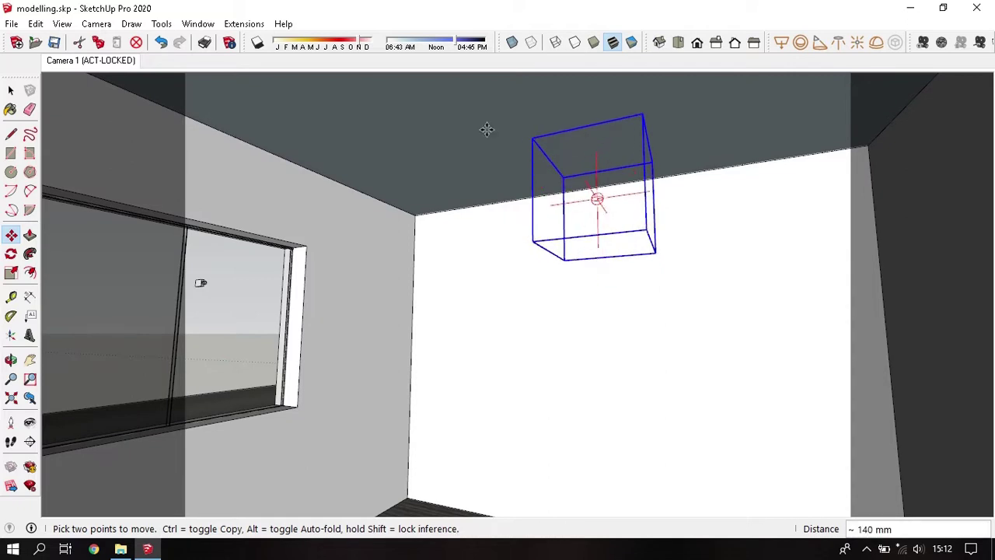
middle_drag(497, 277, 793, 190)
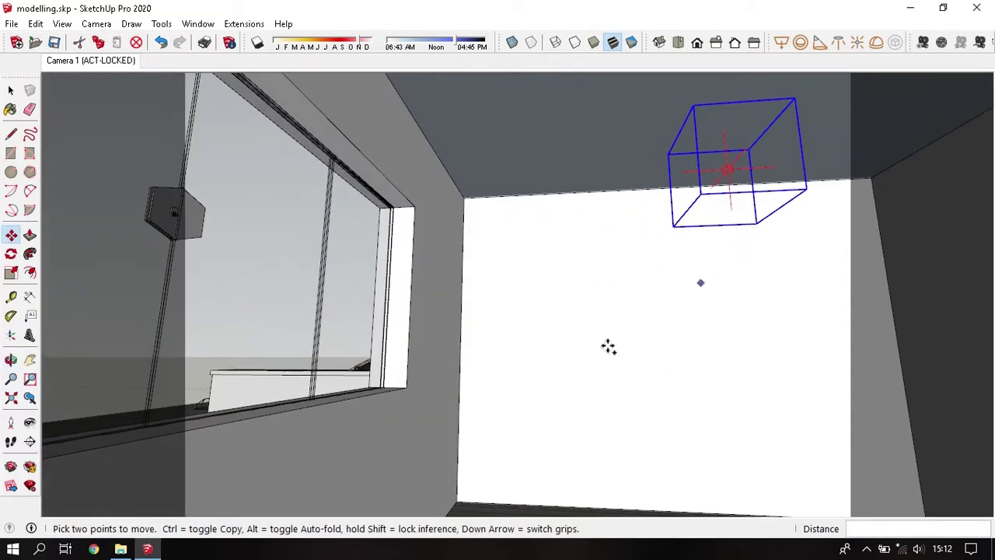
Step: Orbit around the exterior to the corridor with the glass door
middle_drag(696, 105, 806, 285)
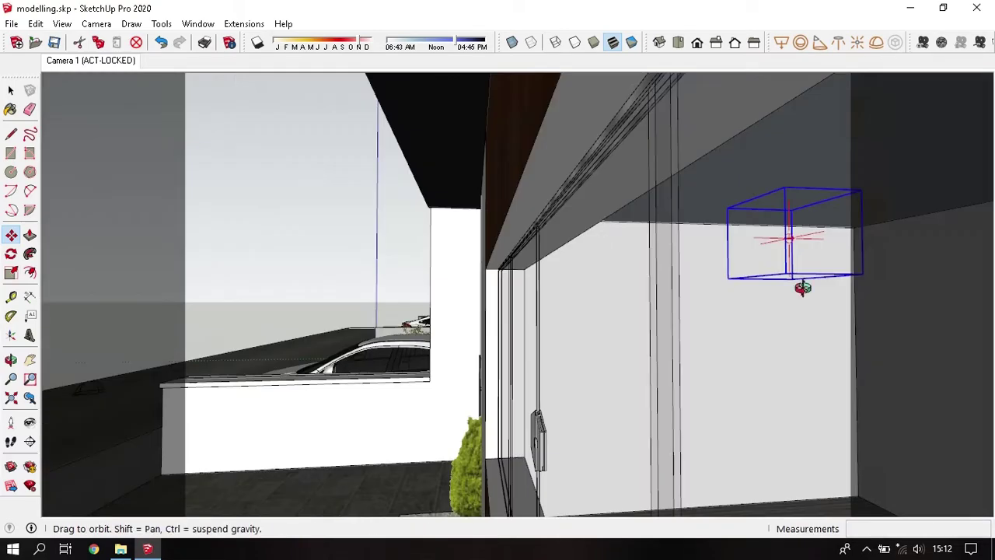
scroll(777, 265, down, 3)
middle_drag(706, 244, 329, 480)
scroll(329, 480, up, 3)
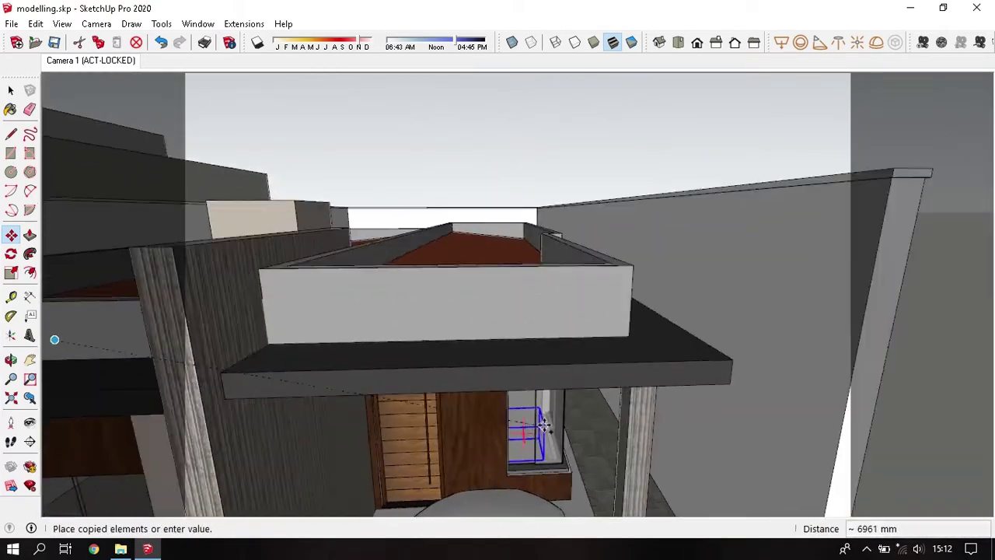
scroll(545, 389, up, 3)
scroll(544, 280, up, 2)
scroll(536, 257, up, 2)
middle_drag(536, 256, 822, 151)
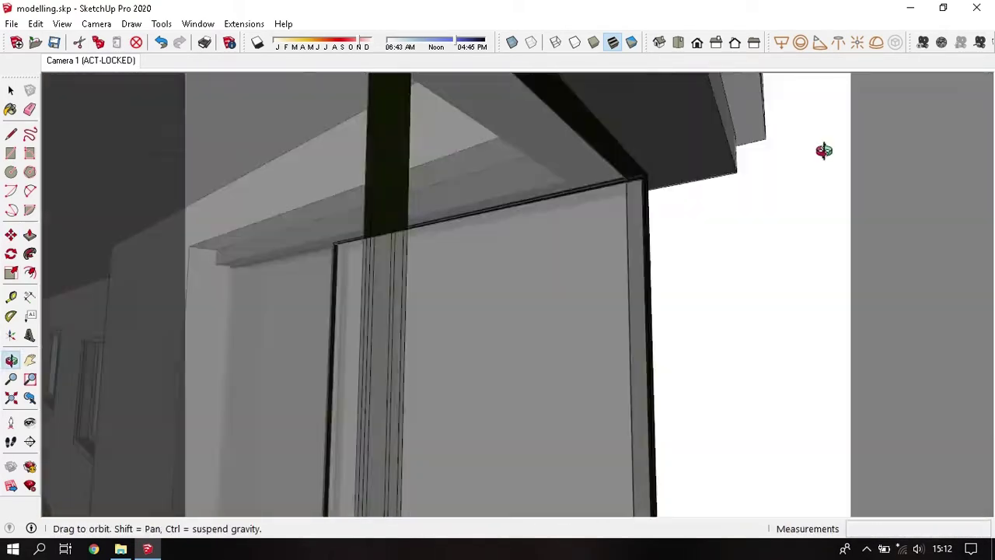
mouse_move(389, 262)
middle_down()
mouse_move(620, 207)
mouse_move(909, 457)
mouse_move(826, 256)
middle_up()
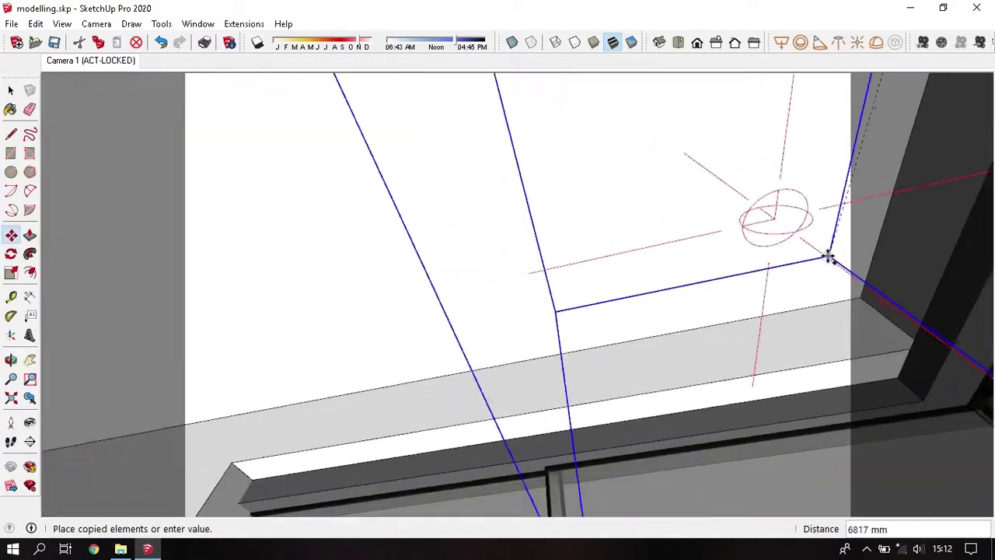
scroll(744, 278, up, 2)
mouse_move(764, 257)
middle_down()
mouse_move(169, 360)
mouse_move(511, 302)
mouse_move(780, 360)
mouse_move(660, 258)
middle_up()
Step: Zoom in and select the light box near the ceiling corner
key(space)
scroll(660, 251, down, 2)
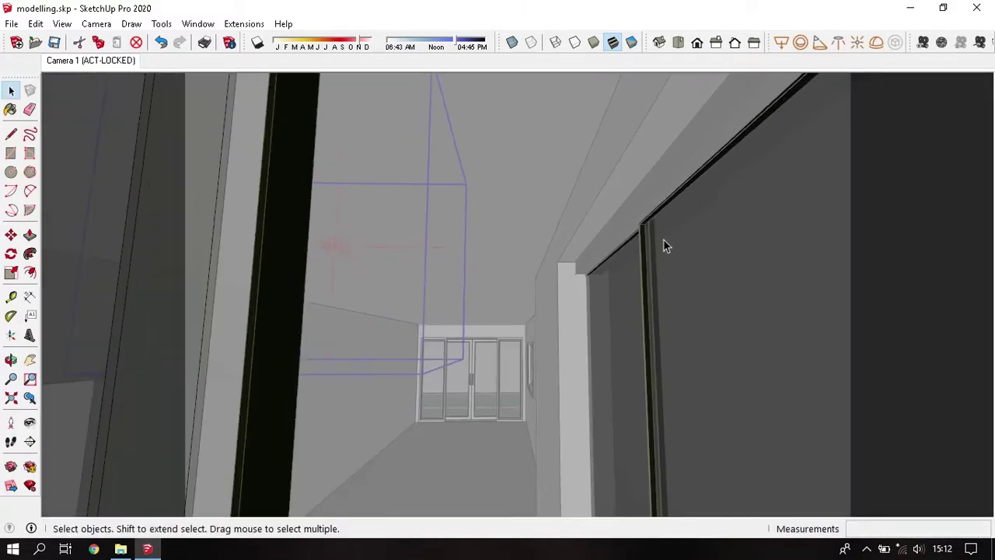
scroll(663, 239, down, 2)
scroll(632, 286, down, 2)
scroll(549, 313, down, 3)
scroll(621, 276, down, 3)
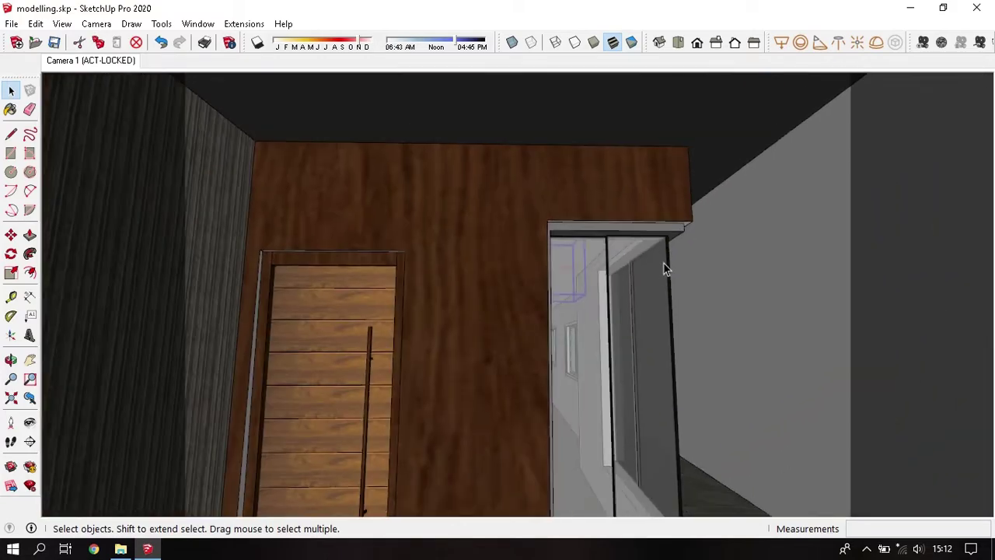
scroll(666, 264, down, 3)
scroll(666, 265, down, 3)
scroll(153, 296, up, 2)
scroll(161, 270, up, 3)
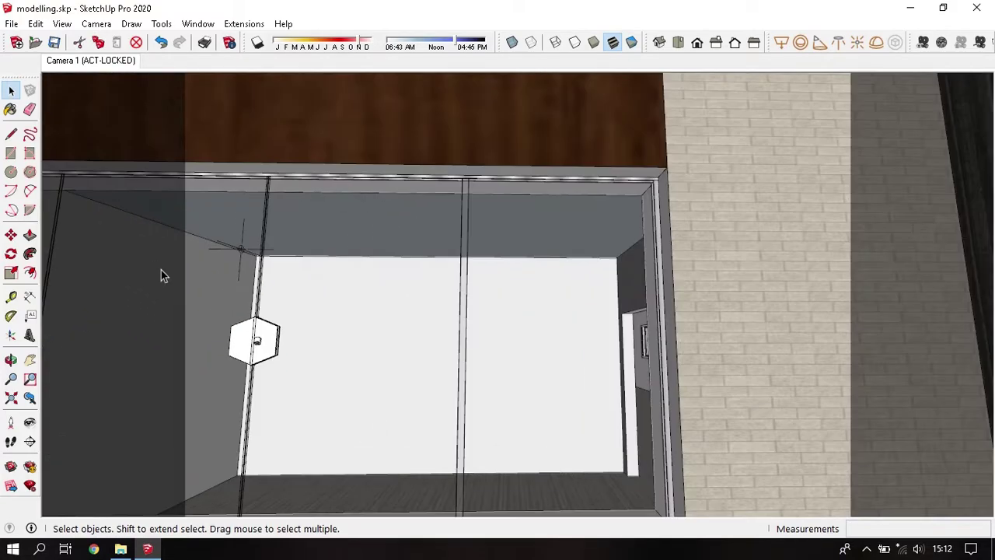
scroll(267, 248, up, 3)
scroll(271, 257, up, 2)
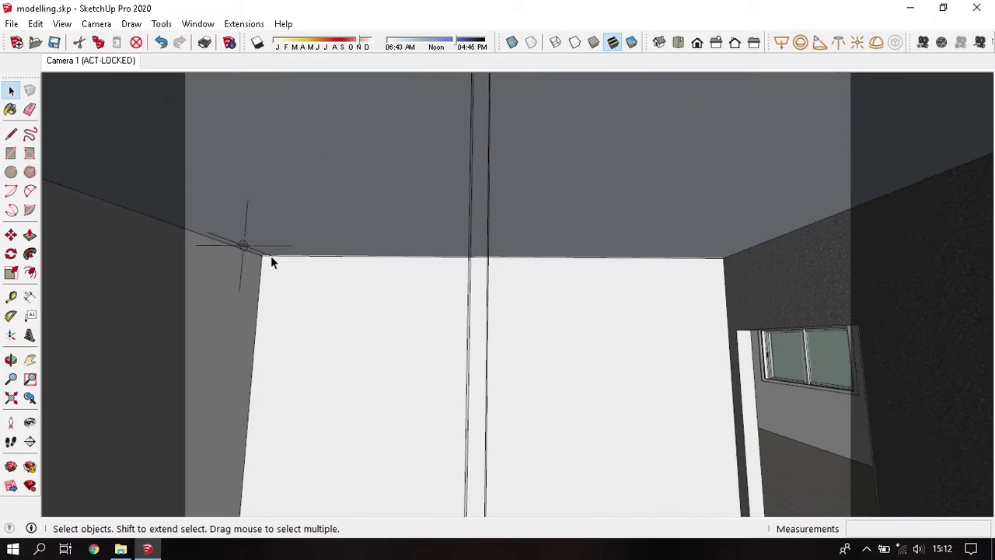
scroll(270, 258, up, 2)
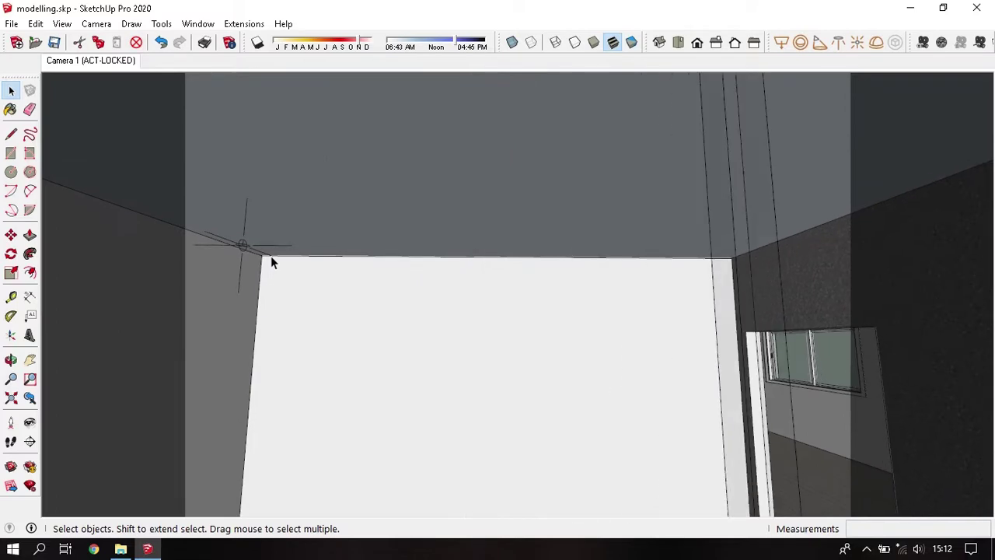
scroll(270, 257, up, 2)
scroll(233, 241, up, 1)
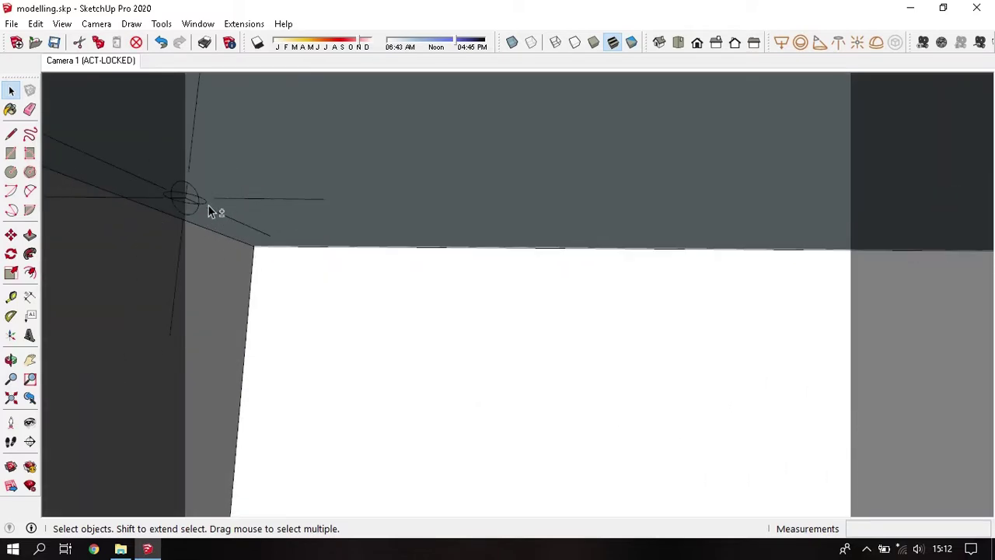
click(201, 204)
Step: Move a copy along the red axis to the other side of the central building
scroll(408, 232, down, 3)
scroll(475, 261, down, 2)
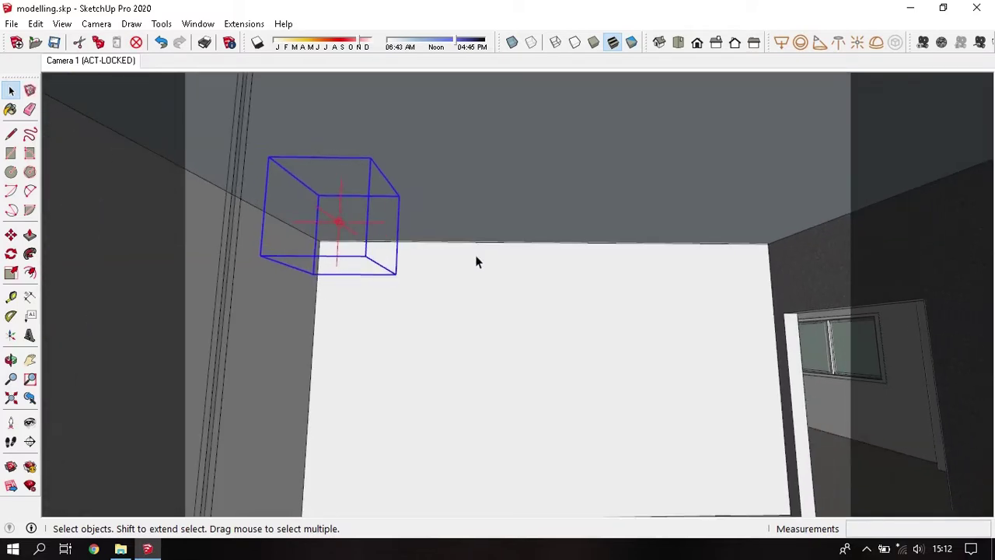
scroll(476, 262, down, 2)
scroll(480, 302, down, 2)
scroll(482, 315, down, 3)
scroll(482, 314, down, 3)
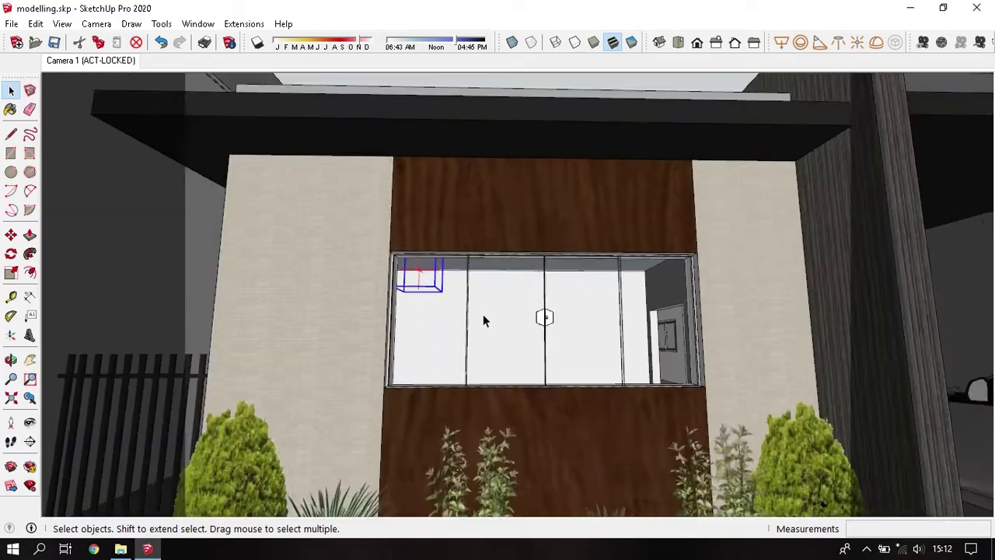
scroll(482, 314, down, 2)
key(m)
click(299, 218)
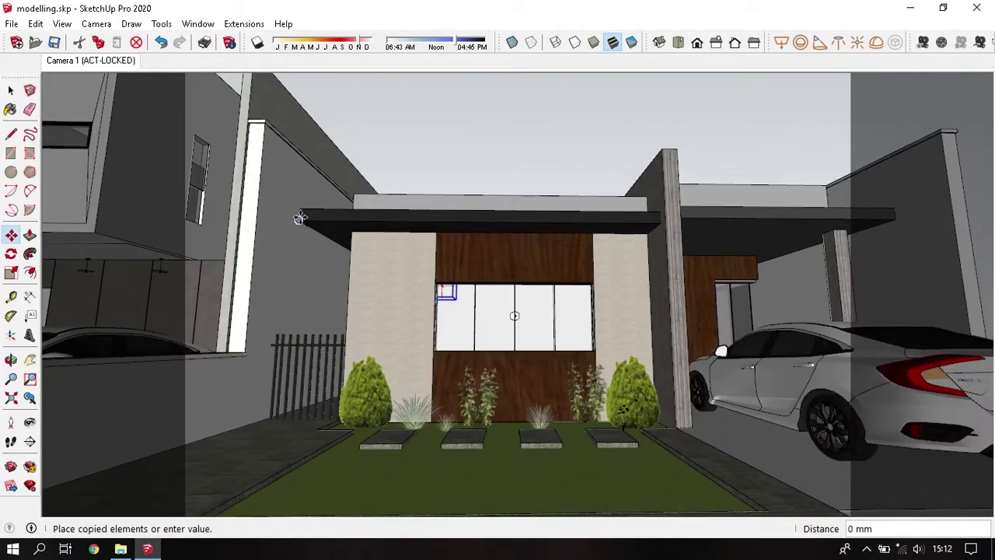
mouse_move(300, 218)
middle_down()
mouse_move(647, 323)
mouse_move(306, 173)
middle_up()
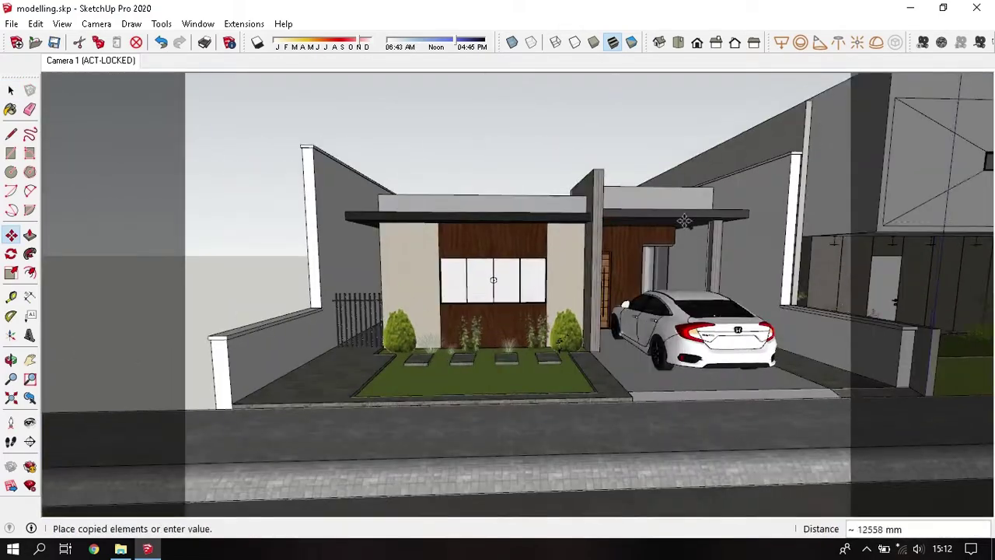
scroll(306, 174, up, 1)
scroll(307, 173, up, 3)
middle_drag(382, 222, 426, 206)
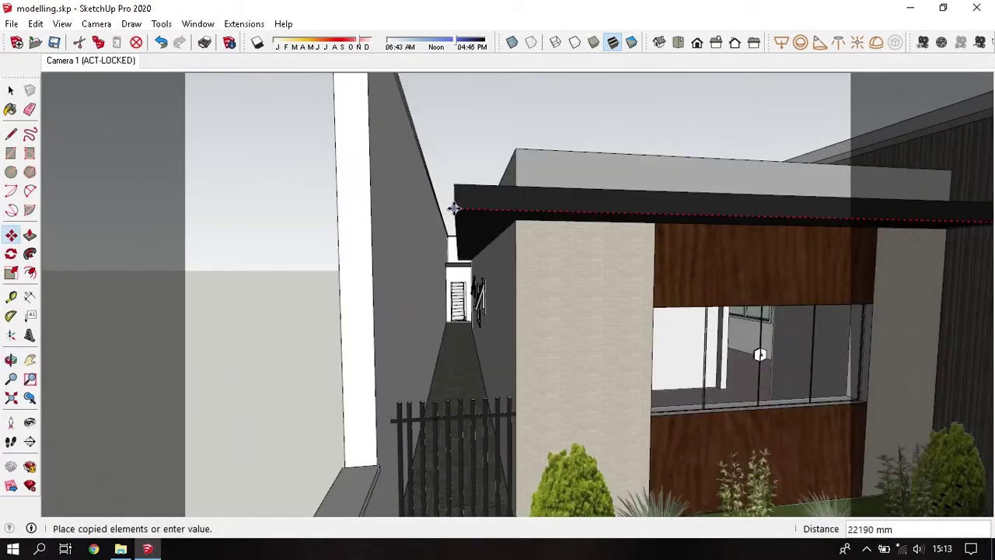
click(453, 208)
Step: Finish the move and return to the Front street view scene
scroll(466, 210, down, 1)
scroll(482, 202, down, 3)
key(space)
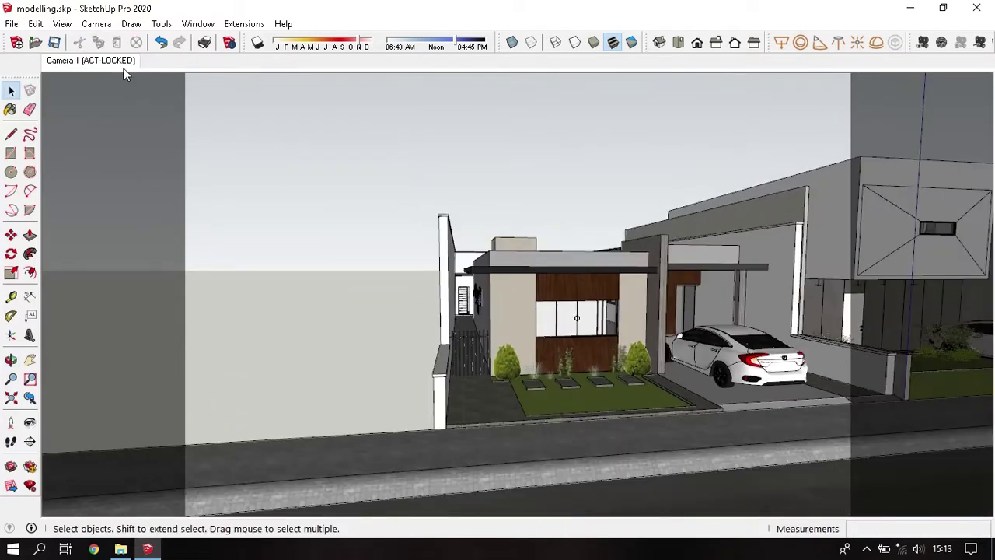
click(118, 62)
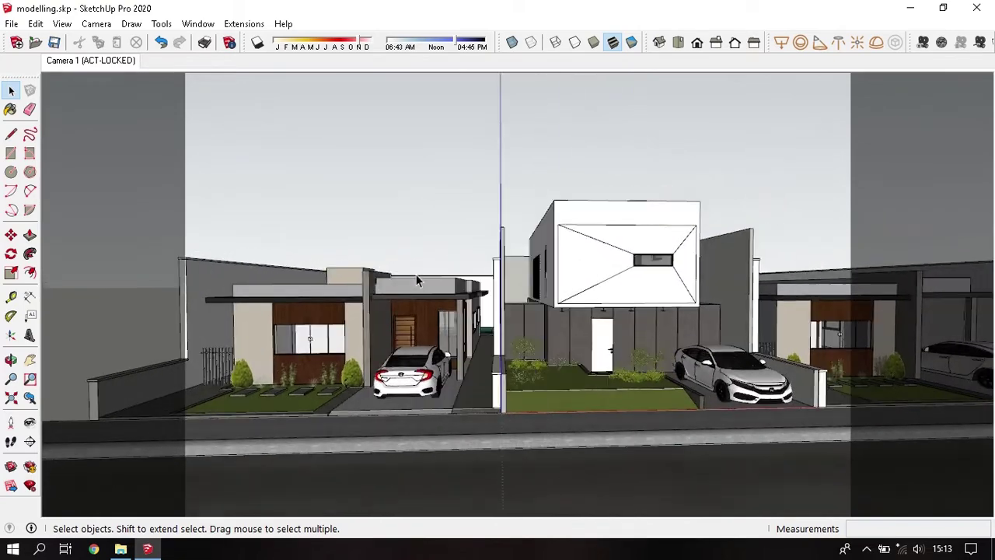
Step: From the V-Ray Asset Editor with Omni Light selected, render the front street view and stop it early
click(233, 24)
mouse_move(256, 57)
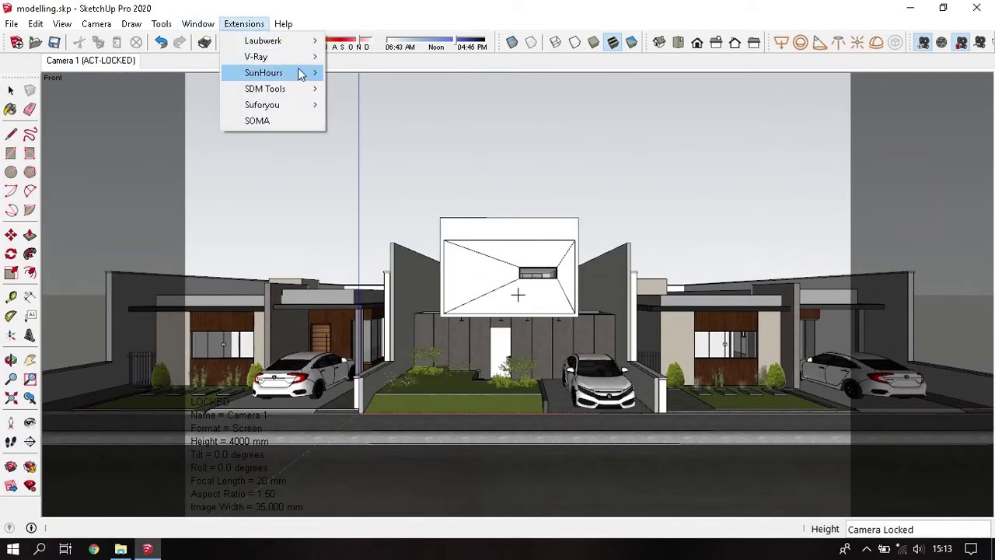
click(356, 58)
click(422, 159)
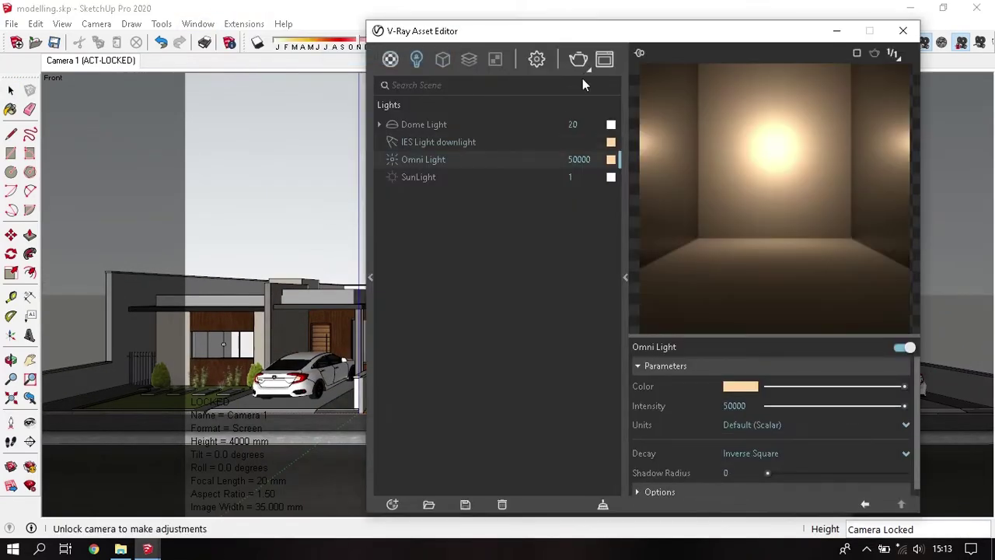
click(578, 59)
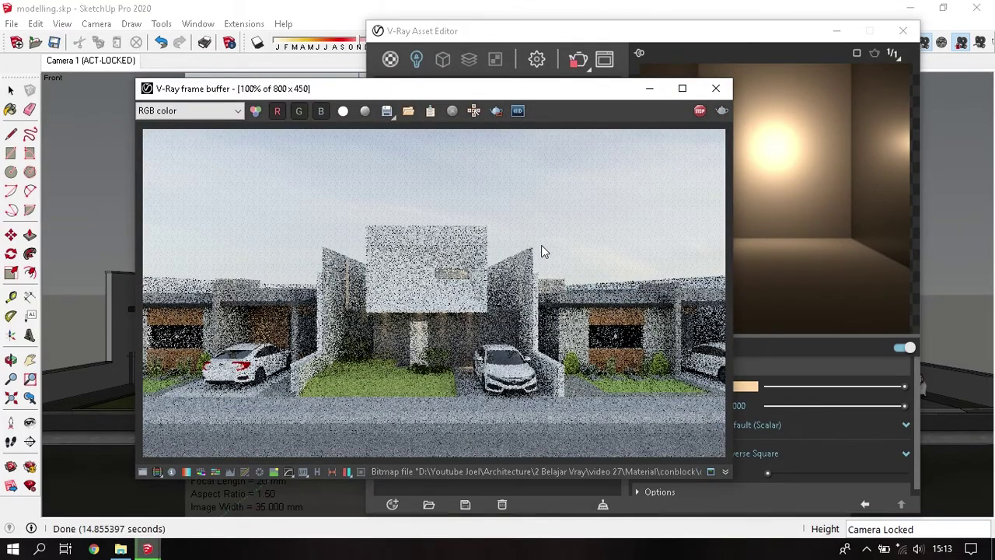
scroll(478, 259, up, 2)
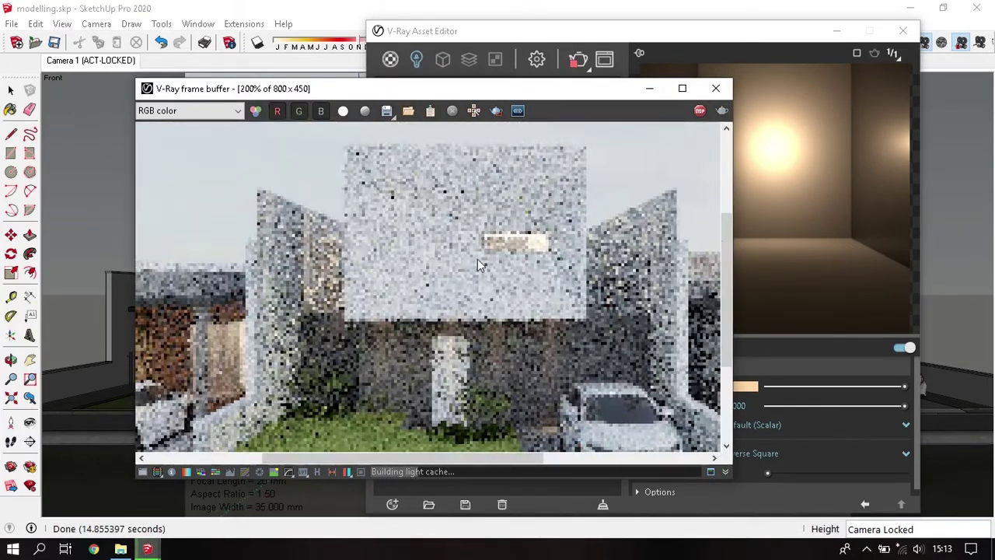
scroll(477, 259, down, 2)
scroll(392, 301, up, 2)
scroll(427, 289, down, 1)
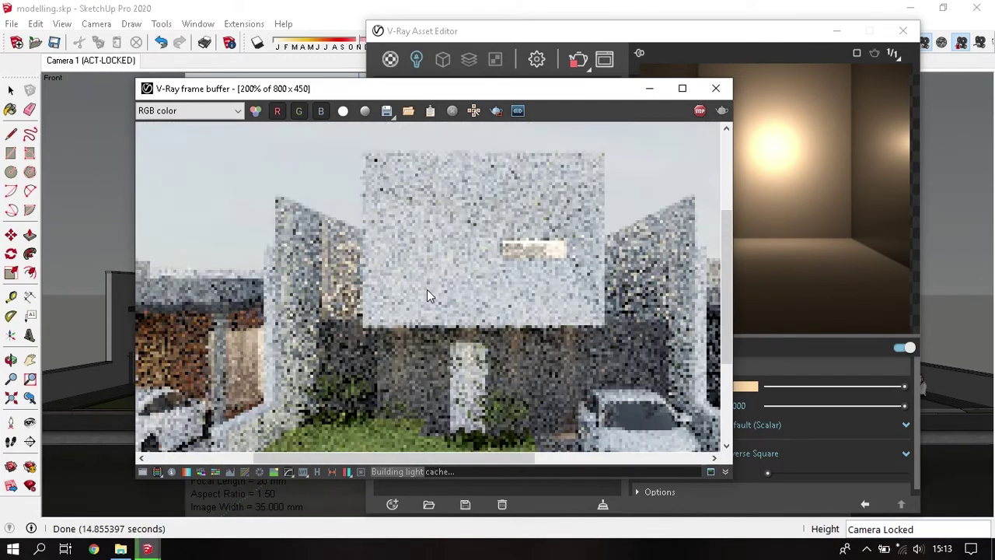
scroll(473, 288, down, 1)
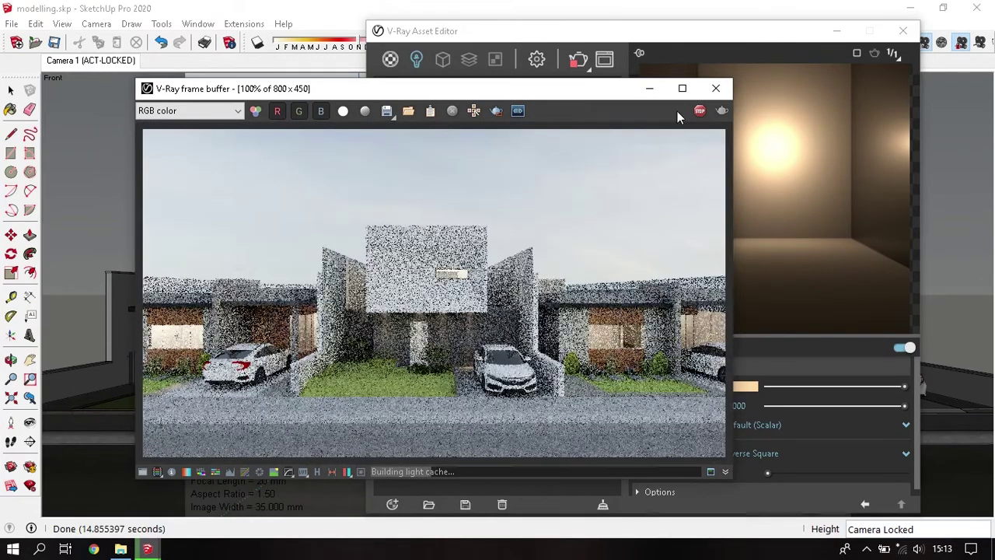
scroll(471, 340, up, 1)
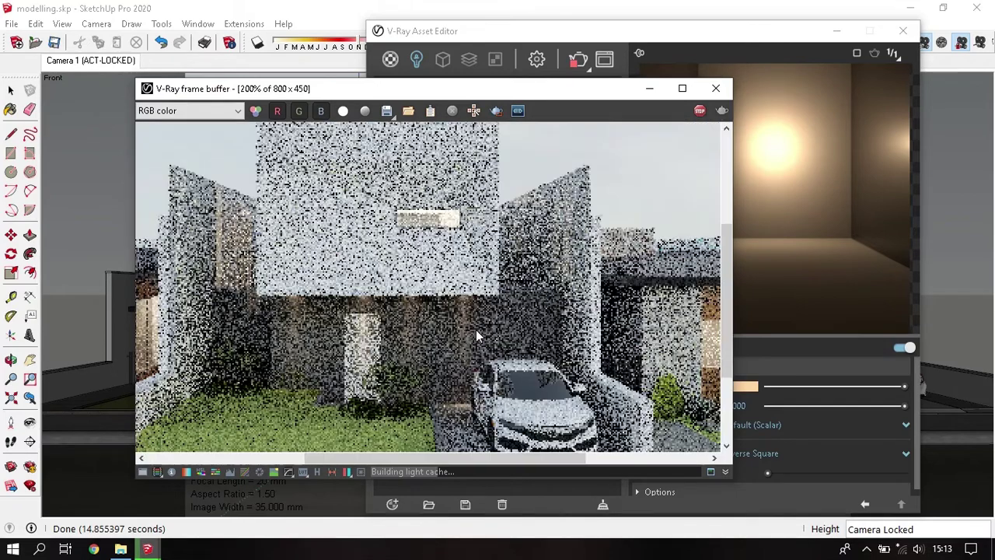
scroll(444, 265, down, 1)
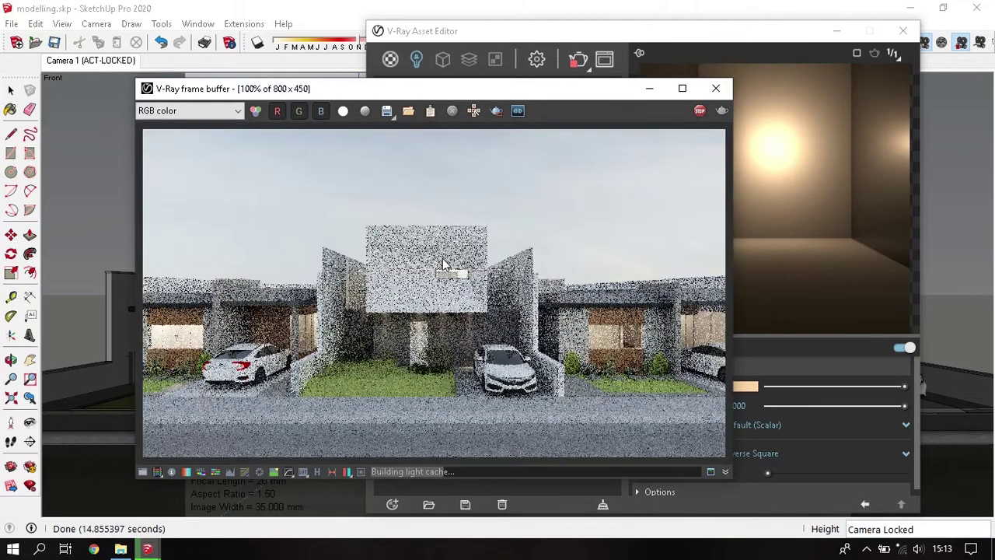
click(700, 112)
Step: Close the render, change the Omni Light intensity to 20000, check the IES downlight, and close the editor
click(713, 90)
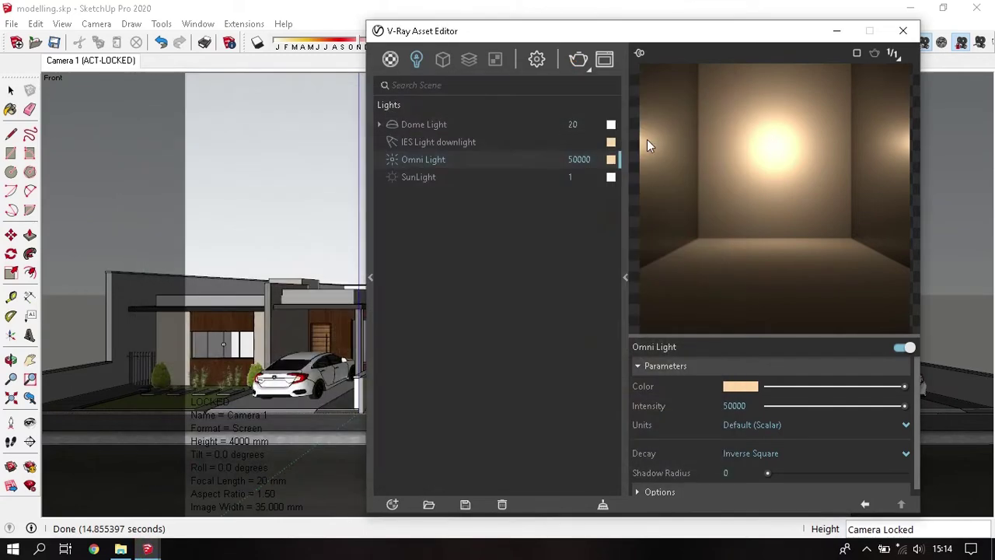
click(578, 158)
key(BackSpace)
text(2)
key(Return)
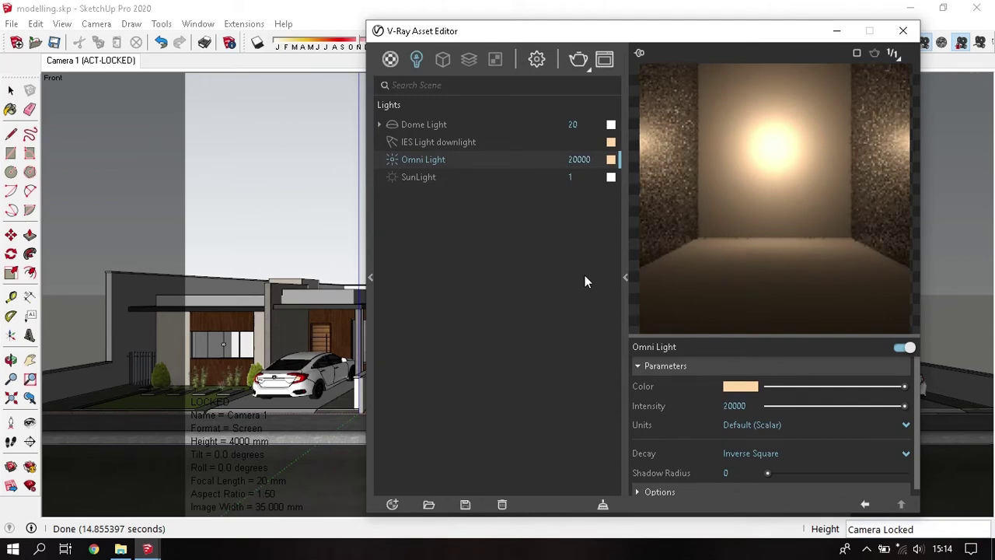
click(471, 140)
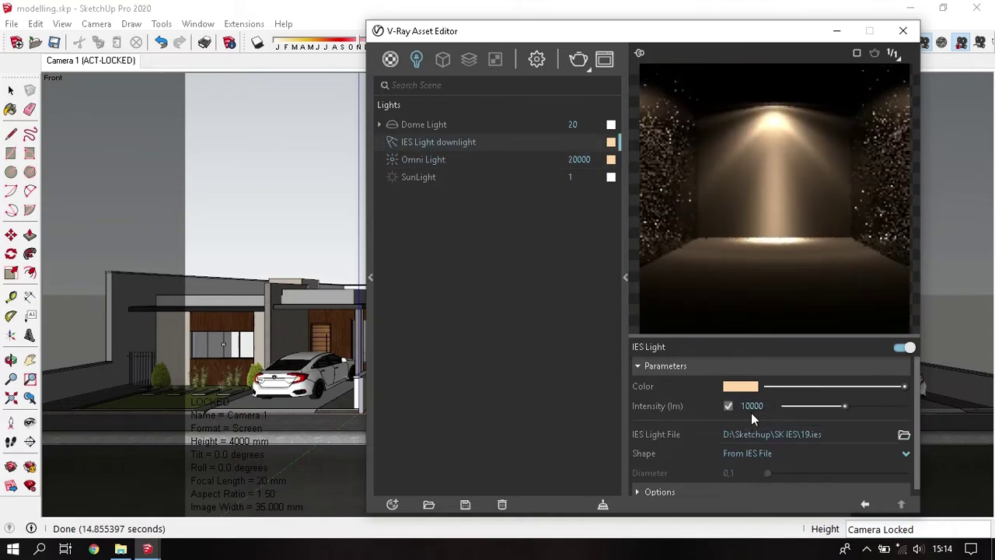
click(903, 30)
scroll(539, 426, up, 3)
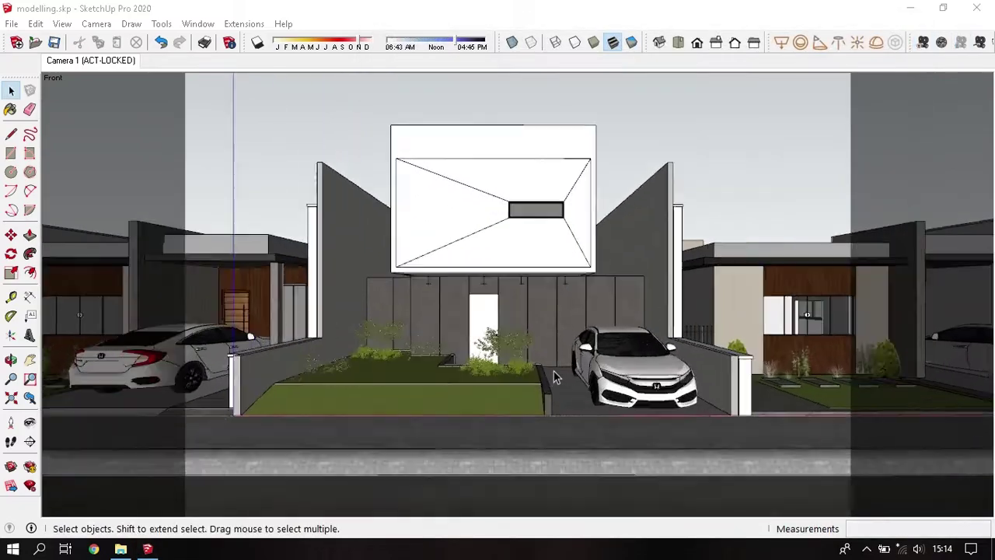
middle_drag(554, 371, 517, 347)
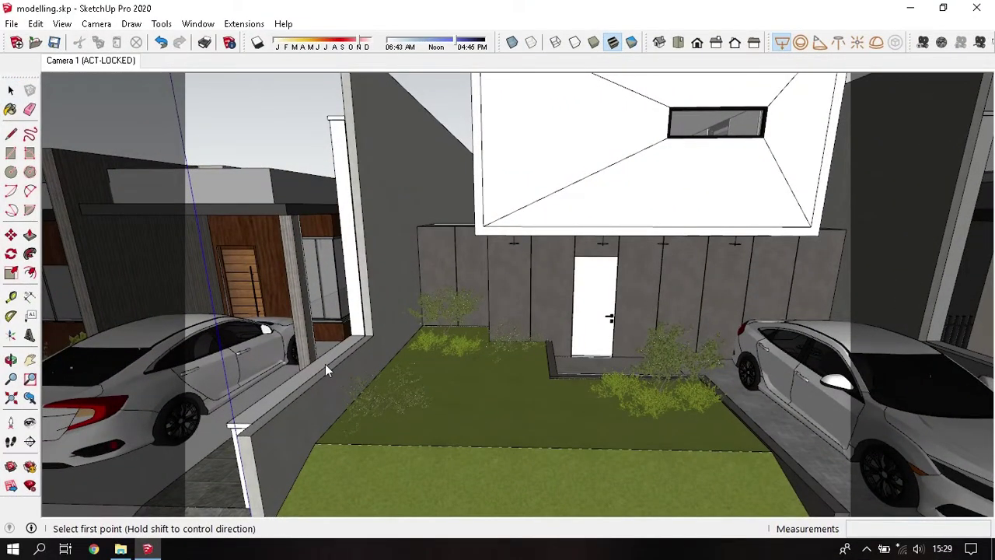
scroll(367, 356, up, 3)
mouse_move(368, 357)
middle_down()
mouse_move(467, 289)
mouse_move(491, 318)
middle_up()
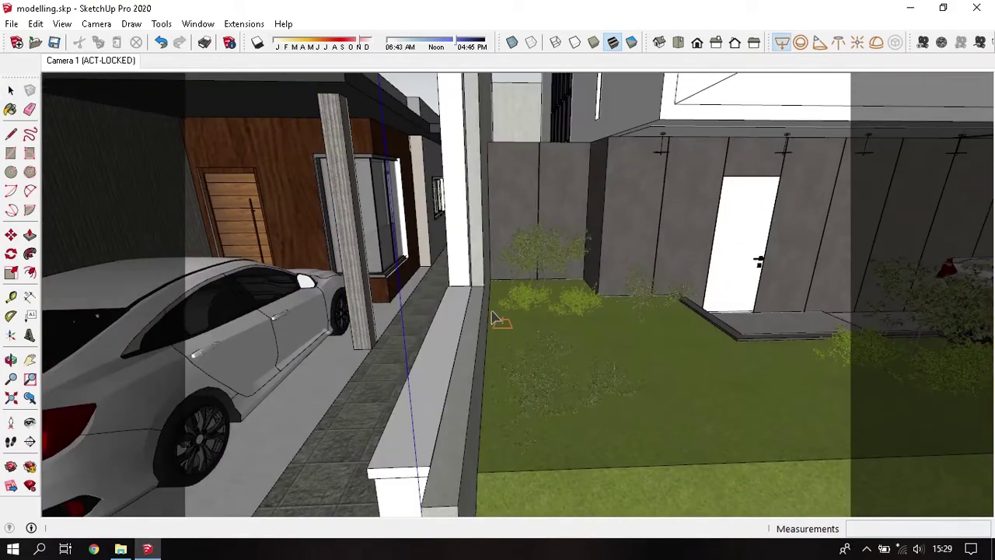
click(500, 477)
key(space)
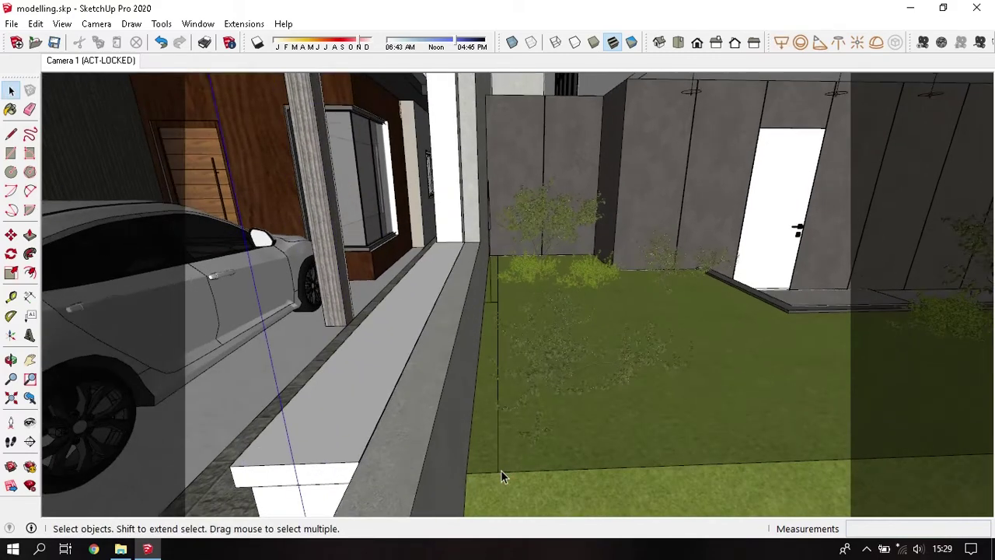
click(500, 464)
key(m)
click(497, 470)
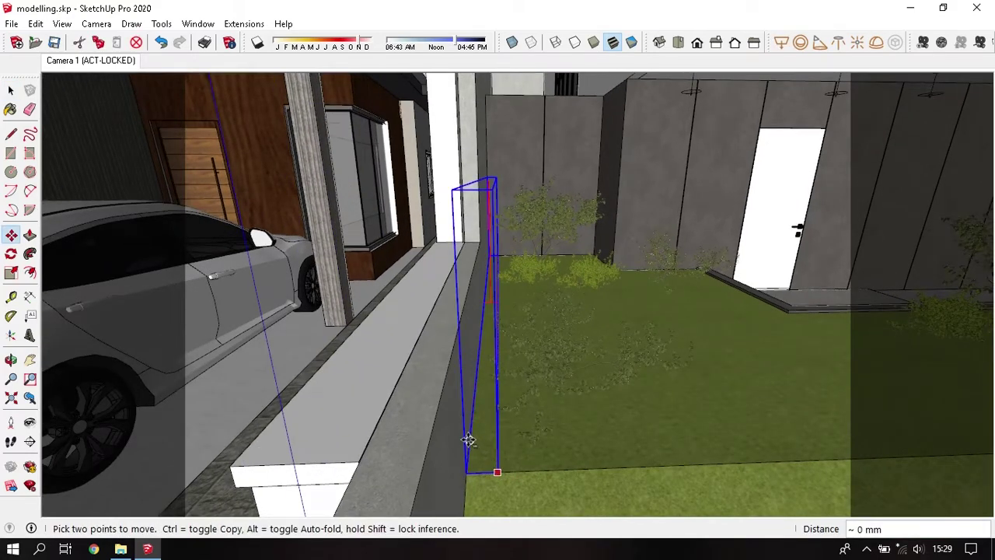
text(5)
mouse_move(532, 403)
middle_down()
mouse_move(502, 333)
mouse_move(480, 362)
middle_up()
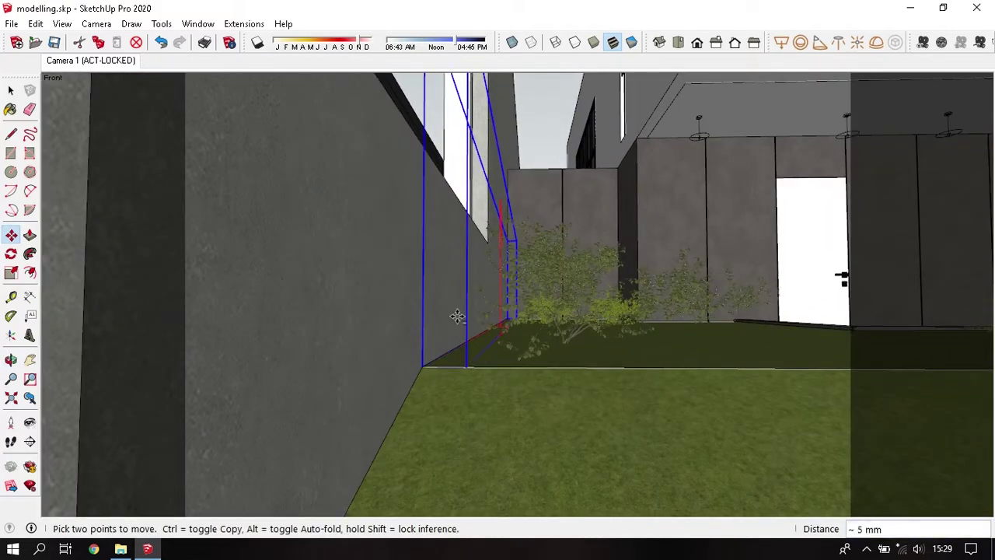
key(space)
click(473, 149)
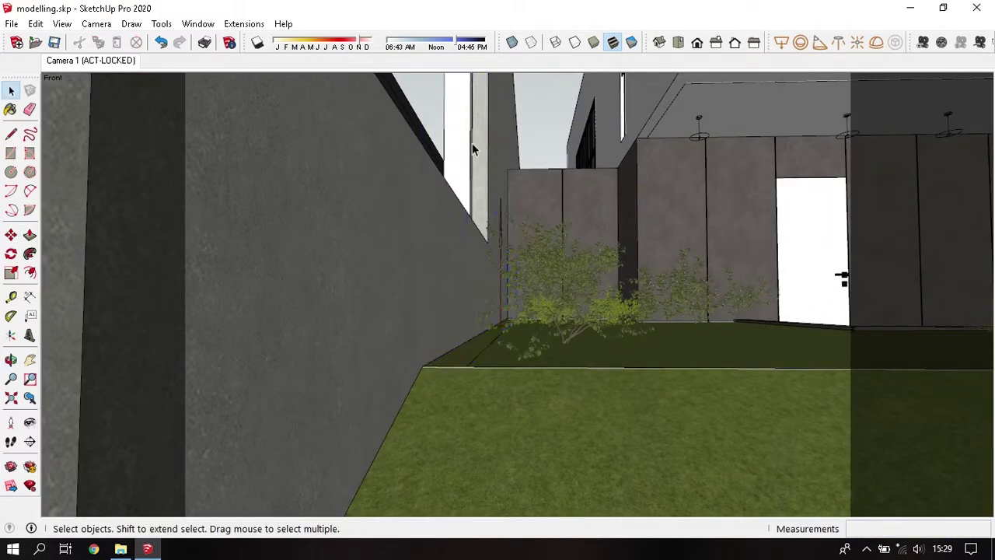
click(117, 60)
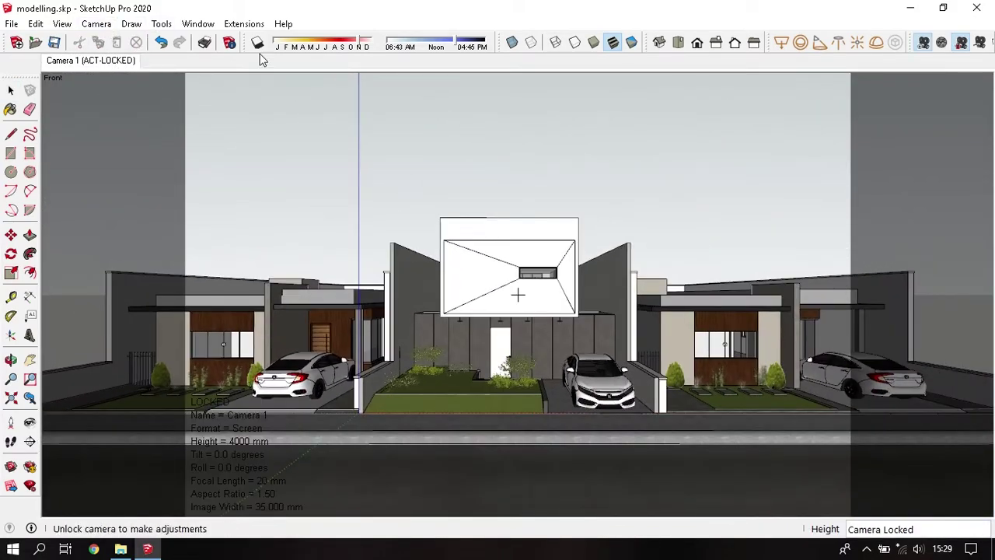
Step: Set the Rectangle Light colour temperature to a warm 4000 K in the V-Ray Asset Editor
click(244, 23)
click(366, 55)
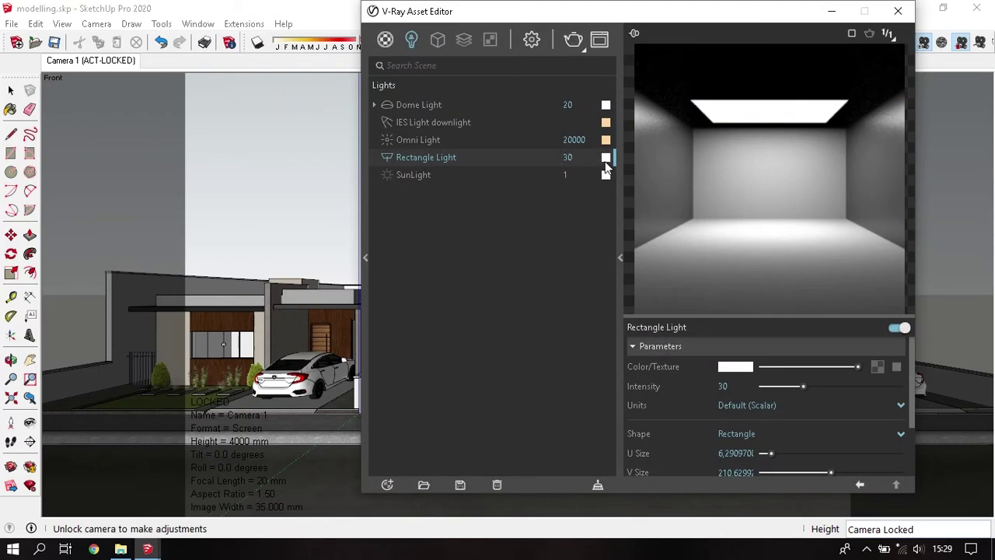
click(606, 157)
double_click(515, 342)
text(400)
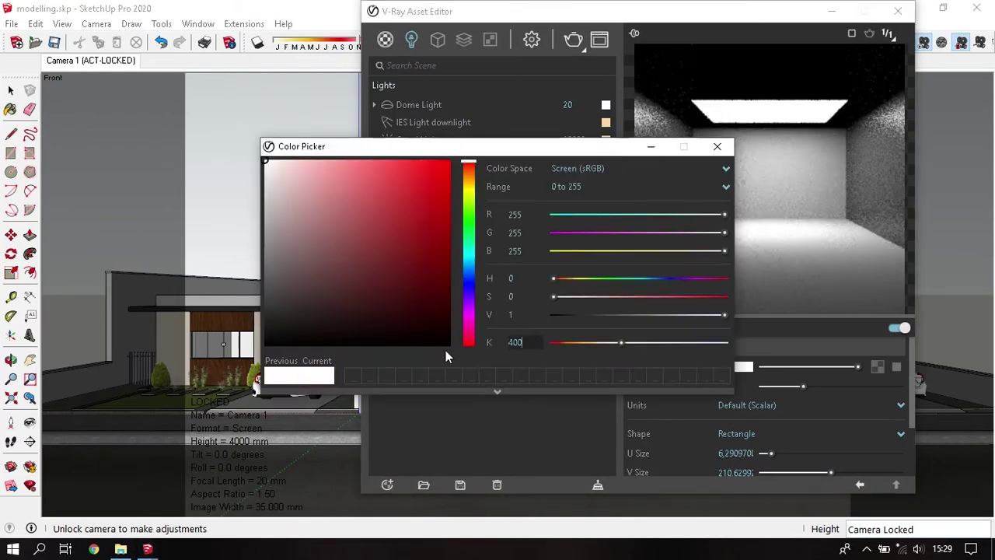
text(0)
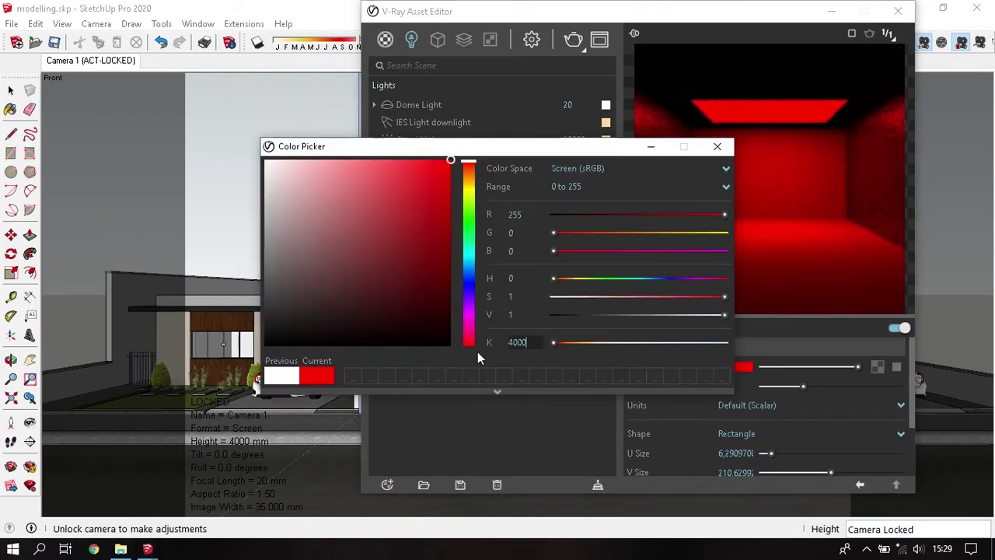
key(Return)
click(716, 146)
Step: Raise the Rectangle Light intensity to 10000 and render the house facade
scroll(652, 434, down, 2)
scroll(666, 458, down, 2)
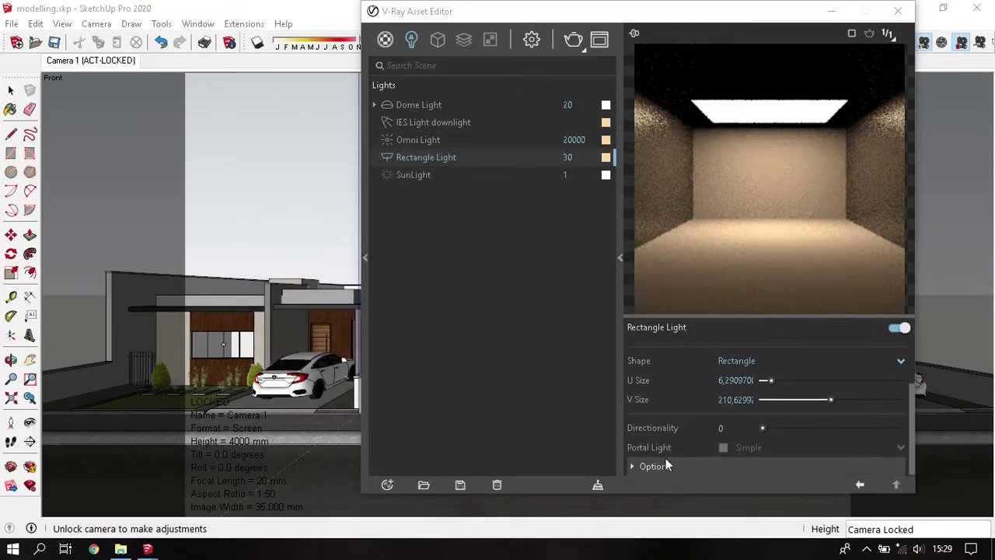
click(665, 461)
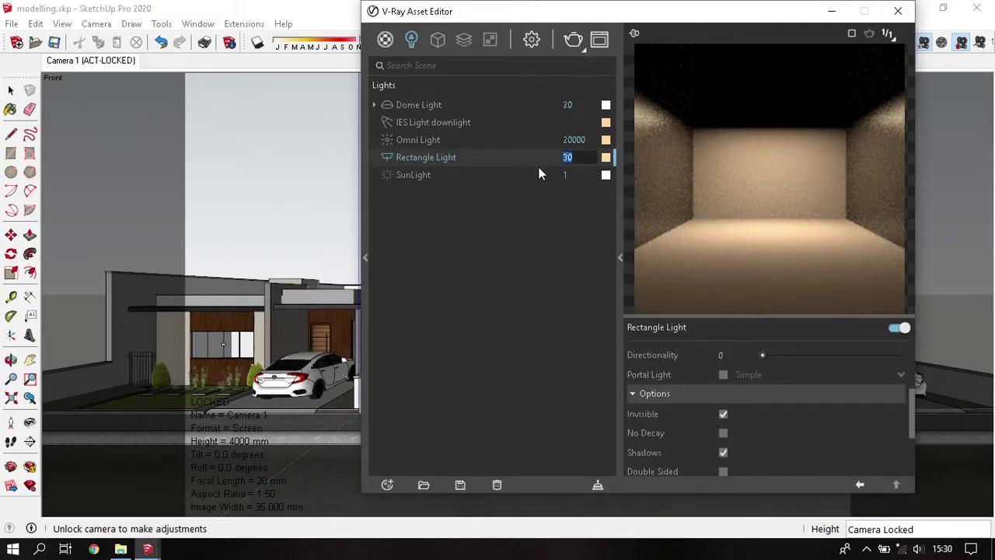
text(10000)
key(Return)
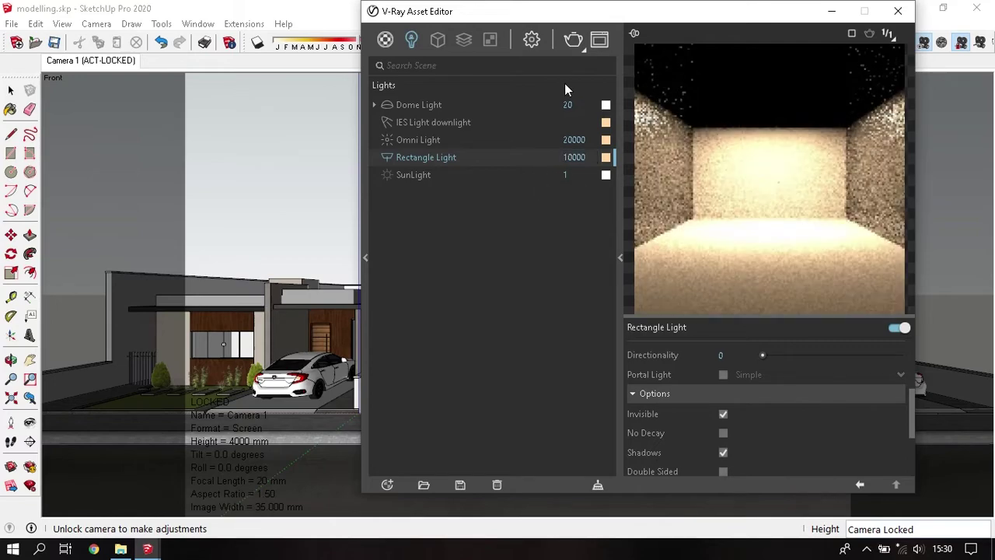
click(573, 40)
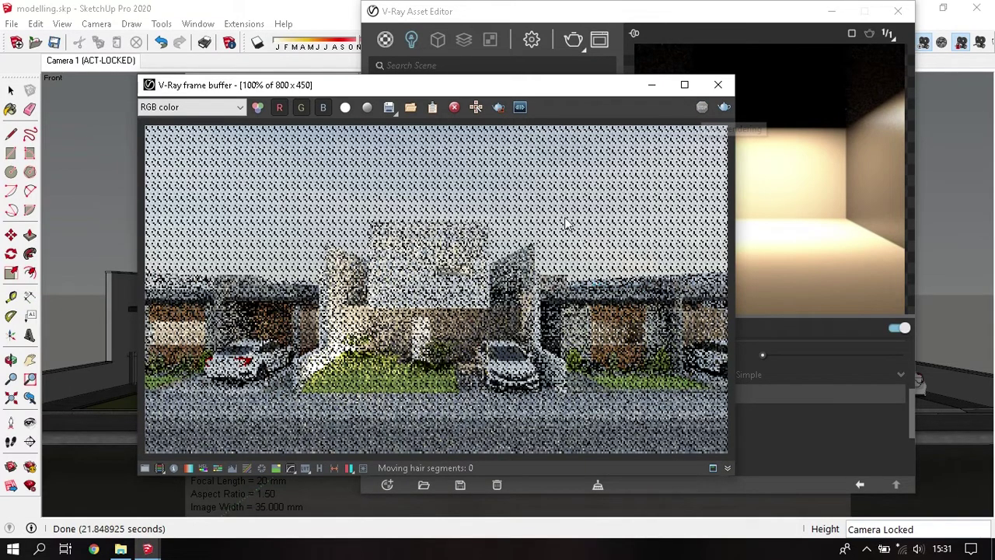
Step: Set the Rectangle Light intensity to 1000 and close the light settings
click(660, 14)
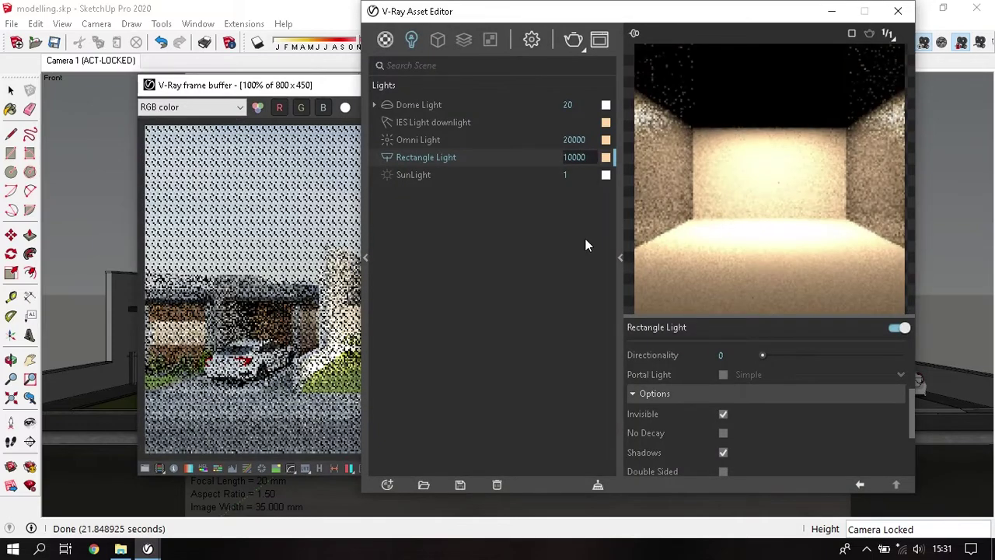
key(BackSpace)
key(Return)
click(899, 10)
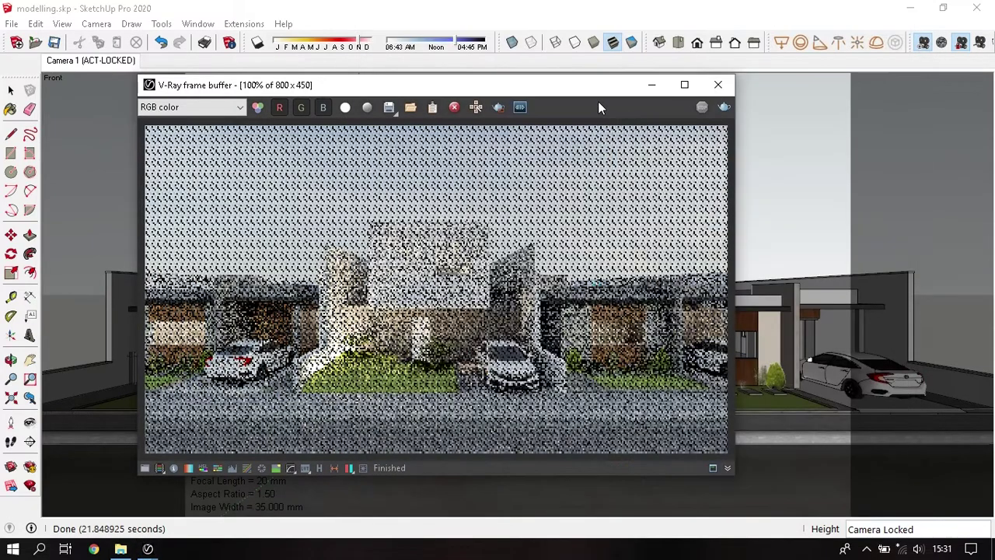
Step: Re-render the facade from the V-Ray Asset Editor and stop the render partway
click(239, 23)
mouse_move(257, 57)
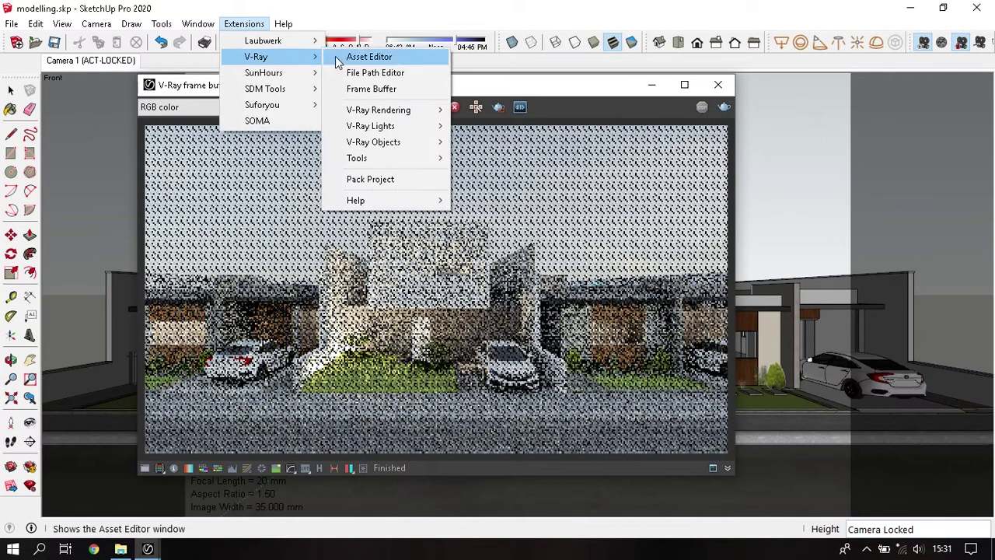
click(336, 57)
click(575, 40)
scroll(472, 381, up, 2)
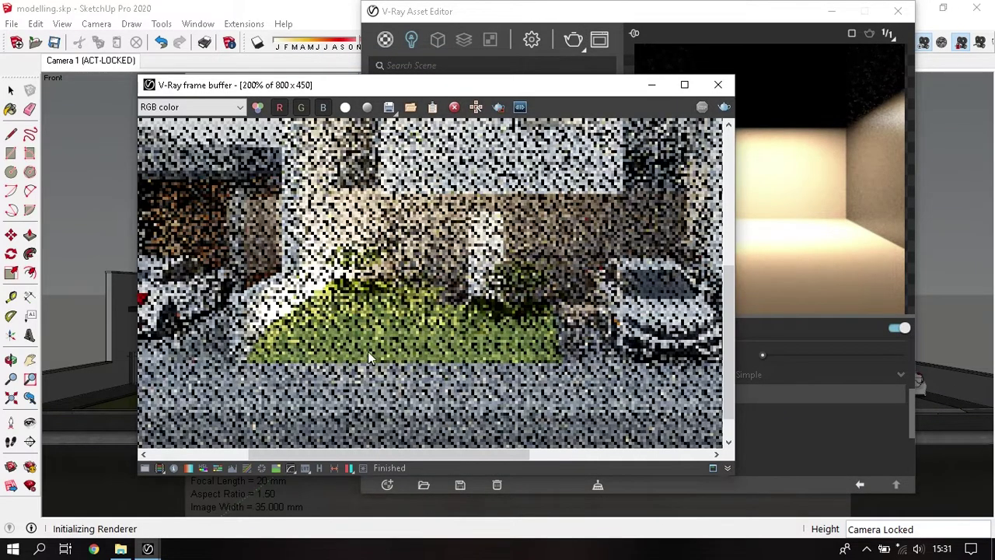
scroll(393, 290, down, 2)
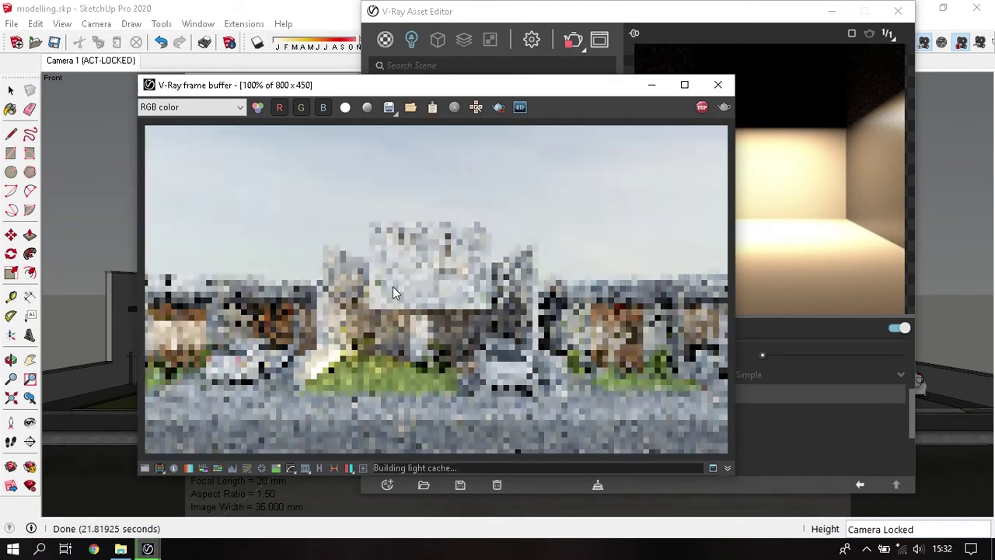
scroll(323, 378, up, 2)
scroll(323, 368, down, 1)
scroll(323, 369, down, 1)
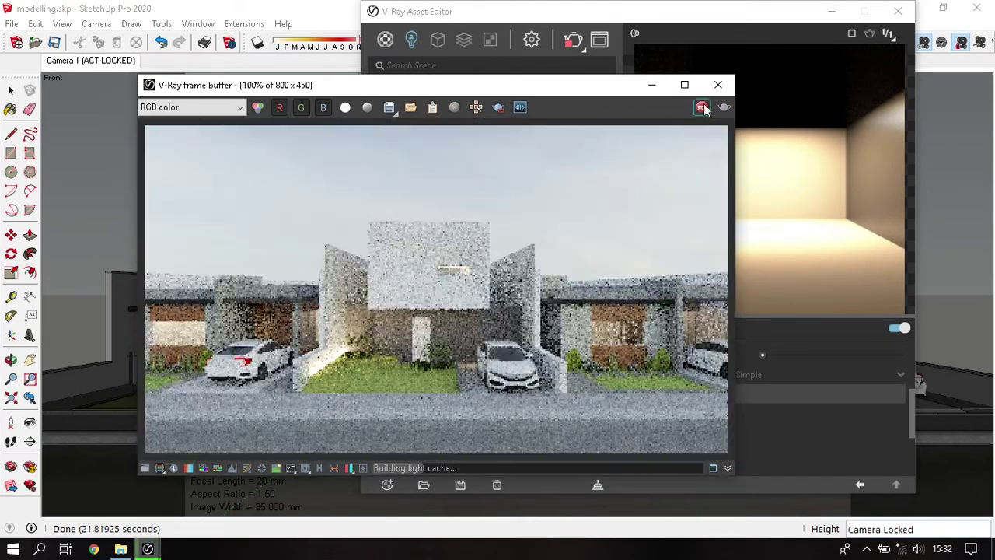
click(717, 84)
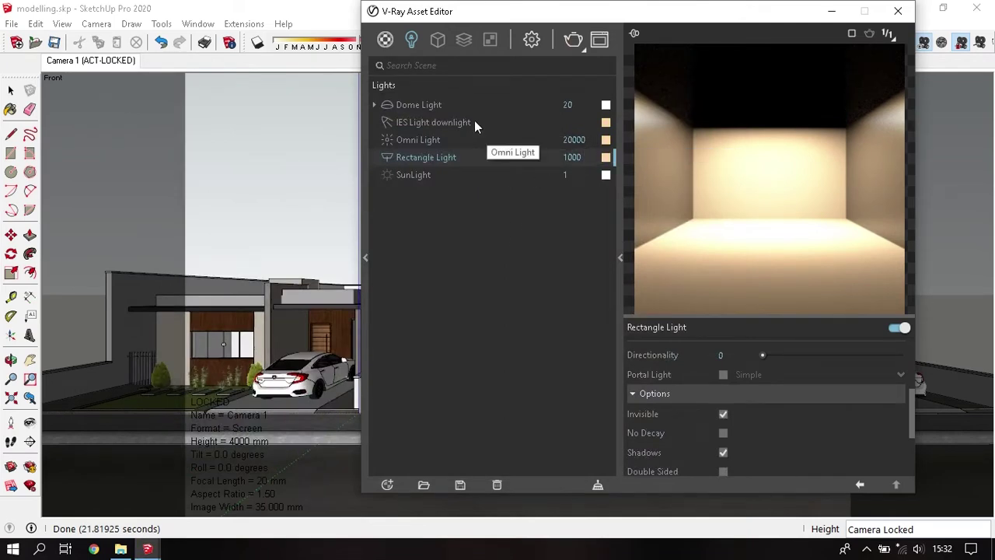
Step: Keep the IES downlight at 20000, lower the Rectangle Light to 100, and hide the editor
click(474, 122)
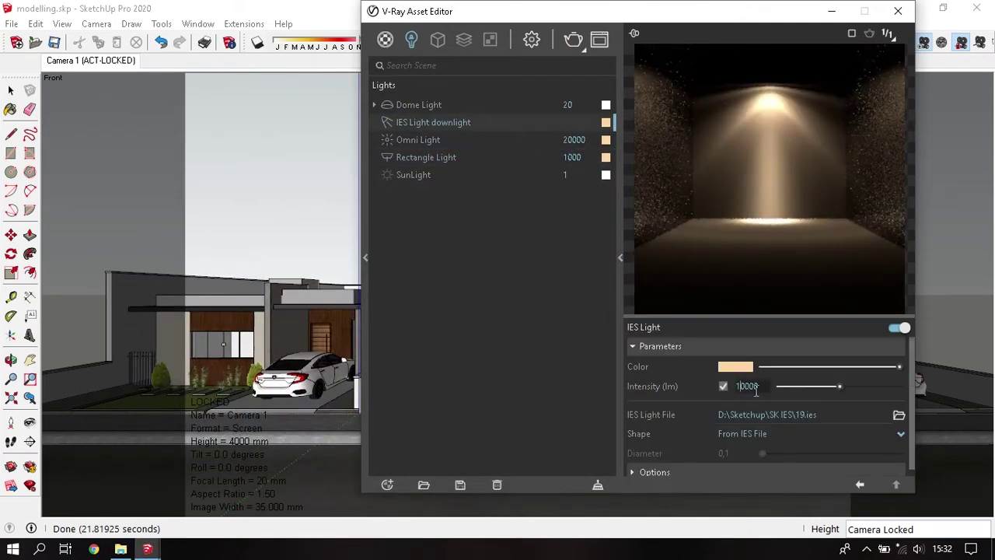
text(20000)
click(694, 365)
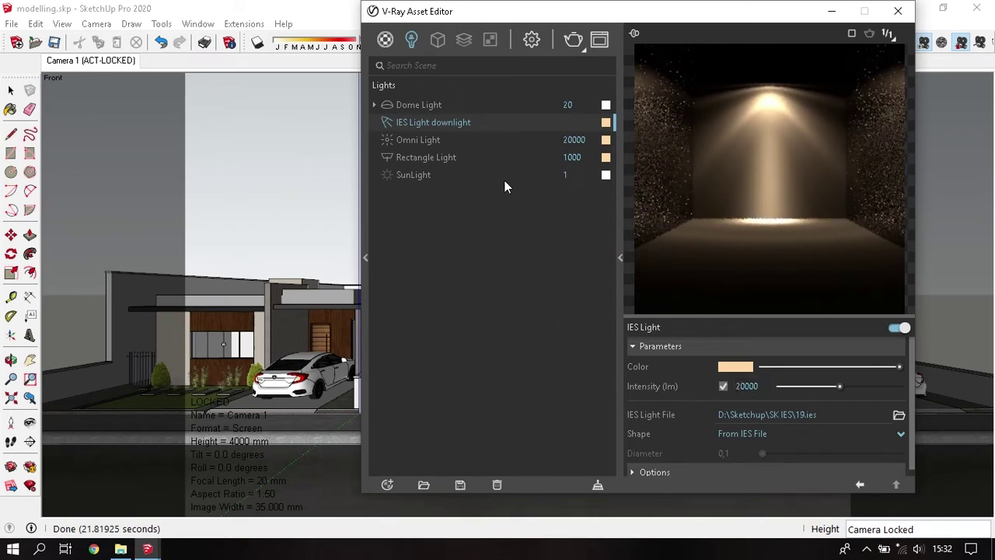
click(592, 158)
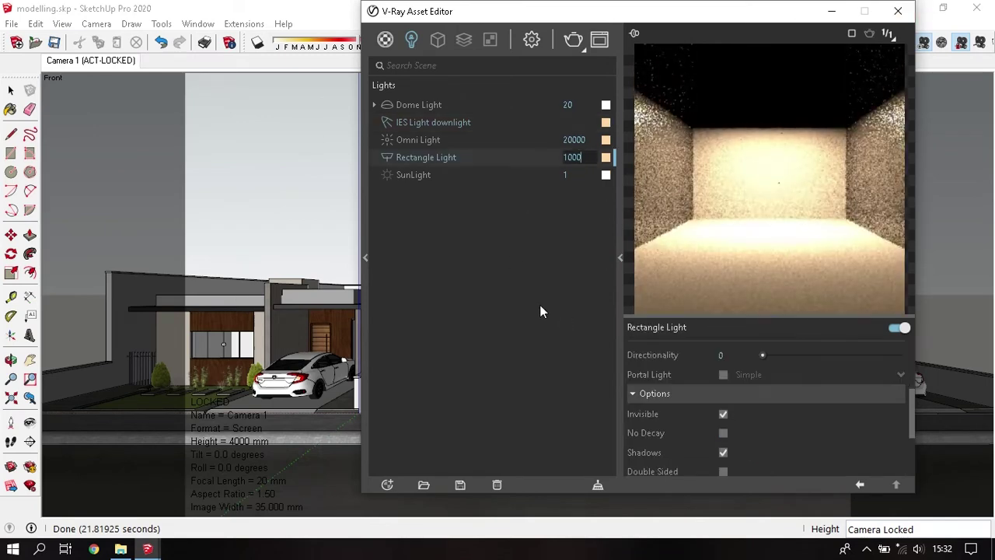
key(BackSpace)
click(834, 9)
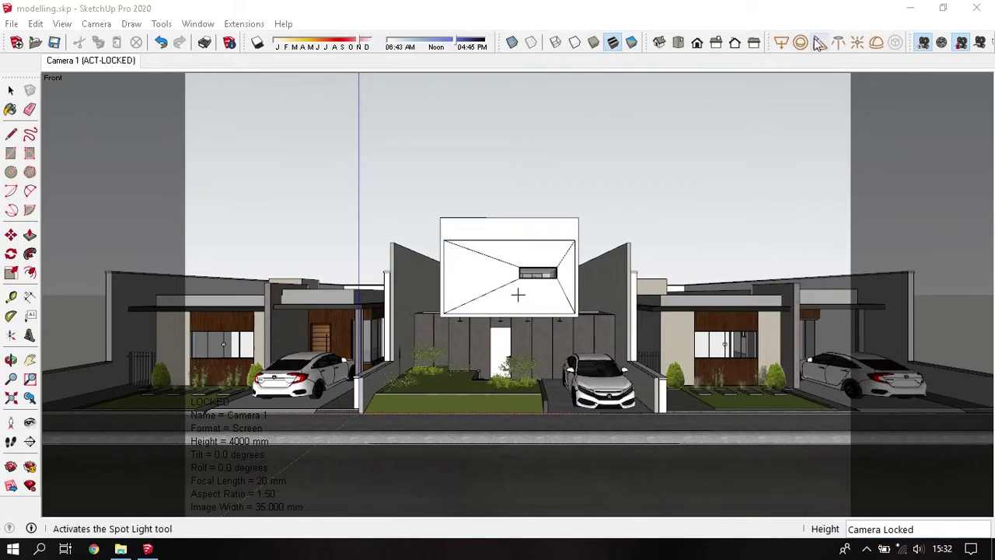
Step: Draw a new V-Ray Rectangle Light against the low wall beside the driveway
click(781, 43)
scroll(622, 475, up, 2)
scroll(633, 413, up, 3)
scroll(572, 345, up, 3)
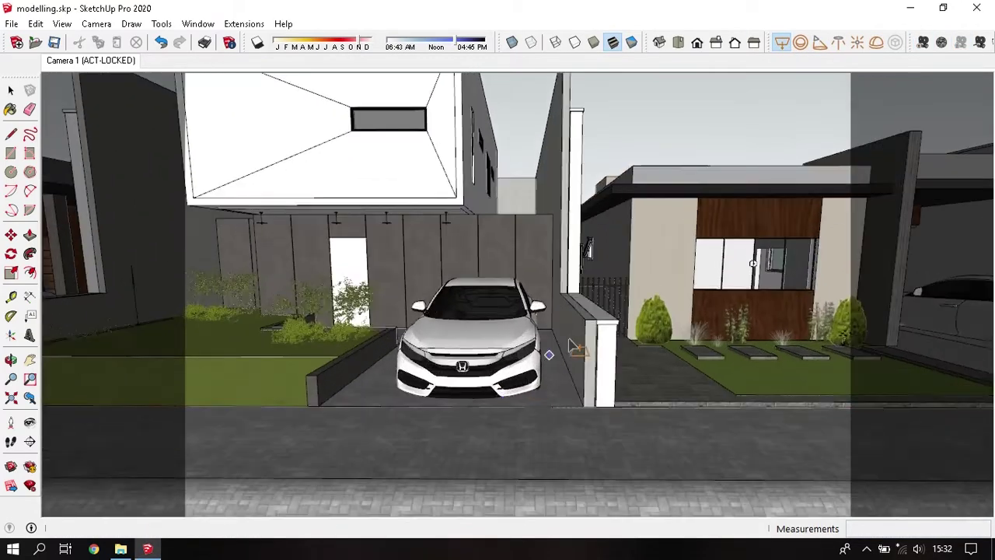
scroll(558, 406, up, 2)
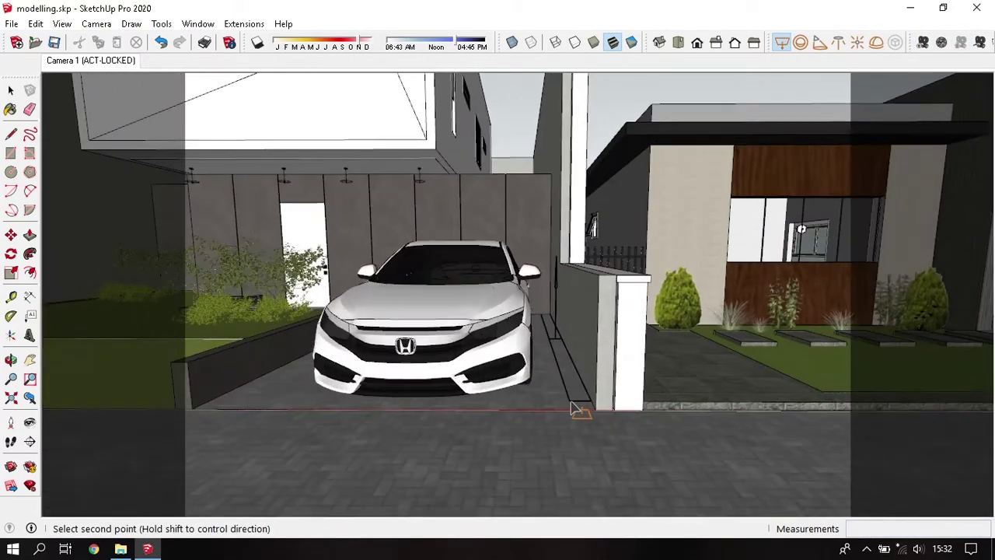
scroll(568, 416, up, 2)
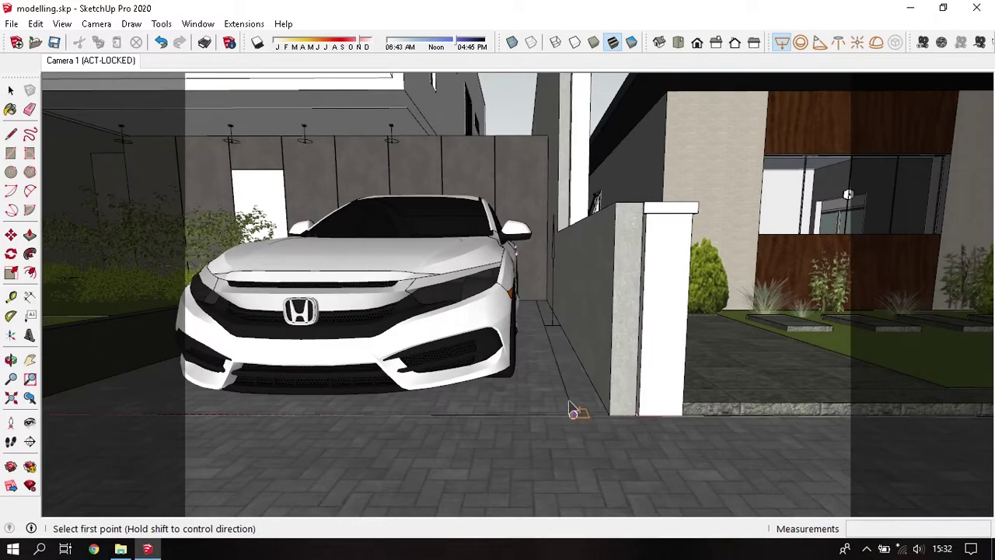
Step: Shift the new light plane about 219 mm against the driveway wall and return to Camera 1
key(space)
click(572, 408)
key(m)
click(572, 408)
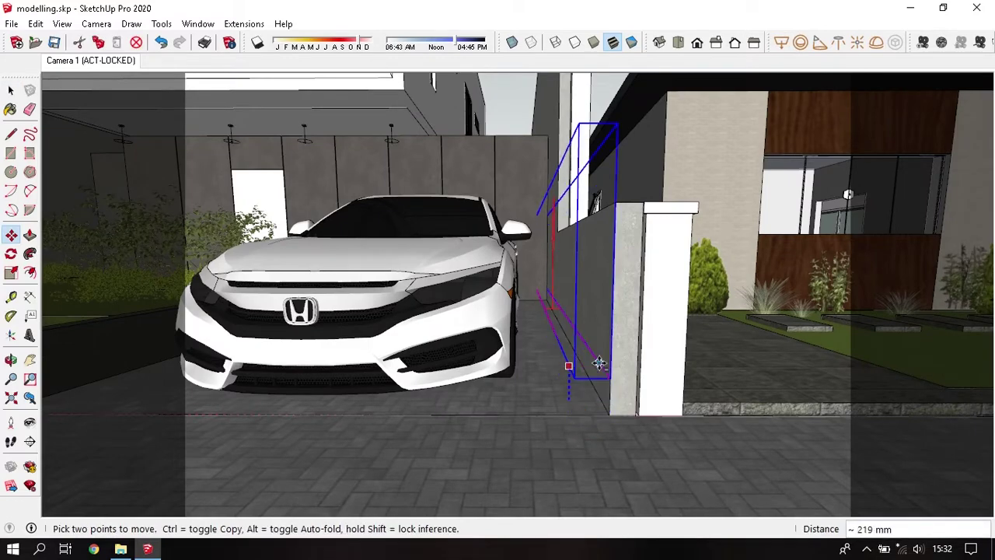
key(Return)
key(space)
scroll(528, 95, down, 2)
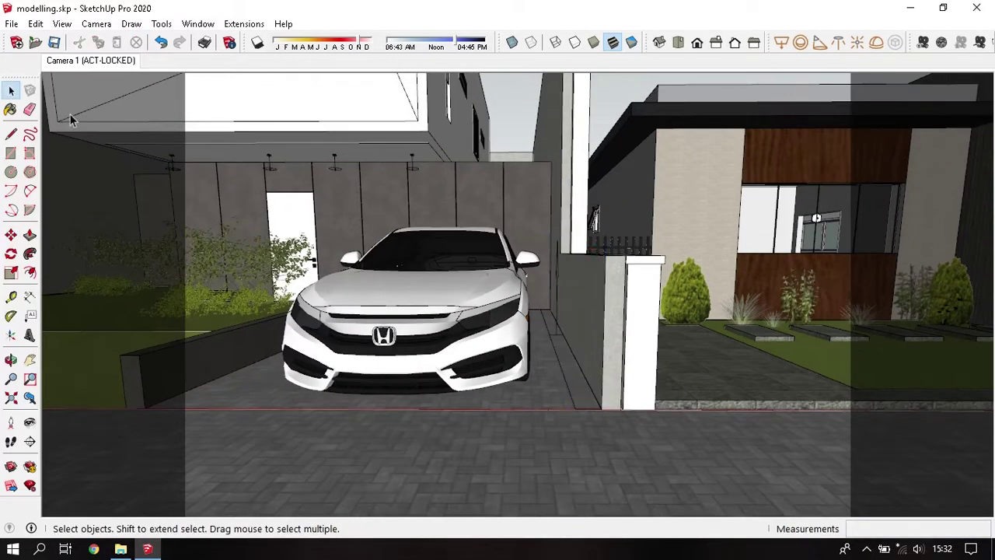
click(90, 61)
click(244, 23)
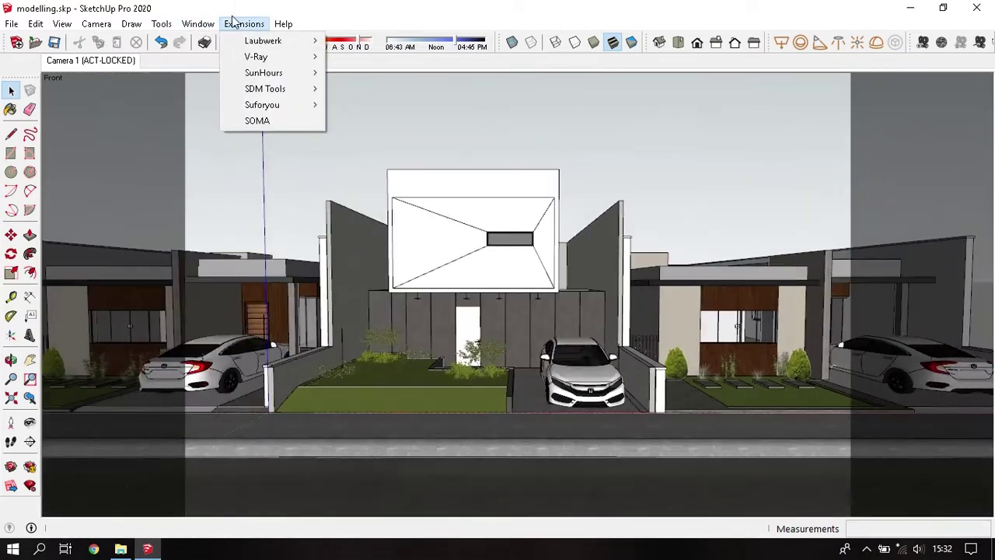
Step: Set Rectangle Light#1 to intensity 100 and colour temperature 4000 K
click(368, 57)
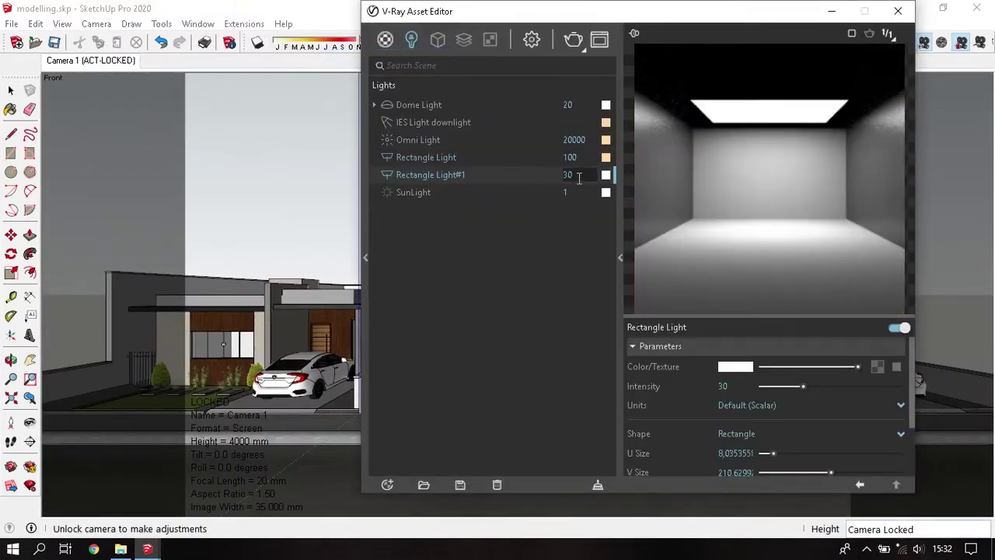
drag(578, 178, 551, 182)
text(100)
key(Return)
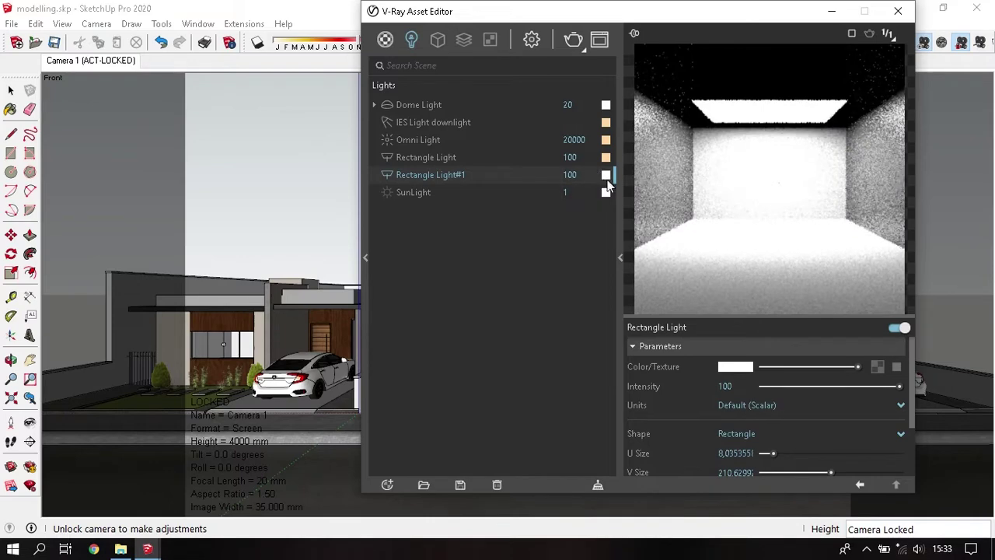
click(605, 175)
double_click(517, 342)
text(4000)
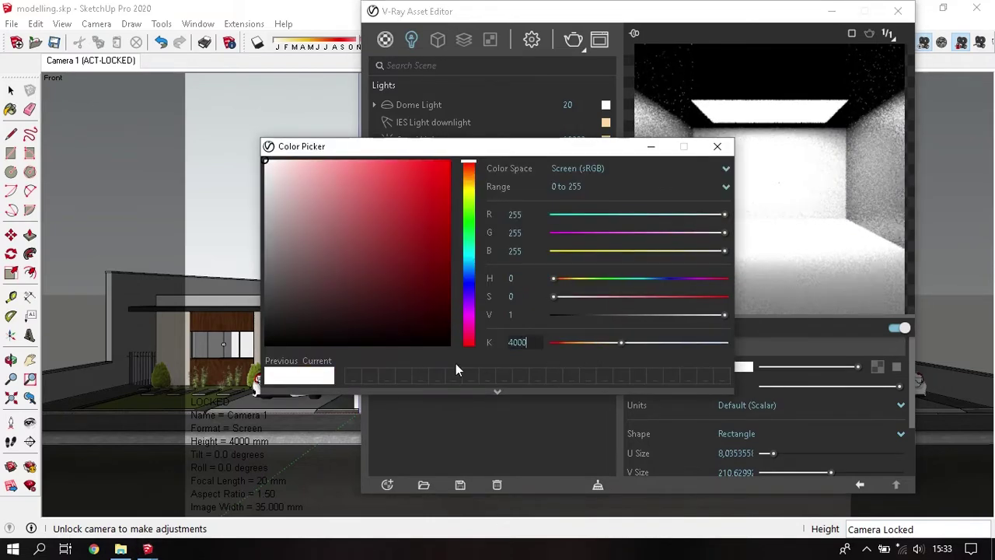
key(Return)
click(716, 147)
Step: Make Rectangle Light#1 invisible in renders and render the facade again
scroll(680, 436, down, 3)
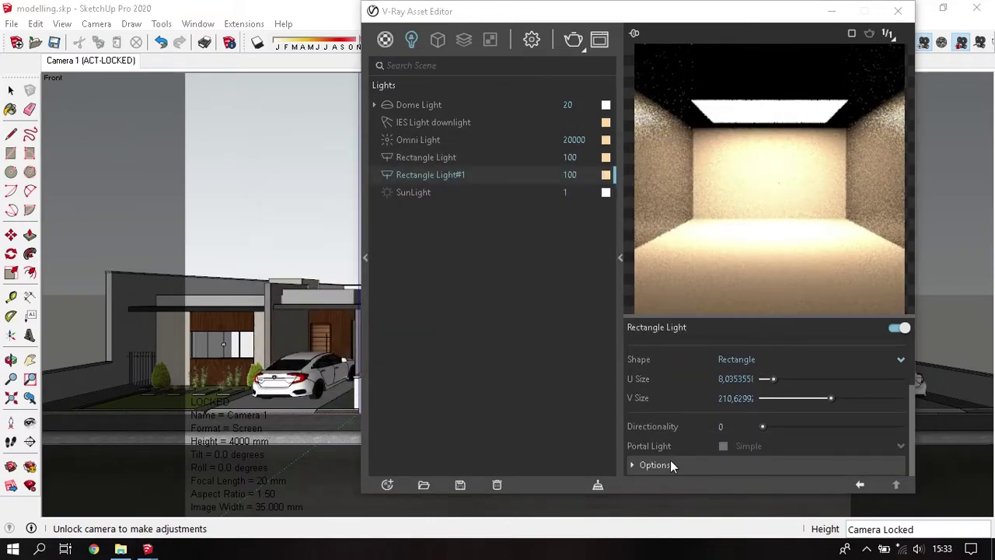
click(672, 463)
click(724, 413)
click(897, 10)
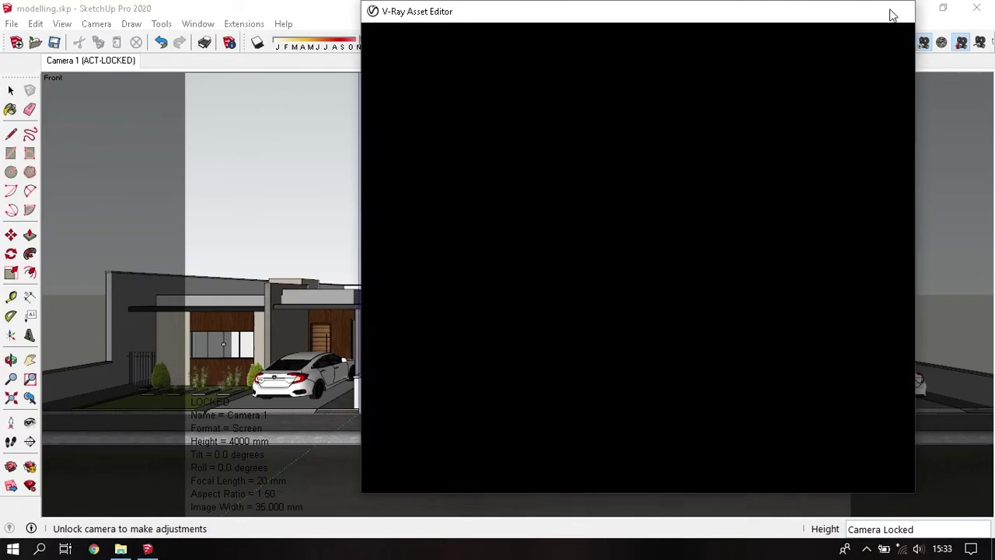
click(245, 24)
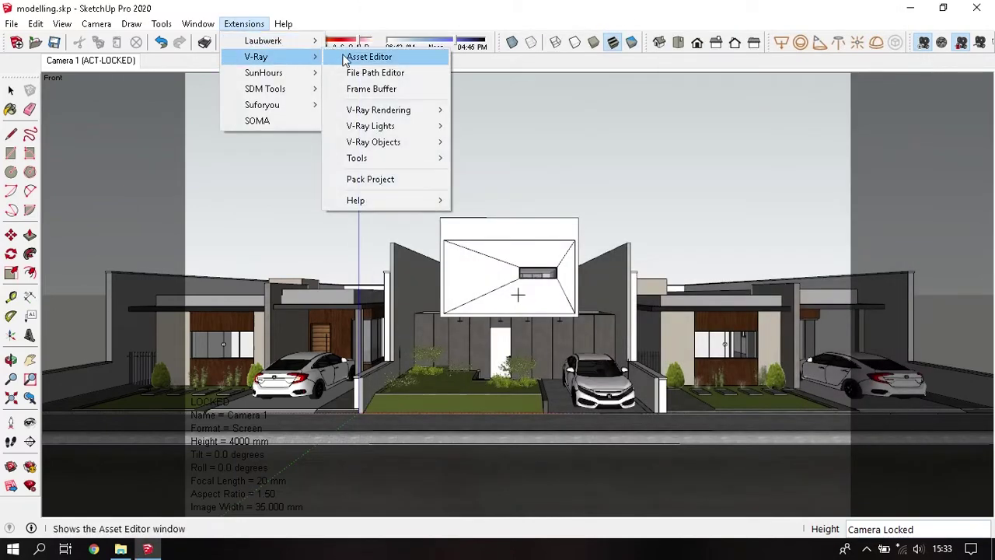
click(375, 58)
click(573, 41)
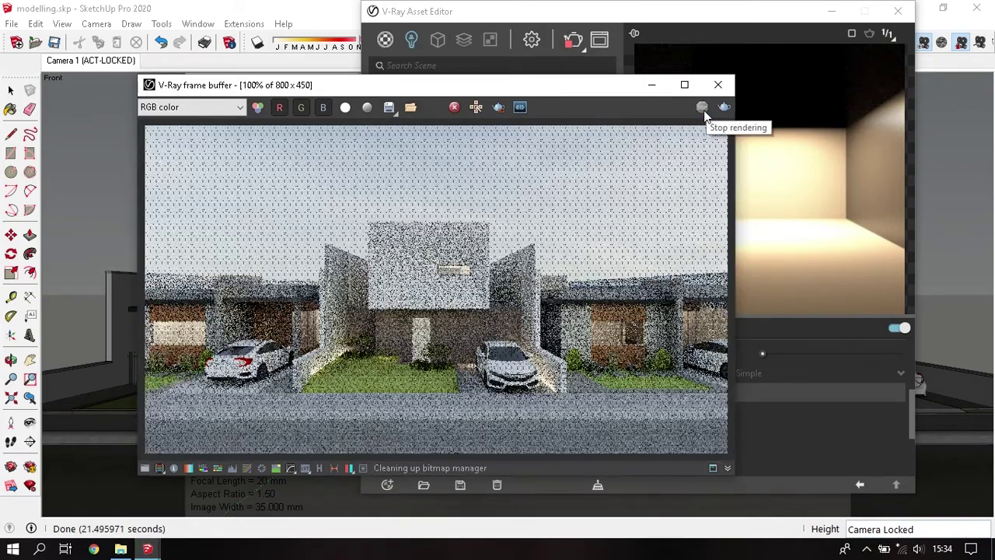
Step: Close the render, set the Omni Light intensity to 50000, and review the IES downlight settings
click(718, 84)
text(50000)
key(Return)
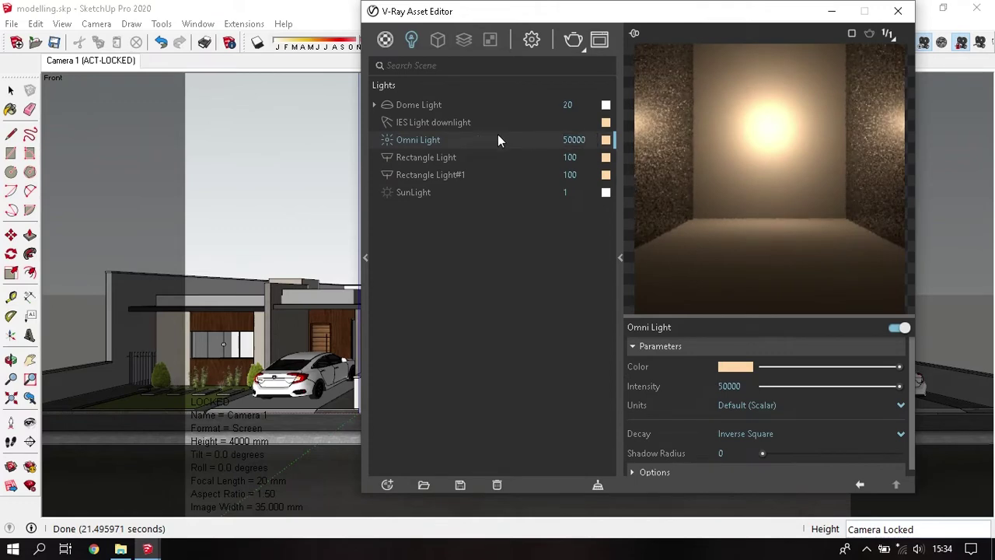
click(464, 123)
click(748, 385)
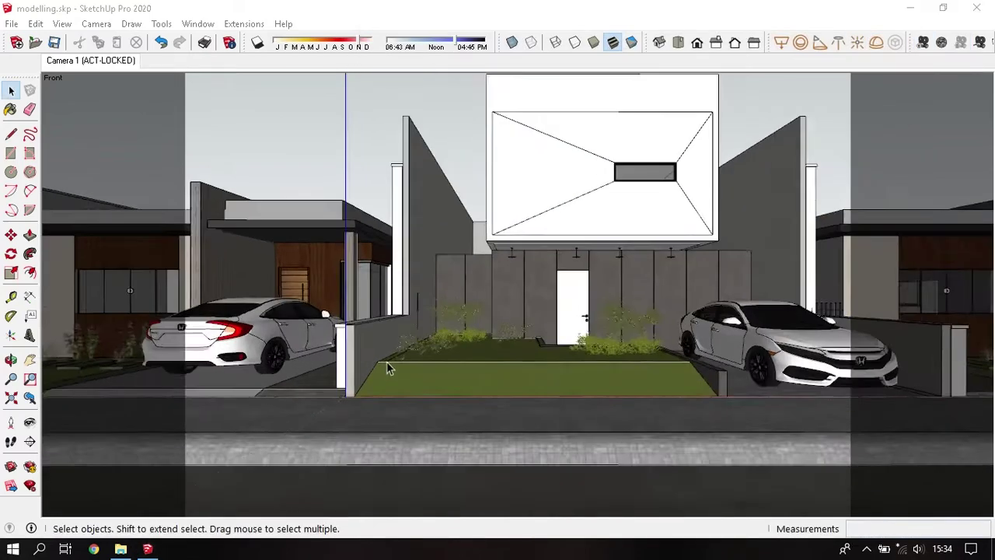
Step: Orbit to street level by the gate and draw guide lines at the wall/lawn corner, one 10 long
mouse_move(388, 368)
middle_down()
mouse_move(359, 395)
mouse_move(626, 235)
mouse_move(411, 351)
mouse_move(576, 265)
mouse_move(490, 329)
mouse_move(689, 108)
middle_up()
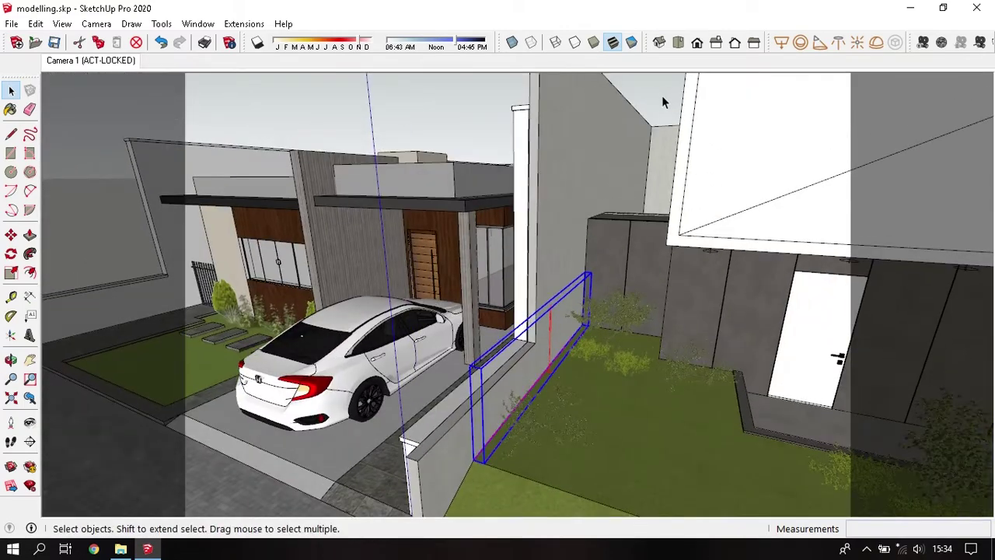
click(781, 42)
mouse_move(515, 381)
middle_down()
mouse_move(438, 451)
mouse_move(533, 231)
mouse_move(613, 340)
mouse_move(573, 315)
middle_up()
key(l)
click(494, 367)
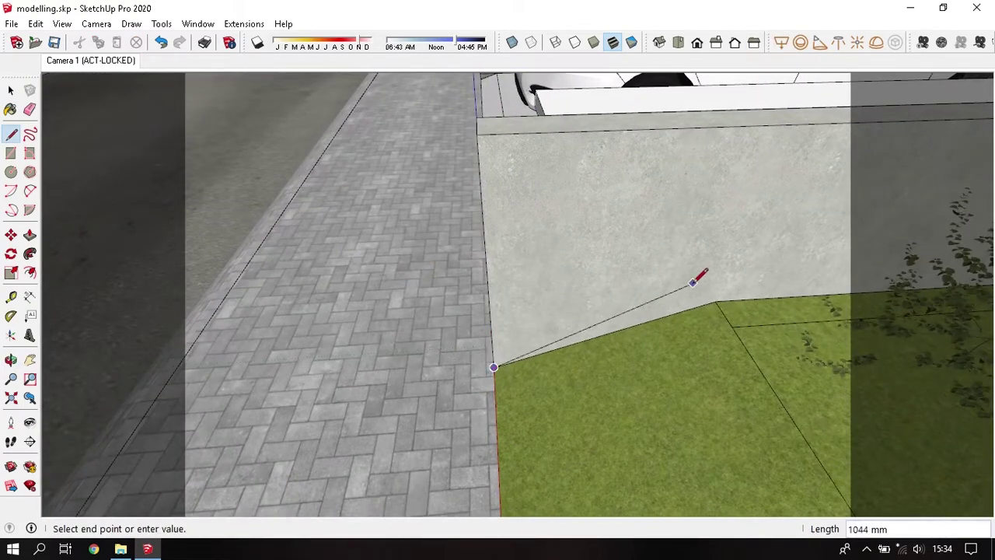
click(716, 301)
mouse_move(716, 301)
middle_down()
mouse_move(662, 316)
mouse_move(582, 294)
middle_up()
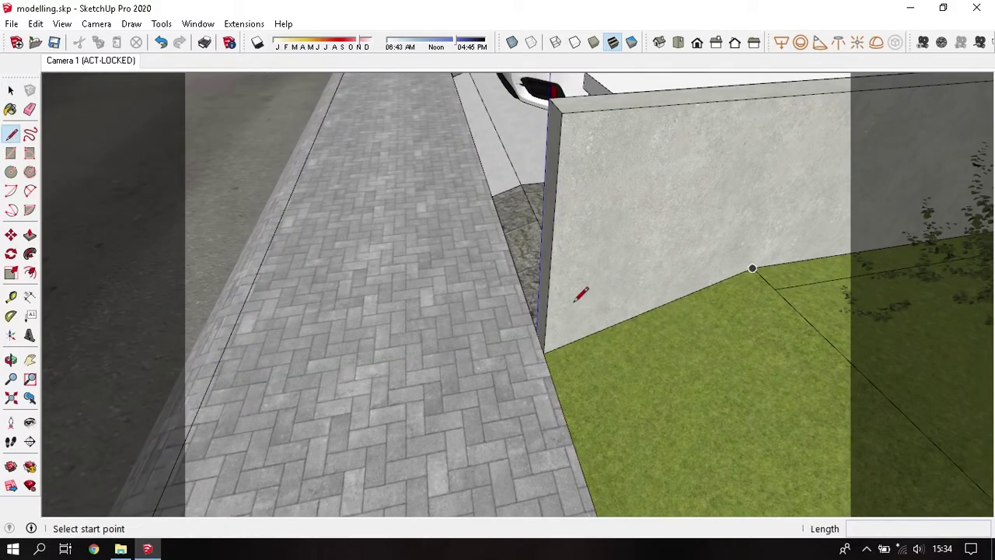
click(548, 298)
text(112)
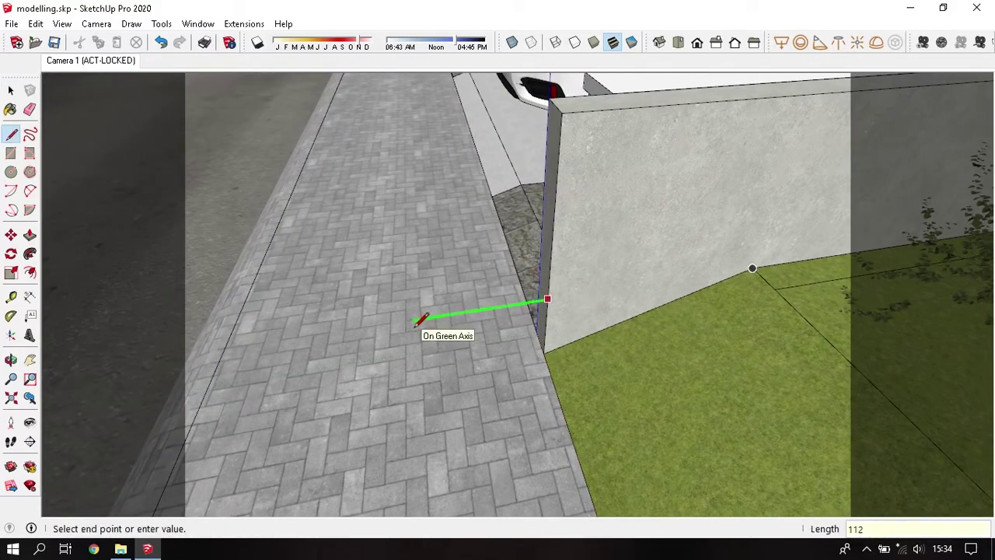
text(0)
key(Return)
key(space)
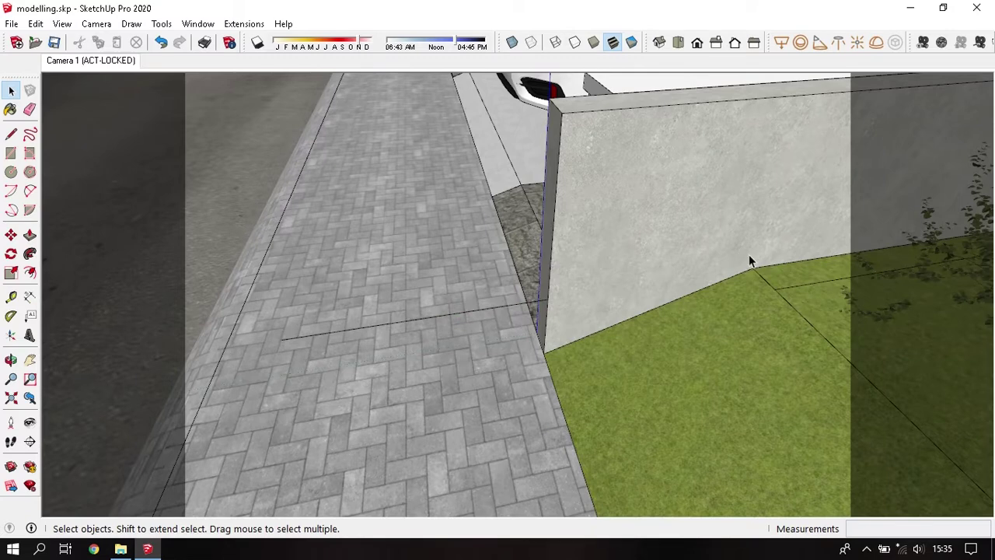
Step: Draw a V-Ray Rectangle Light on the paving beside the concrete wall
key(l)
click(754, 268)
key(space)
key(m)
click(756, 269)
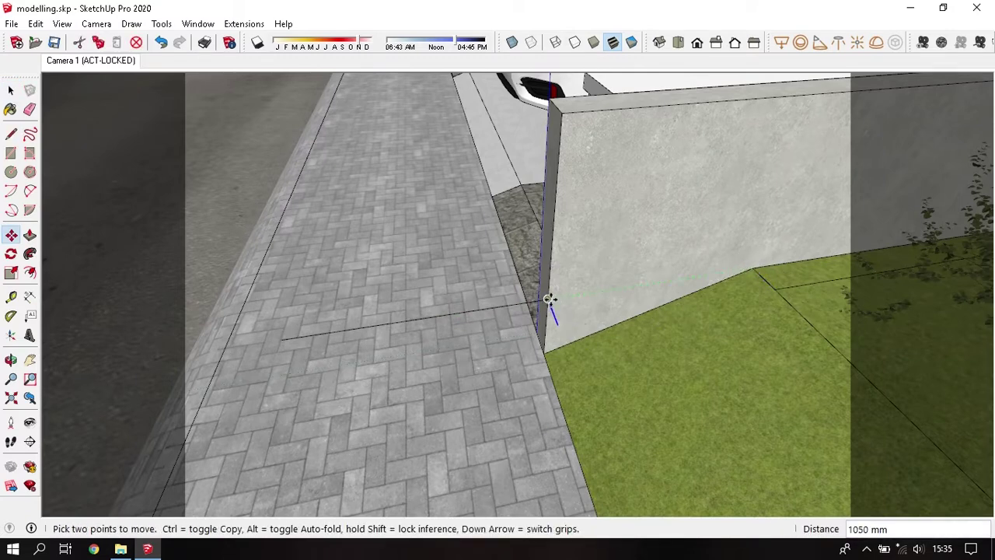
click(781, 42)
click(282, 339)
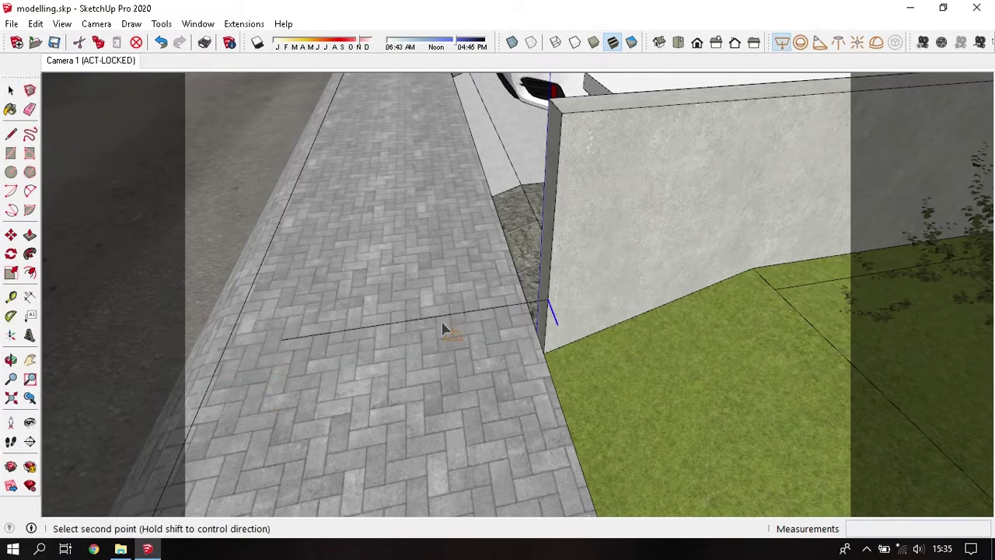
click(554, 327)
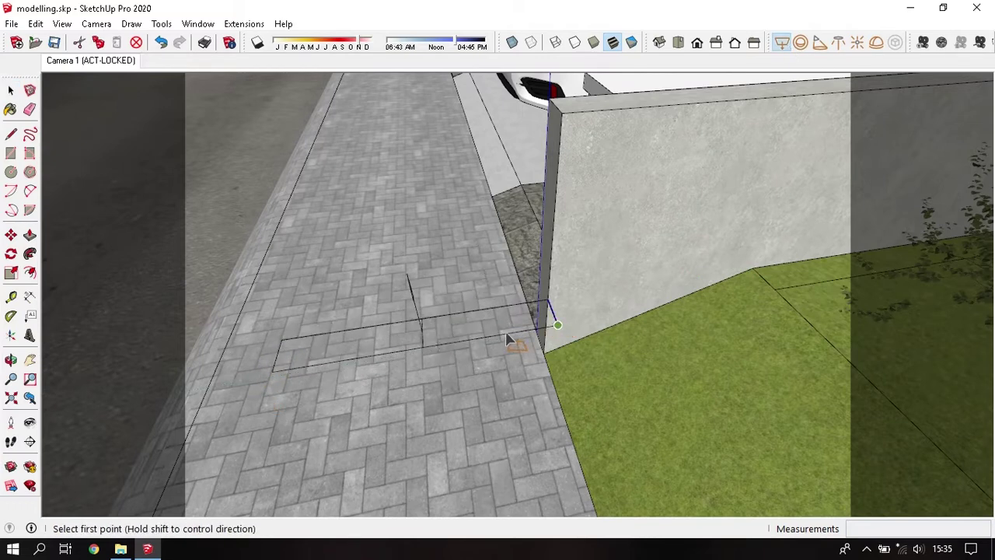
Step: Move the rectangle light by its corner to the base of the wall
key(space)
key(m)
click(547, 300)
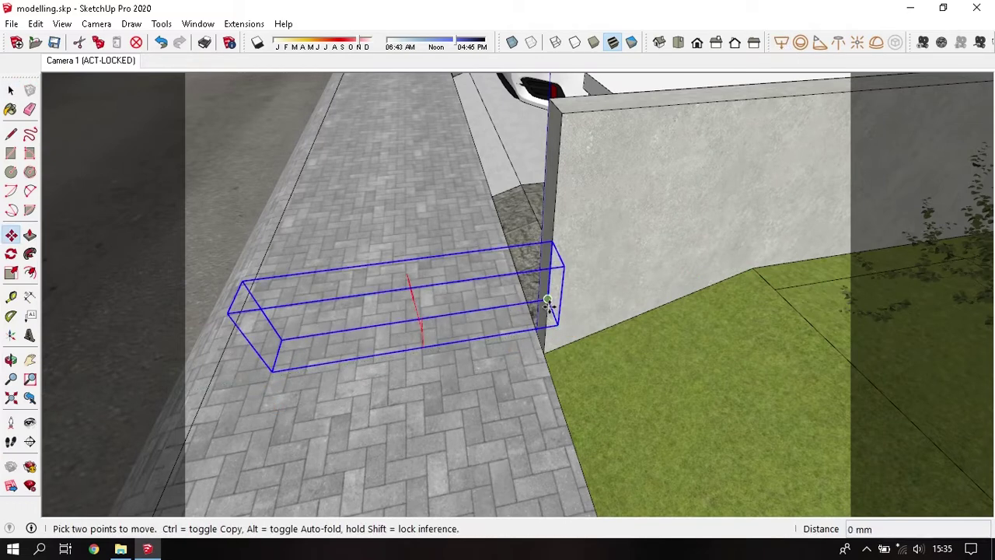
click(753, 268)
key(space)
click(545, 311)
Step: Rotate the rectangle light about 20.9° to follow the sloping lawn edge
scroll(736, 283, up, 3)
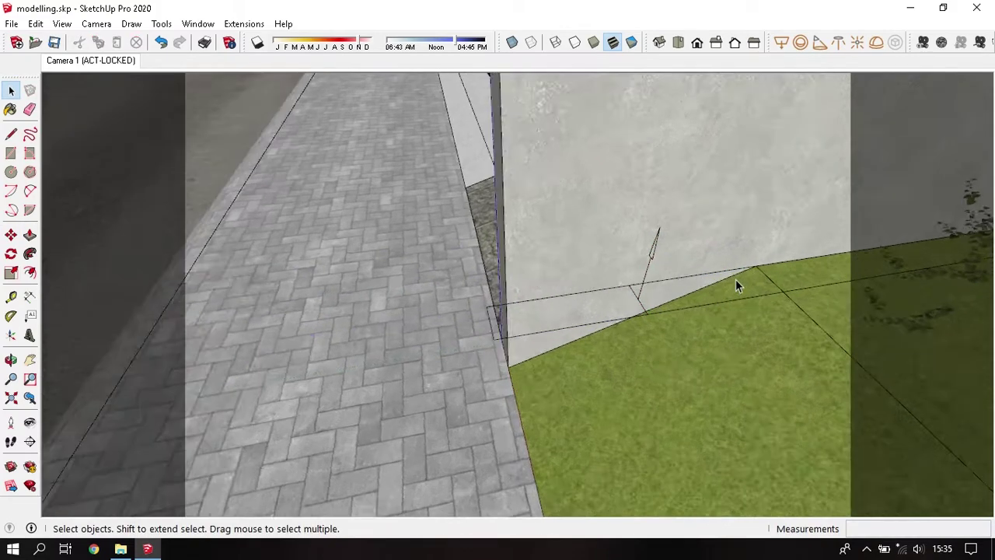
middle_drag(737, 284, 511, 323)
click(531, 325)
key(q)
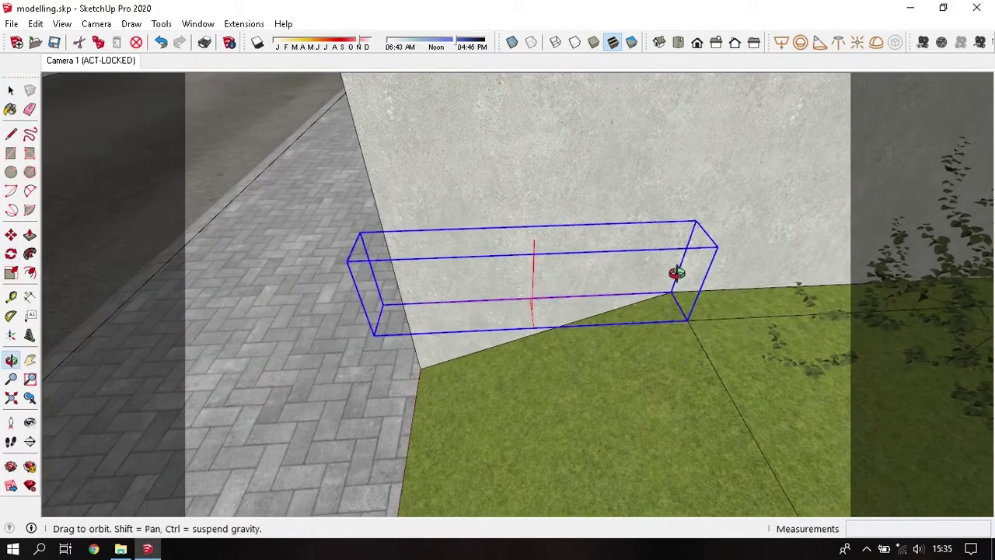
middle_drag(677, 273, 682, 257)
click(672, 293)
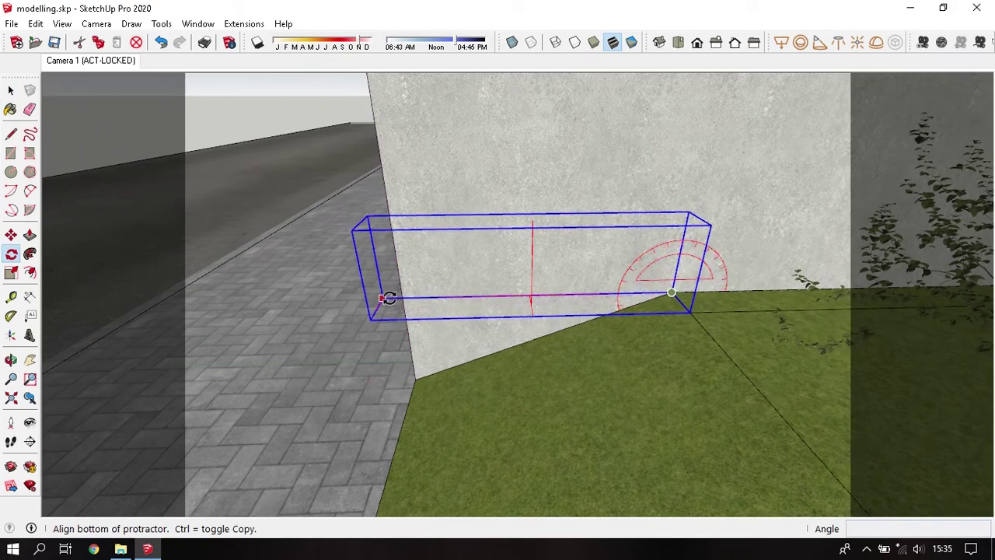
click(386, 297)
click(416, 383)
Step: Nudge the light 5 units into place and return to the Camera 1 front view
key(space)
key(m)
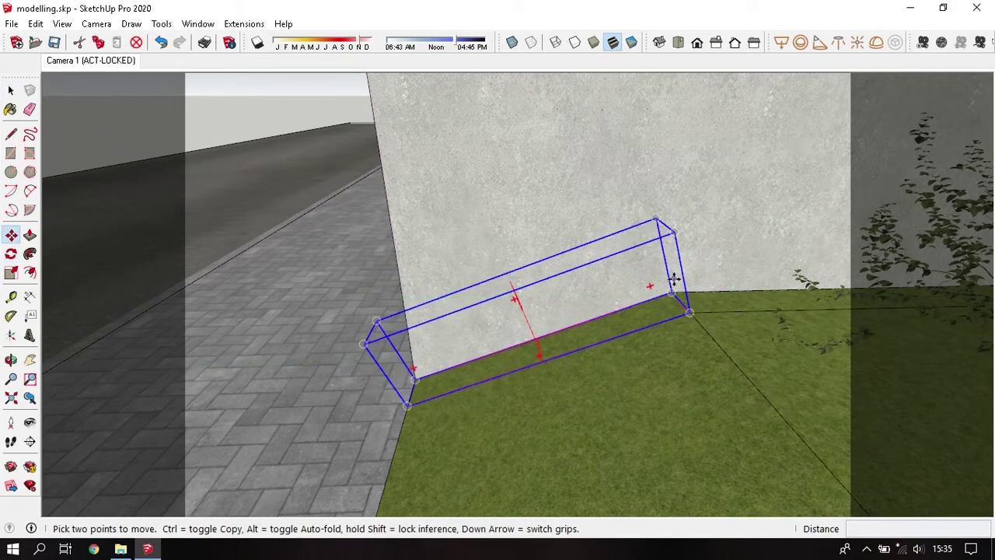
click(675, 287)
text(5)
key(Return)
key(space)
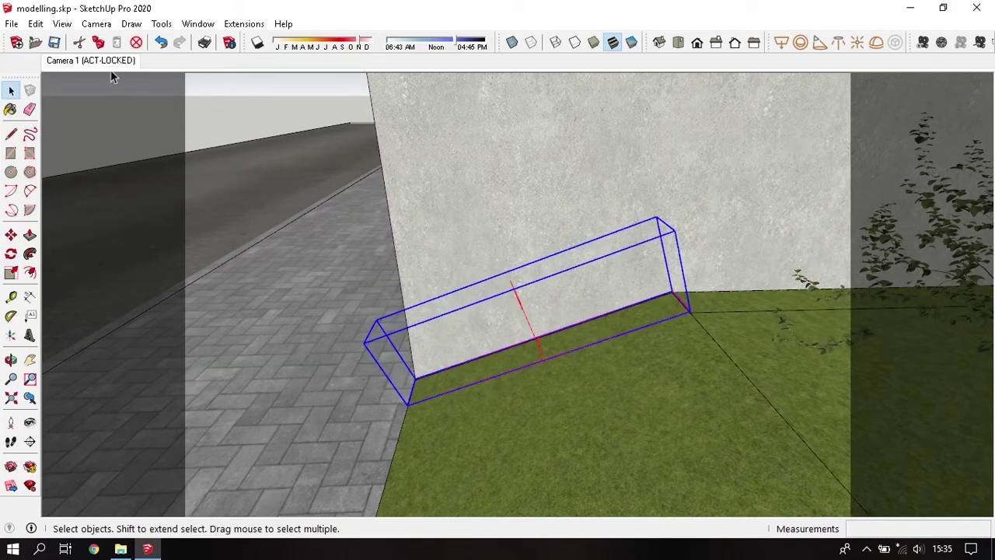
click(110, 68)
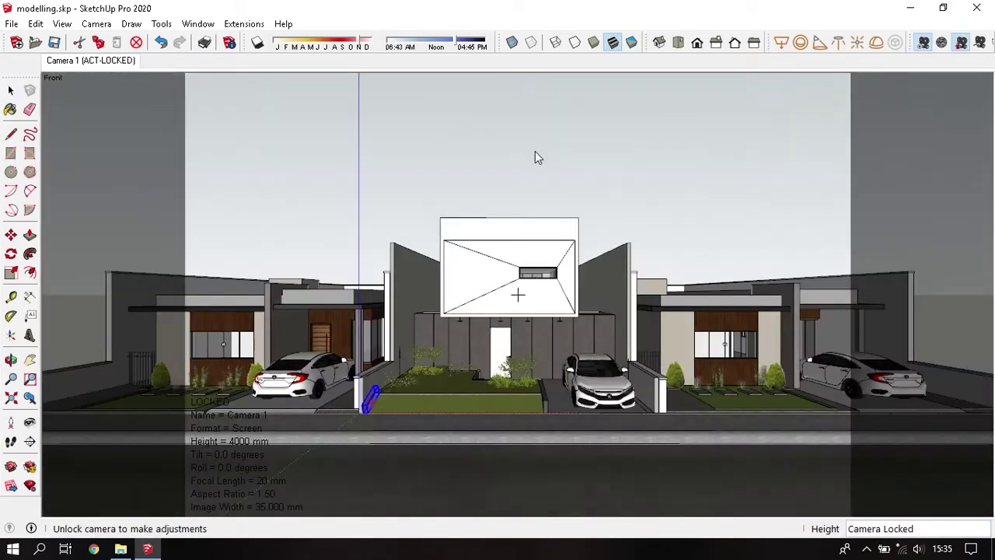
Step: In the V-Ray Asset Editor, set Rectangle Light#2 to intensity 100 and colour temperature 4000 K
click(245, 24)
click(346, 56)
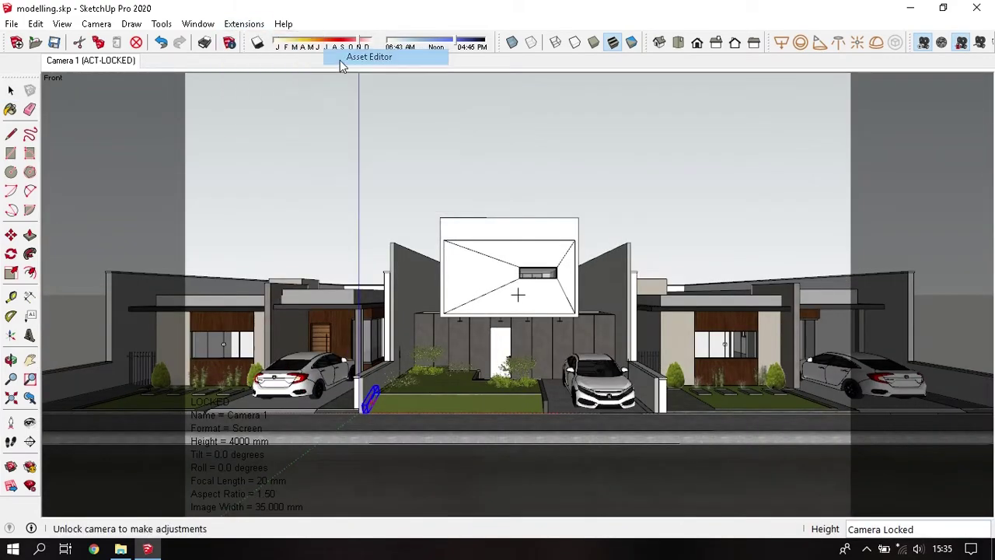
text(100)
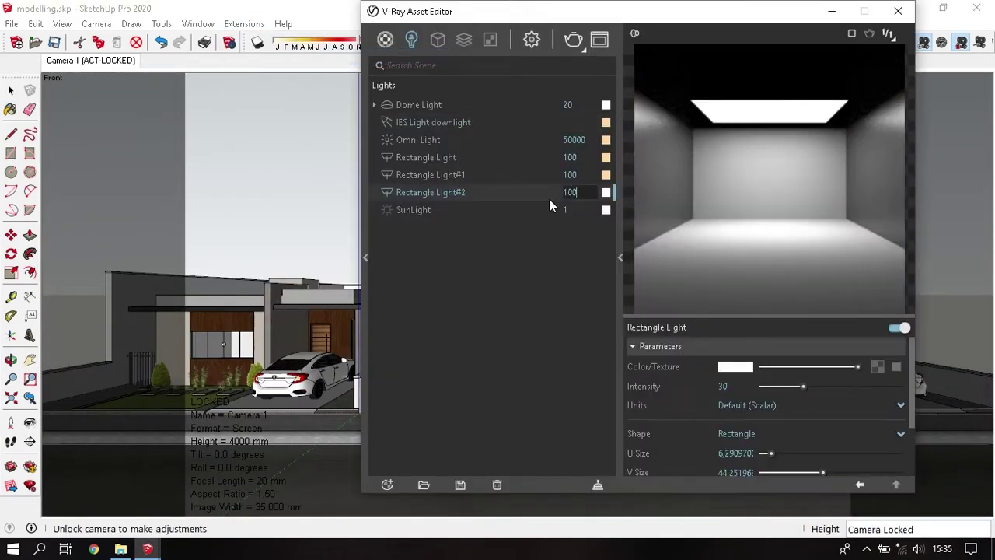
key(Return)
click(605, 193)
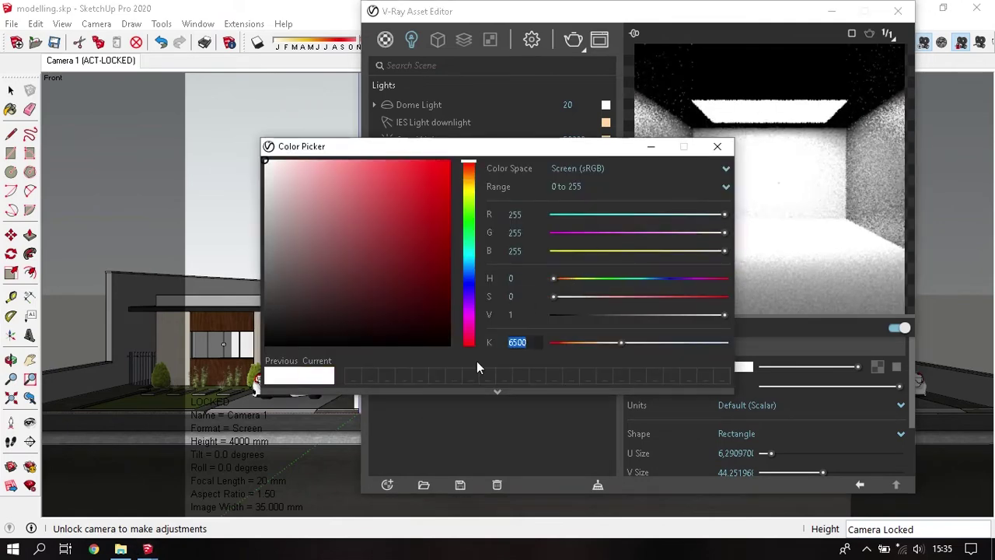
text(4000)
key(Return)
click(718, 150)
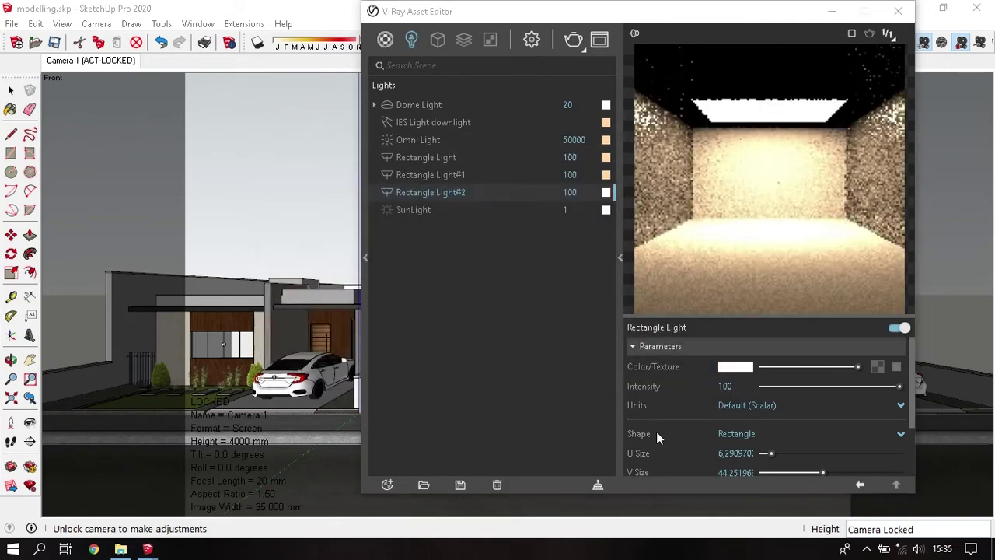
Step: Tick Invisible for Rectangle Light#2, re-apply its 4000 K colour, and close the Asset Editor
scroll(665, 445, down, 2)
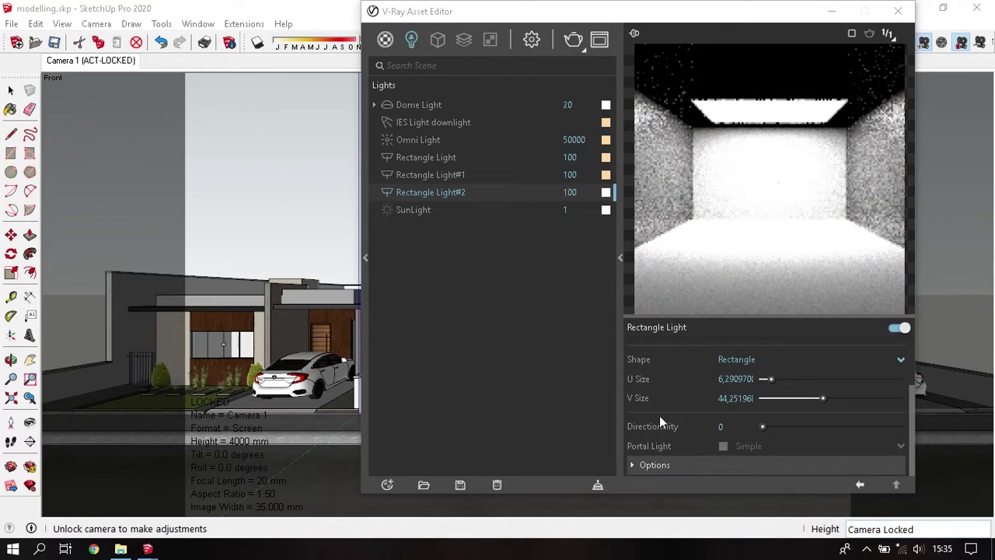
click(642, 461)
click(721, 412)
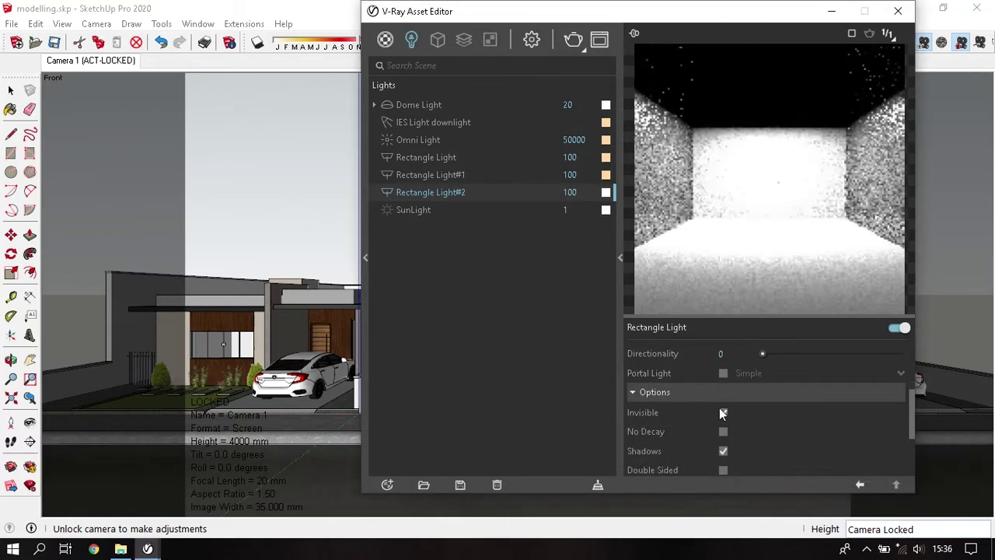
click(606, 192)
drag(525, 347, 485, 353)
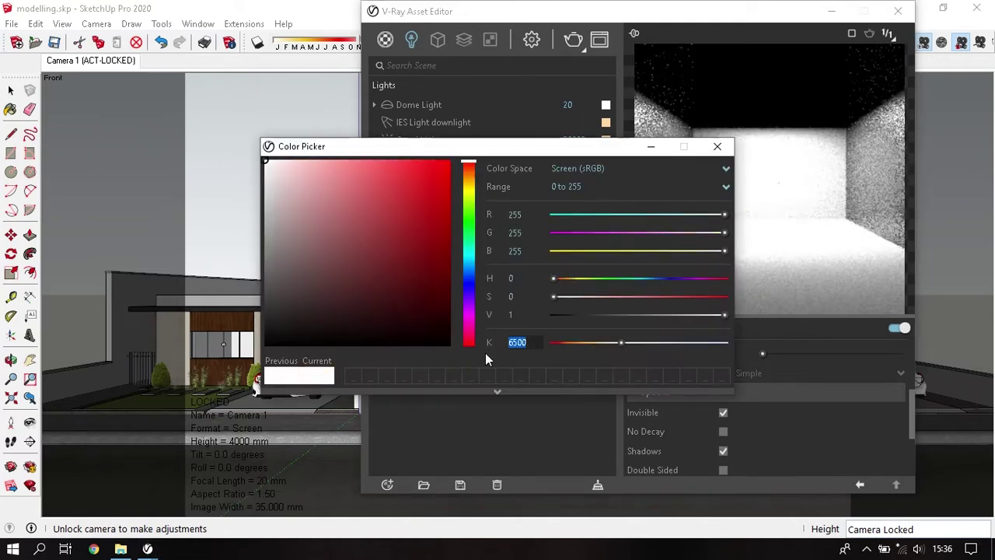
text(4000)
key(Return)
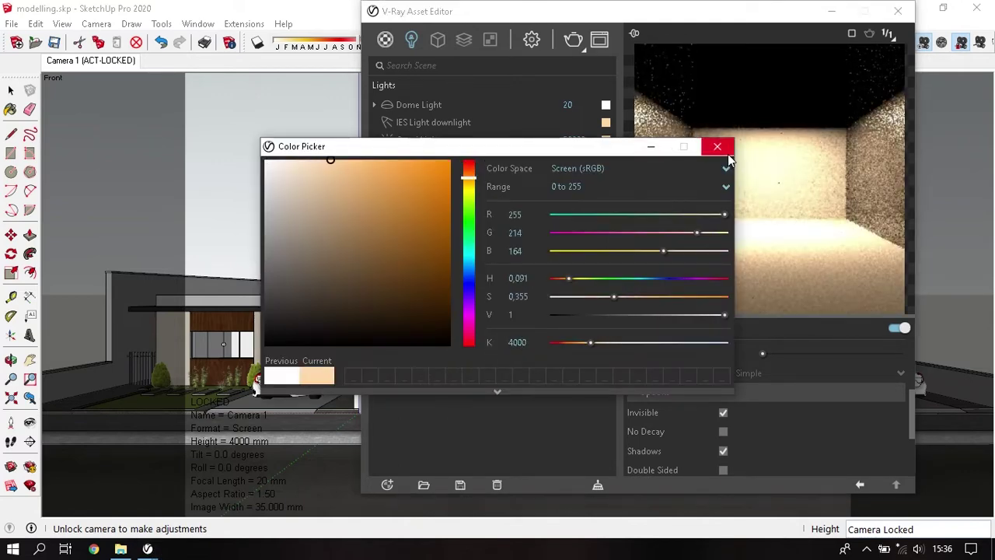
click(717, 146)
click(896, 12)
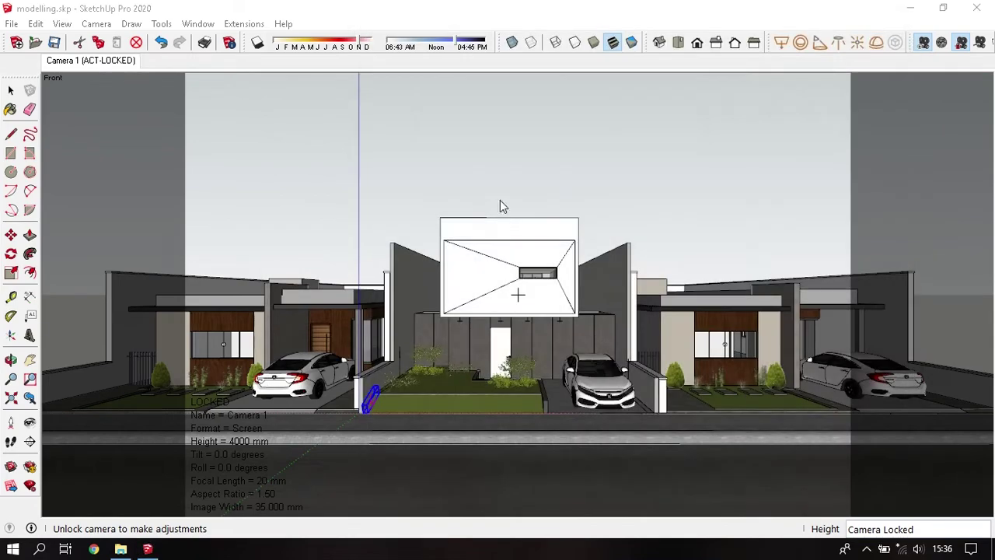
click(244, 23)
Step: Start a V-Ray render of the house facade and zoom into the frame buffer
click(338, 52)
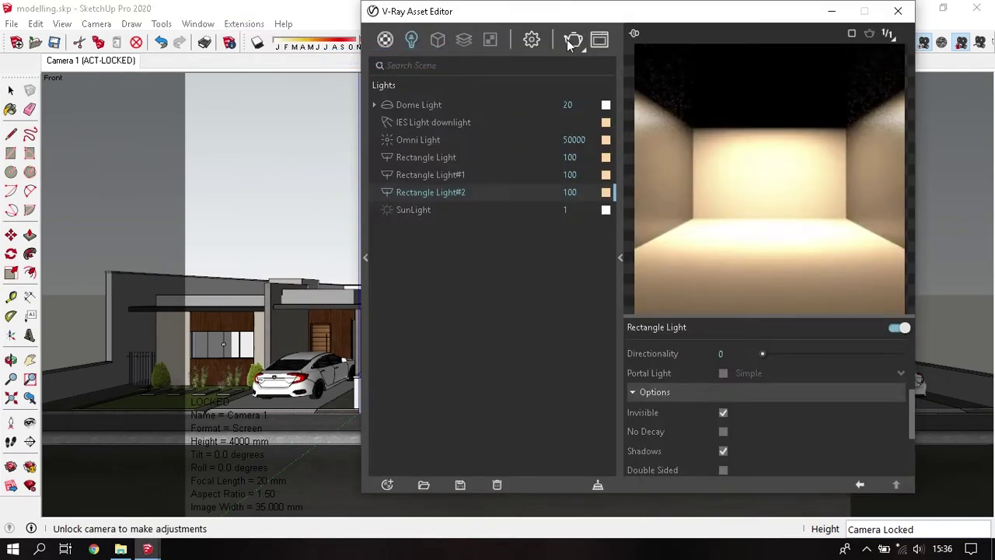
click(573, 41)
scroll(443, 303, down, 1)
scroll(443, 303, up, 1)
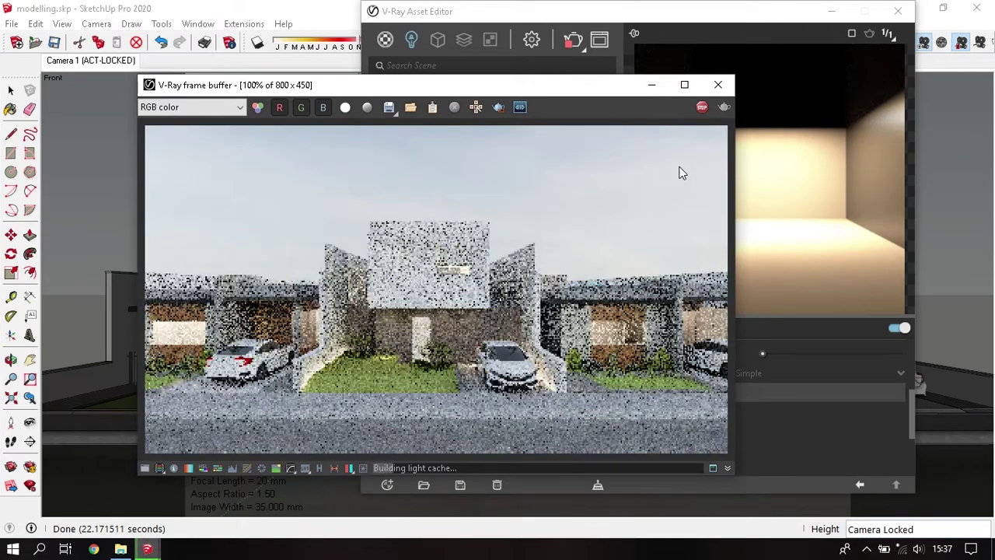
scroll(450, 285, up, 2)
scroll(450, 285, down, 2)
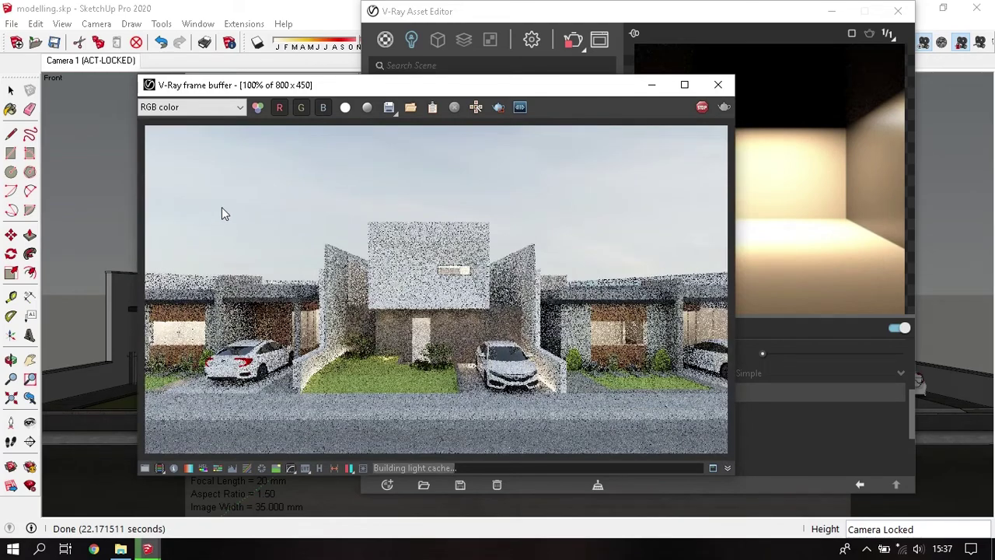
scroll(382, 374, up, 2)
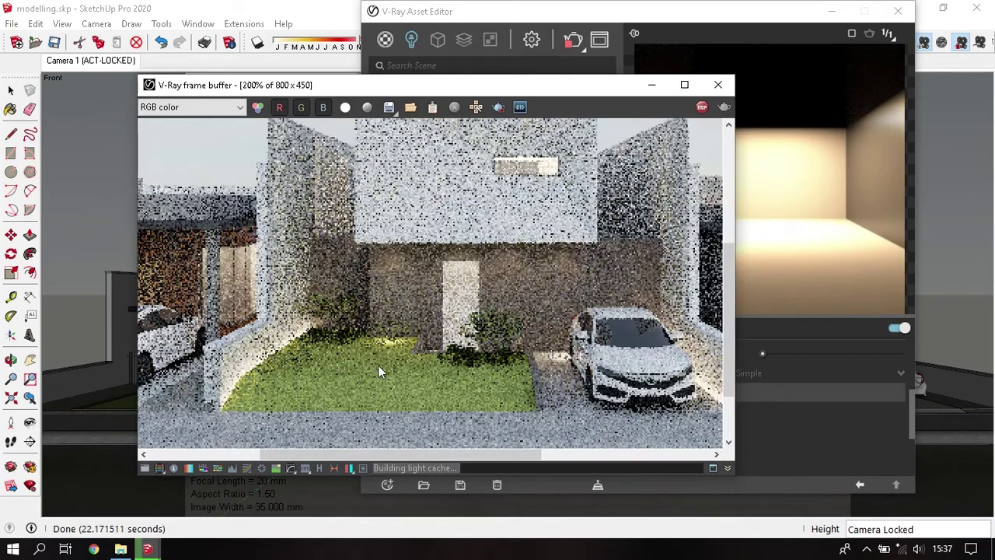
Step: Pan and zoom around the courtyard and wall light, then stop and close the render
middle_drag(378, 365, 392, 364)
scroll(409, 343, up, 2)
scroll(409, 343, down, 2)
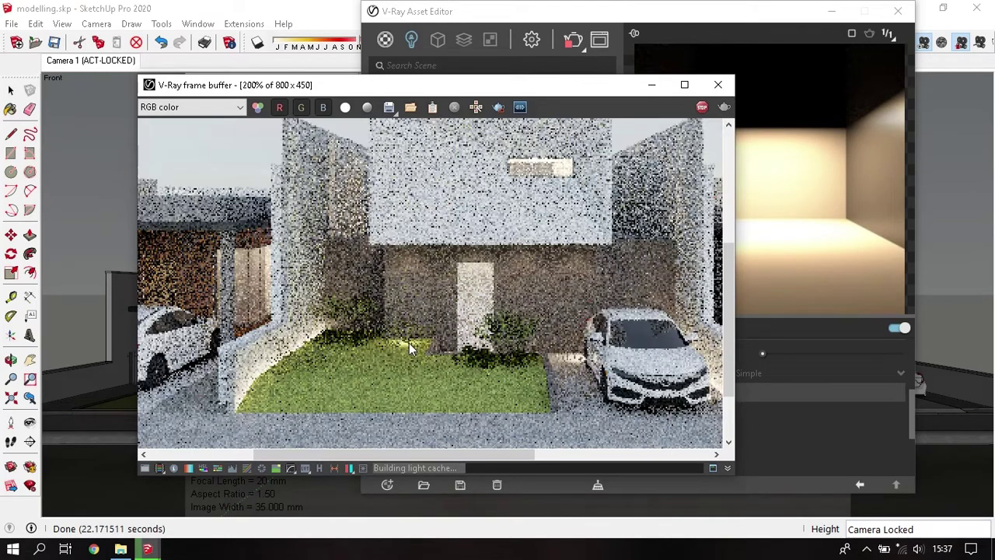
middle_drag(425, 269, 426, 303)
scroll(361, 333, down, 2)
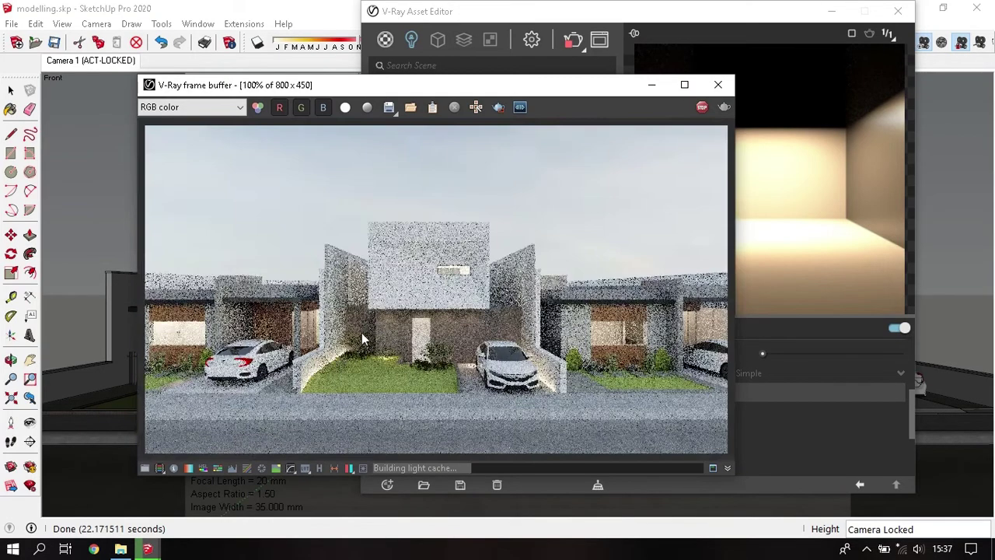
scroll(301, 390, up, 2)
scroll(304, 389, down, 2)
scroll(546, 356, up, 2)
scroll(547, 357, down, 2)
scroll(477, 288, down, 1)
scroll(477, 288, up, 1)
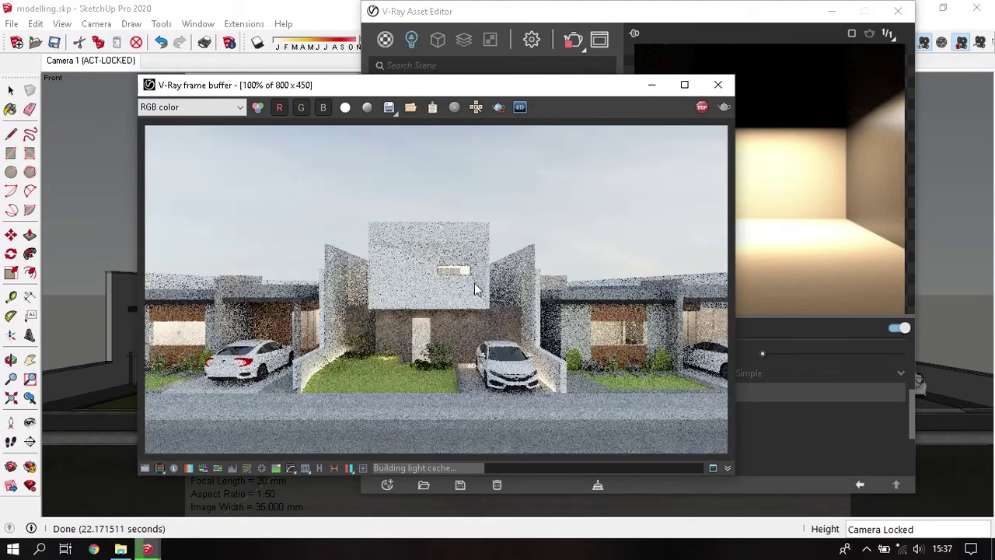
click(702, 107)
click(718, 84)
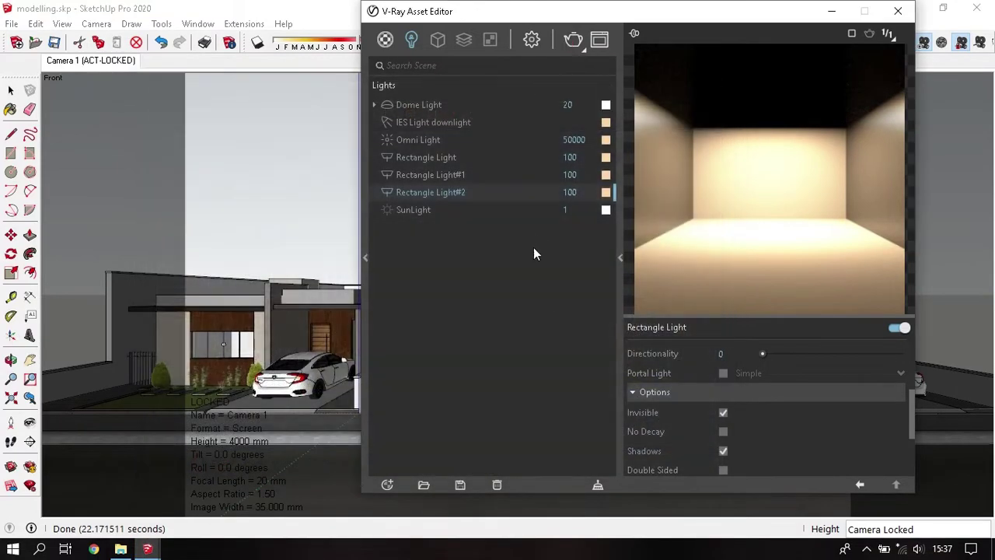
click(532, 40)
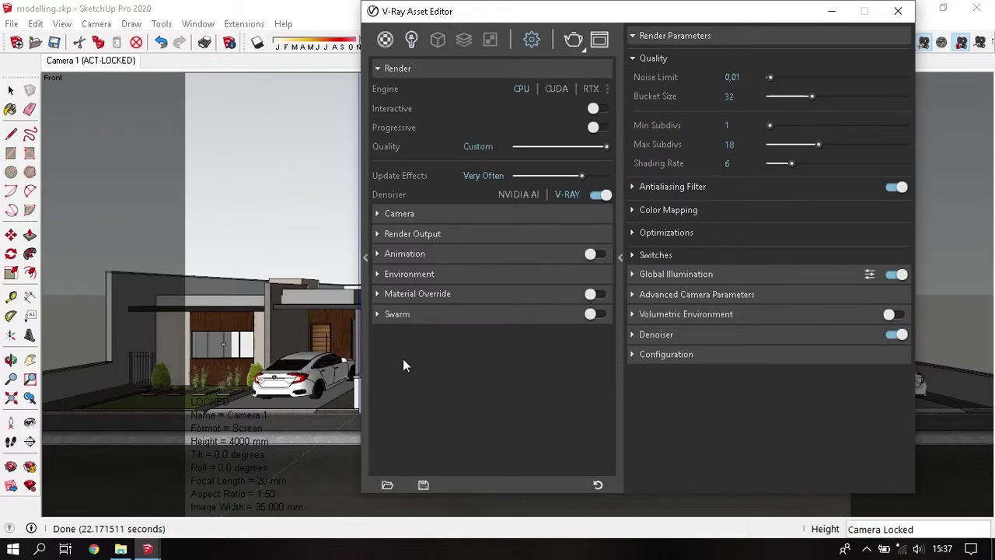
click(449, 233)
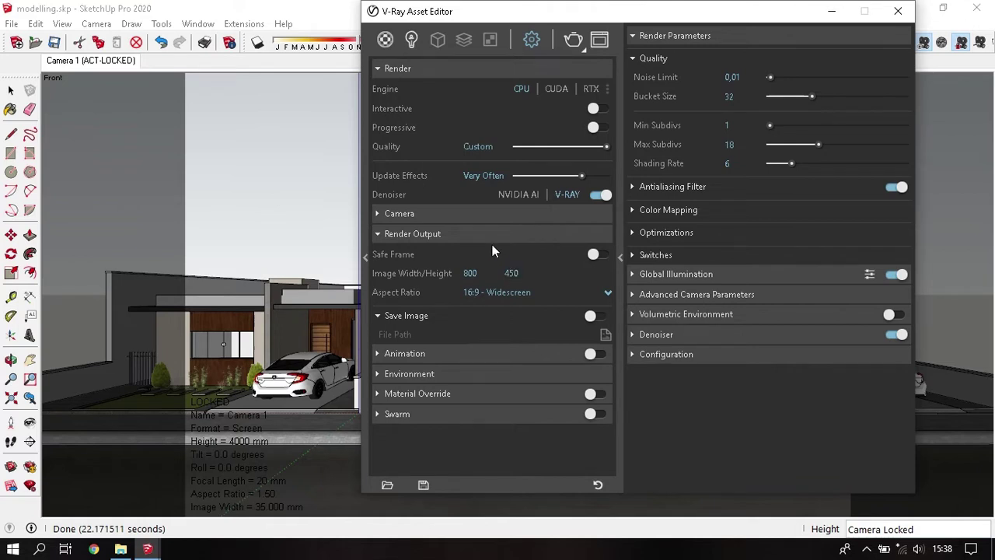
click(496, 234)
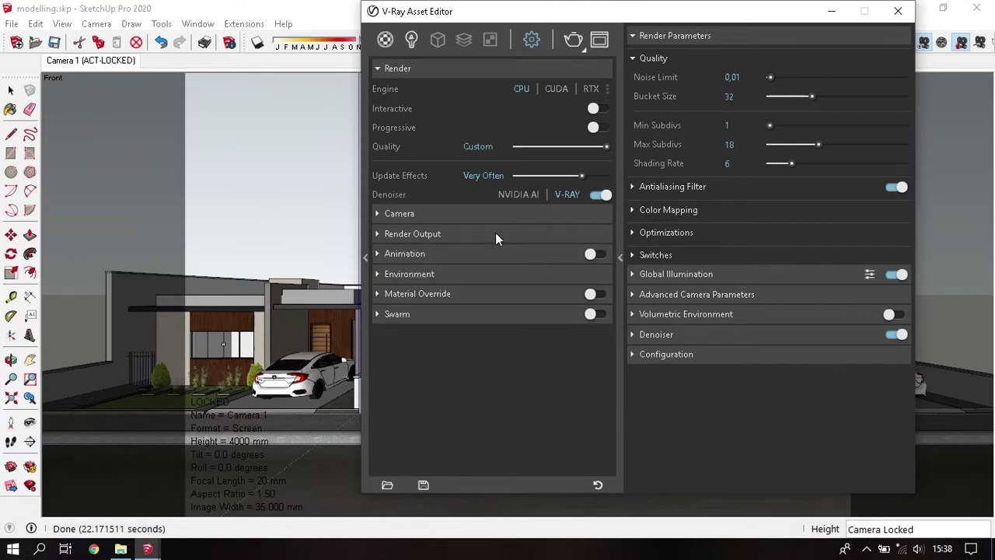
click(412, 41)
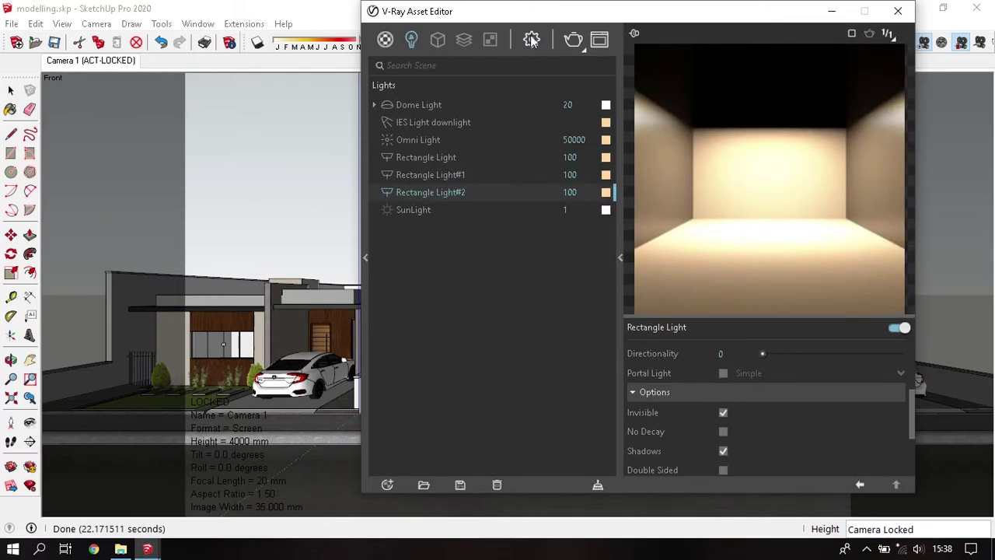
Step: Test-render with Omni Light intensity 100000, then select the Omni Light's colour temperature value
click(567, 140)
text(100000)
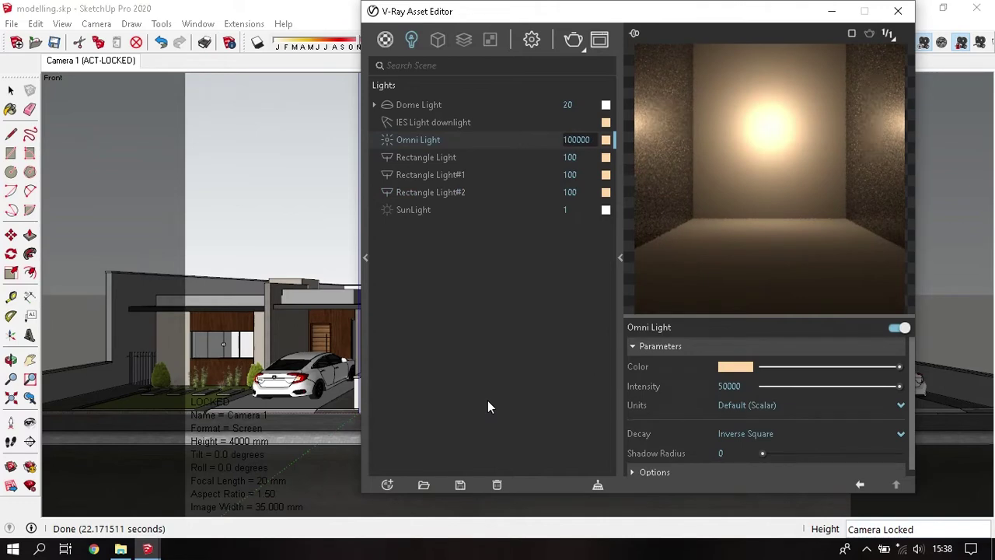
key(Return)
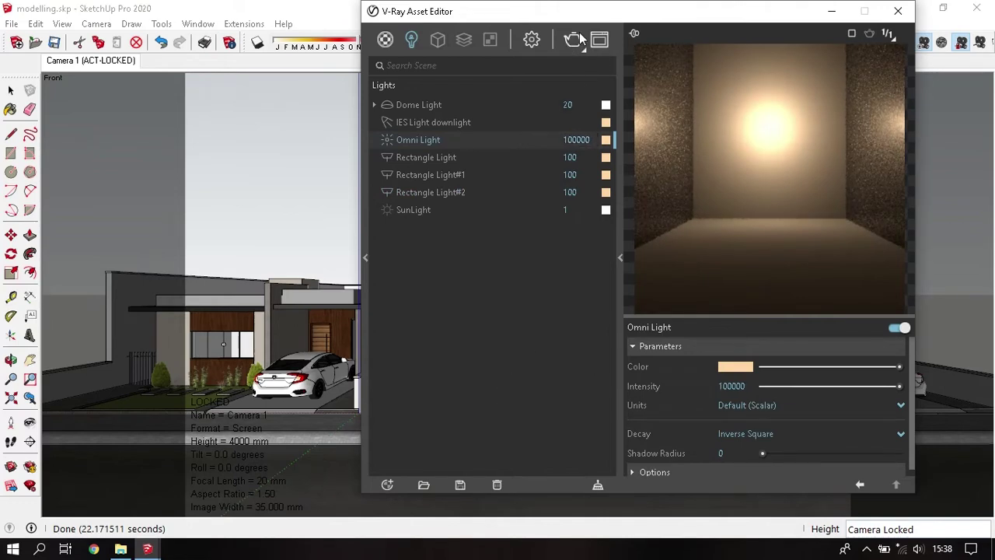
click(575, 40)
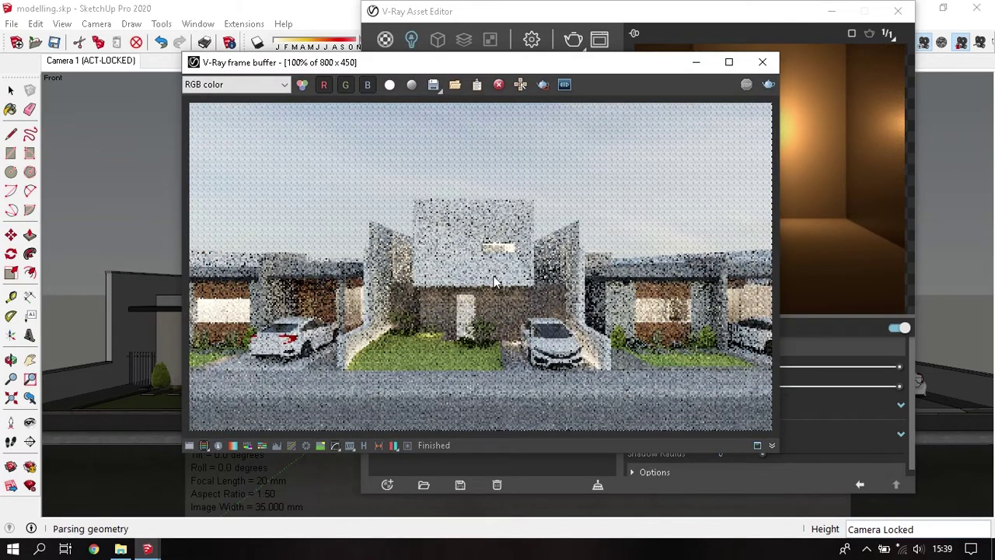
scroll(550, 224, down, 1)
scroll(513, 241, up, 1)
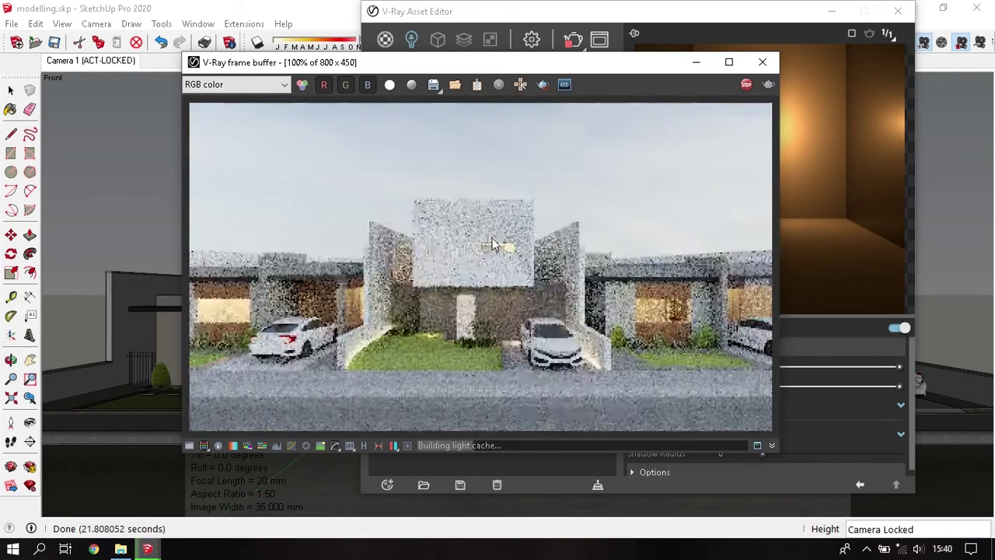
click(763, 63)
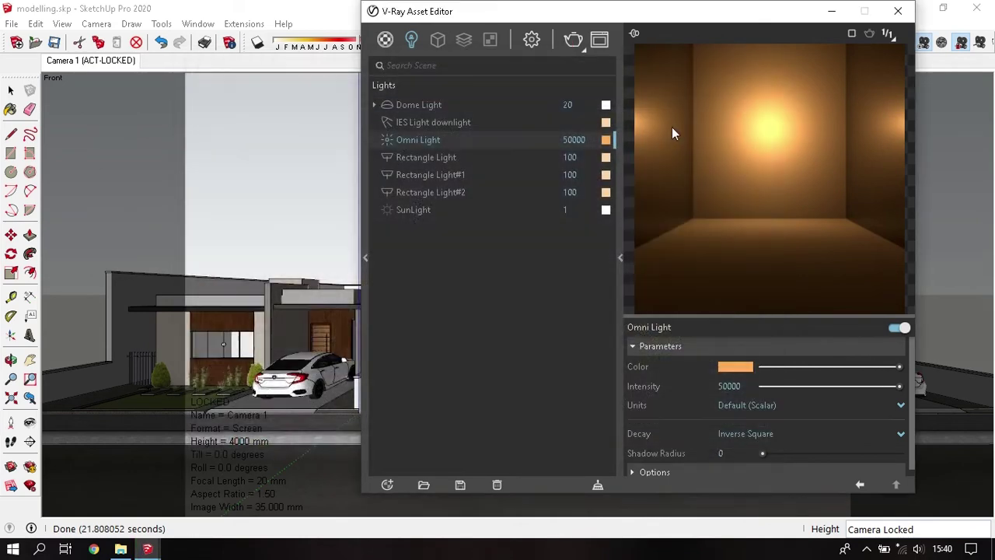
click(605, 142)
double_click(517, 342)
Step: Give the Omni Light a warm 3000 K colour temperature
text(3)
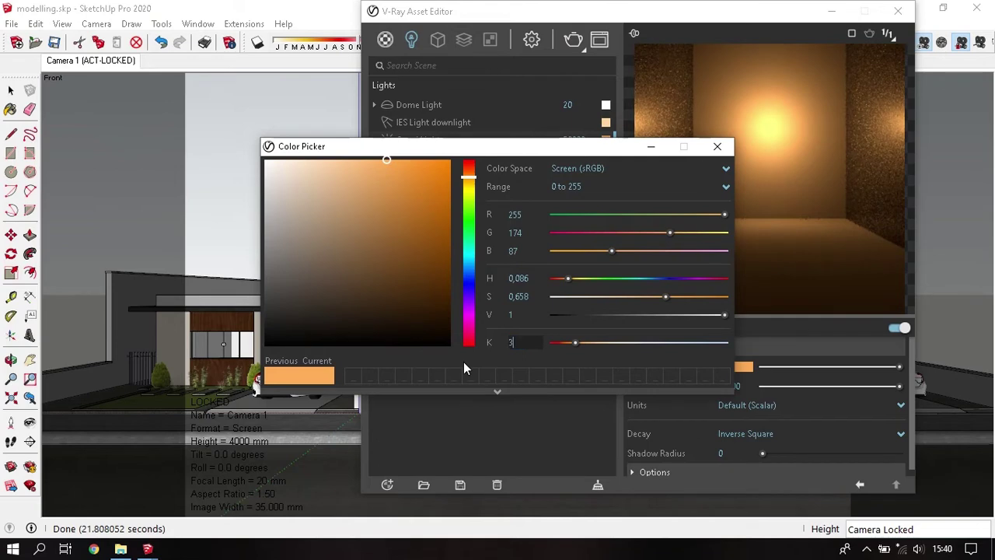
text(000)
key(Return)
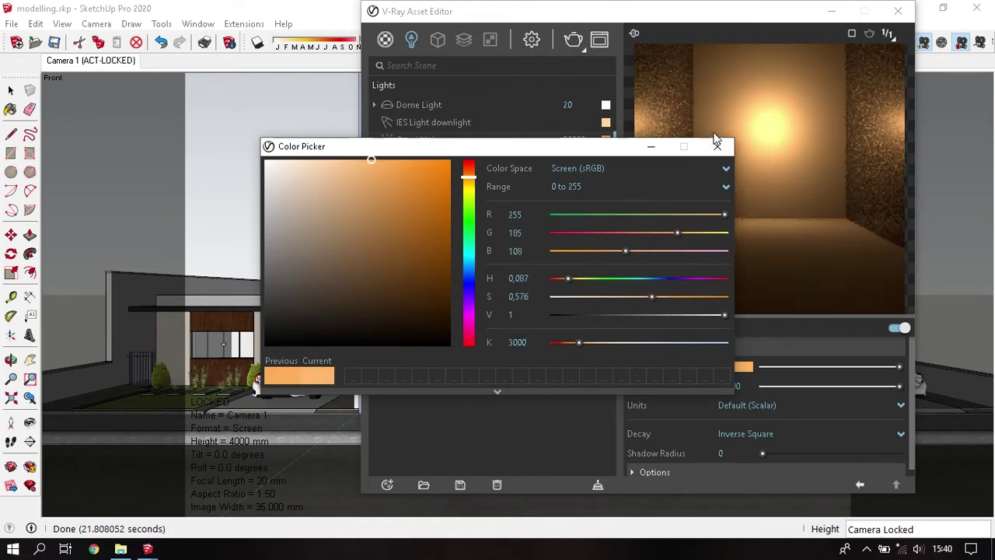
click(714, 156)
Step: Raise the Omni Light intensity to 1000000 and close the colour settings
double_click(573, 140)
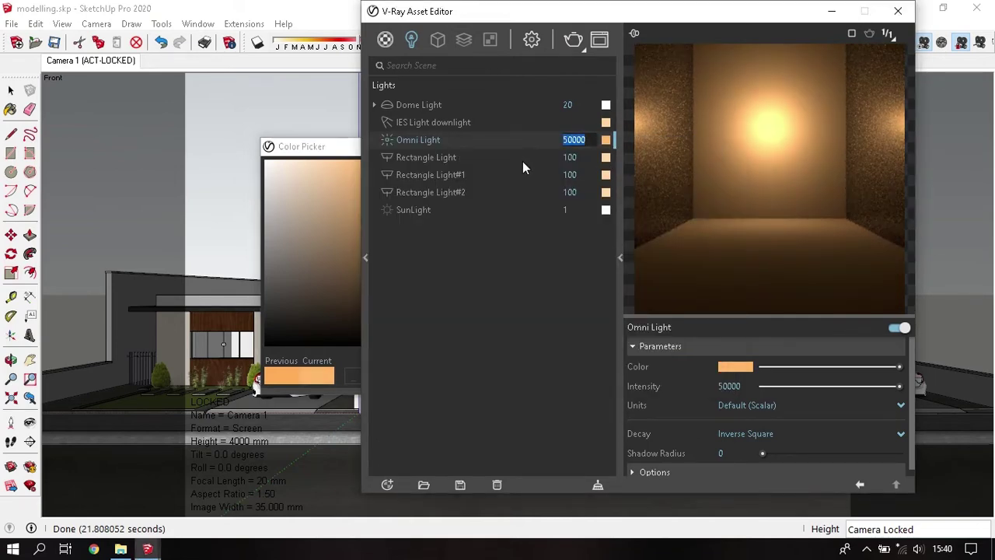
key(Home)
key(Delete)
text(10)
key(Return)
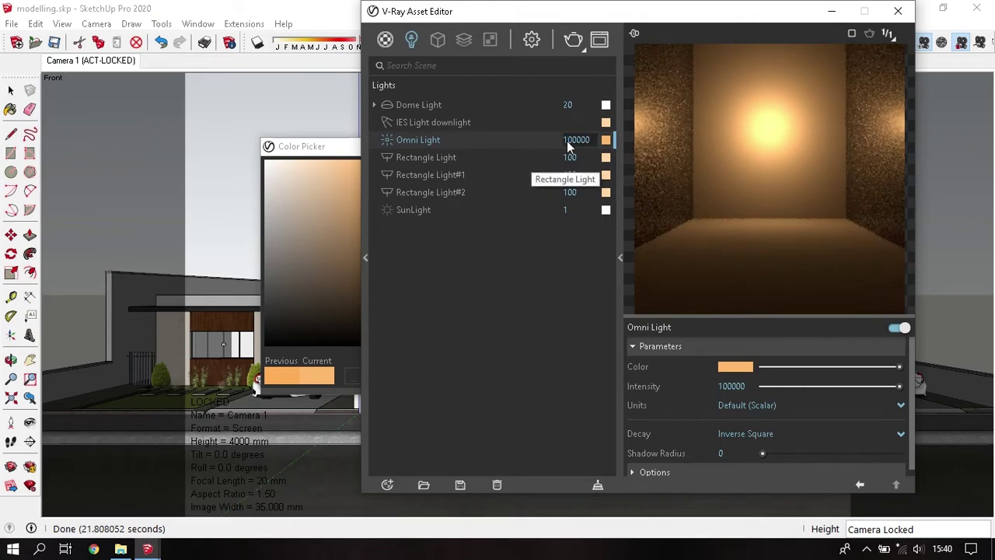
click(573, 140)
text(0)
key(Return)
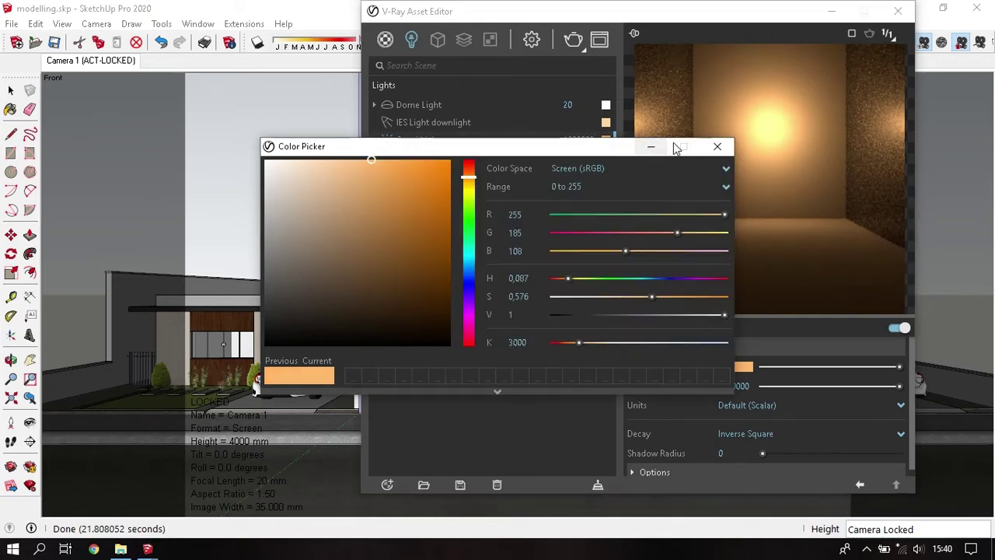
click(716, 147)
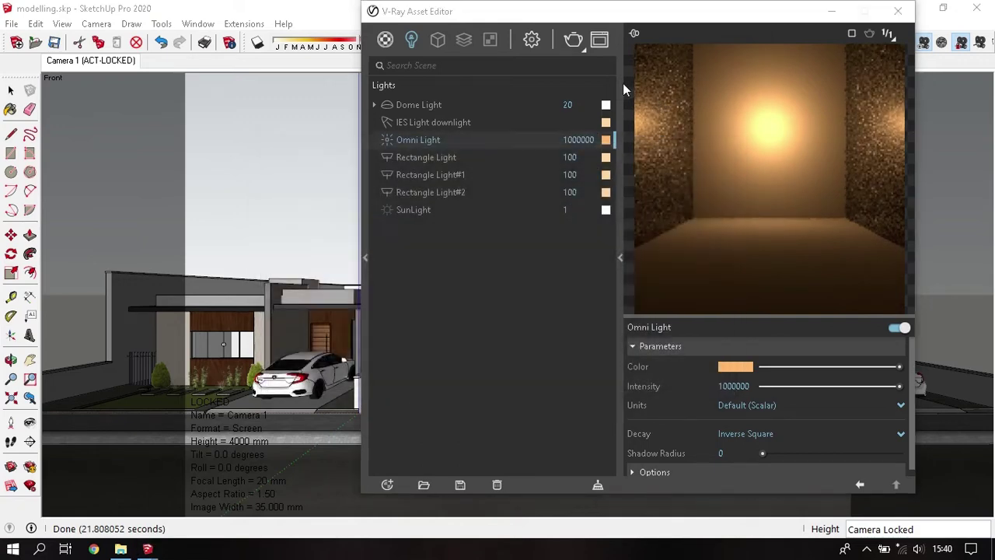
Step: Render with the 1000000 warm Omni Light, then lower its intensity to 100000
click(573, 40)
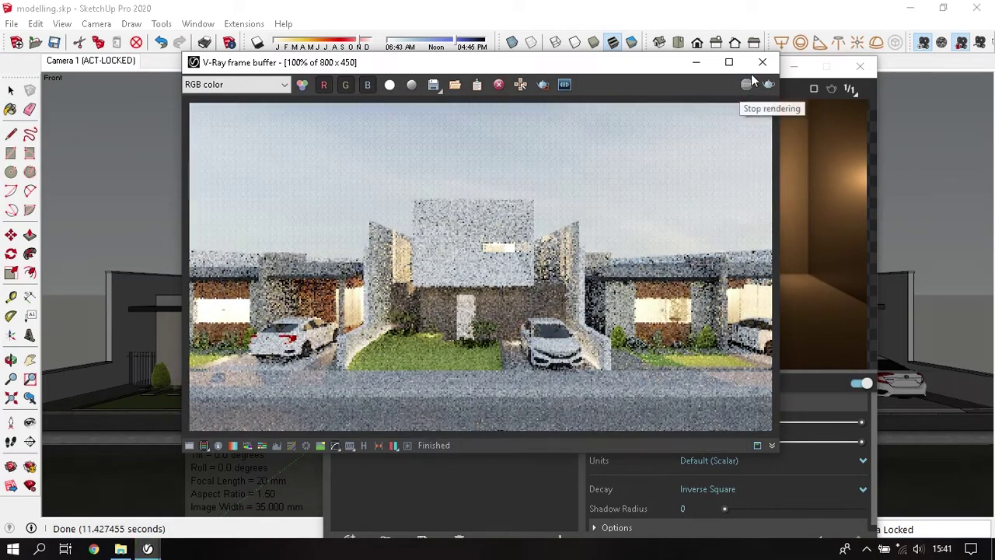
click(761, 67)
double_click(542, 196)
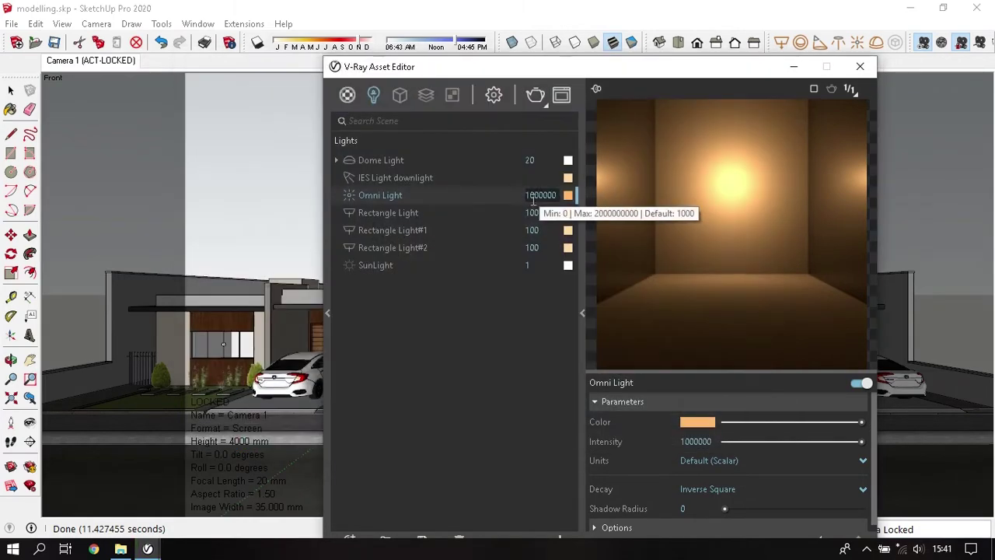
key(Right)
key(Right)
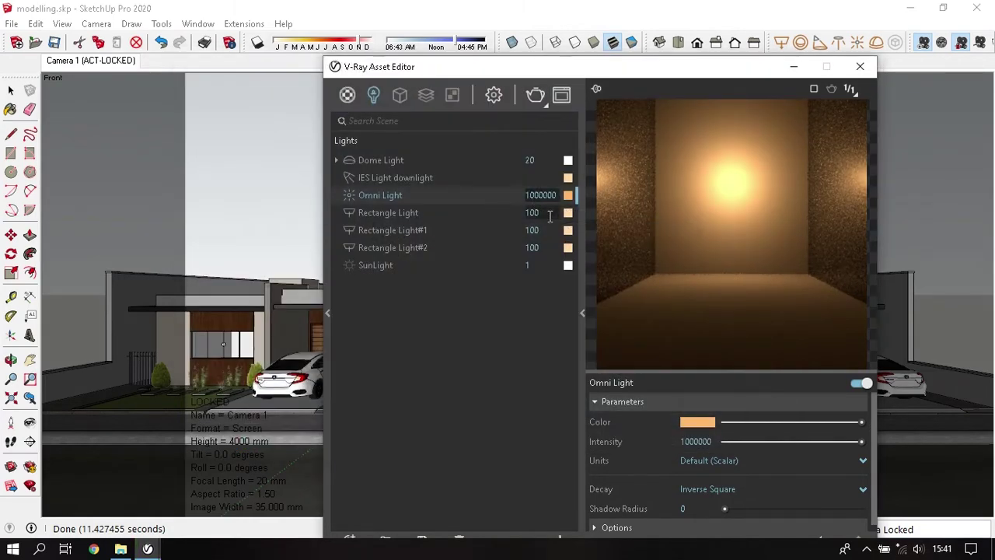
key(Return)
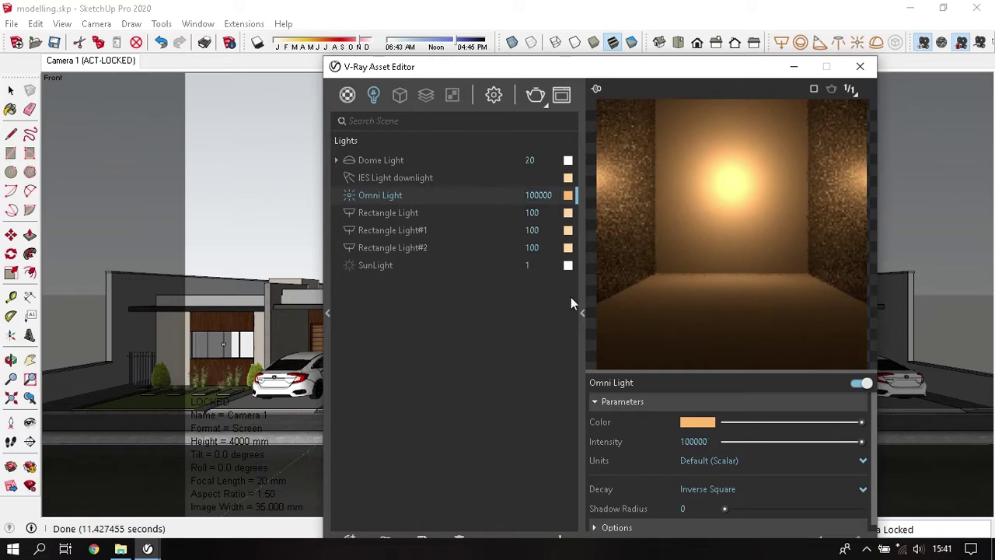
Step: Set the Omni Light intensity to 50000 and render the house again
click(534, 94)
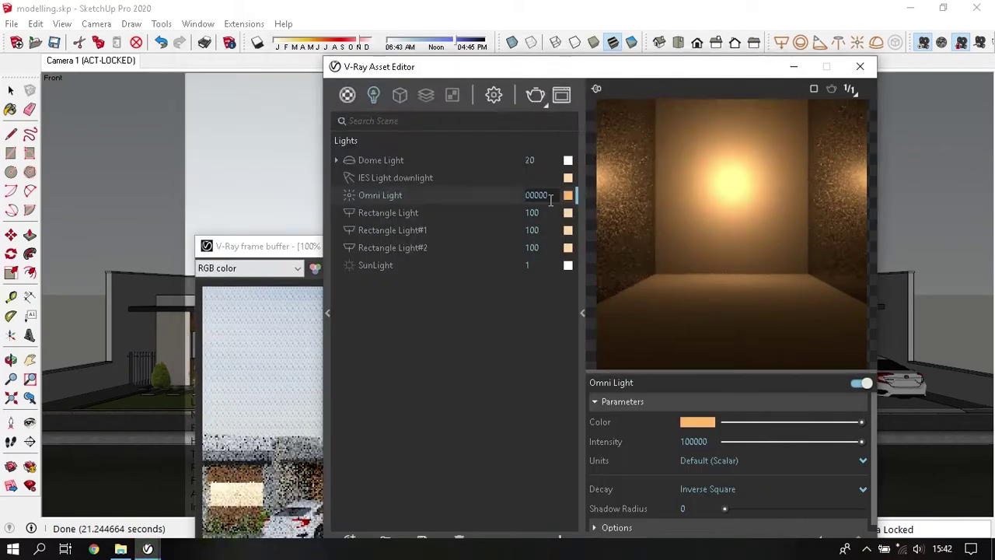
key(Return)
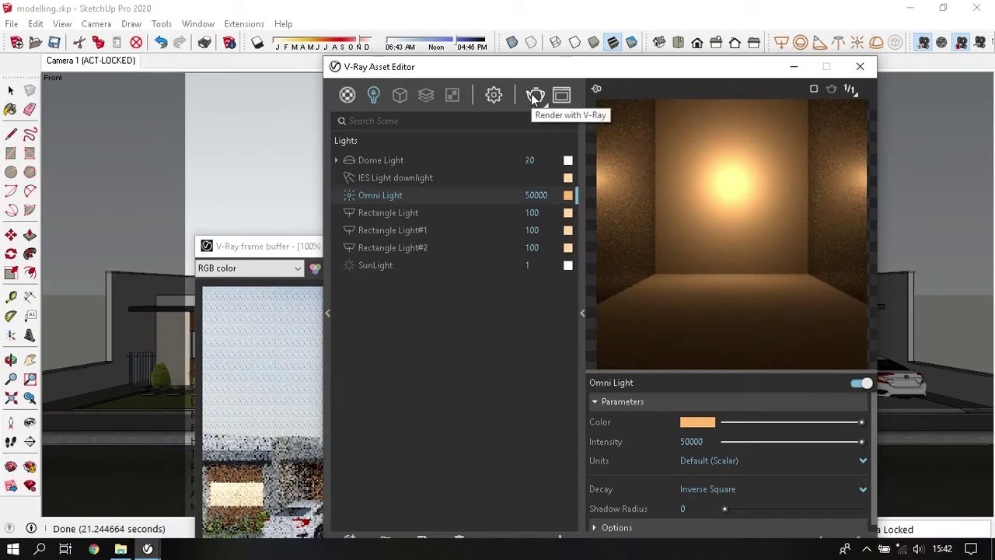
click(535, 95)
drag(605, 111, 611, 88)
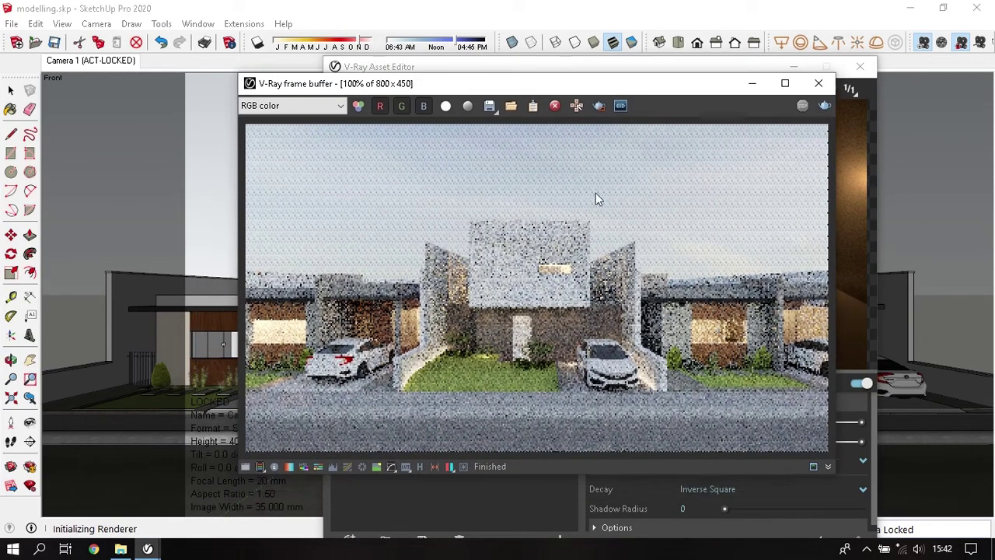
scroll(509, 235, down, 1)
scroll(524, 251, up, 1)
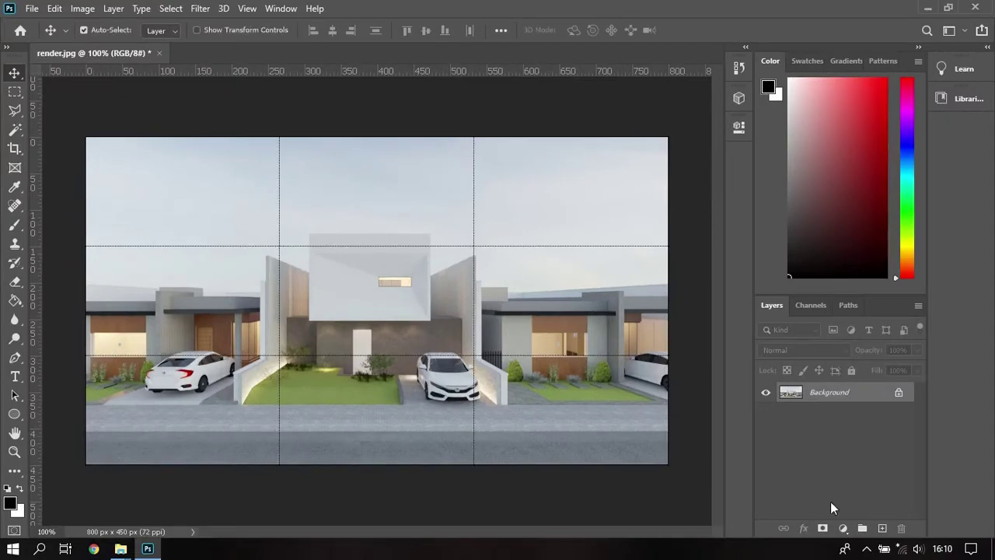
Step: Add a Levels adjustment layer with input levels 34, 1.16 and 238
click(843, 528)
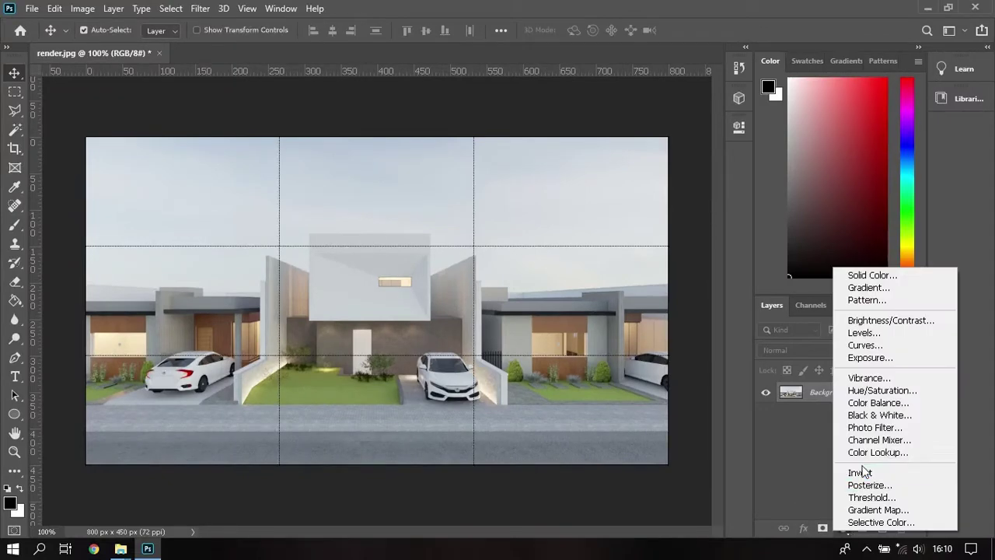
click(864, 332)
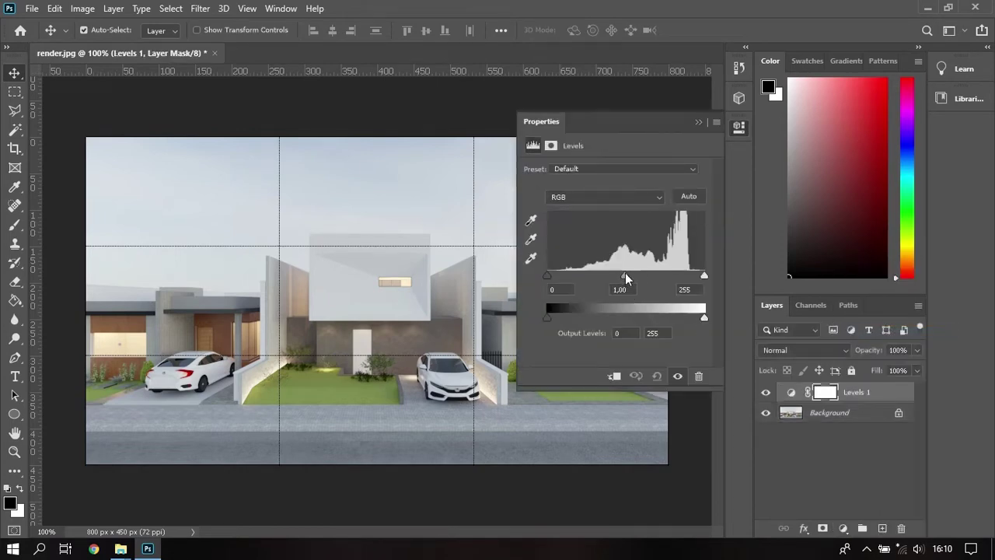
drag(625, 273, 621, 274)
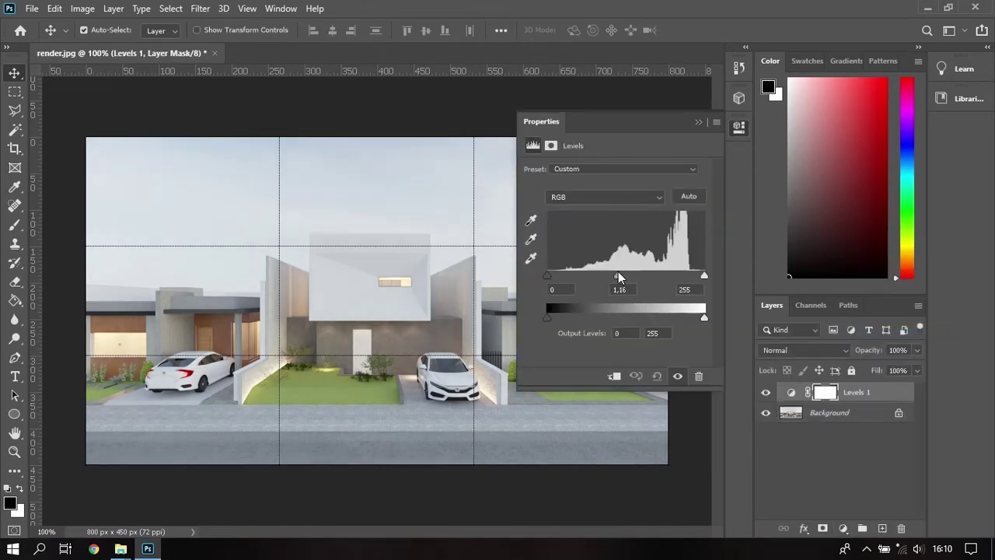
drag(703, 276, 694, 276)
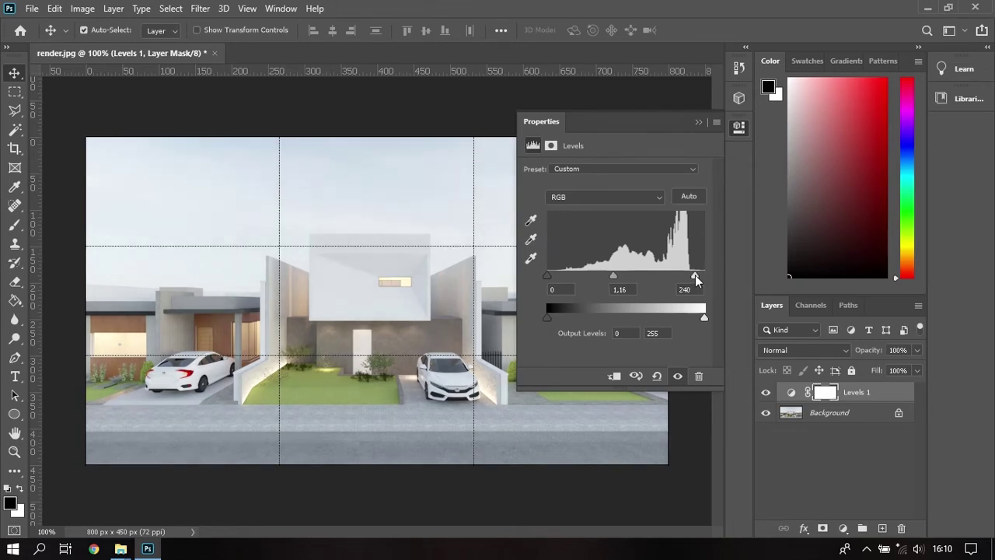
drag(548, 277, 570, 284)
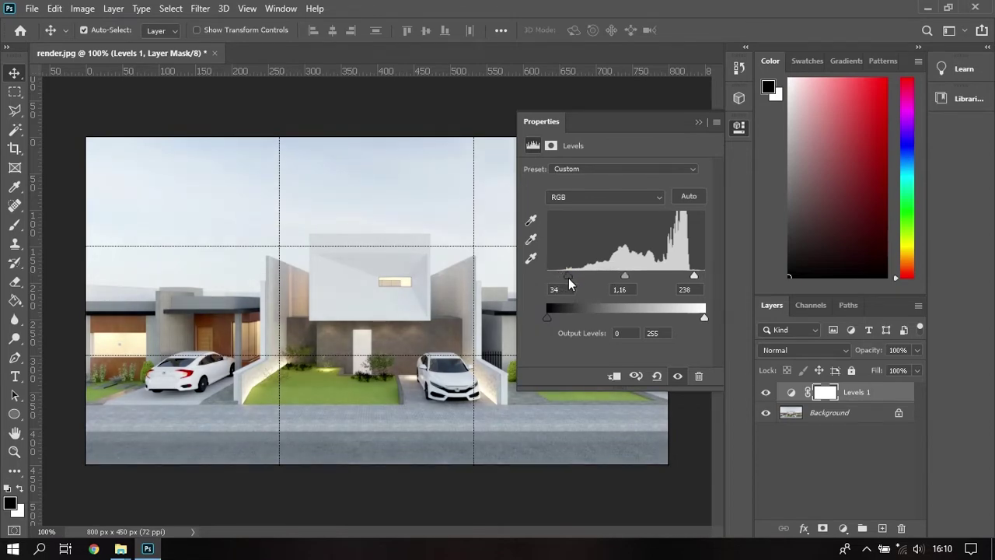
click(842, 477)
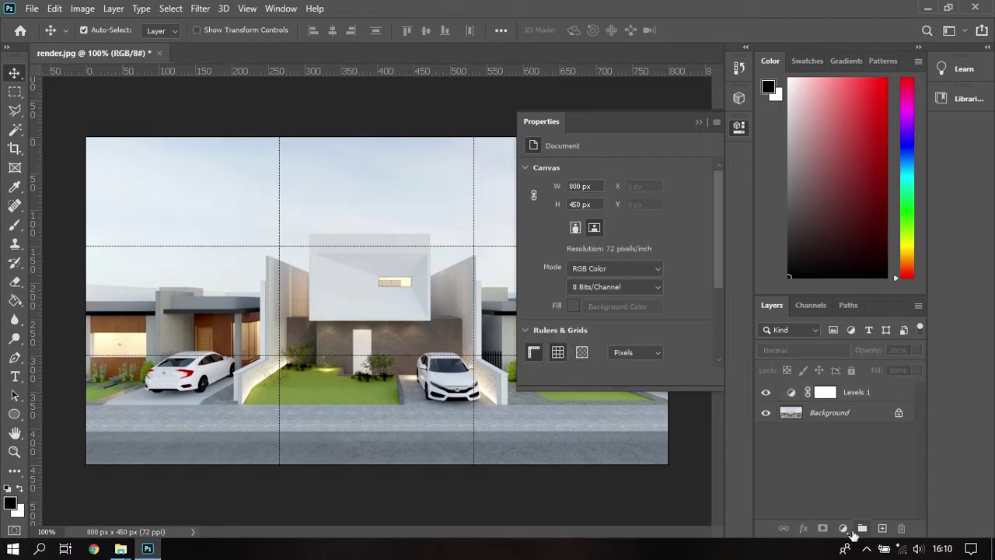
Step: Add a Hue/Saturation adjustment layer with Saturation -10
click(850, 530)
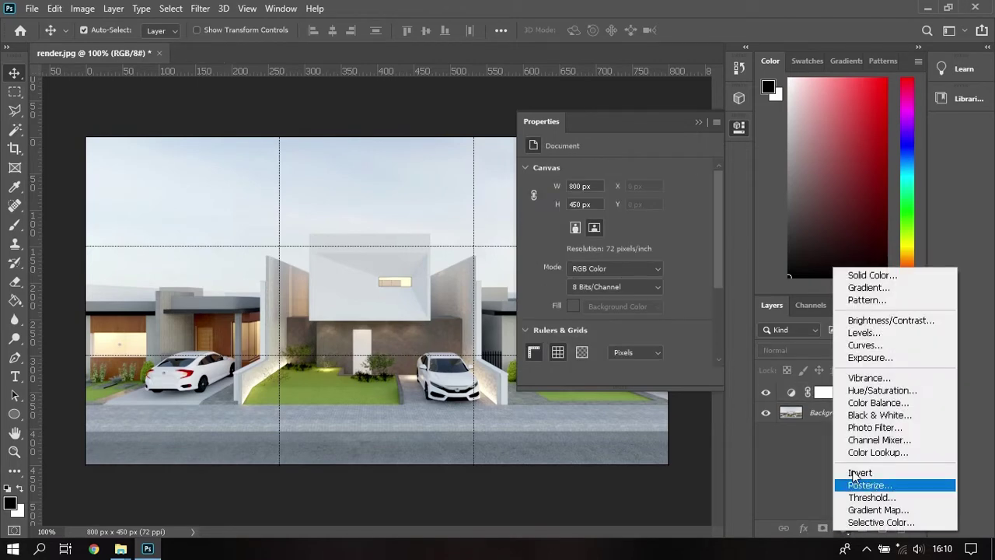
click(877, 390)
click(688, 238)
text(-)
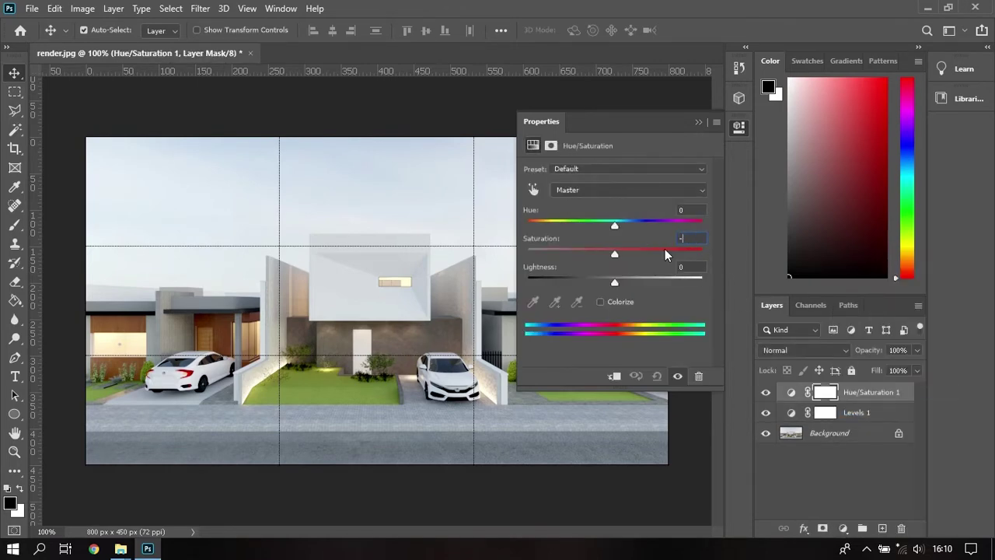
text(10)
Step: Add a Vibrance adjustment layer with Vibrance +10 and Saturation 12
click(851, 509)
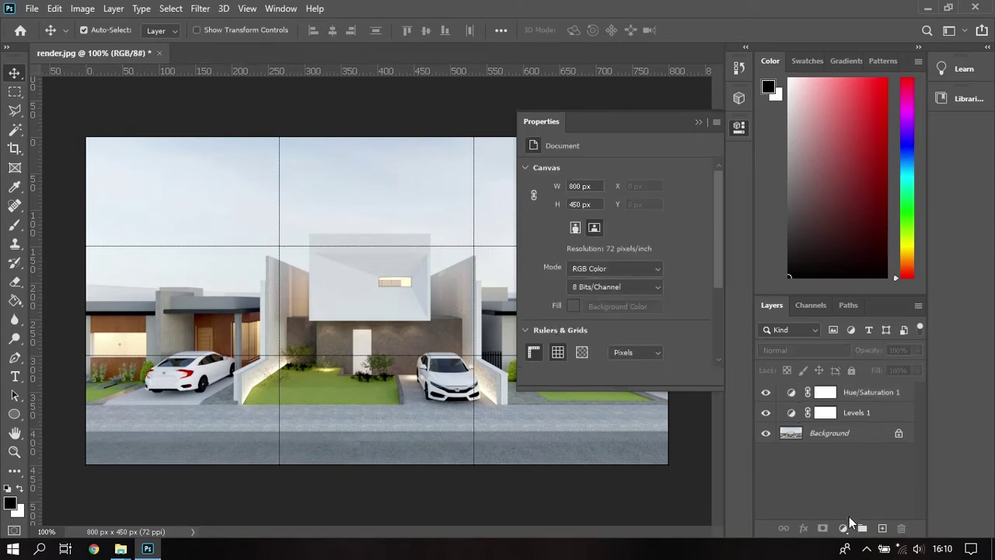
click(844, 528)
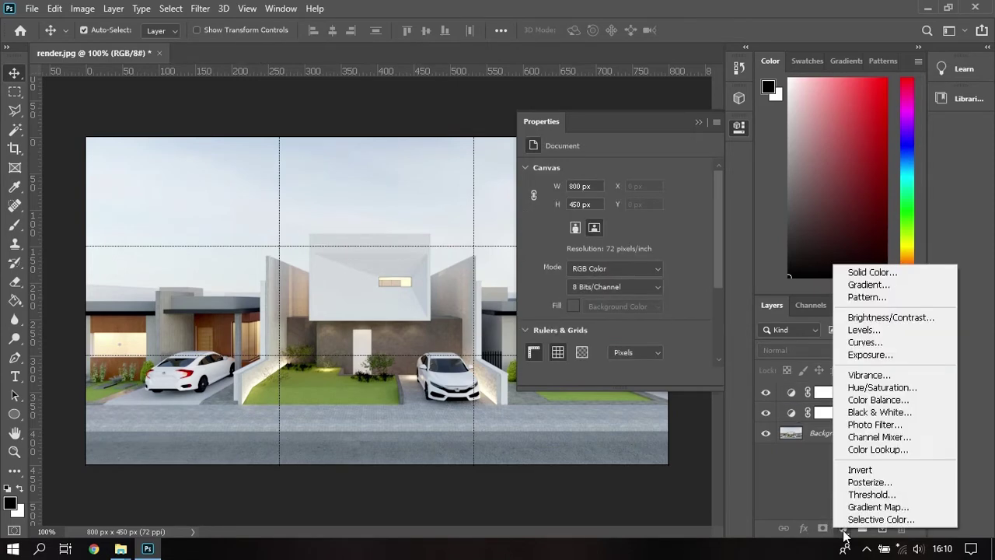
click(868, 375)
click(697, 170)
text(10)
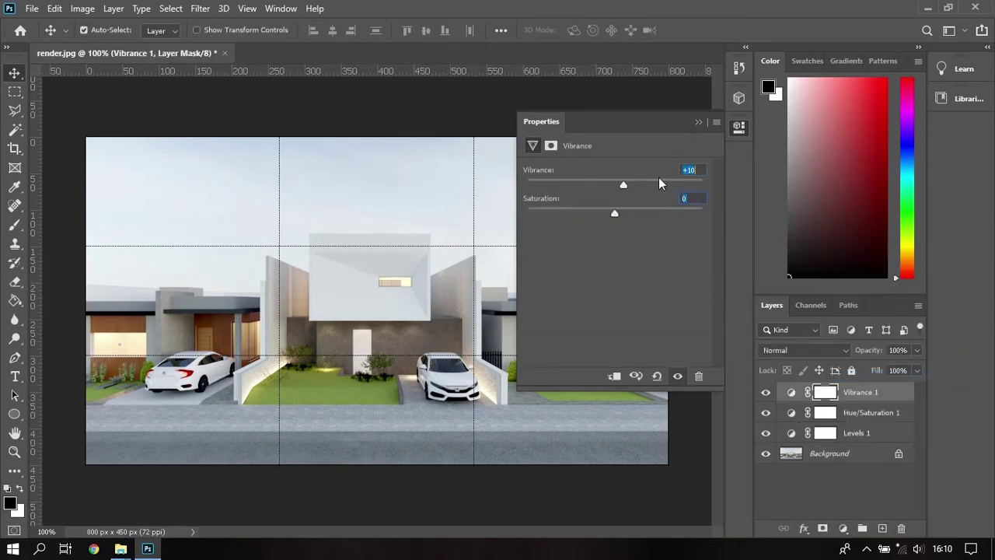
key(Tab)
text(12)
click(832, 517)
Step: Add a Brightness/Contrast adjustment layer with contrast 29 and brightness 0
click(842, 528)
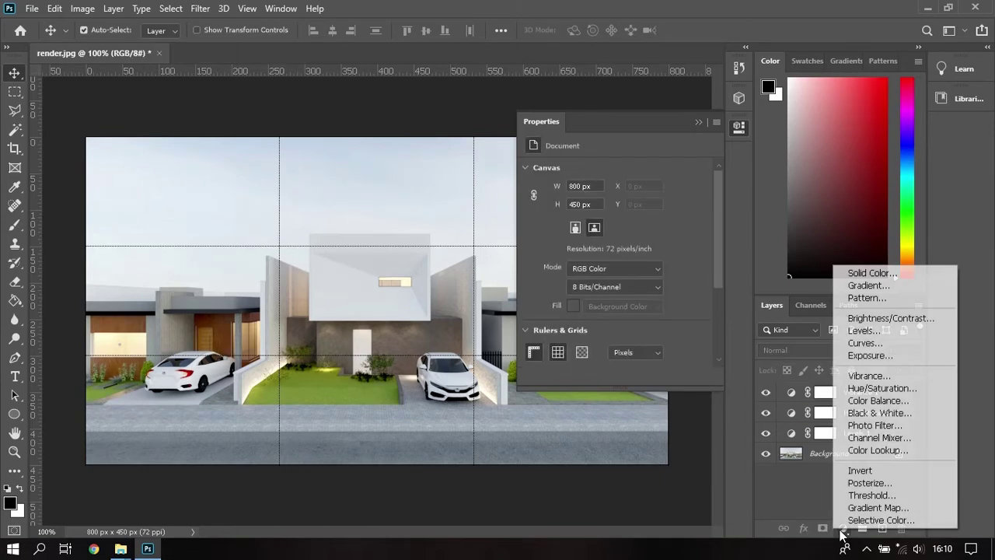
click(887, 318)
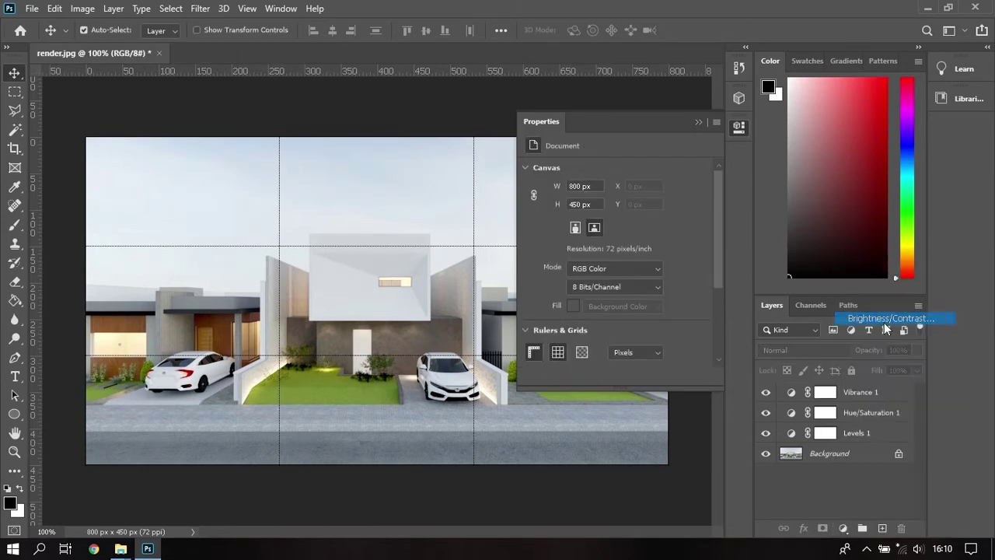
drag(614, 238, 630, 238)
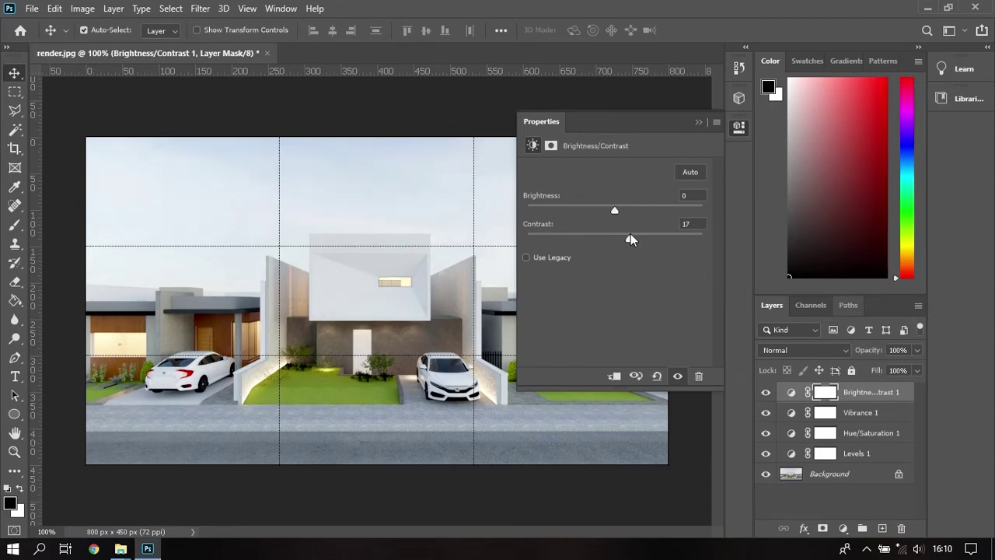
drag(618, 209, 623, 210)
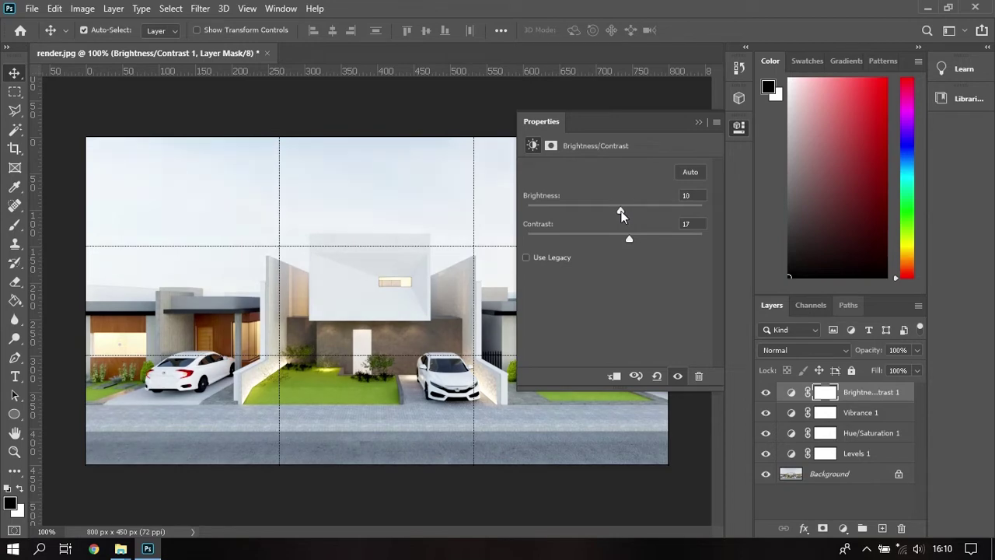
drag(621, 214, 638, 244)
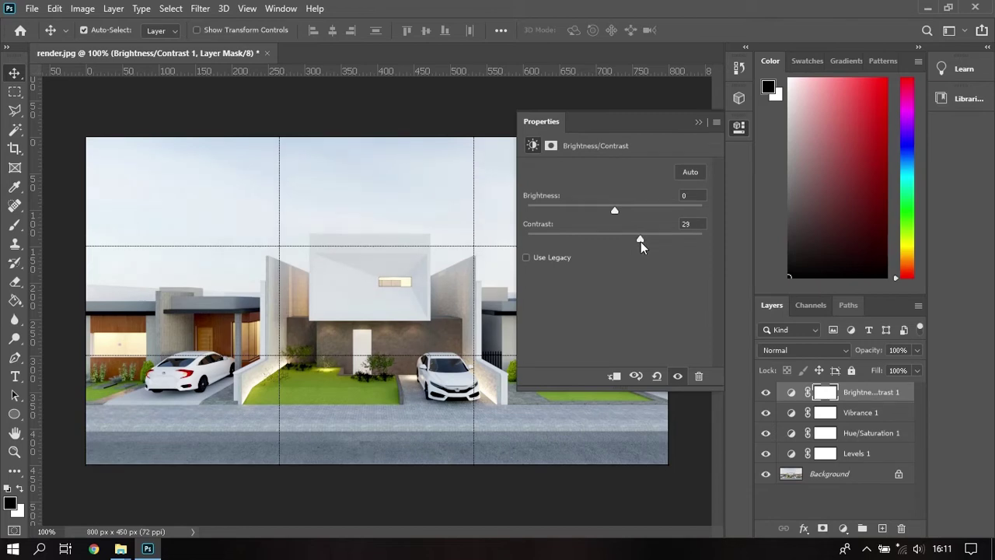
Step: Toggle the Brightness/Contrast layer on and off to compare its effect
click(698, 122)
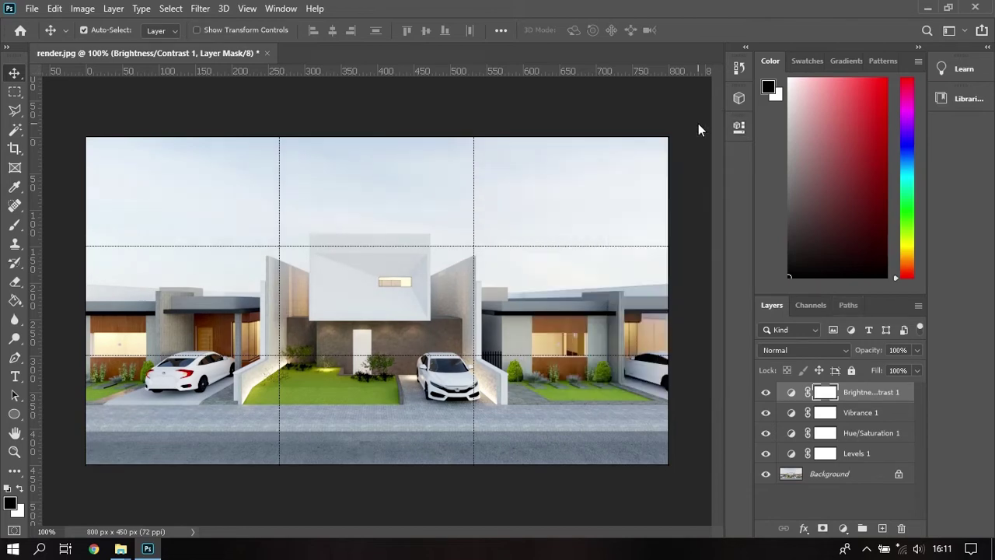
click(767, 393)
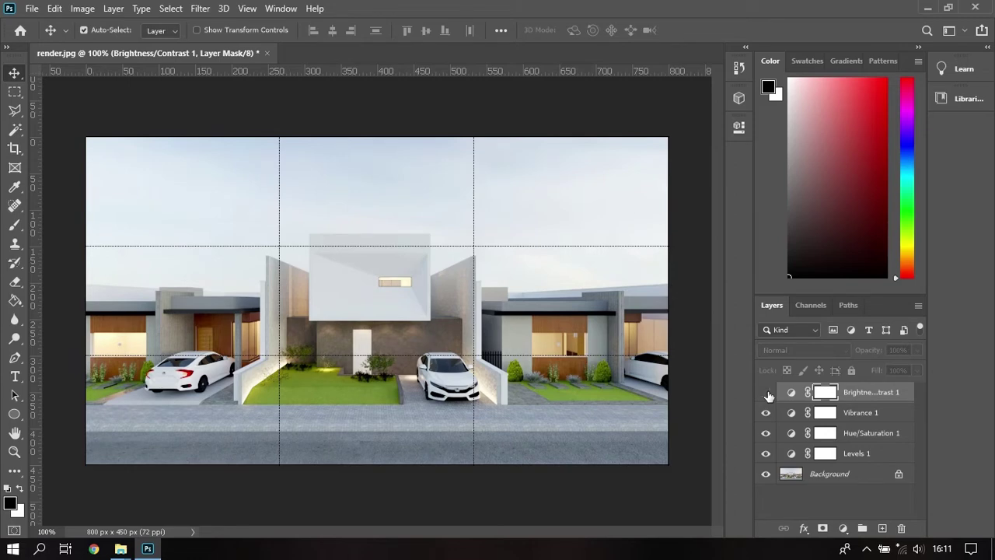
click(766, 392)
click(766, 392)
click(767, 393)
click(766, 393)
click(767, 392)
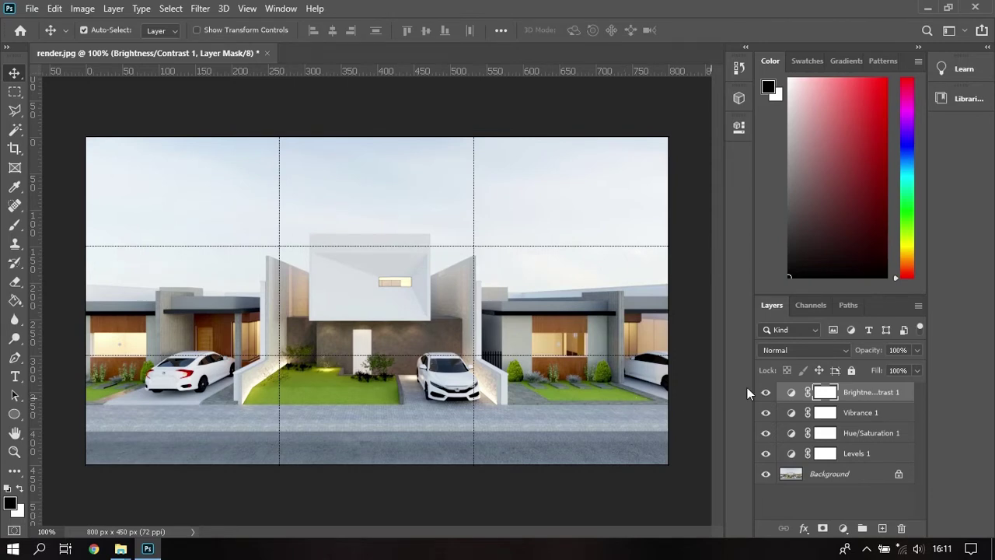
click(766, 392)
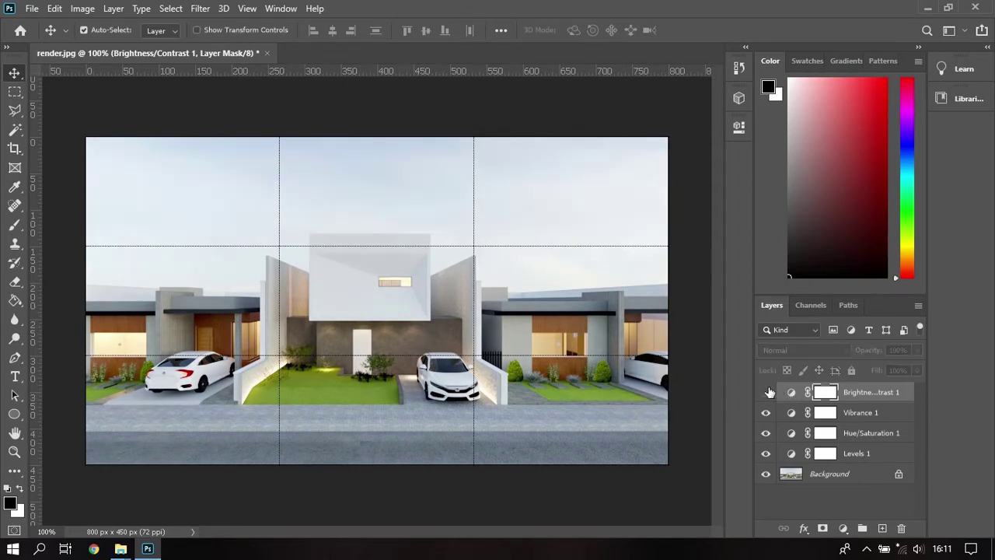
click(766, 392)
click(768, 393)
click(768, 393)
Step: Lower the Brightness/Contrast layer's contrast to 10 and compare it on and off
double_click(792, 392)
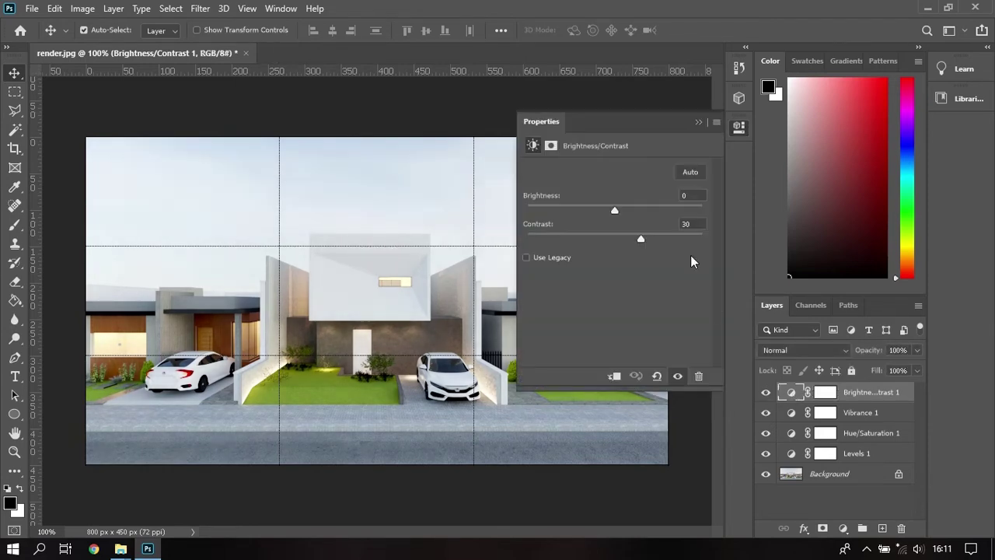
double_click(687, 224)
text(10)
click(699, 123)
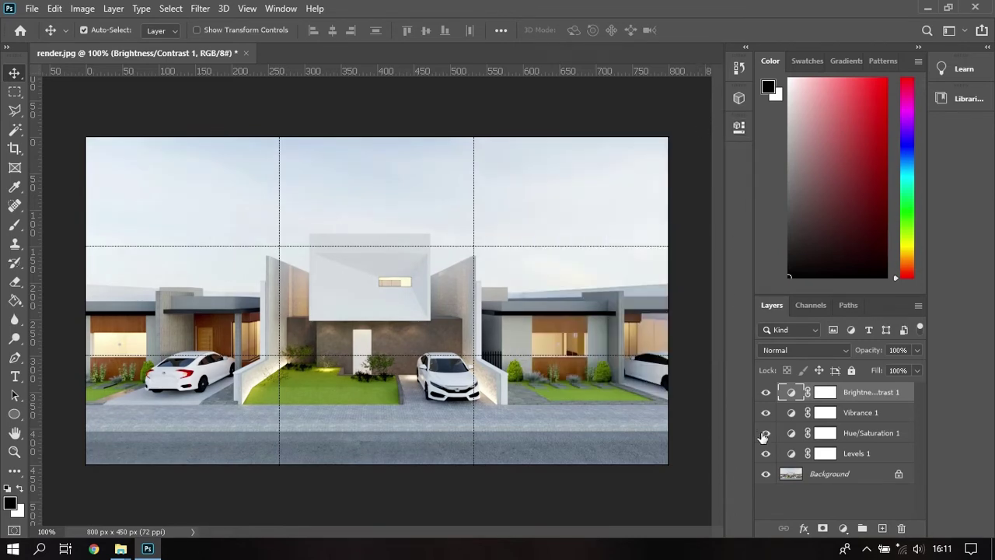
click(767, 392)
click(767, 393)
click(767, 392)
click(766, 393)
Step: Hide all four adjustment layers to view the raw render, then turn them back on
click(800, 500)
click(767, 392)
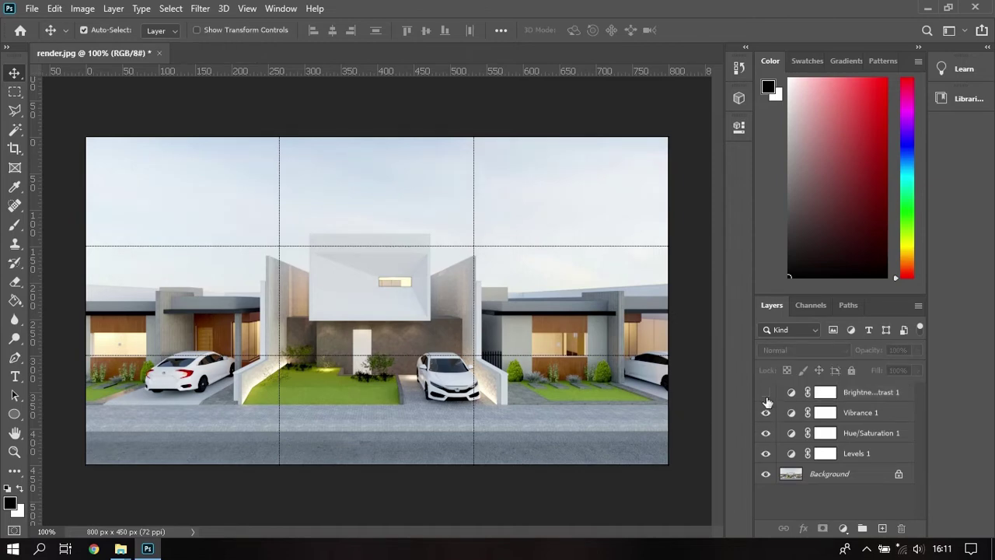
click(767, 413)
click(766, 433)
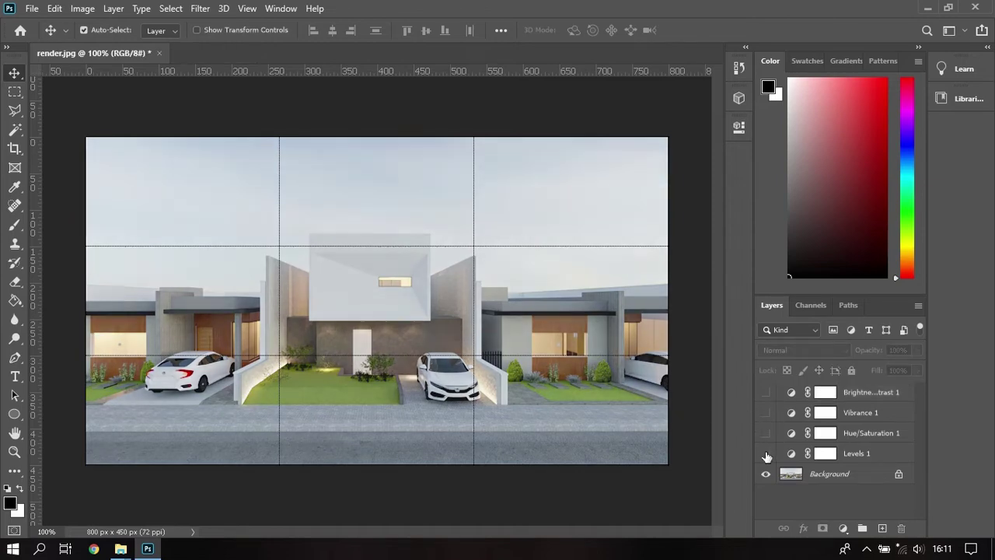
click(767, 454)
click(766, 433)
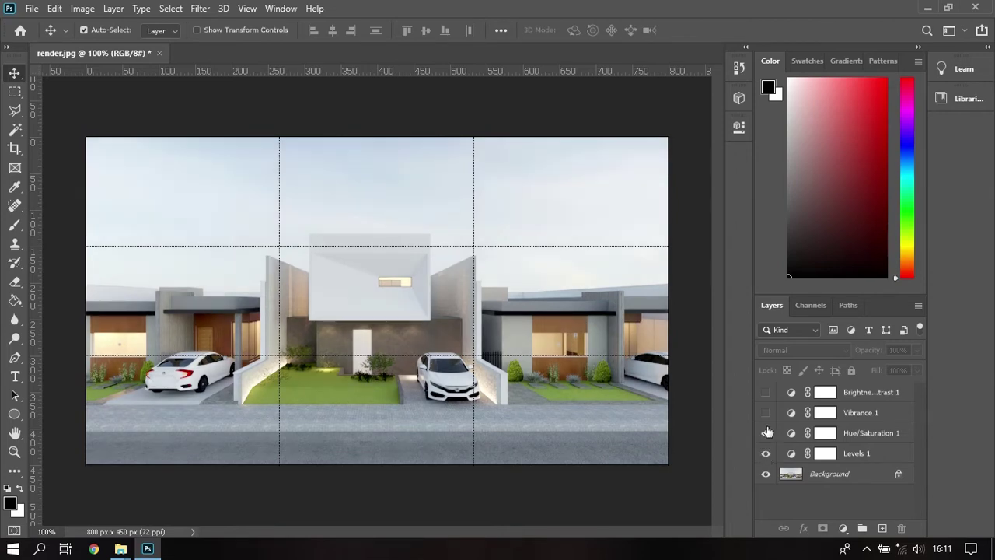
click(767, 413)
click(766, 392)
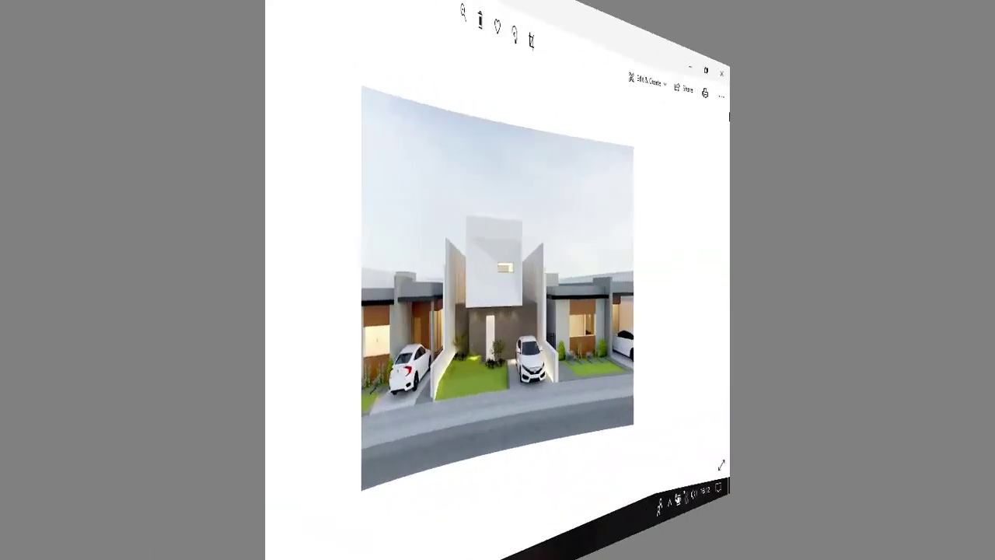
Step: Flip between the original render.jpg and graded render psd.jpg, finishing on render psd.jpg
key(Right)
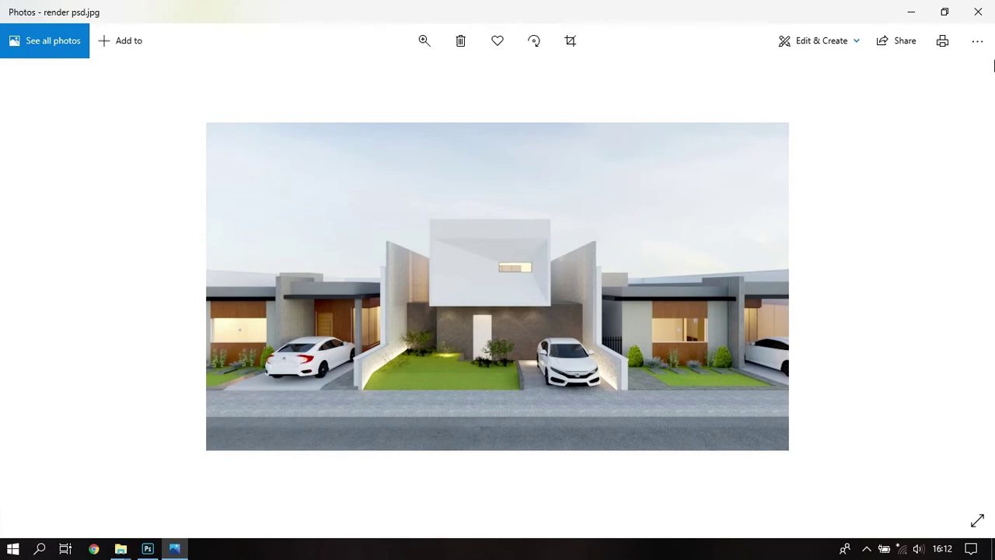
key(Left)
key(Right)
key(Left)
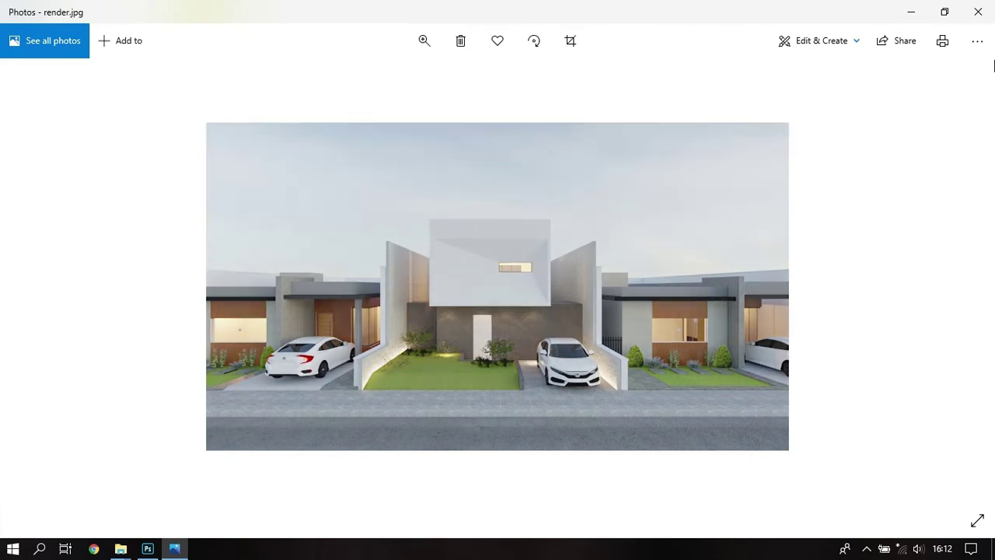
key(Right)
key(Left)
key(Right)
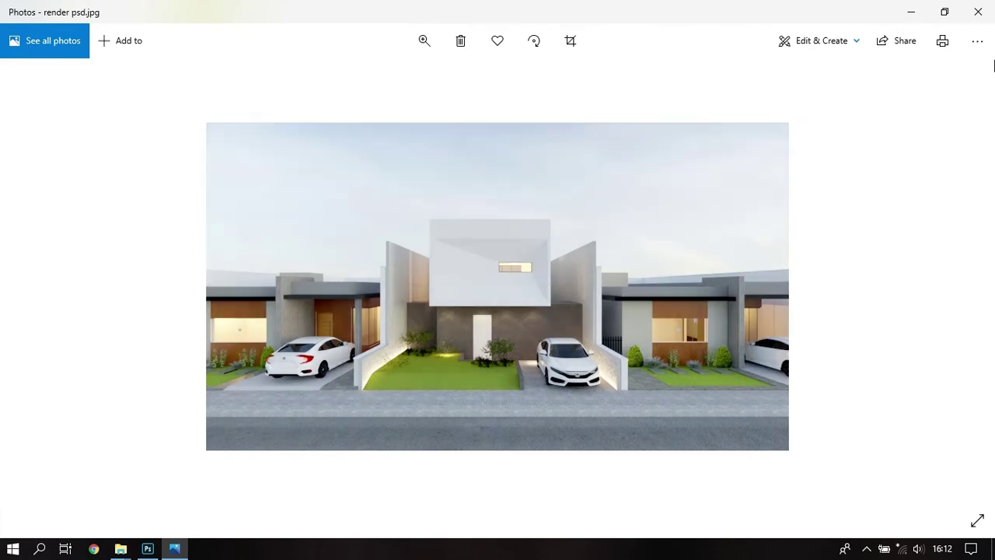